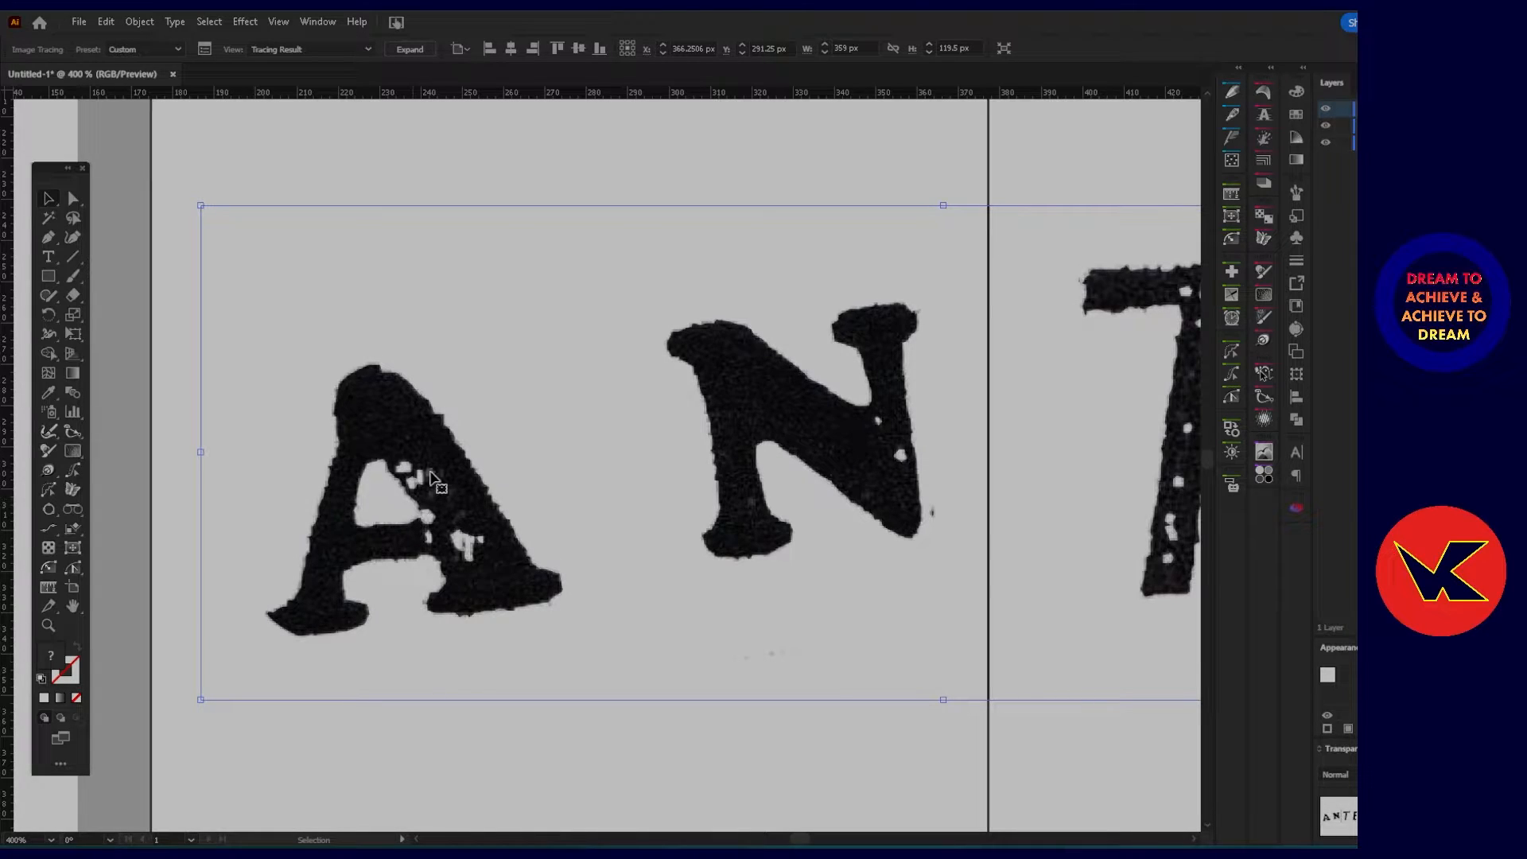
Move the original screenshot image straight down to Y 680 px, clear of the semi-transparent ANTE tracing.
left_click(1327, 133)
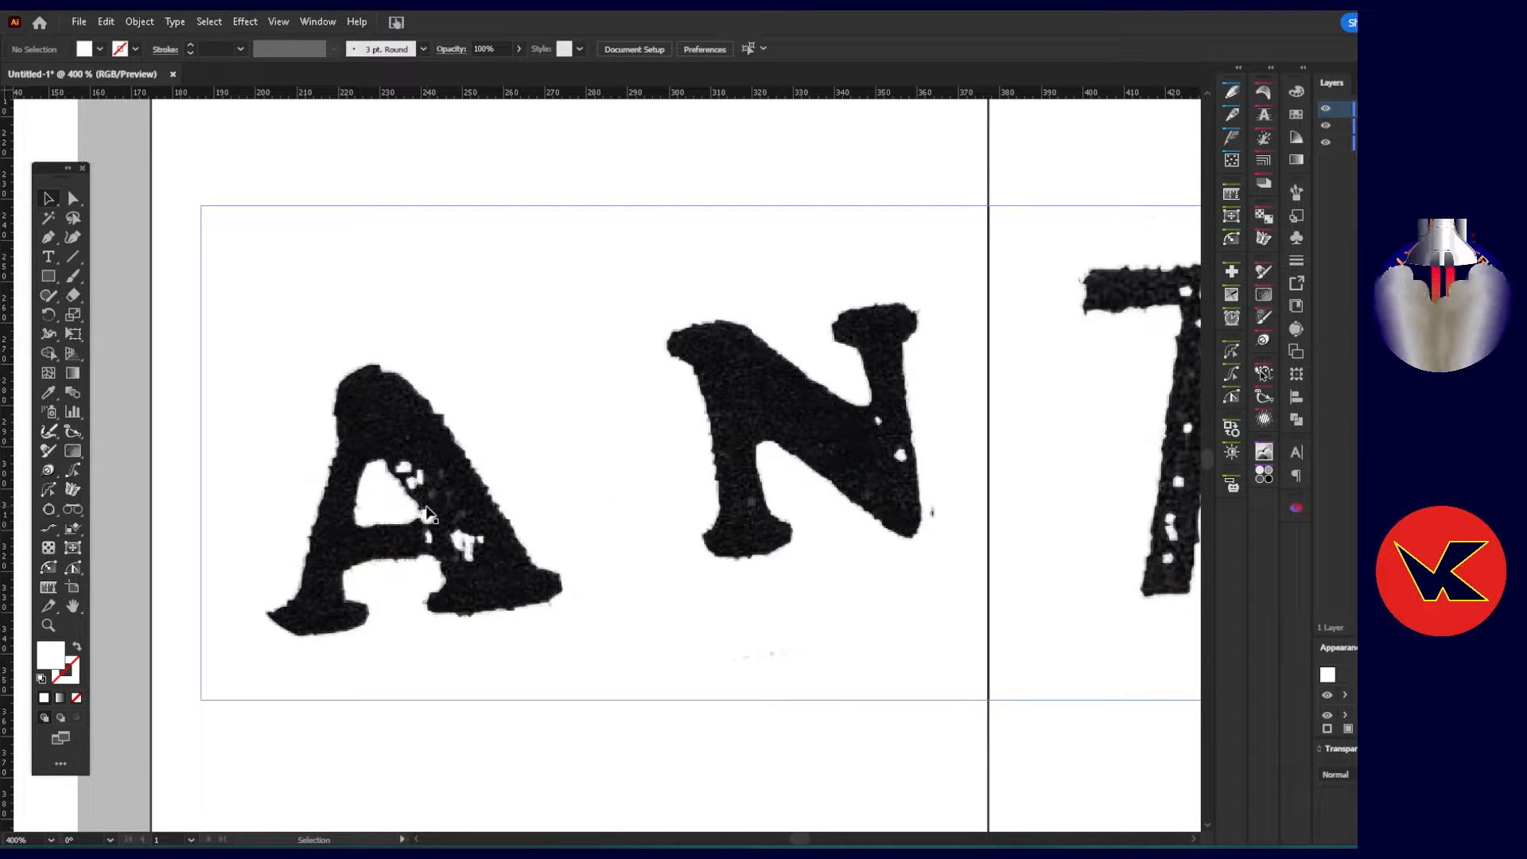
scroll(421, 513, "down", 3)
scroll(422, 513, "down", 1)
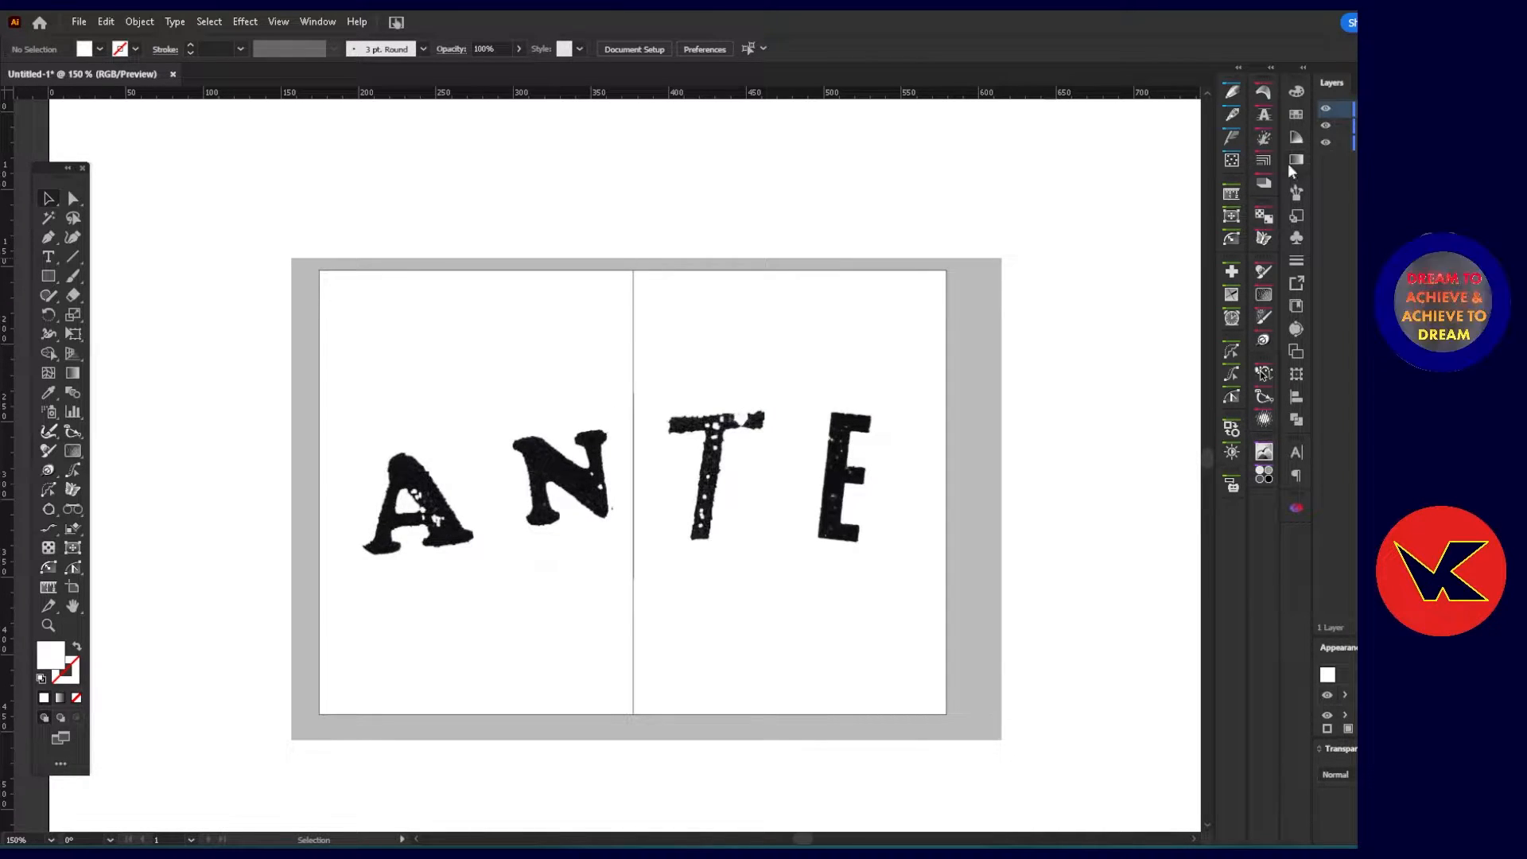
left_click(646, 499)
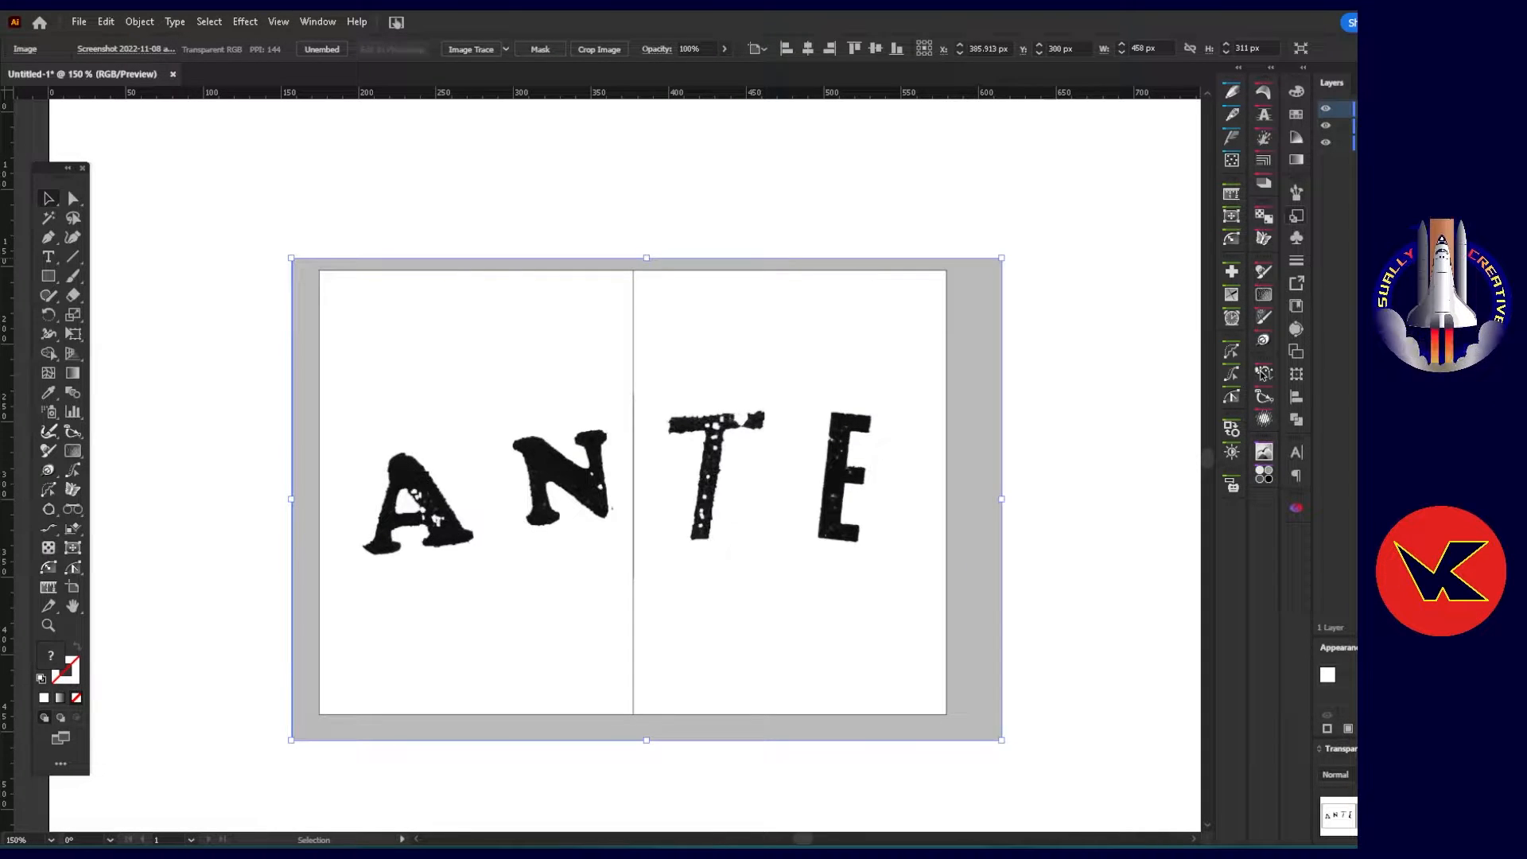
key("shift+Down")
key("shift+Down")
key("shift+Down")
key("shift+Down")
key("shift+Down")
key("shift+Down")
key("shift+Down")
key("shift+Down")
key("shift+Down")
key("shift+Down")
key("shift+Down")
key("shift+Down")
key("shift+Down")
key("shift+Down")
key("shift+Down")
key("shift+Down")
key("shift+Down")
key("shift+Down")
key("shift+Down")
key("shift+Down")
key("shift+Down")
key("shift+Down")
key("shift+Down")
key("shift+Down")
key("shift+Down")
key("shift+Down")
key("shift+Down")
key("shift+Down")
key("shift+Down")
key("shift+Down")
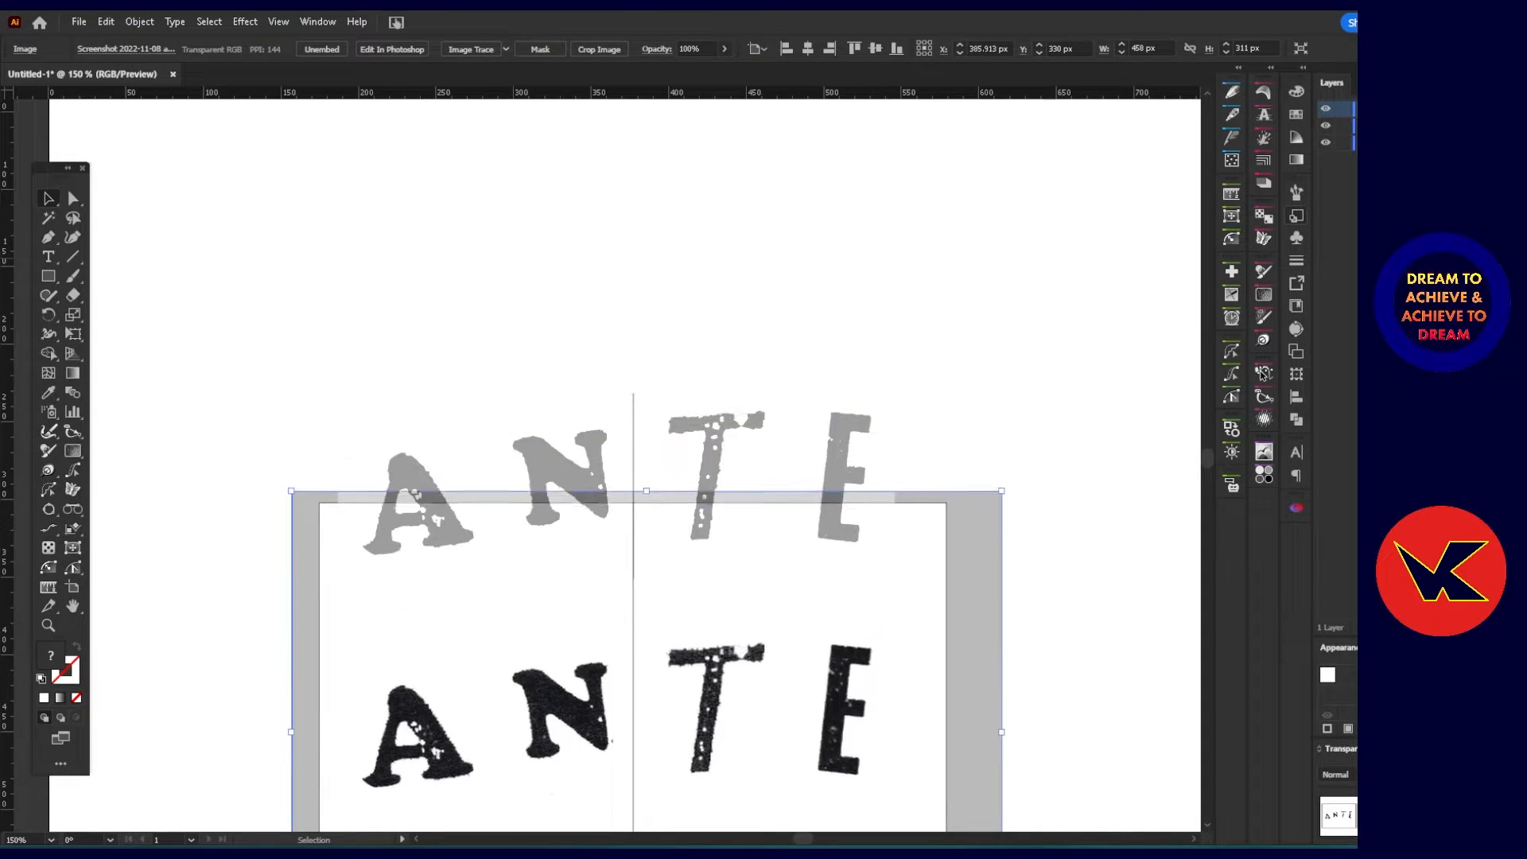
key("shift+Down")
key("shift+Down")
key("shift+Down")
key("shift+Down")
key("shift+Down")
key("shift+Down")
key("shift+Down")
key("shift+Down")
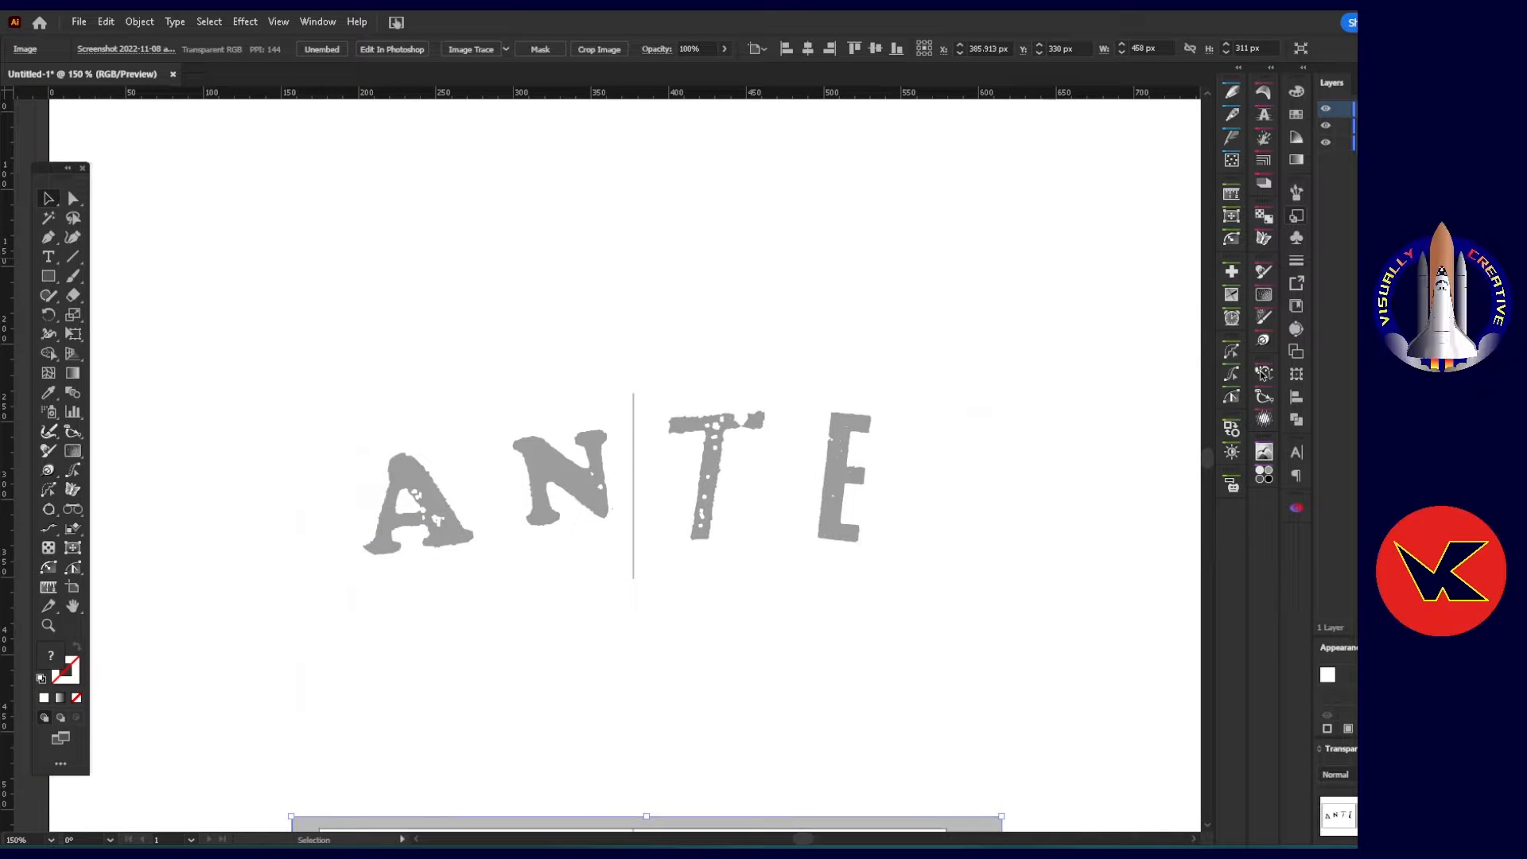
Delete the existing grey image tracing of the ANTE lettering from the artboard.
scroll(714, 417, "down", 5)
scroll(671, 407, "down", 2)
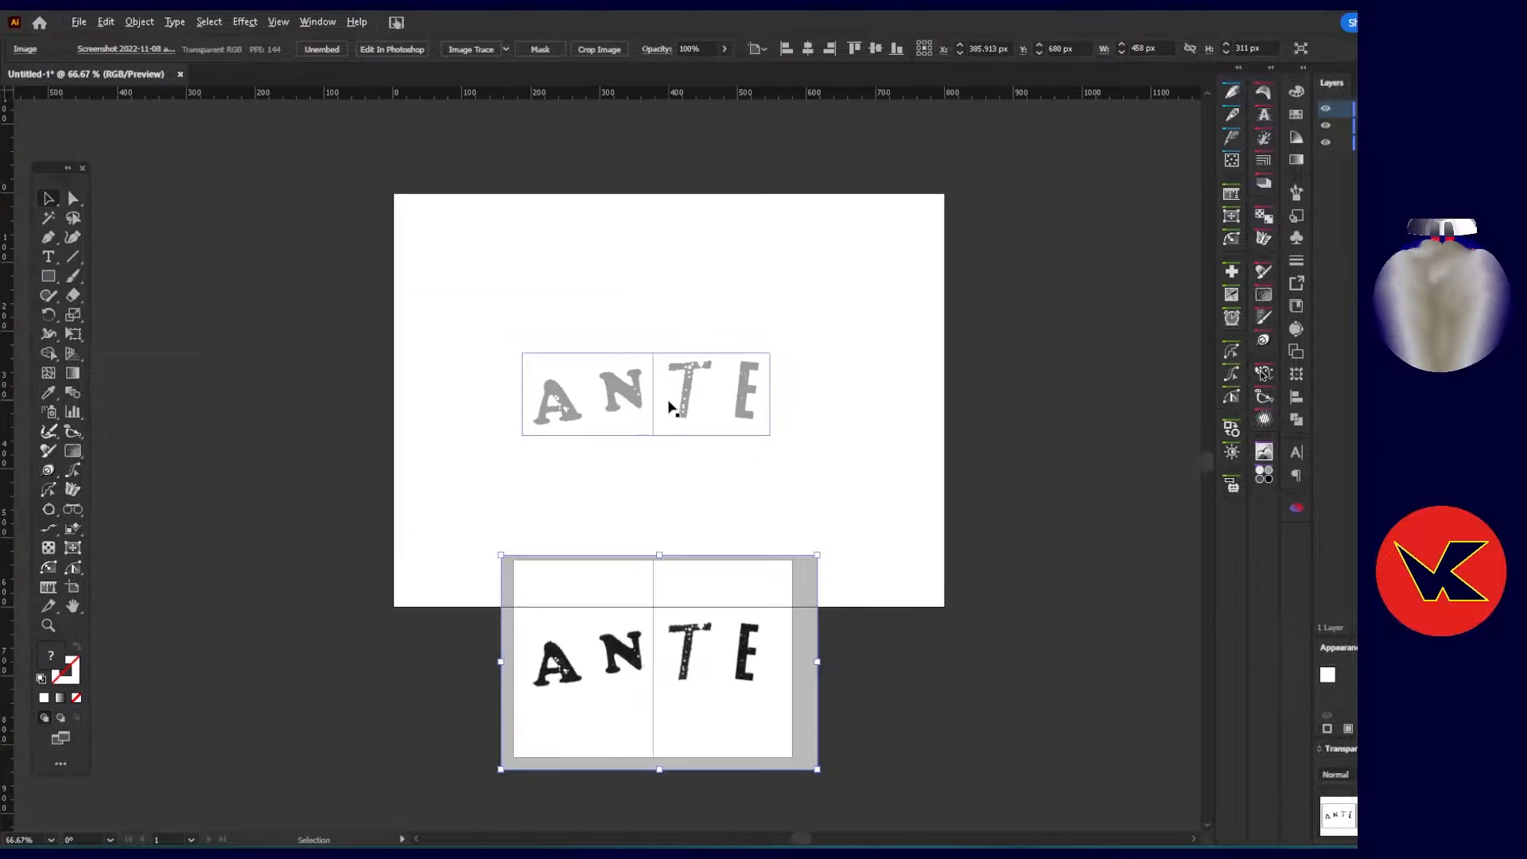
left_click(682, 399)
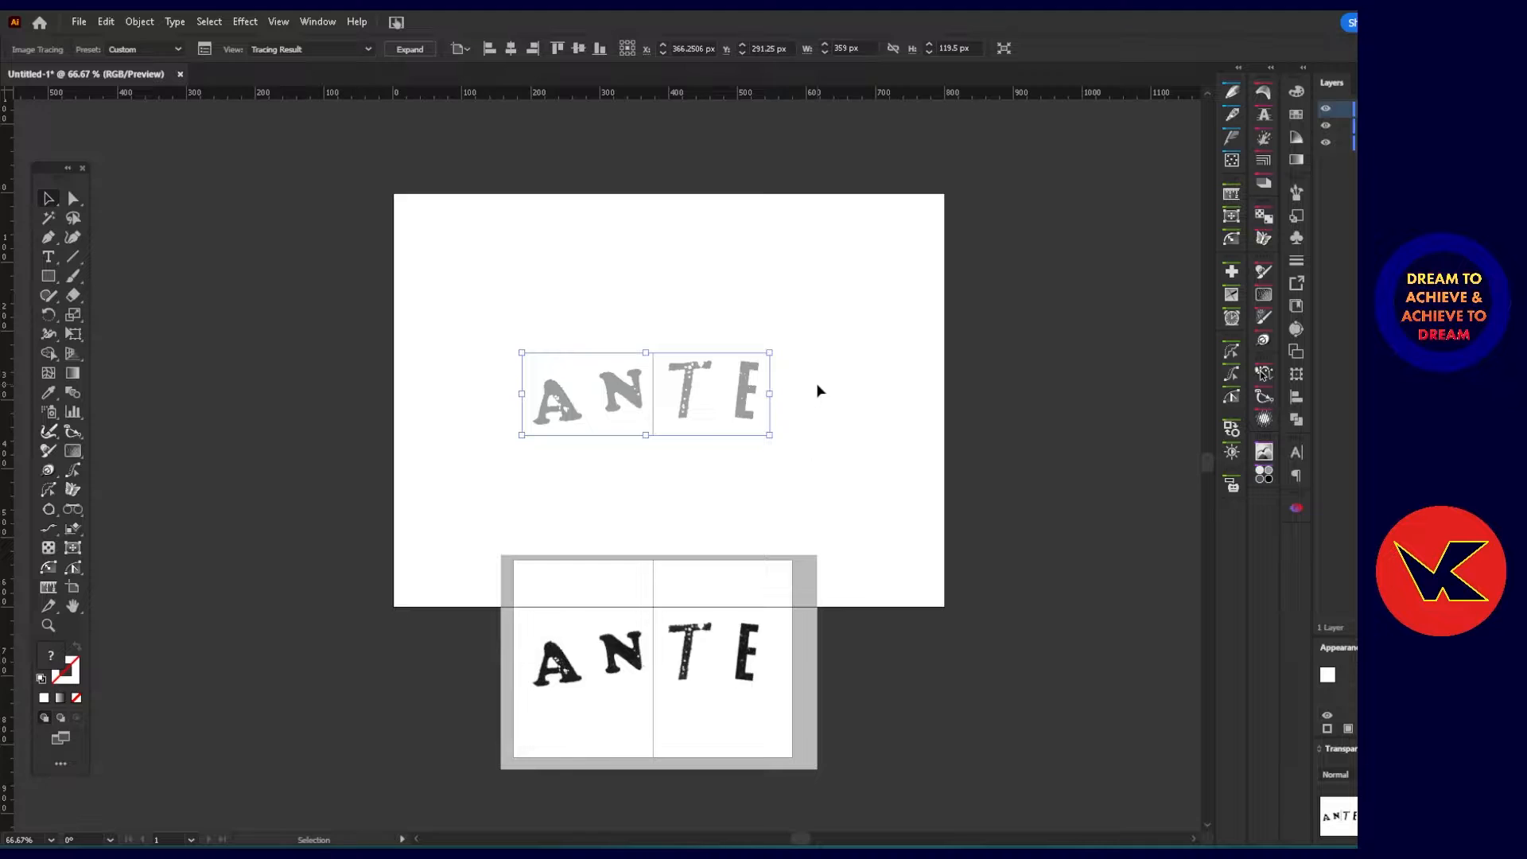
key("Delete")
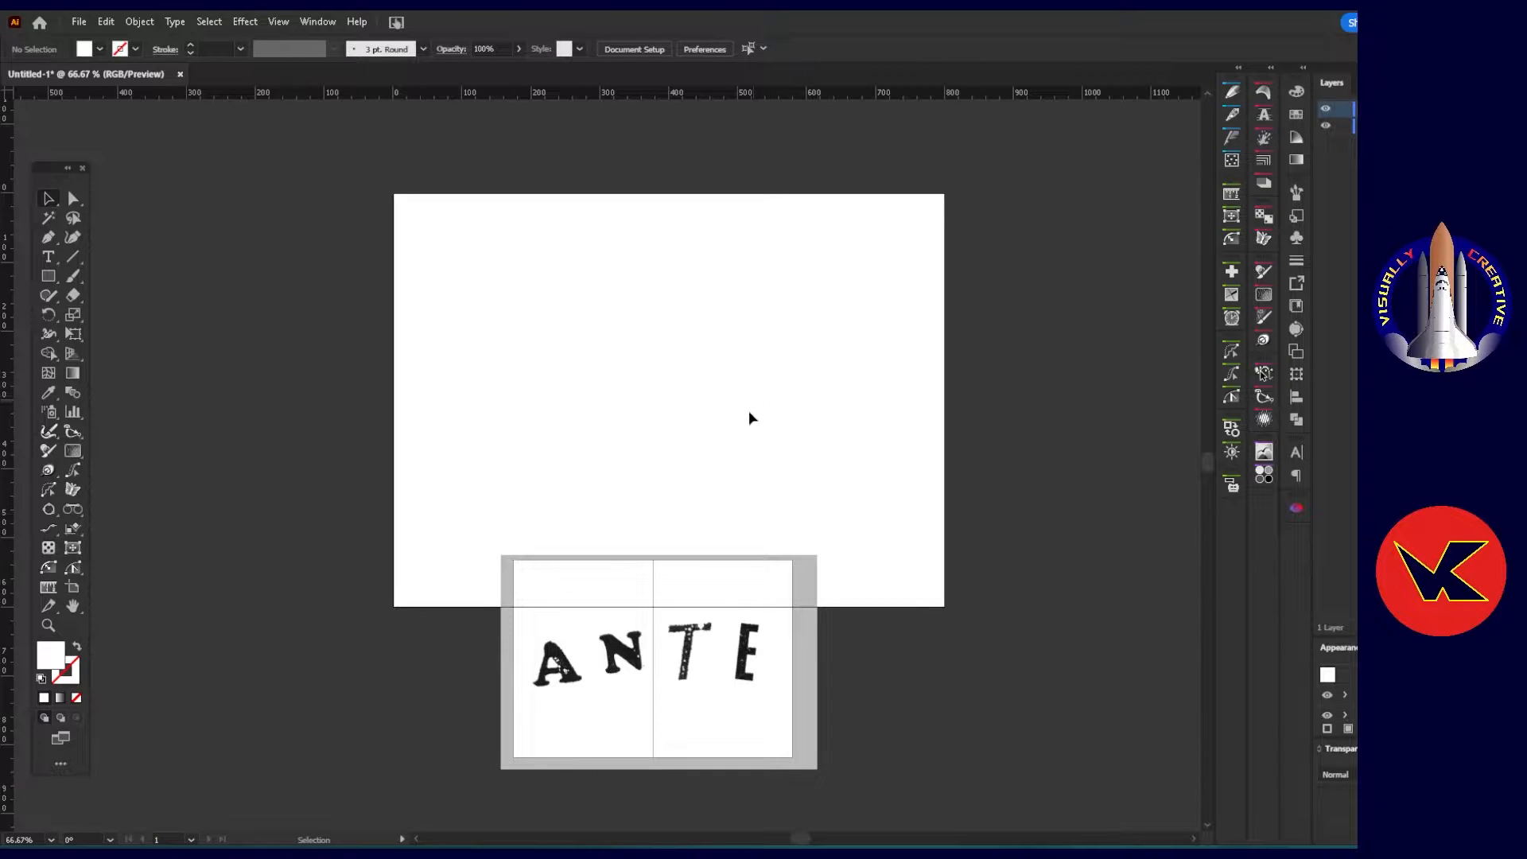
Duplicate the screenshot image straight up onto the middle of the artboard, at Y 300 px.
left_click(651, 650)
left_click_drag(651, 650, 650, 391)
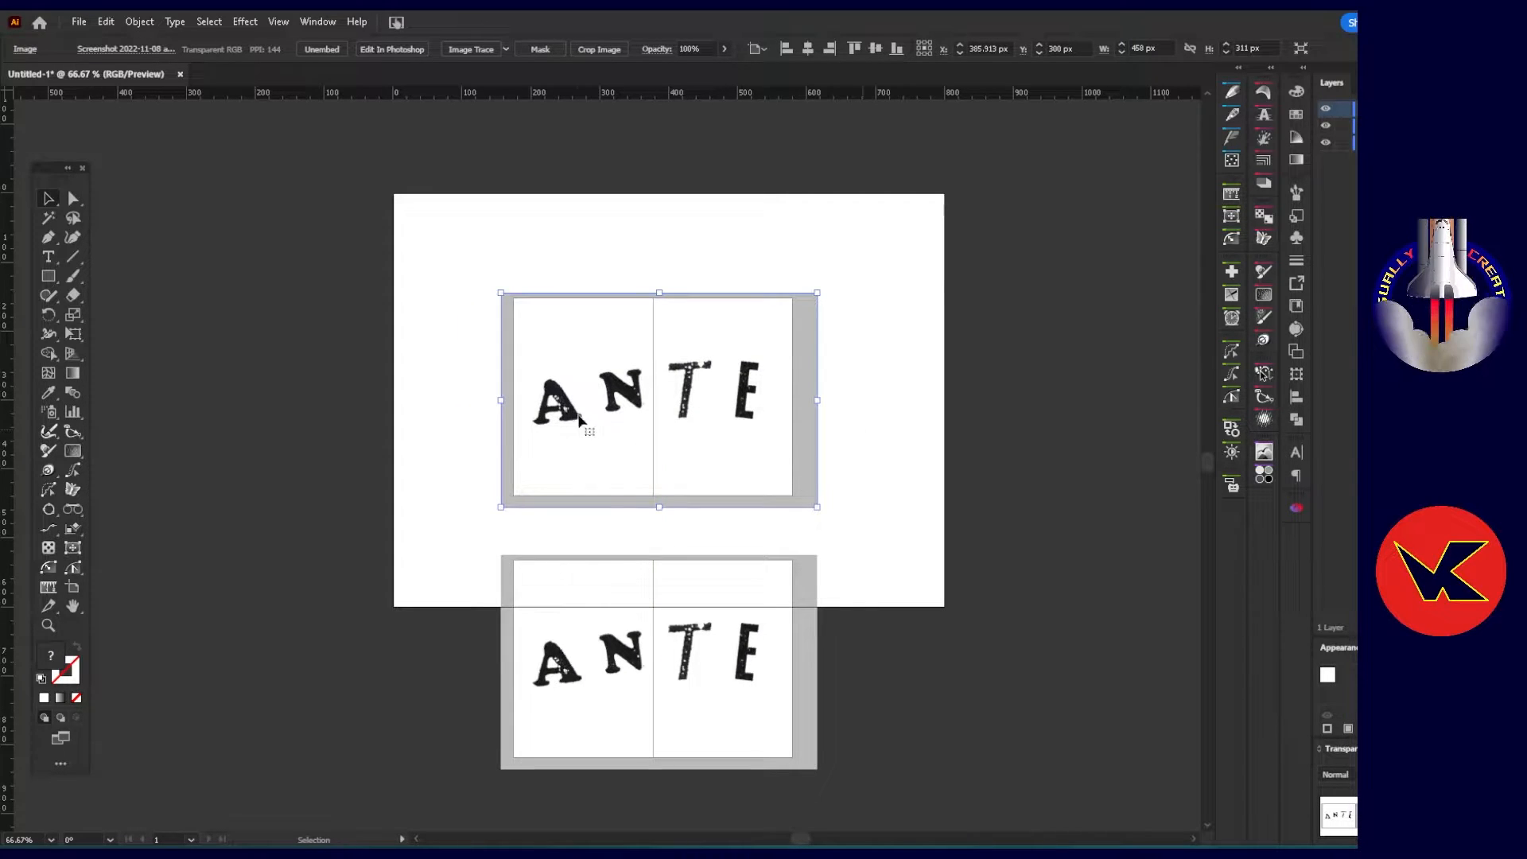
scroll(647, 391, "up", 2)
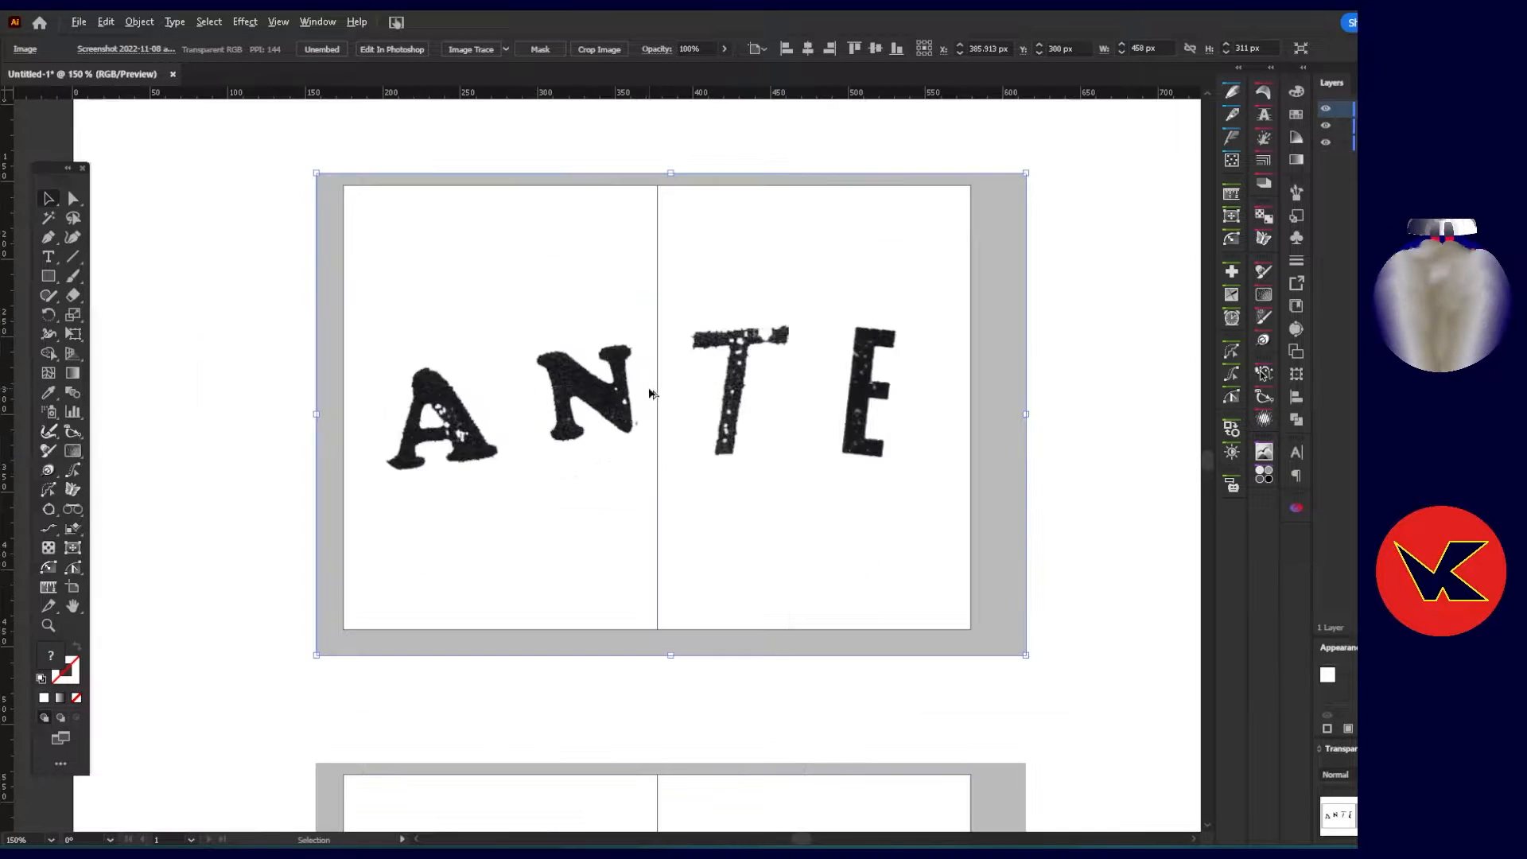
Crop the duplicated image closely around the ANTE letters, to about 339 × 110.5 px.
left_click(600, 49)
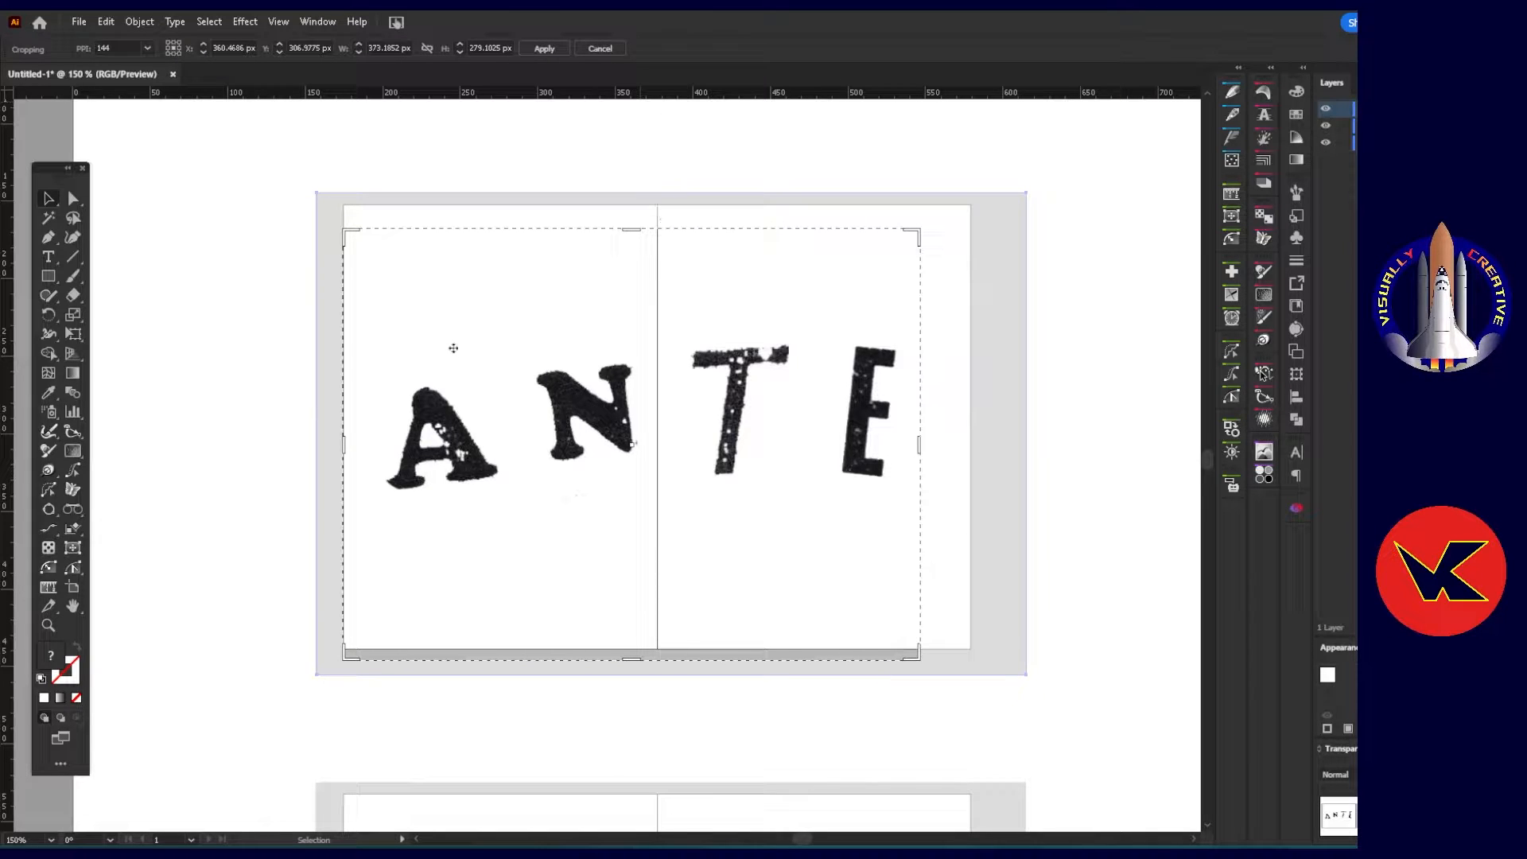
left_click_drag(602, 487, 627, 461)
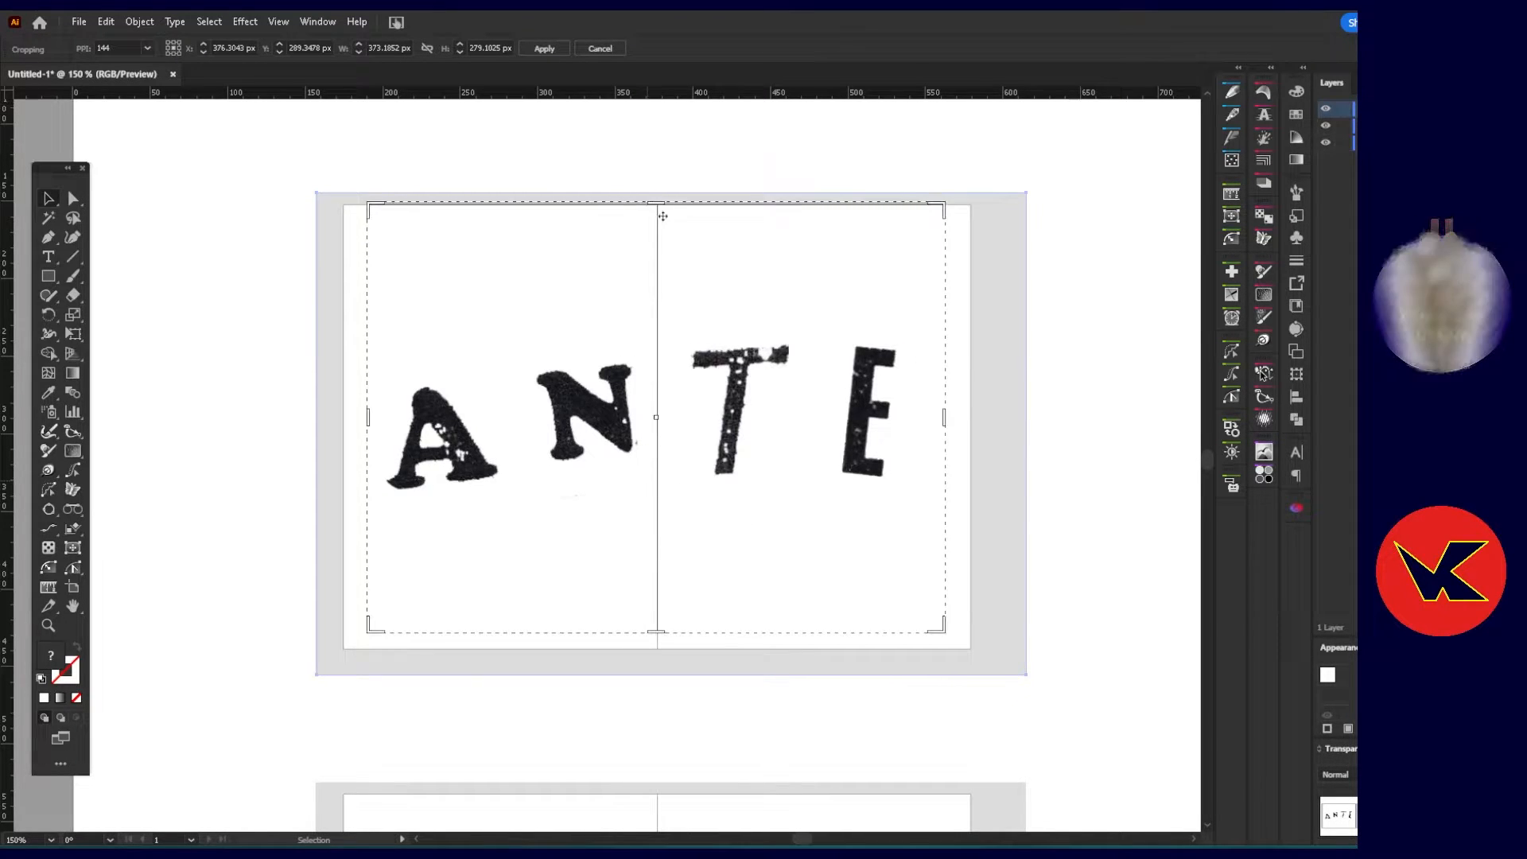
left_click_drag(658, 204, 658, 329)
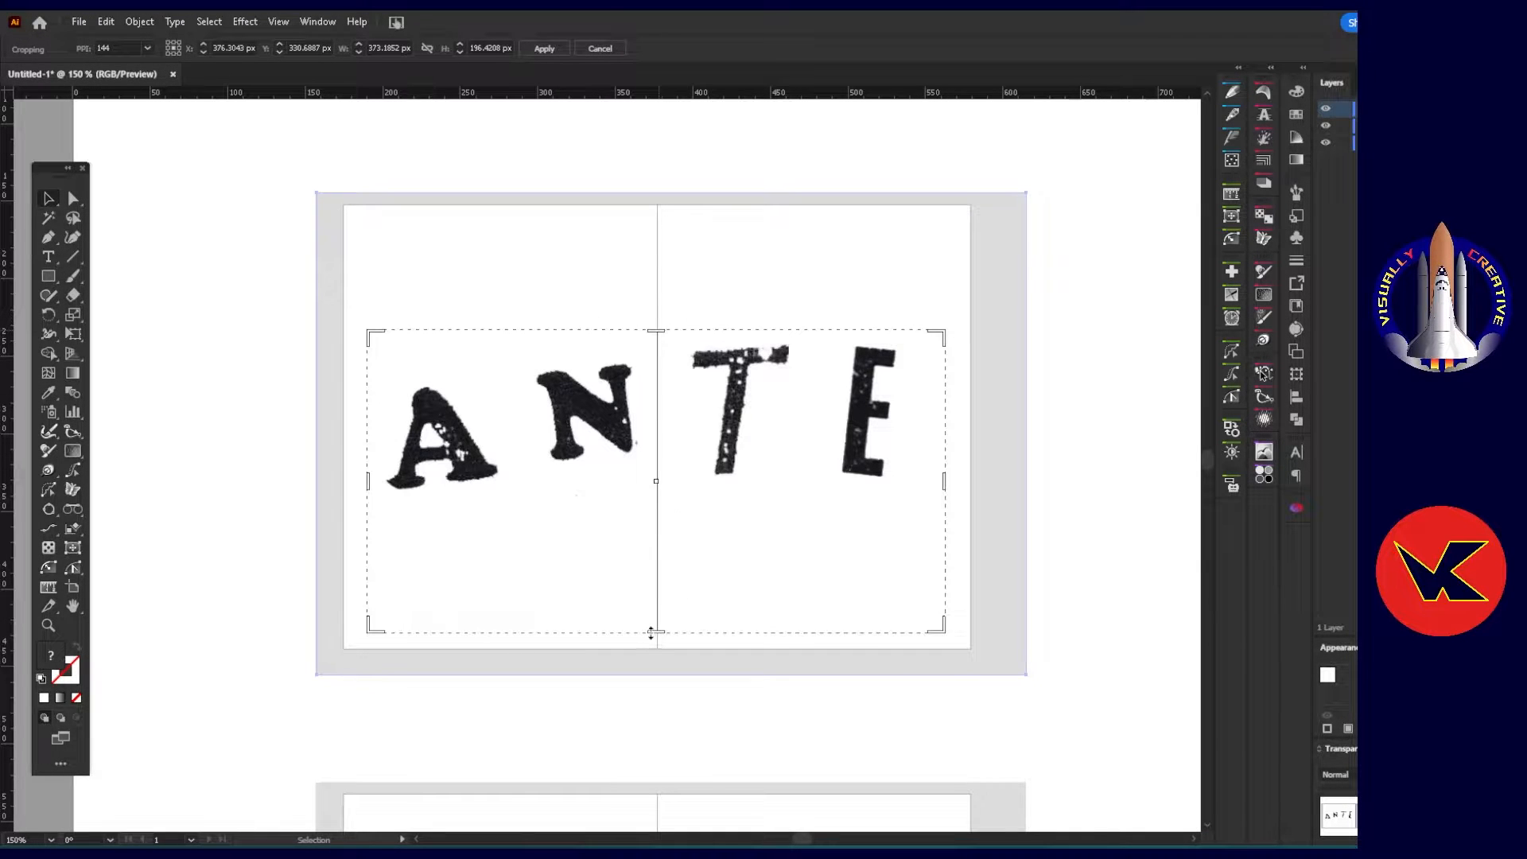
left_click_drag(651, 633, 645, 499)
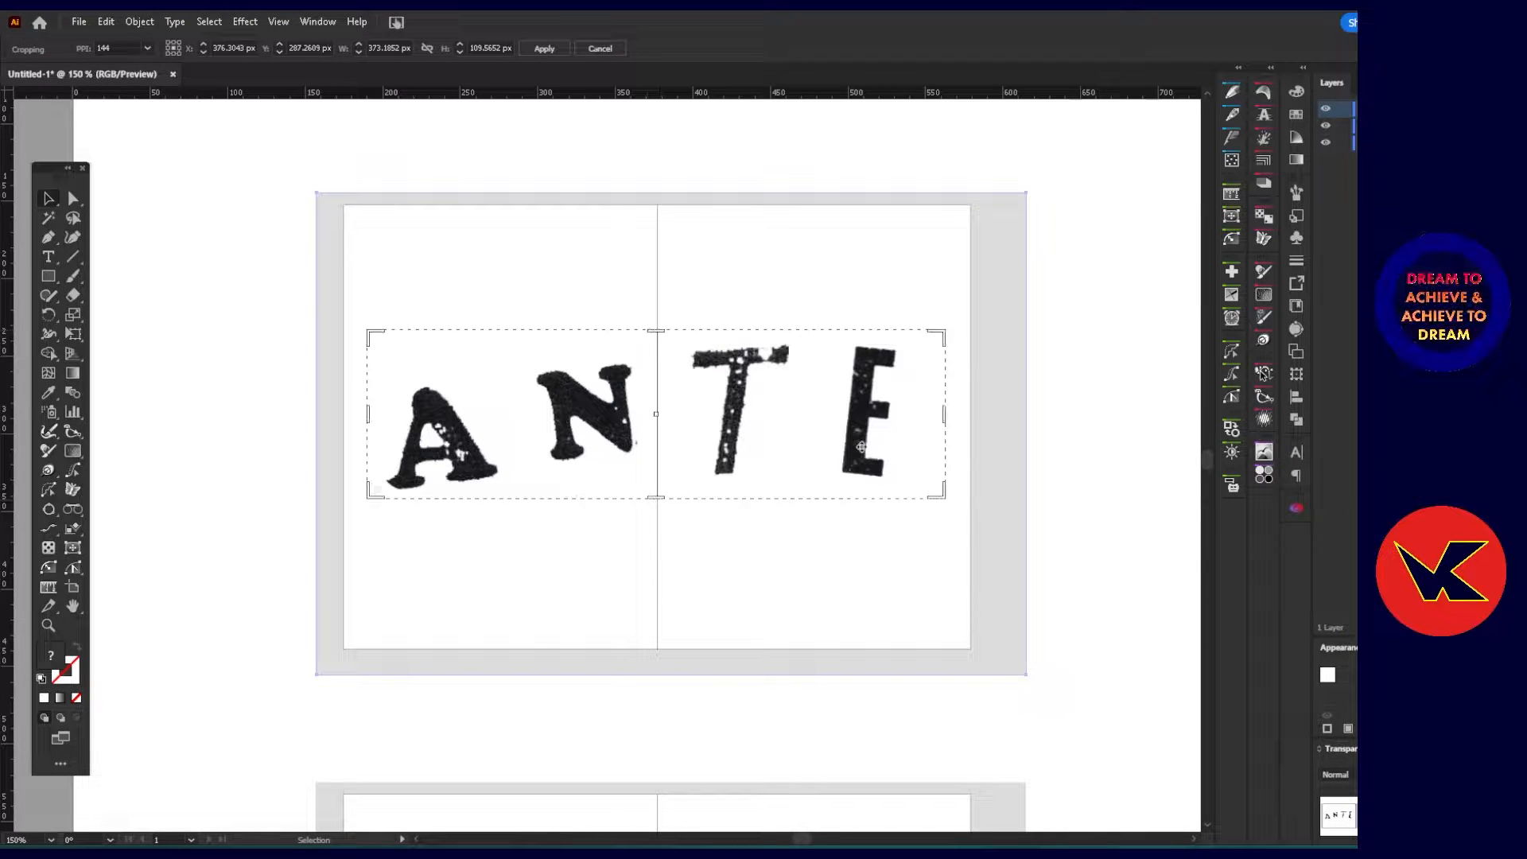
left_click_drag(942, 413, 902, 413)
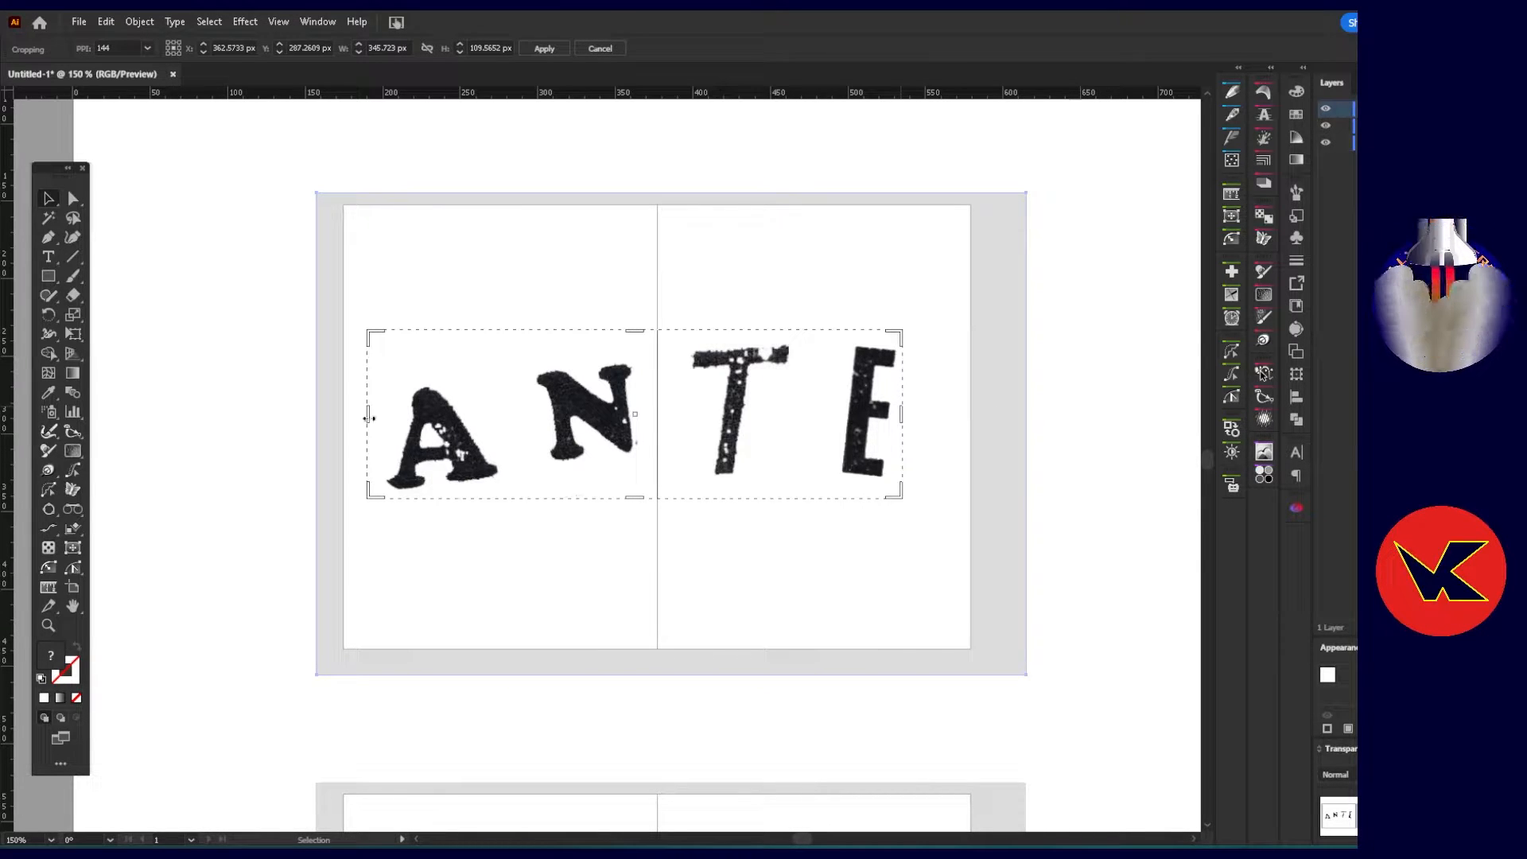
left_click_drag(368, 414, 379, 420)
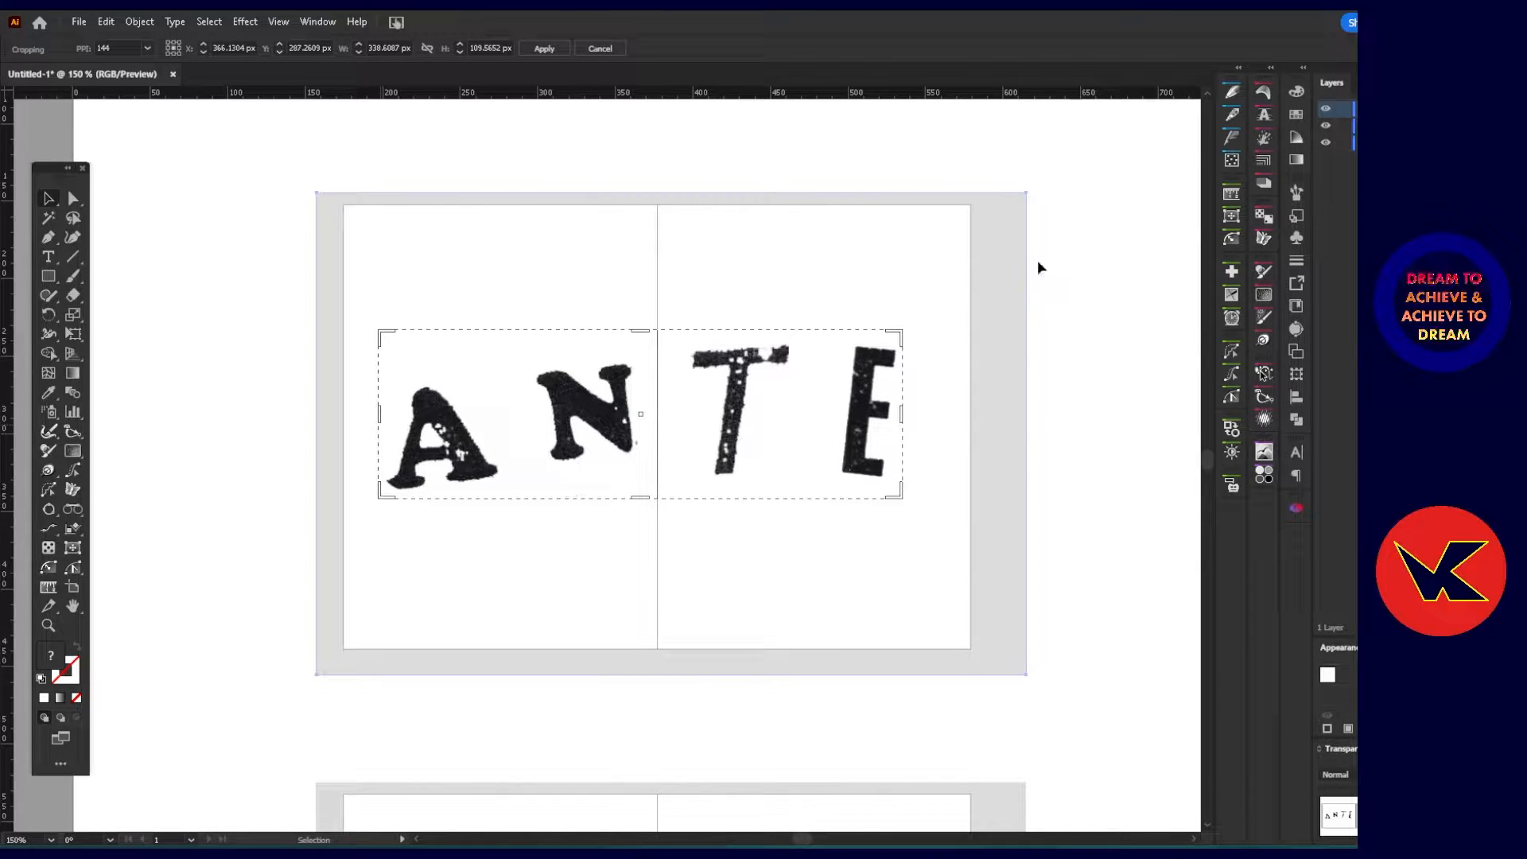
key("Return")
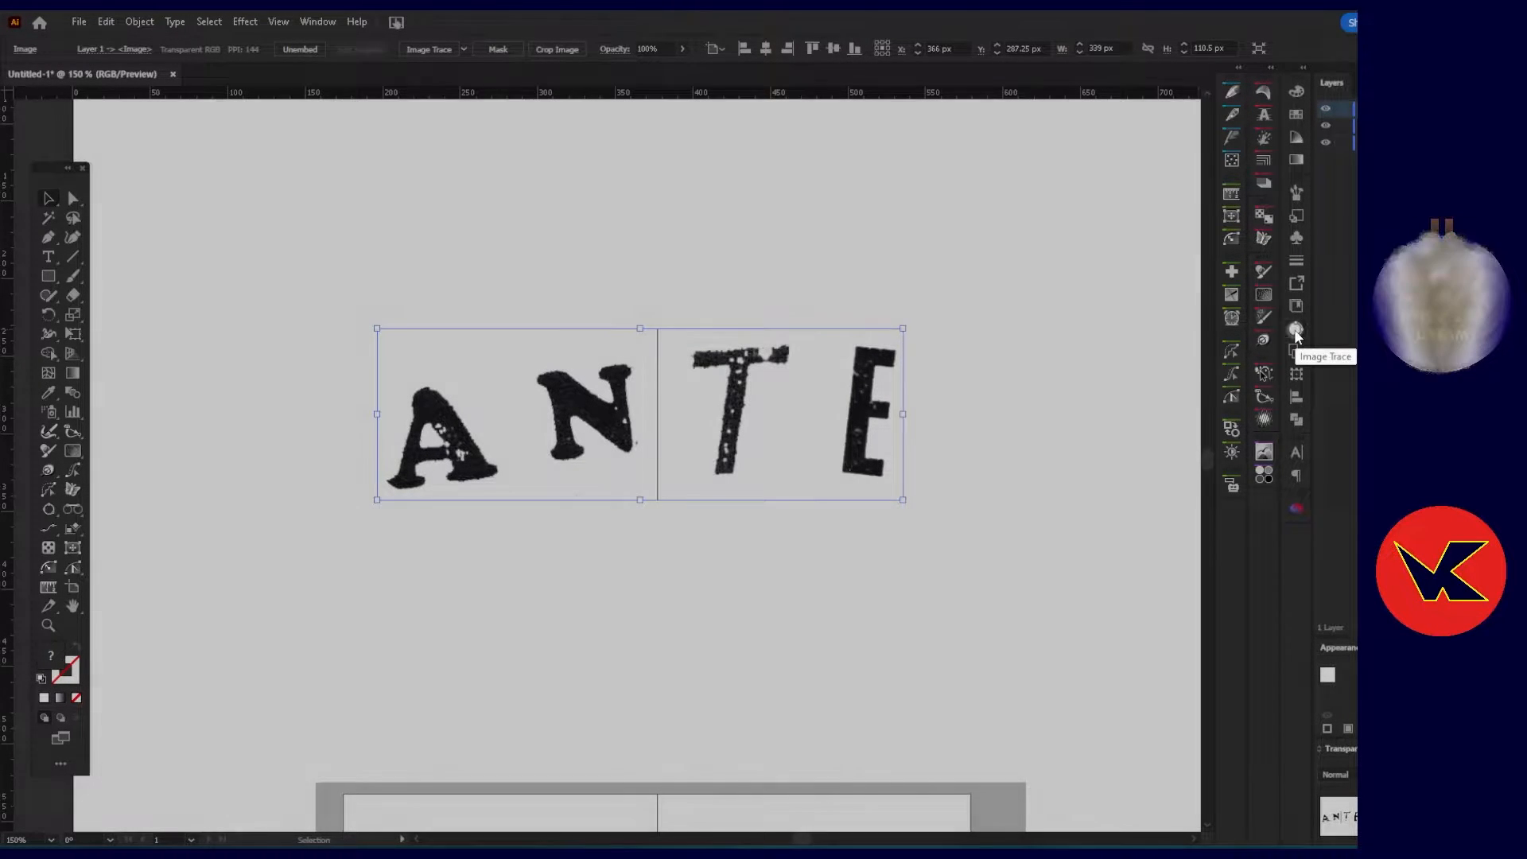
Image-trace the cropped lettering in black and white with preview on, paths 100%, corners 100% and noise 1 px.
left_click(1296, 331)
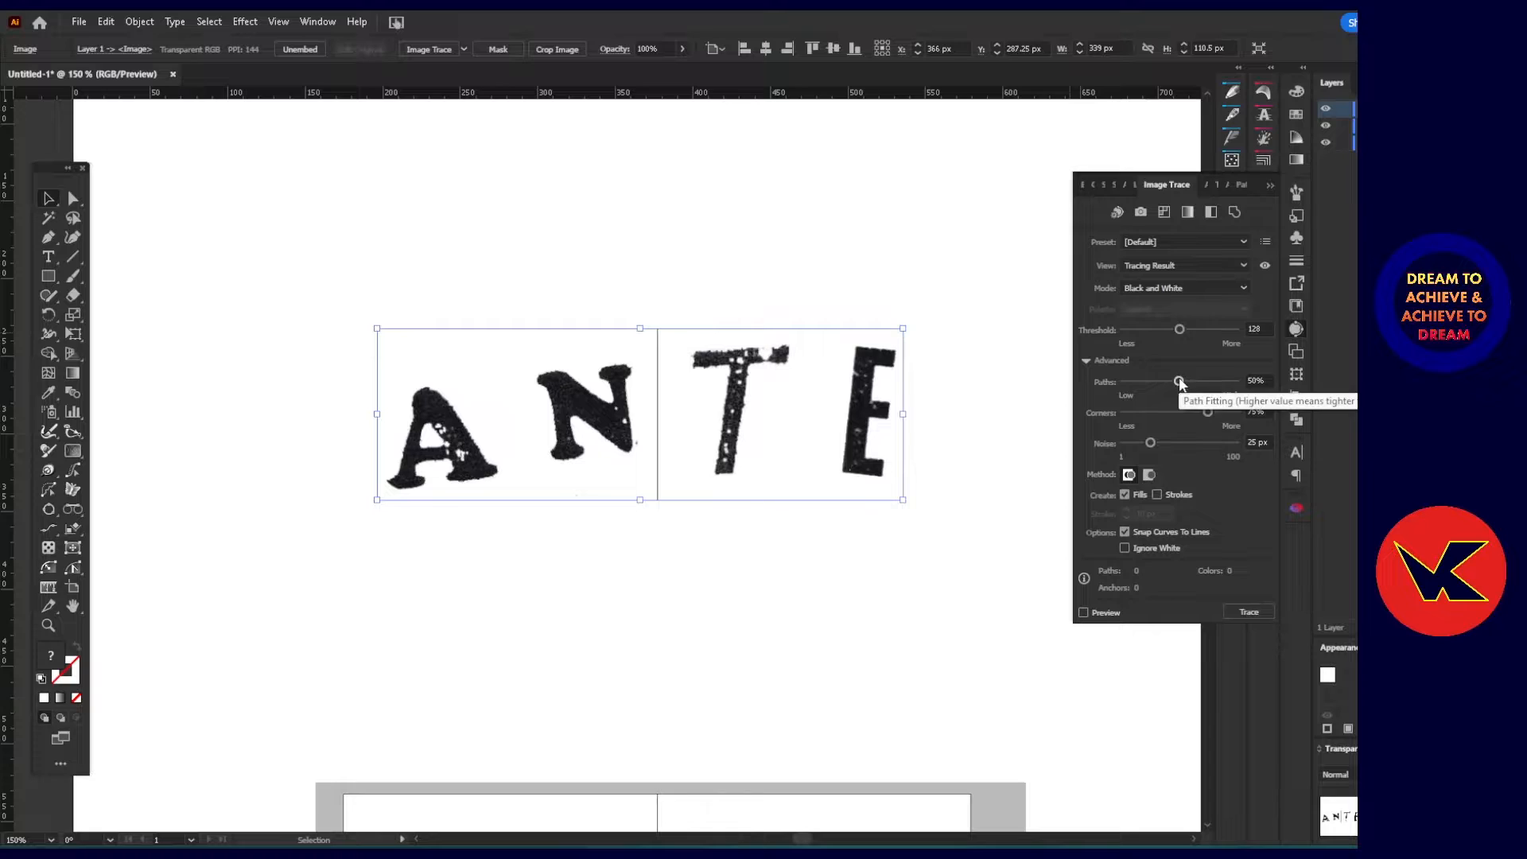
left_click_drag(1234, 384, 1266, 387)
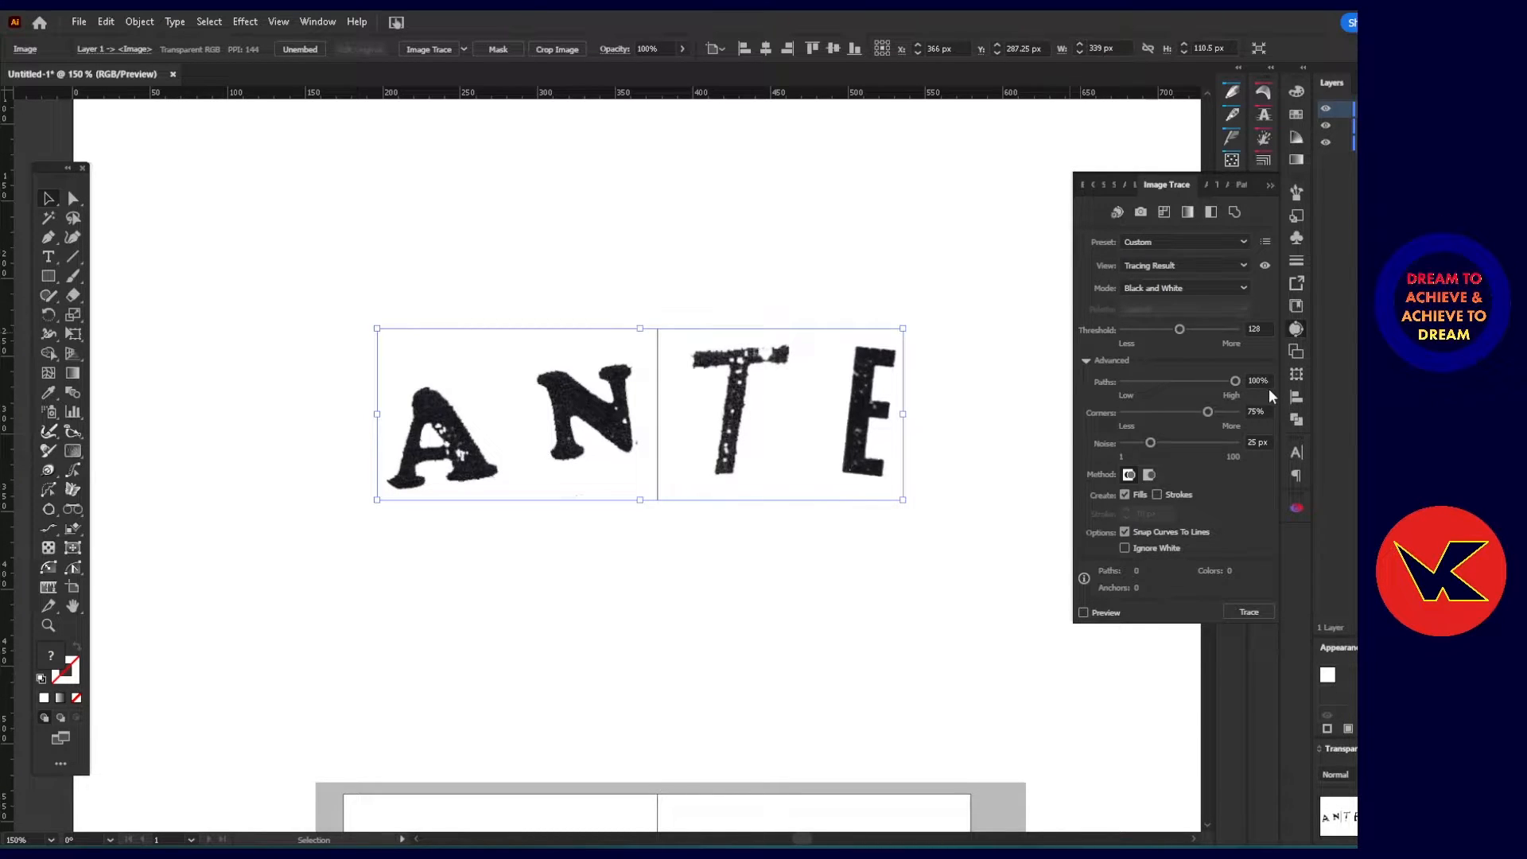
left_click(1083, 612)
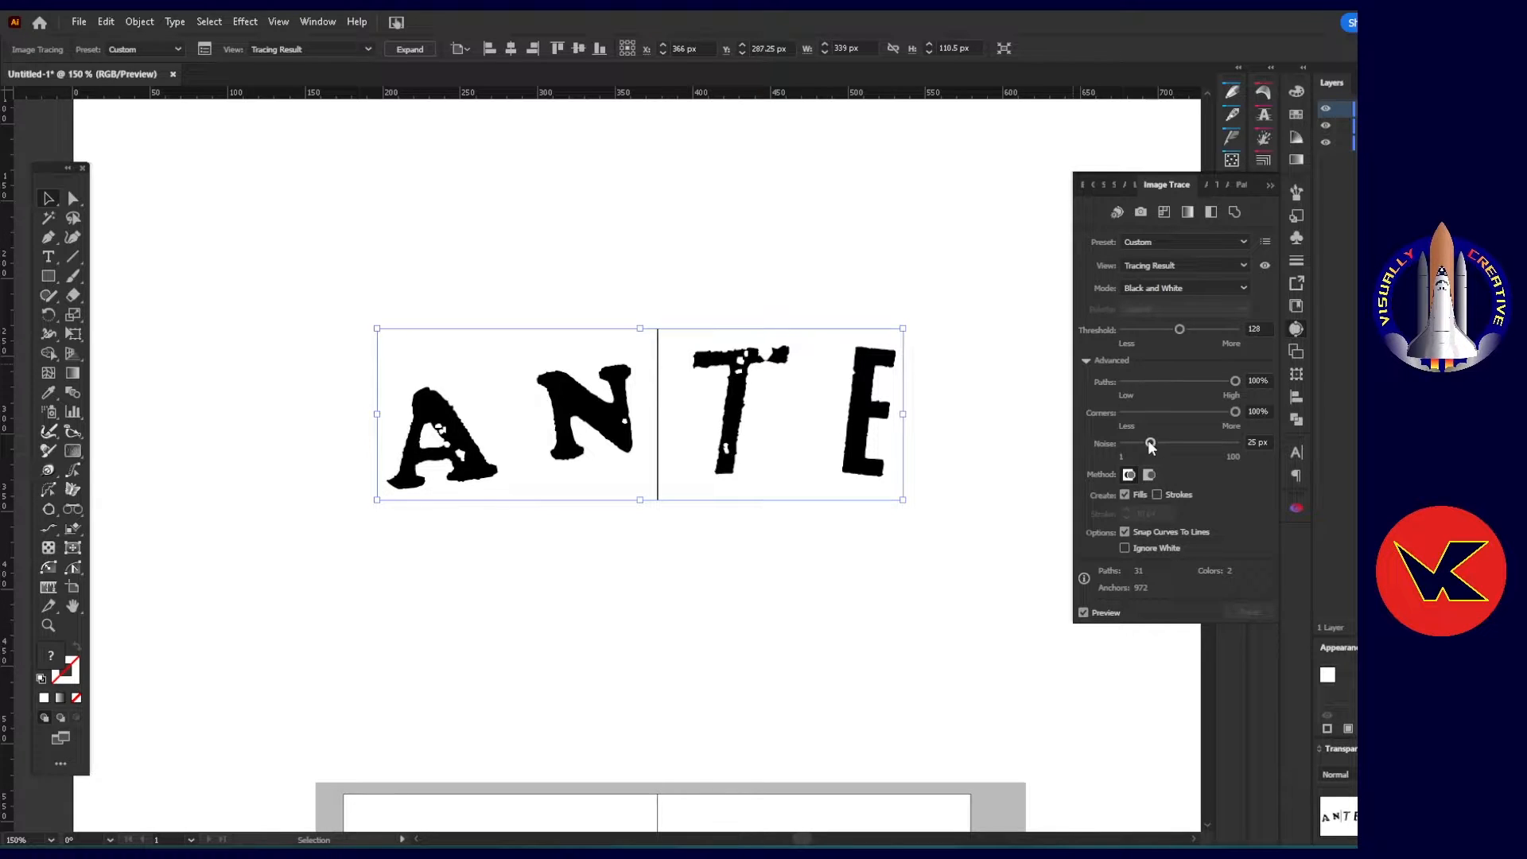
left_click_drag(1151, 443, 1114, 444)
scroll(863, 424, "up", 4)
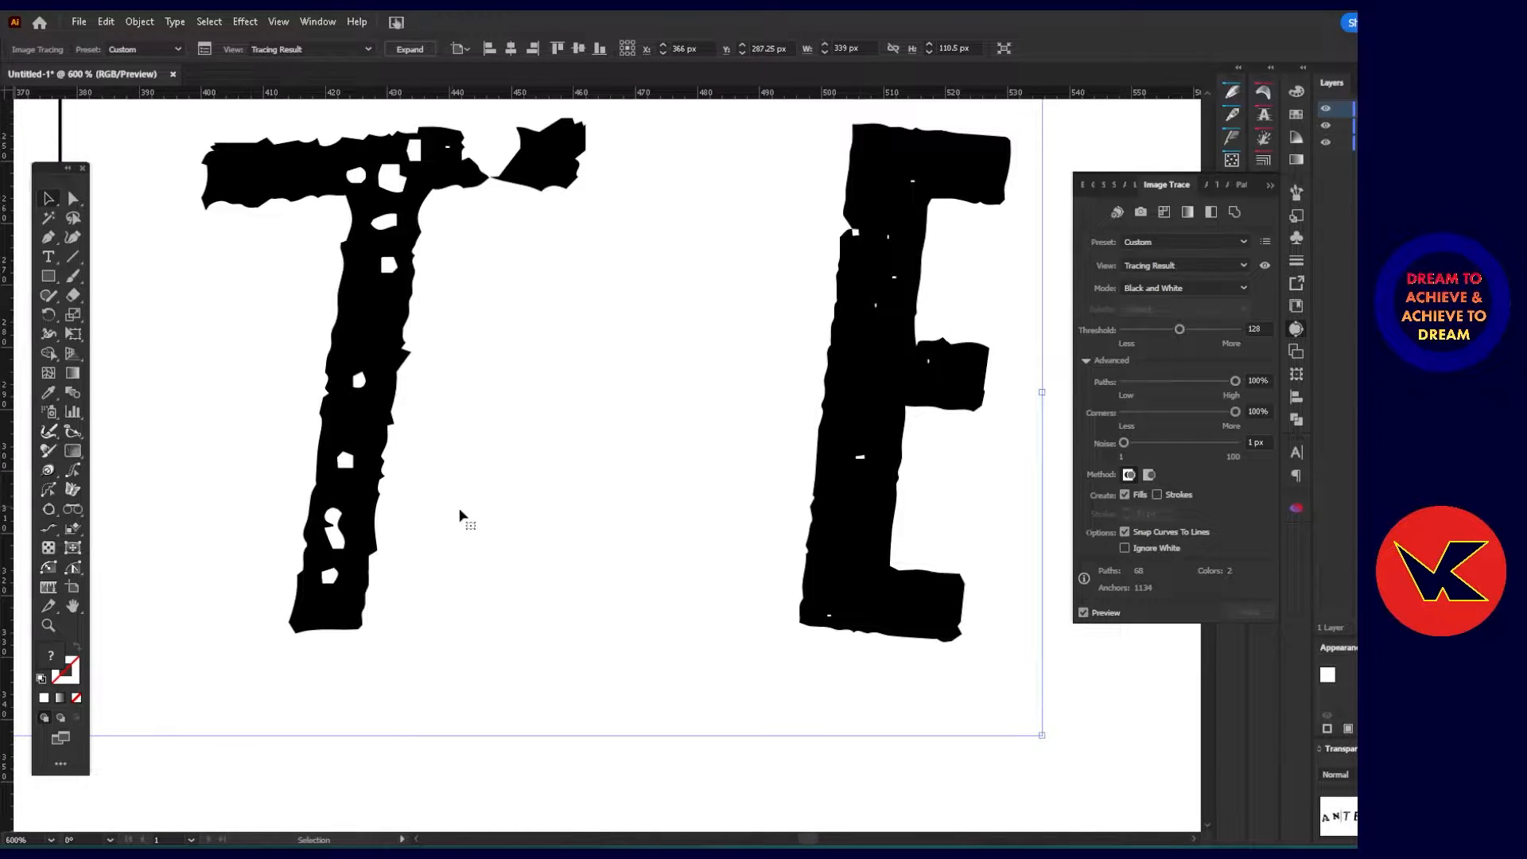
scroll(470, 511, "down", 3)
left_click_drag(311, 527, 500, 447)
scroll(366, 395, "up", 1)
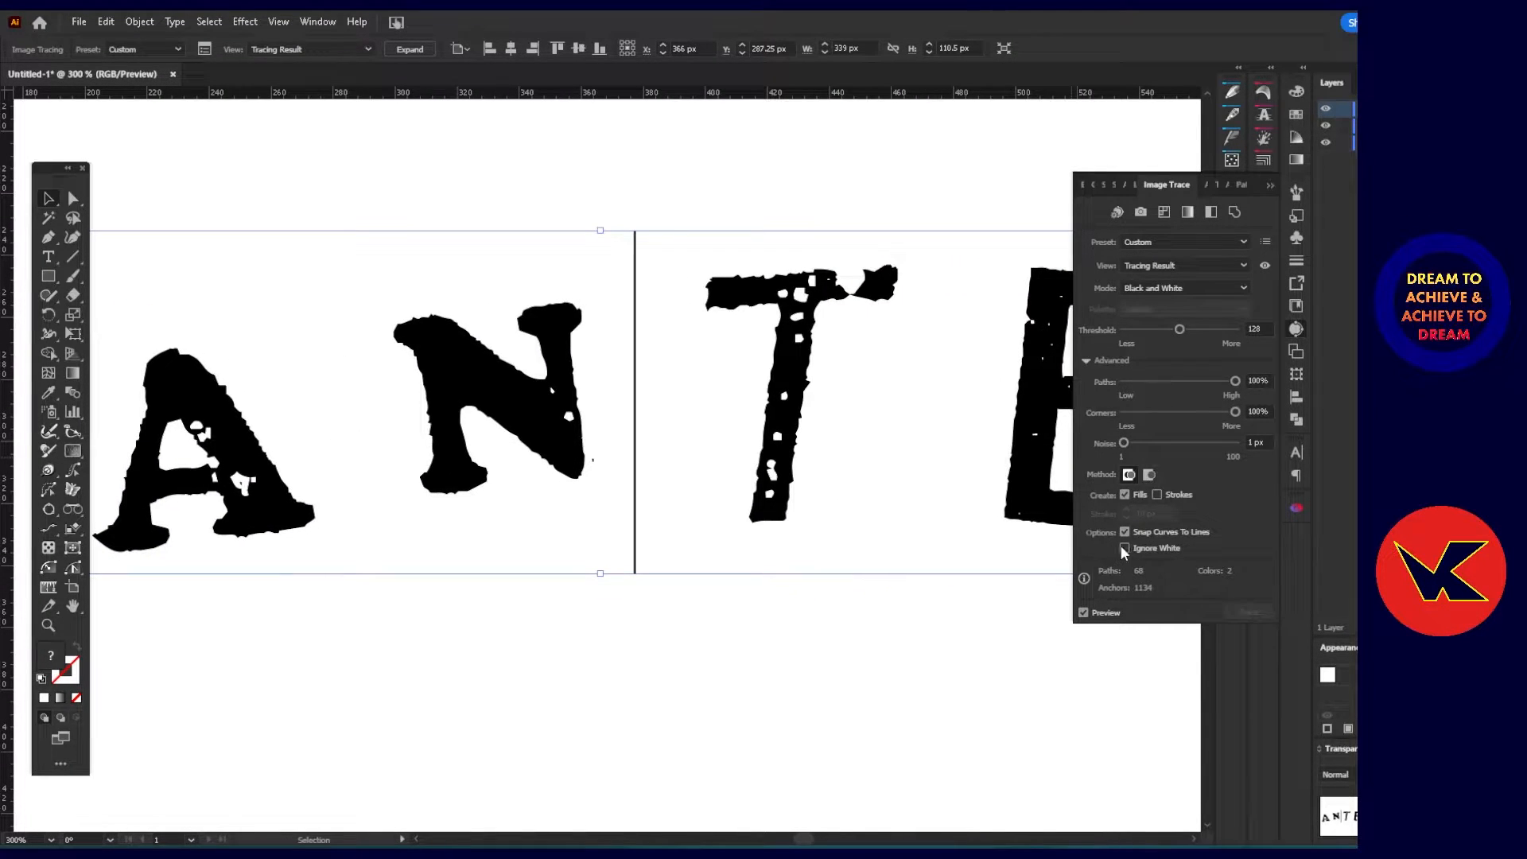
Try the overlapping tracing method and a threshold of 21 on the ANTE lettering.
left_click(1150, 475)
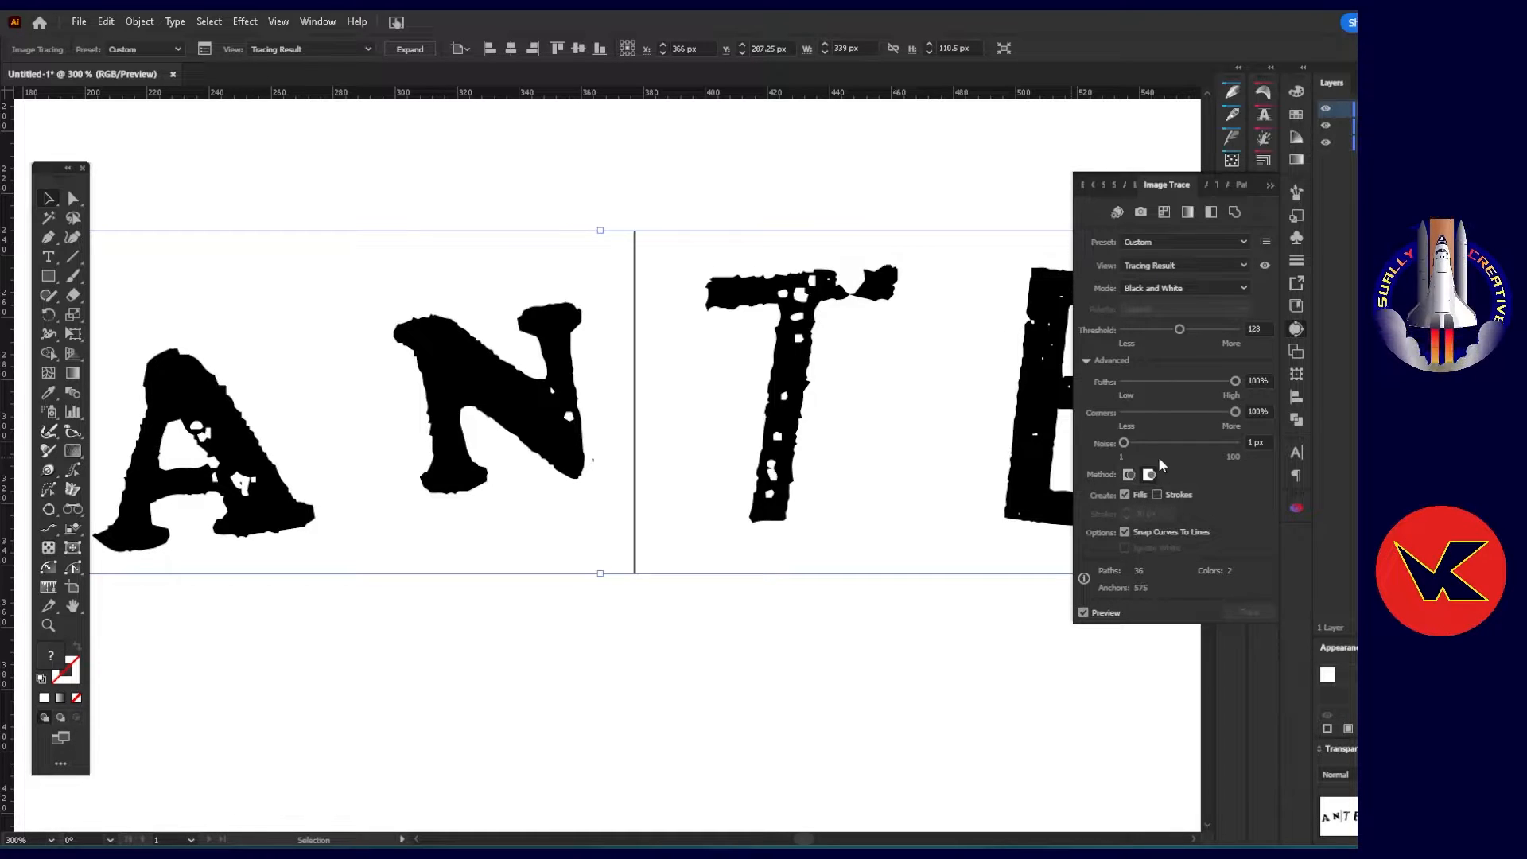
left_click(1125, 530)
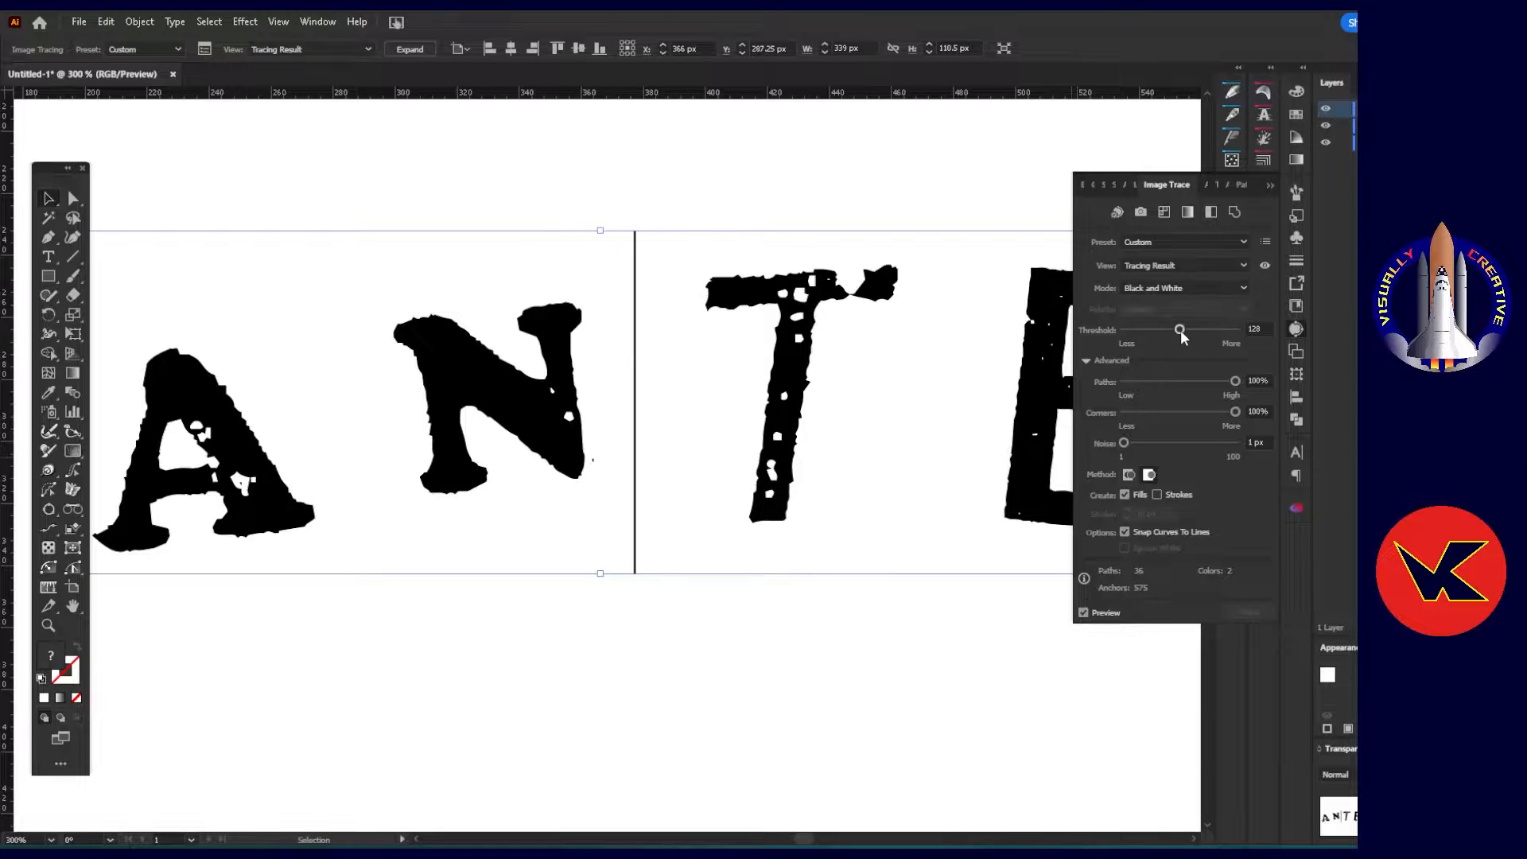
scroll(903, 409, "right", 3)
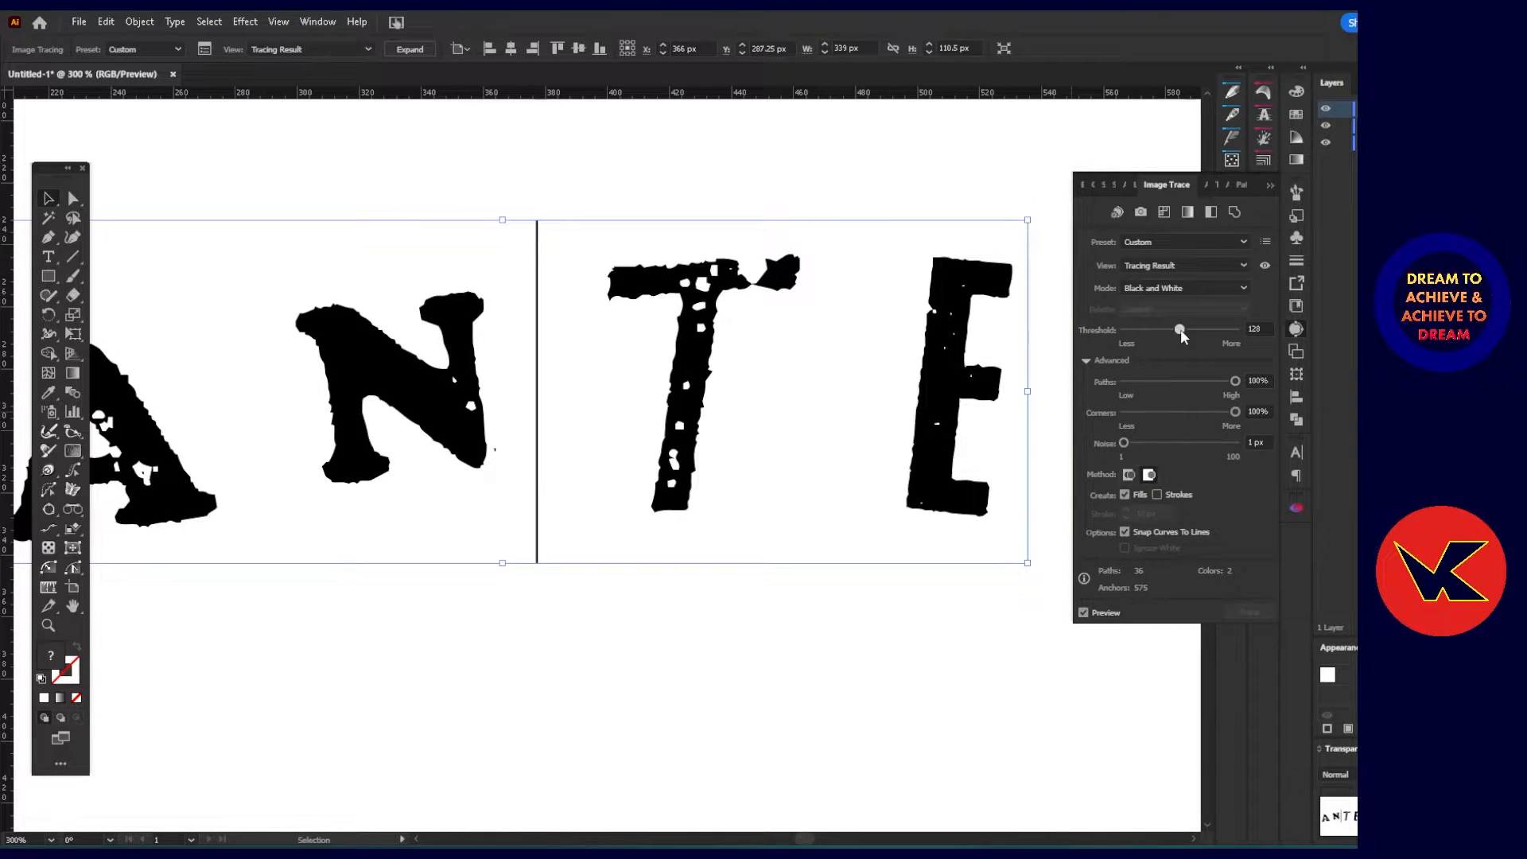
mouse_move(1180, 329)
left_mouse_down()
mouse_move(1207, 332)
mouse_move(1135, 331)
left_mouse_up()
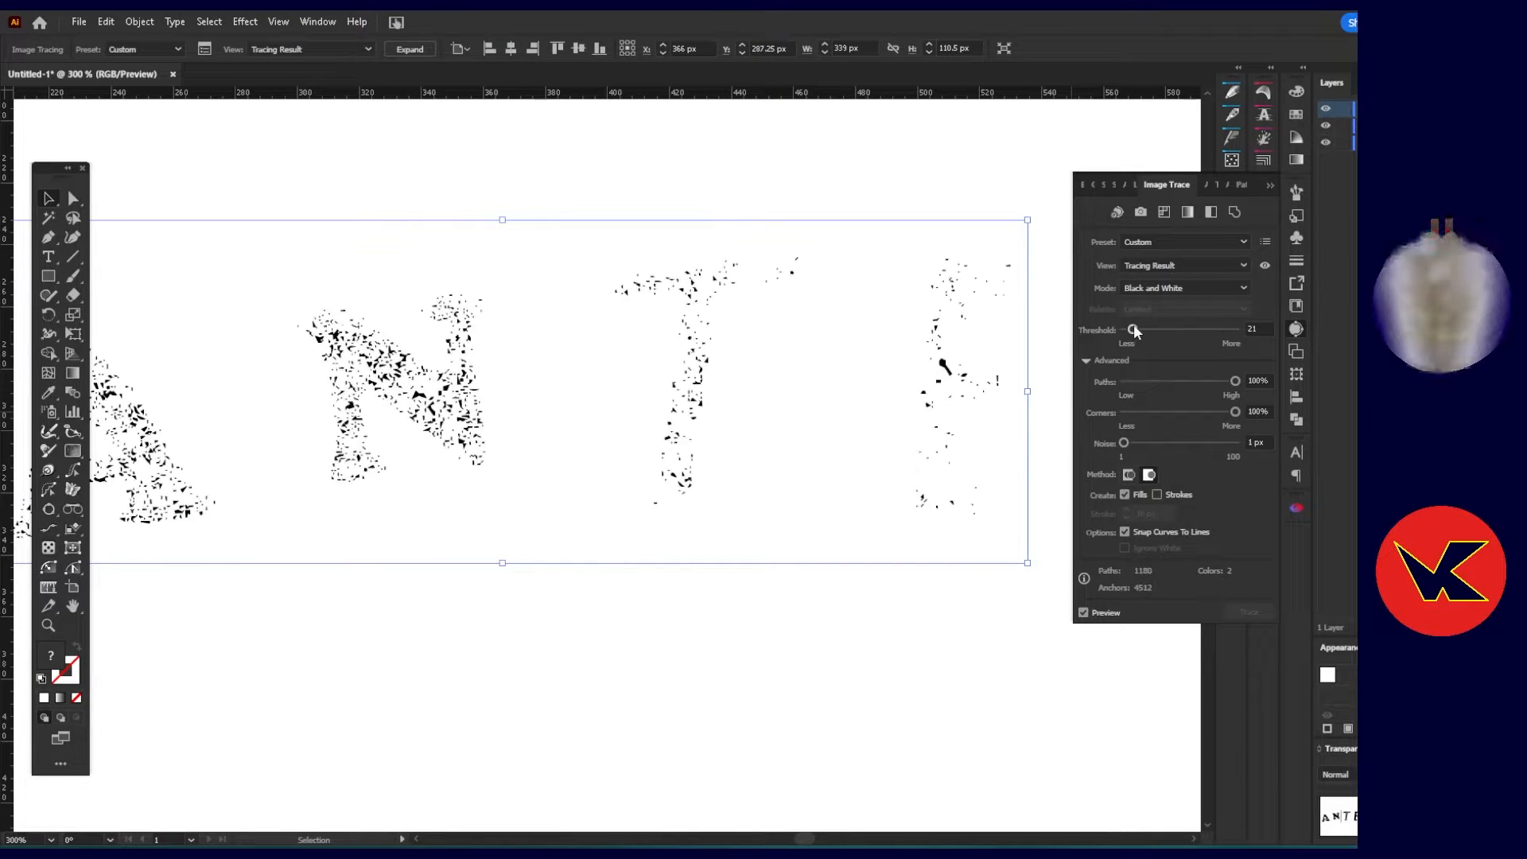
Set the tracing threshold to 130 and the method to abutting, and close the trace settings.
mouse_move(1156, 330)
left_mouse_down()
mouse_move(1215, 329)
mouse_move(1121, 331)
mouse_move(1233, 327)
mouse_move(1179, 329)
left_mouse_up()
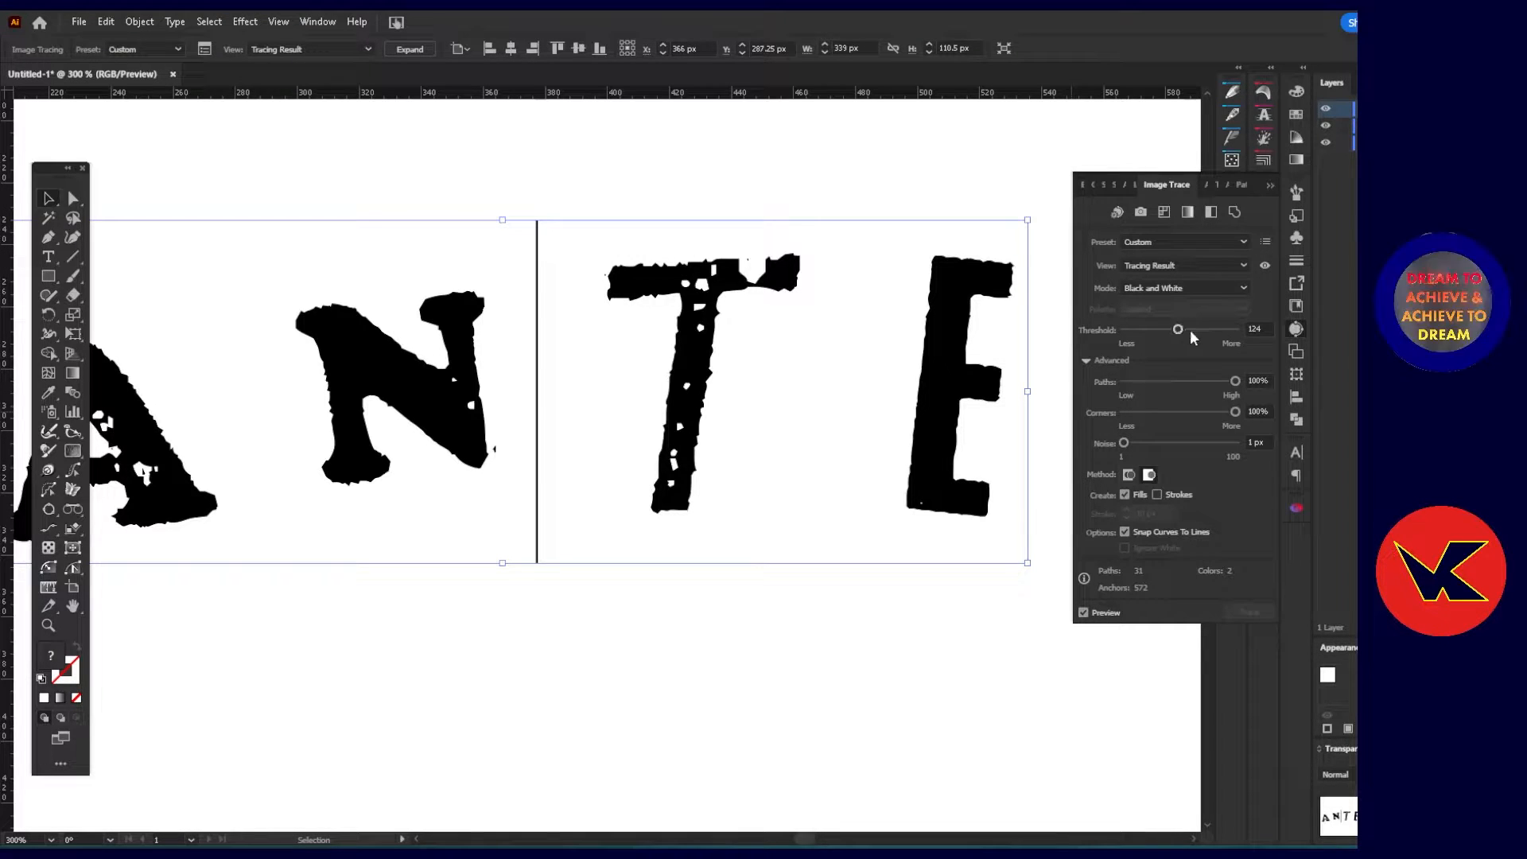
scroll(1263, 328, "up", 3)
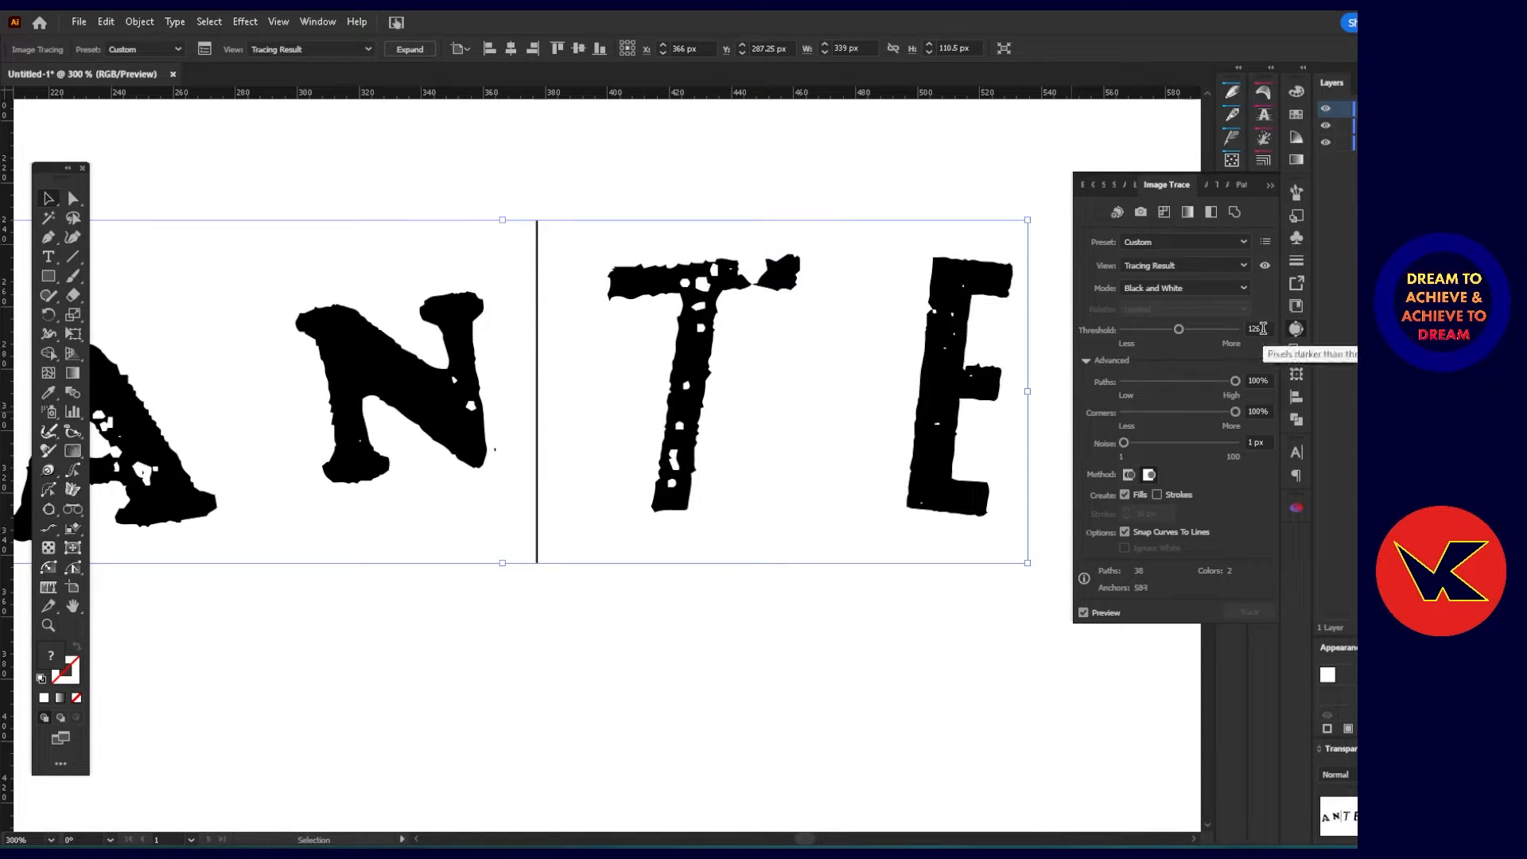
scroll(1263, 328, "up", 2)
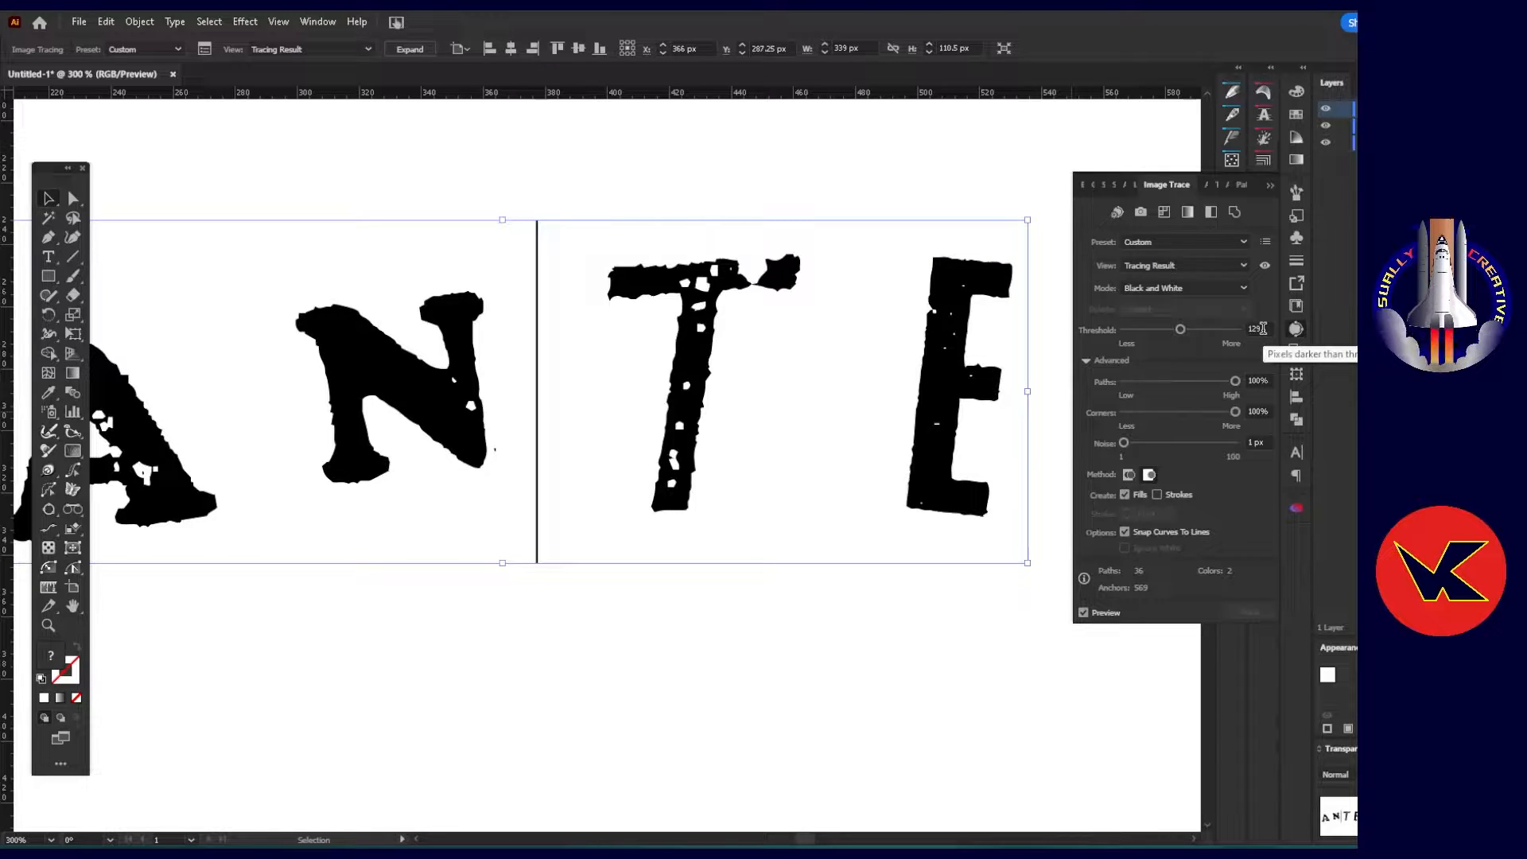
scroll(1263, 328, "up", 1)
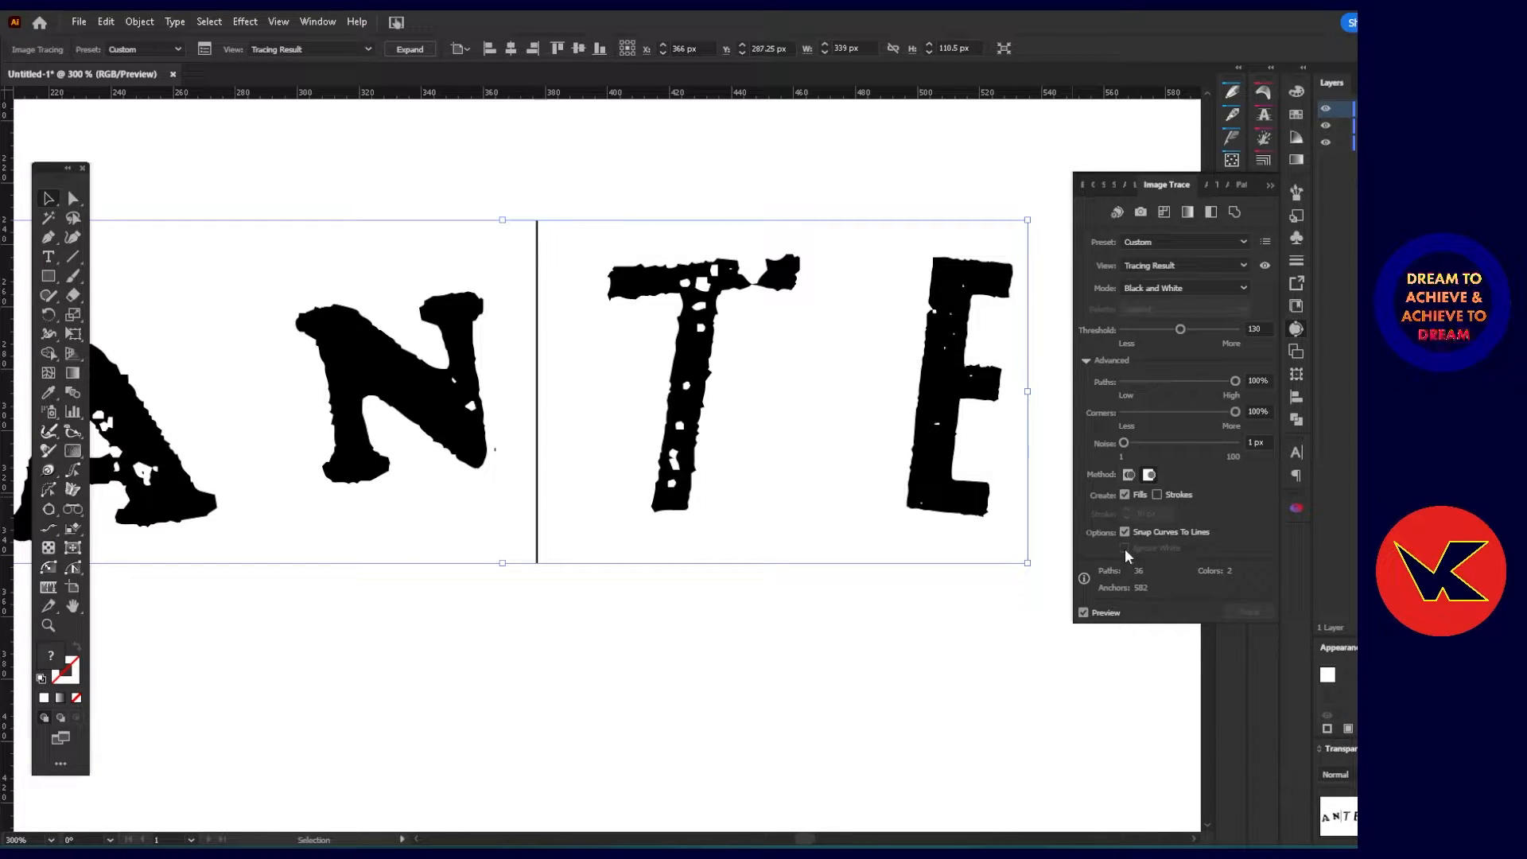
left_click(1130, 475)
left_click(1271, 186)
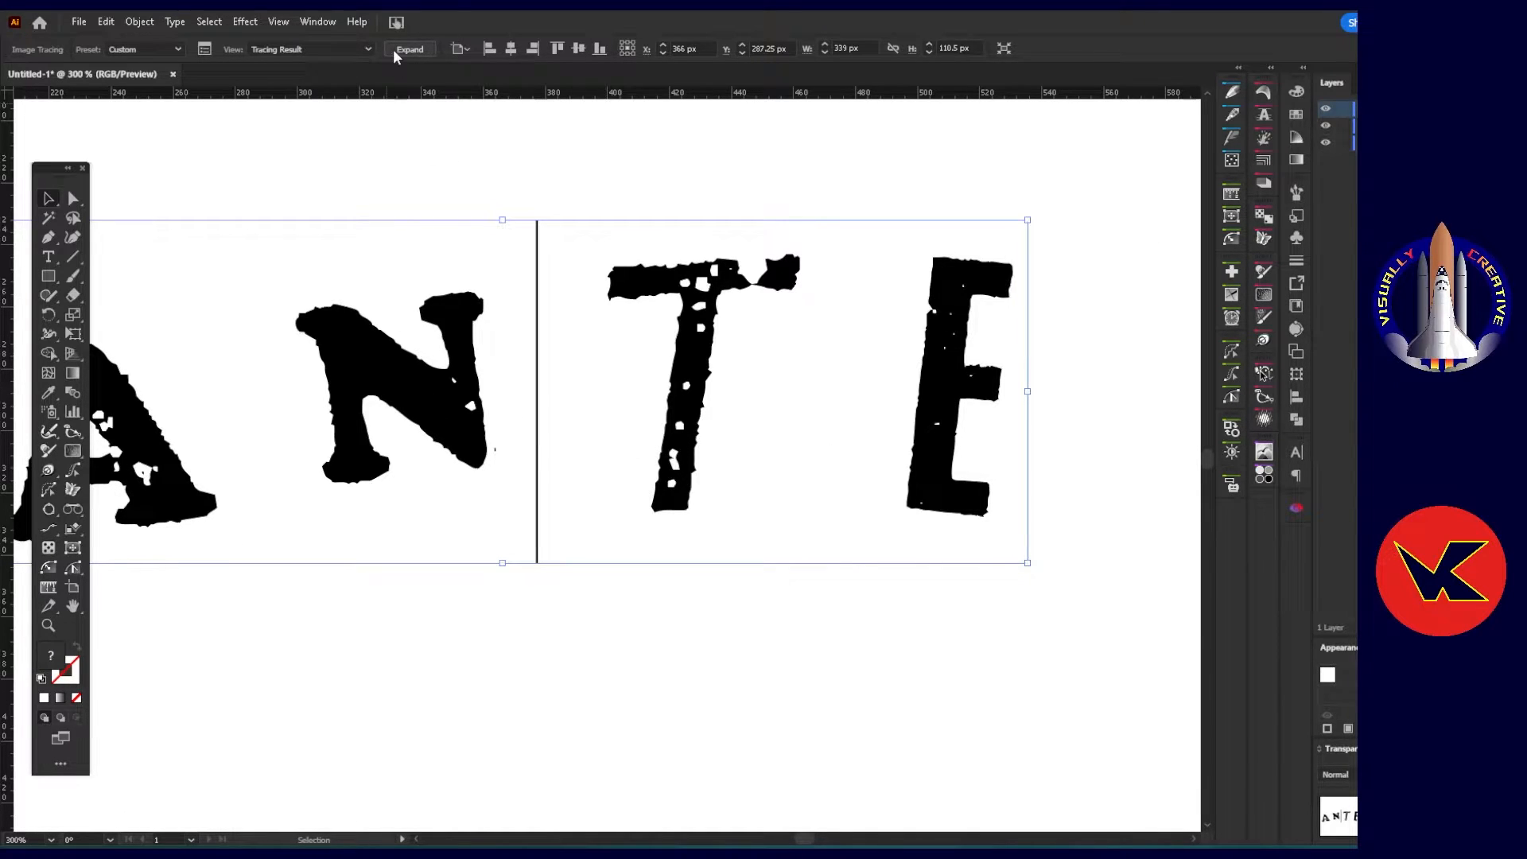
Move the uncropped screenshot image up behind the traced ANTE lettering and make the tracing semi-transparent for comparison.
scroll(683, 388, "down", 3)
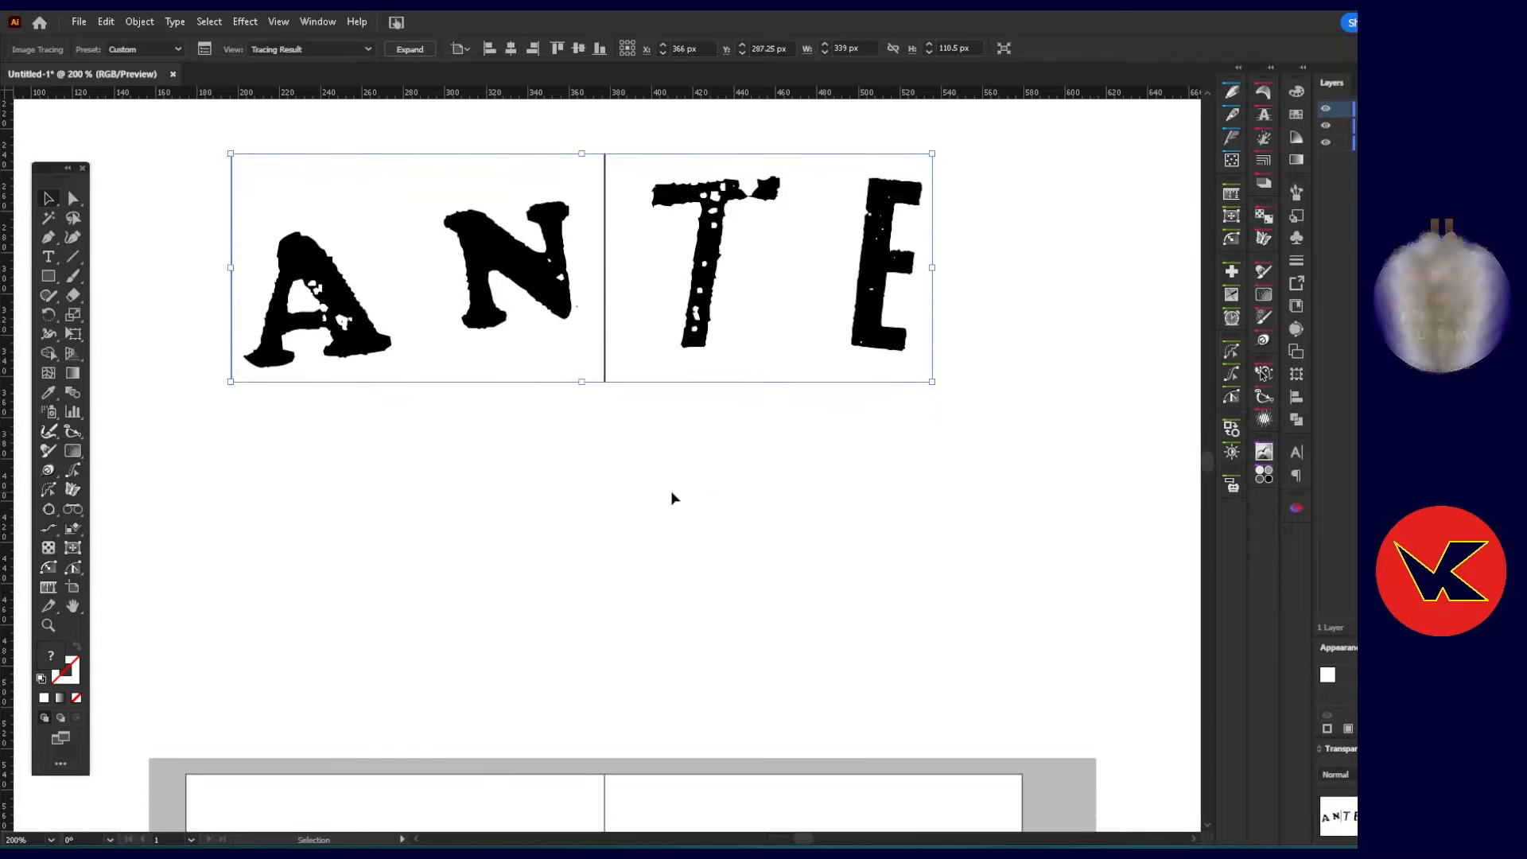
scroll(612, 490, "down", 2)
left_click(861, 516)
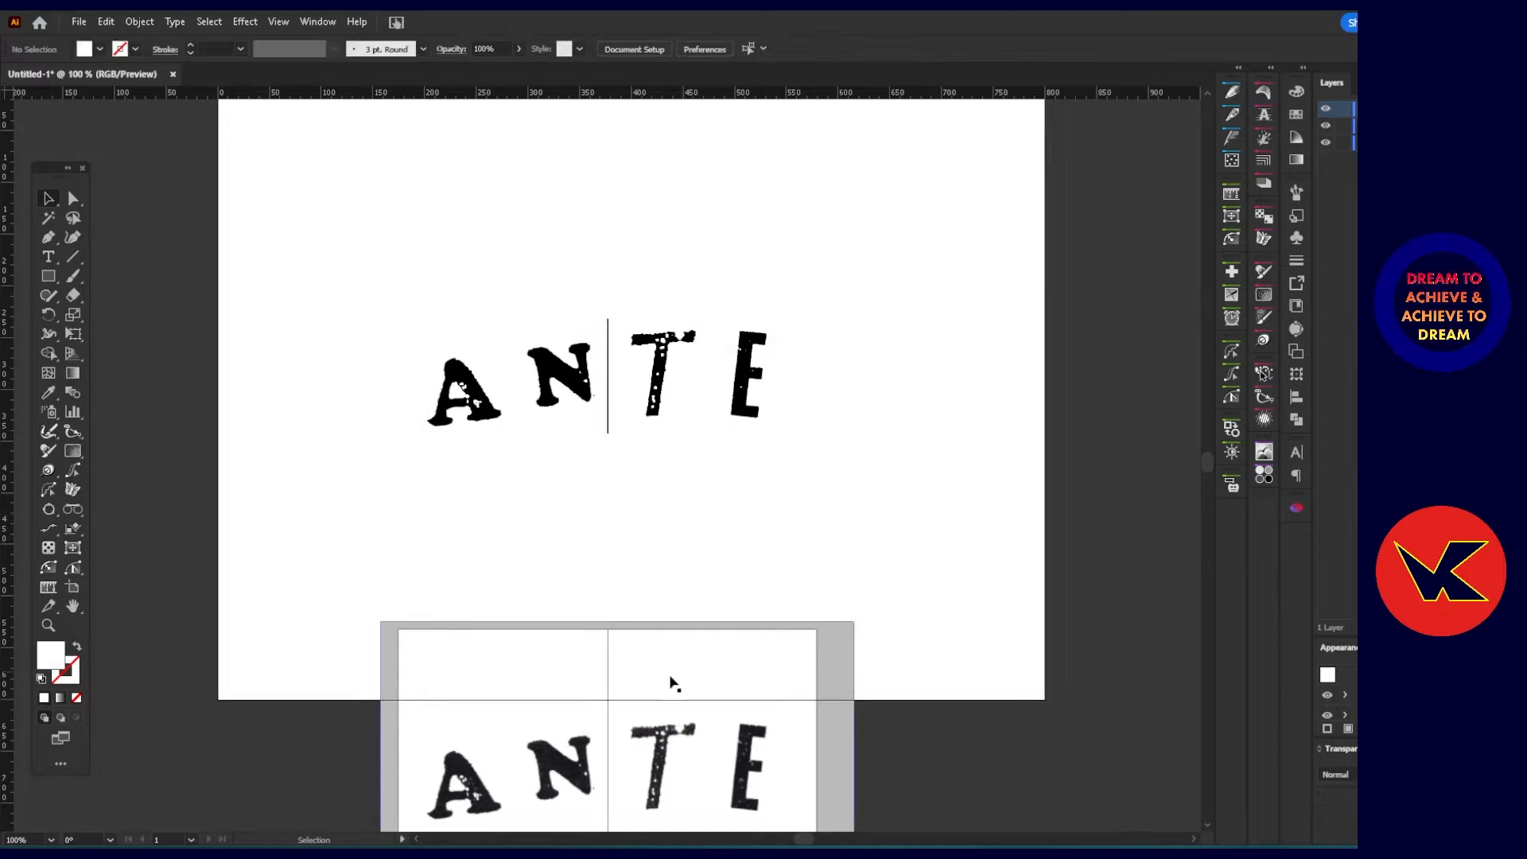
left_click(605, 664)
left_click_drag(607, 664, 637, 284)
left_click(640, 338)
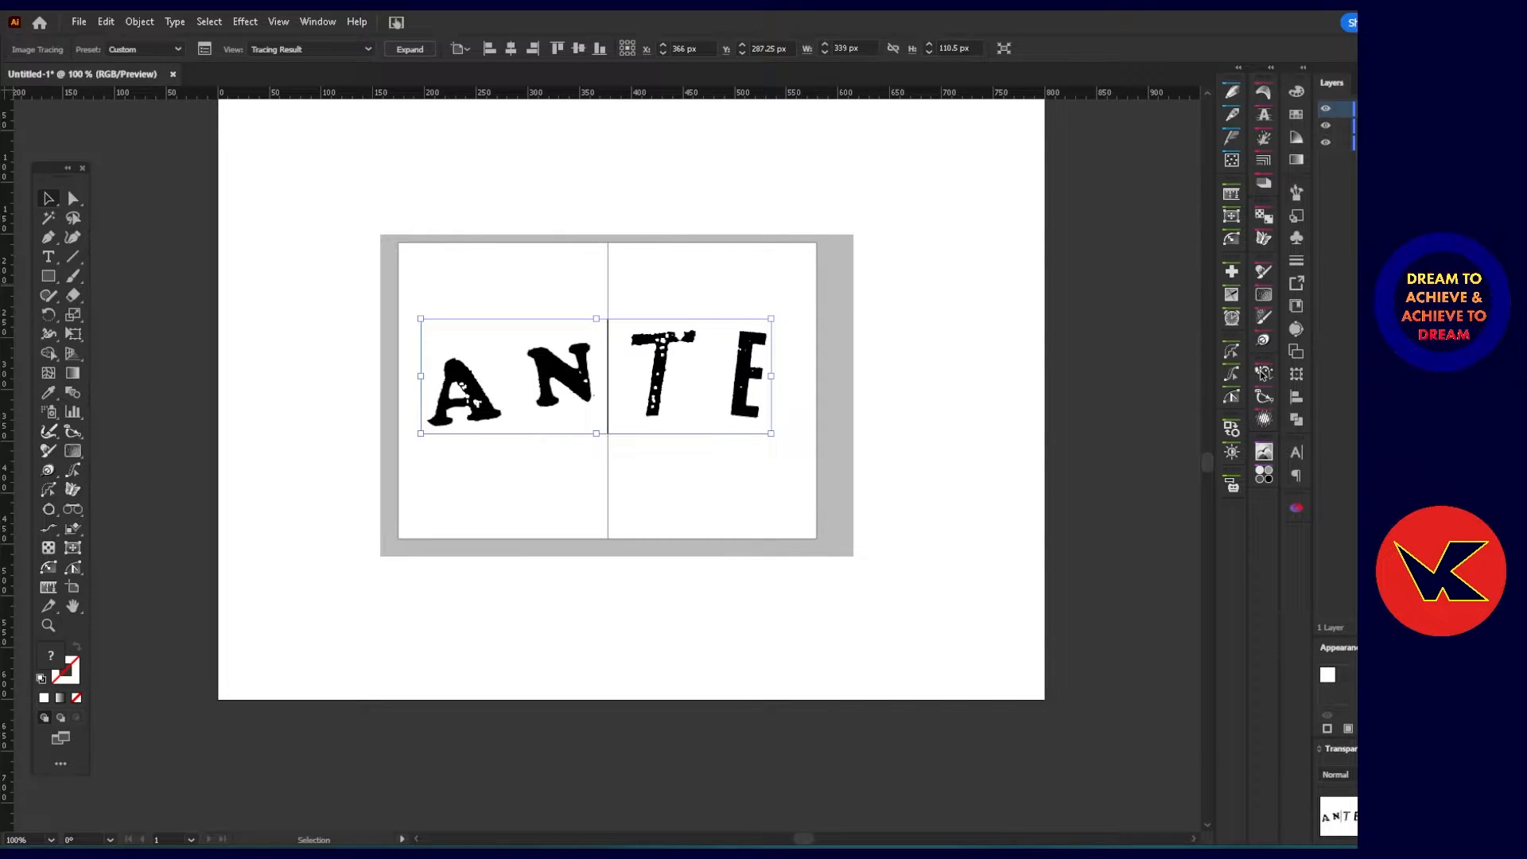
scroll(562, 426, "up", 4)
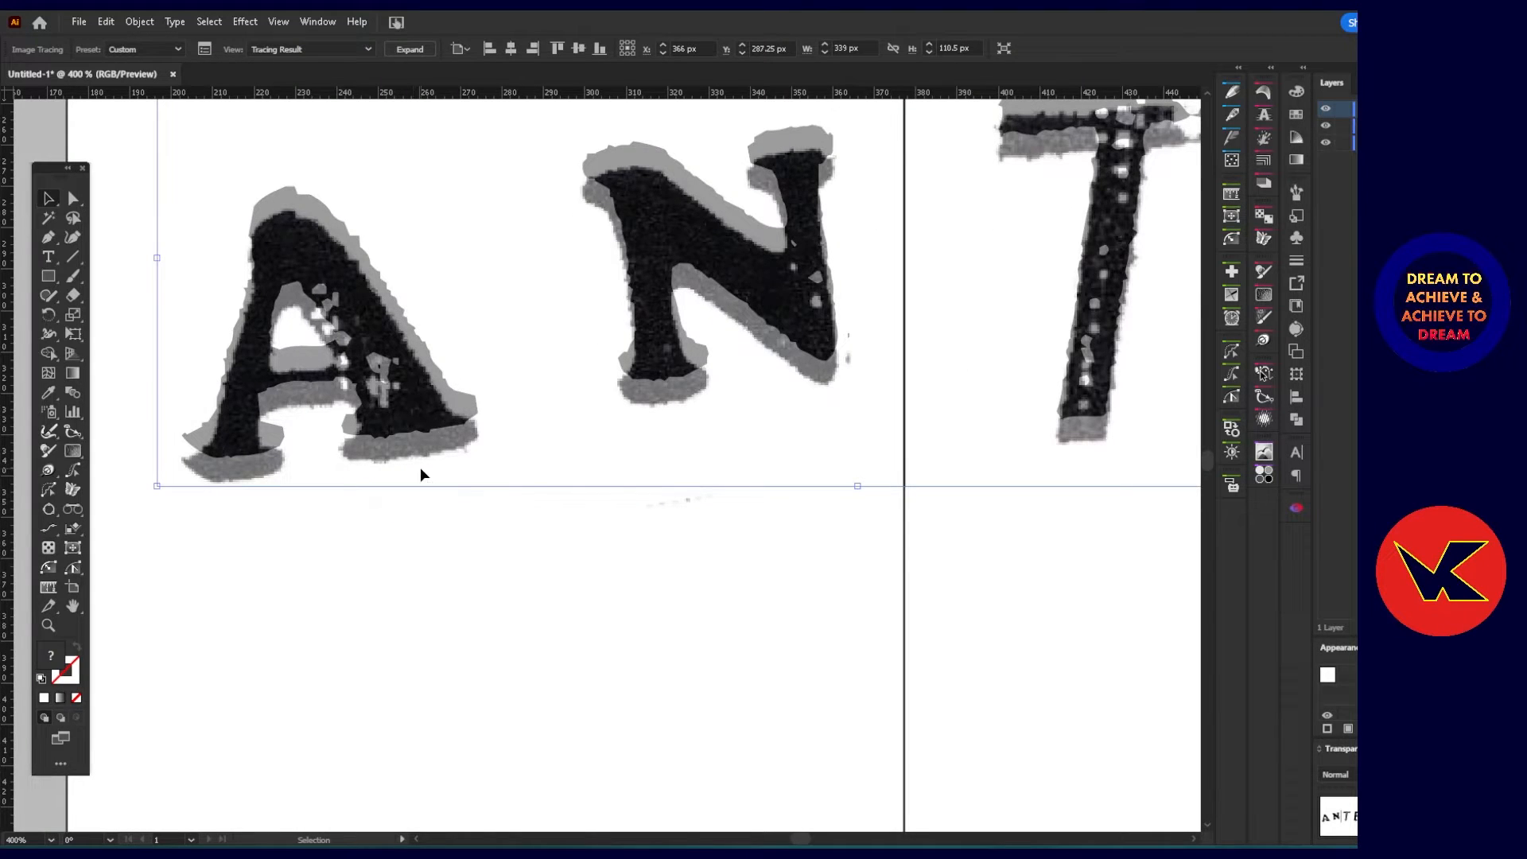
Align the semi-transparent tracing over the original ANTE lettering and toggle its visibility to check the fit.
left_click_drag(420, 466, 423, 499)
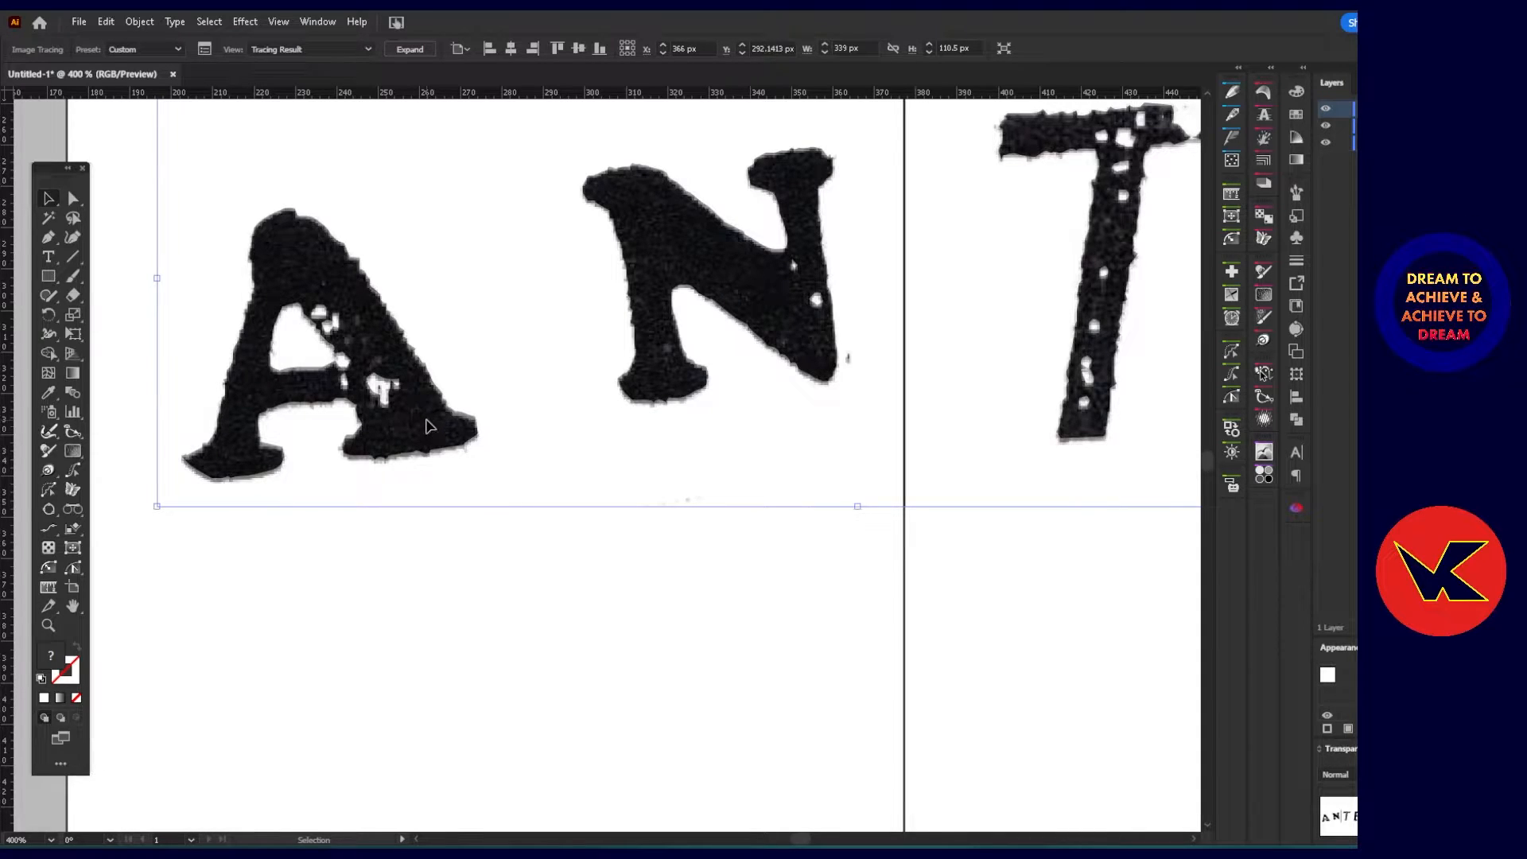
left_click_drag(428, 427, 427, 434)
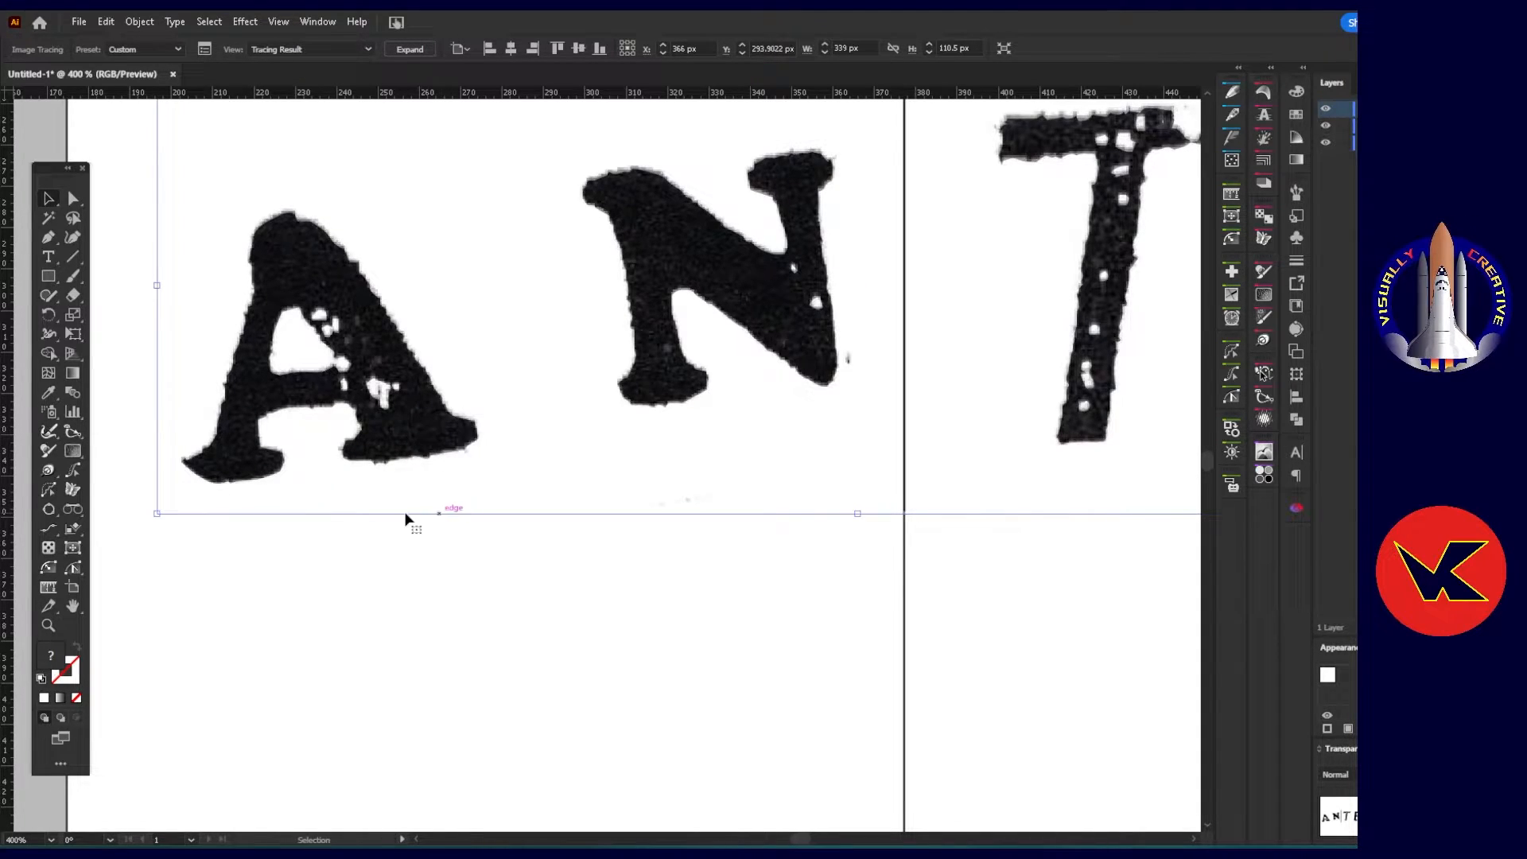
left_click(1326, 127)
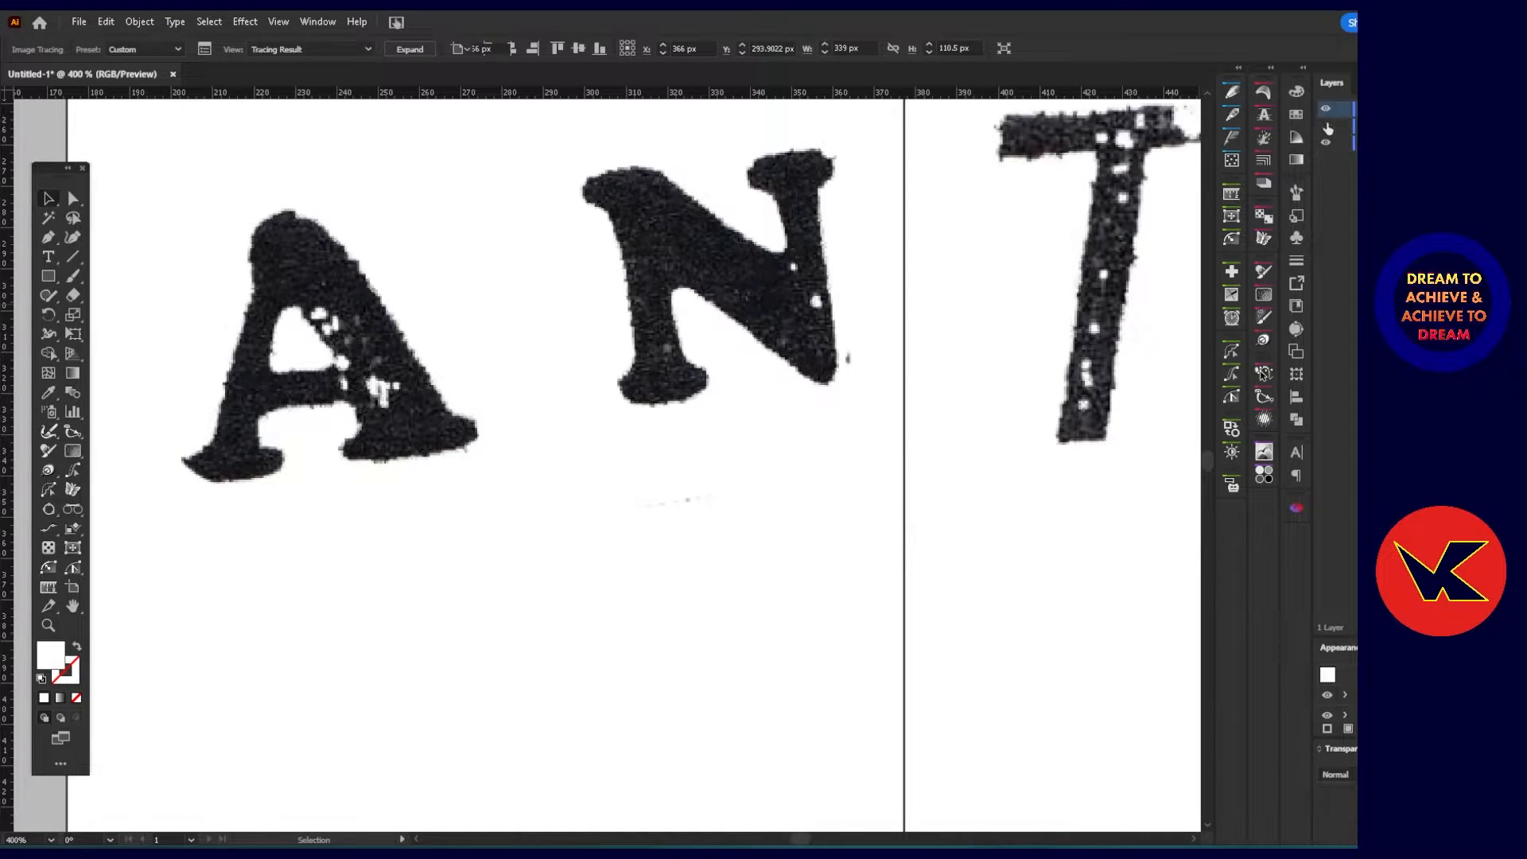
left_click(1325, 126)
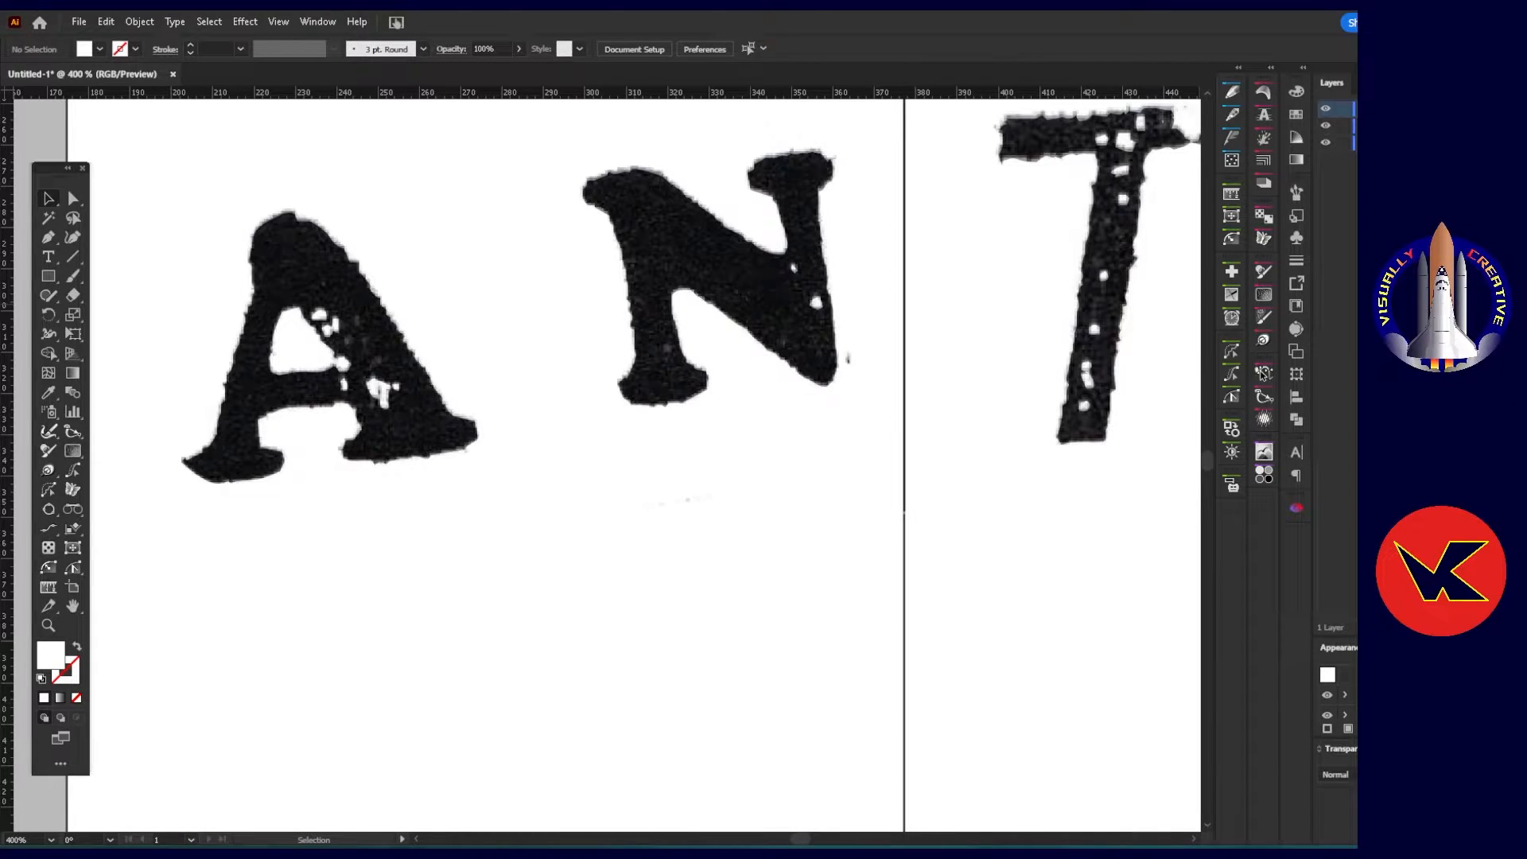
Hide and show the tracing to compare its edges and worn spots with the original lettering.
key("ctrl+a")
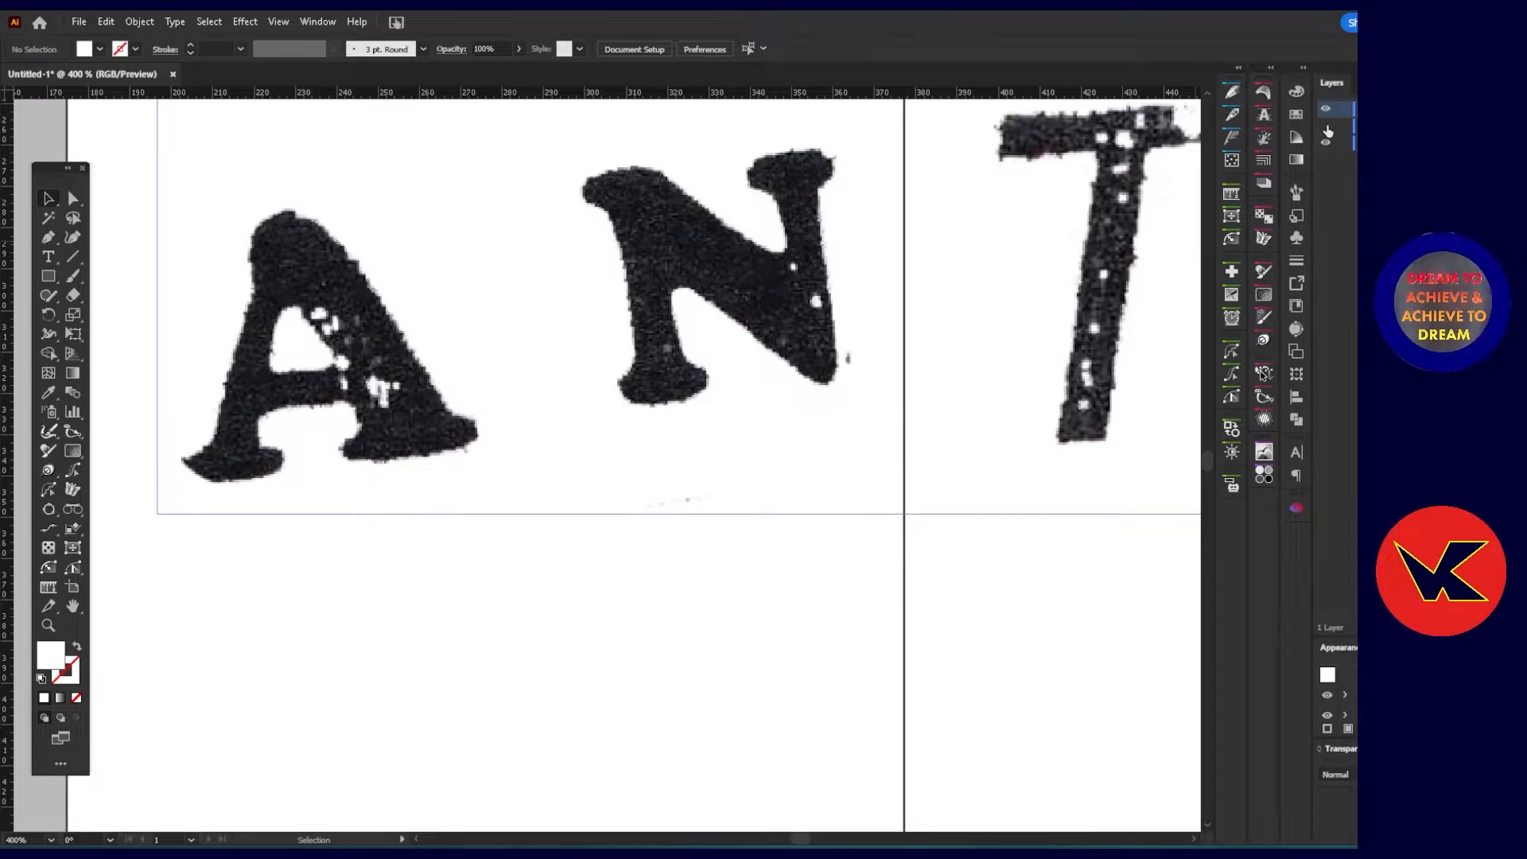
left_click(1327, 130)
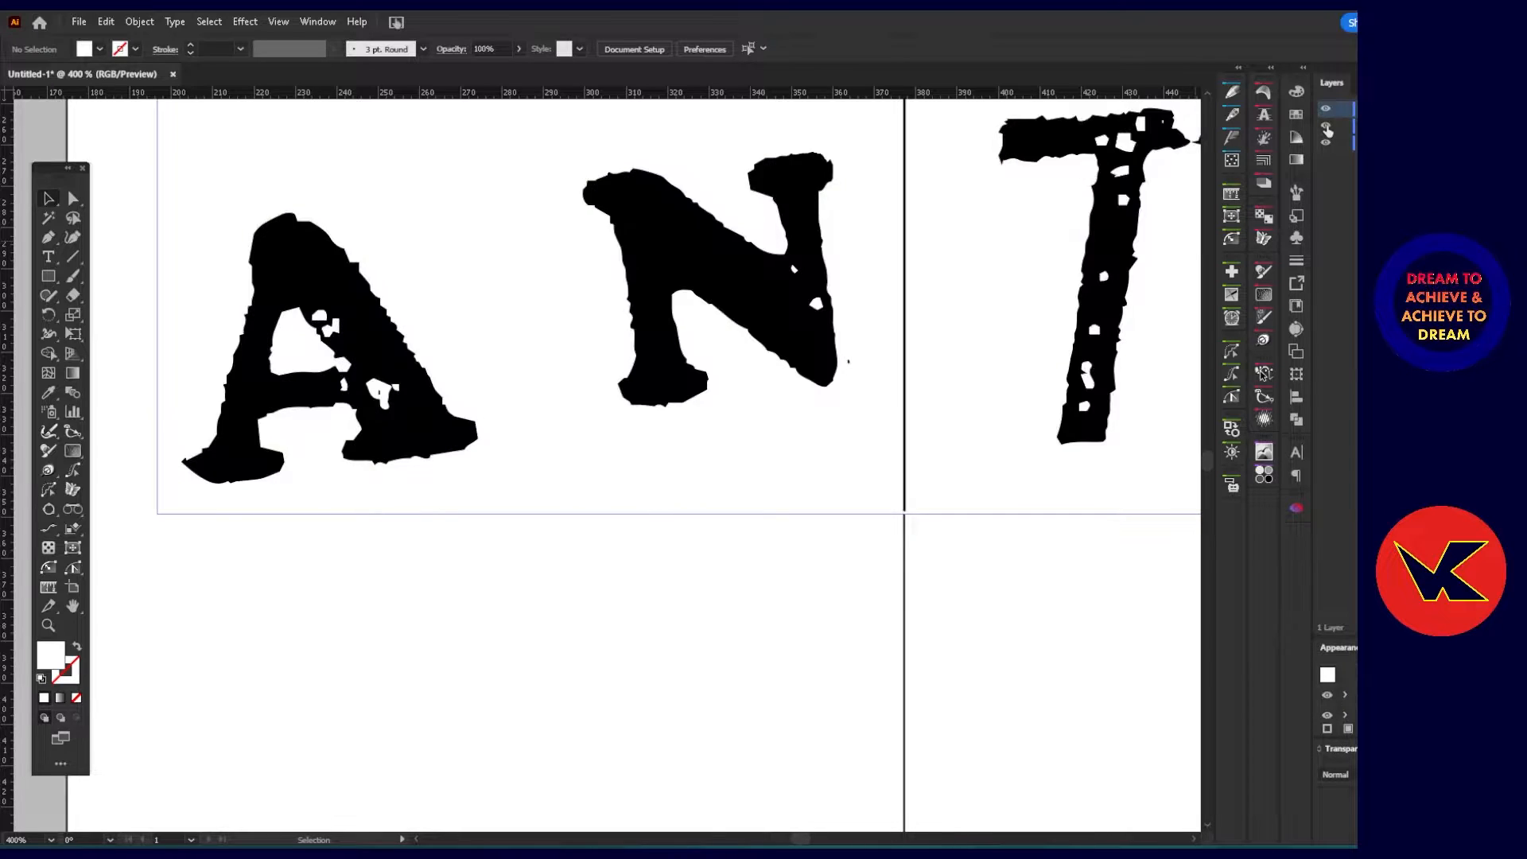
left_click(1327, 131)
left_click(1327, 131)
key("ctrl+s")
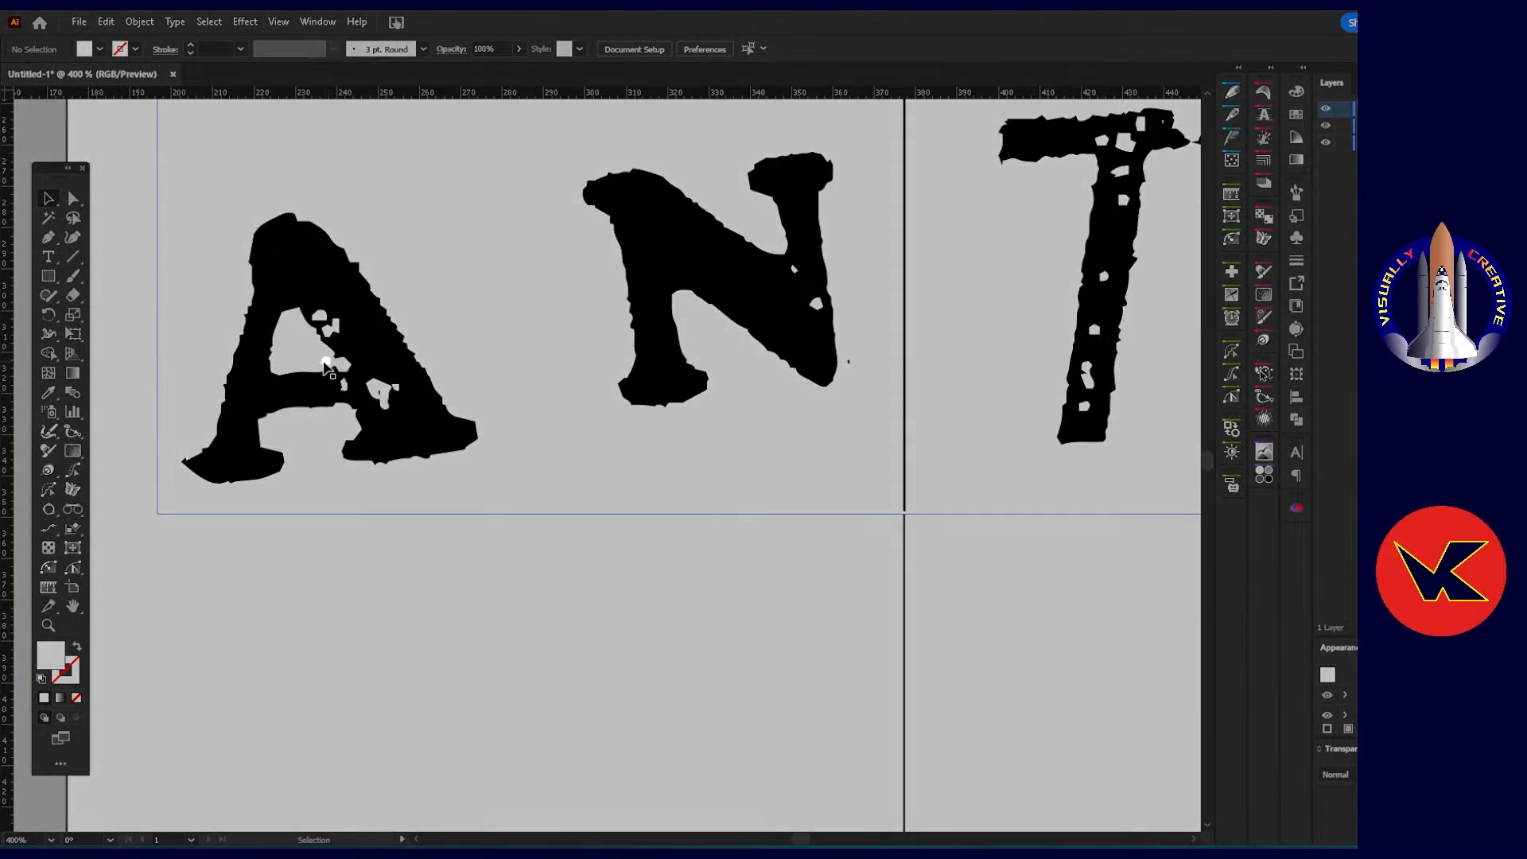
left_click(1187, 172)
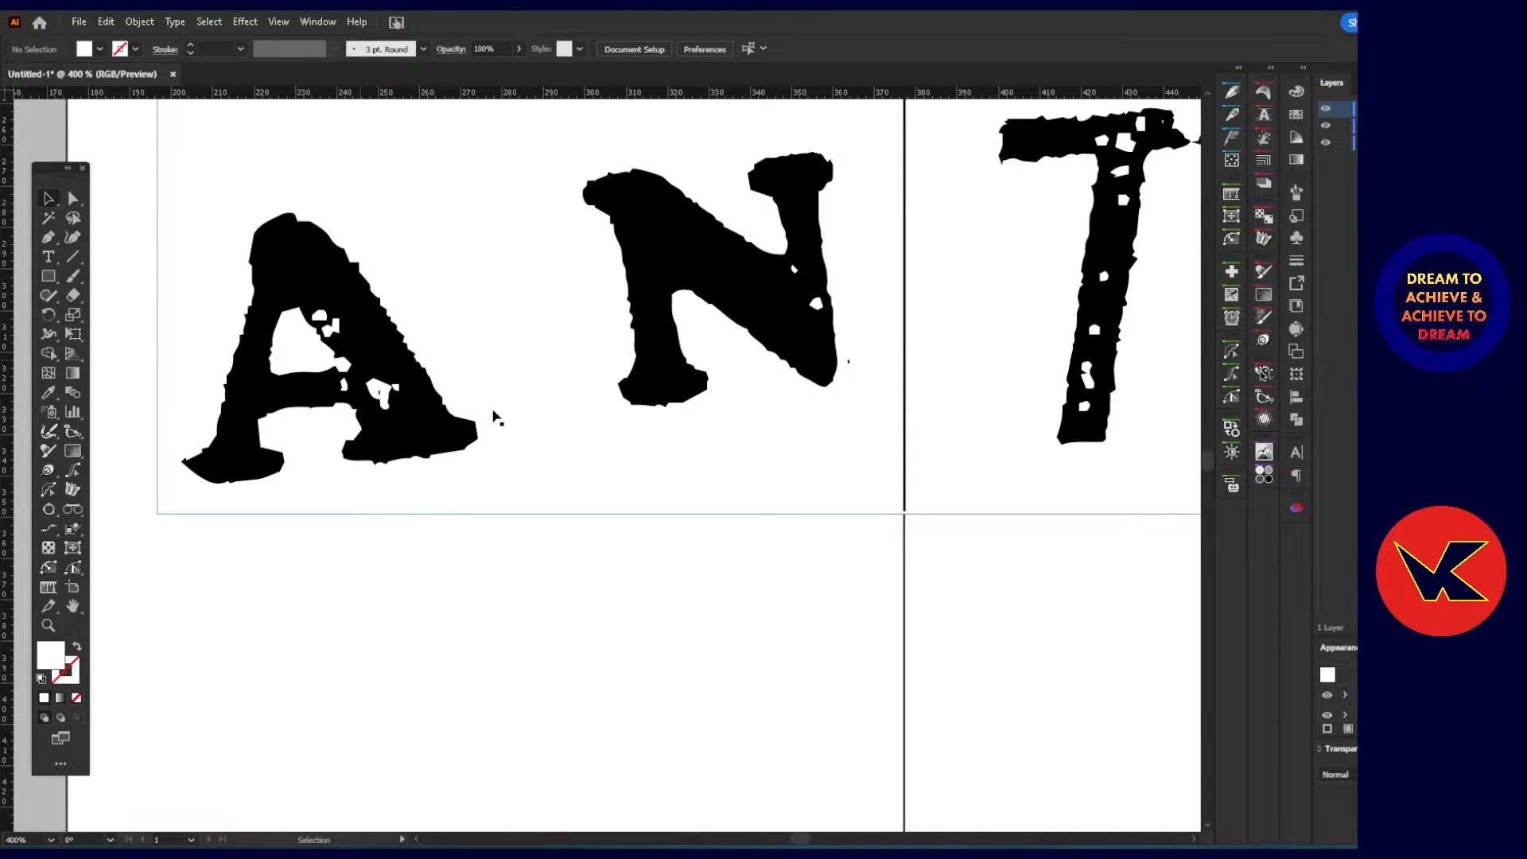
Expand the ANTE tracing into editable paths and ungroup the result.
scroll(373, 318, "down", 2)
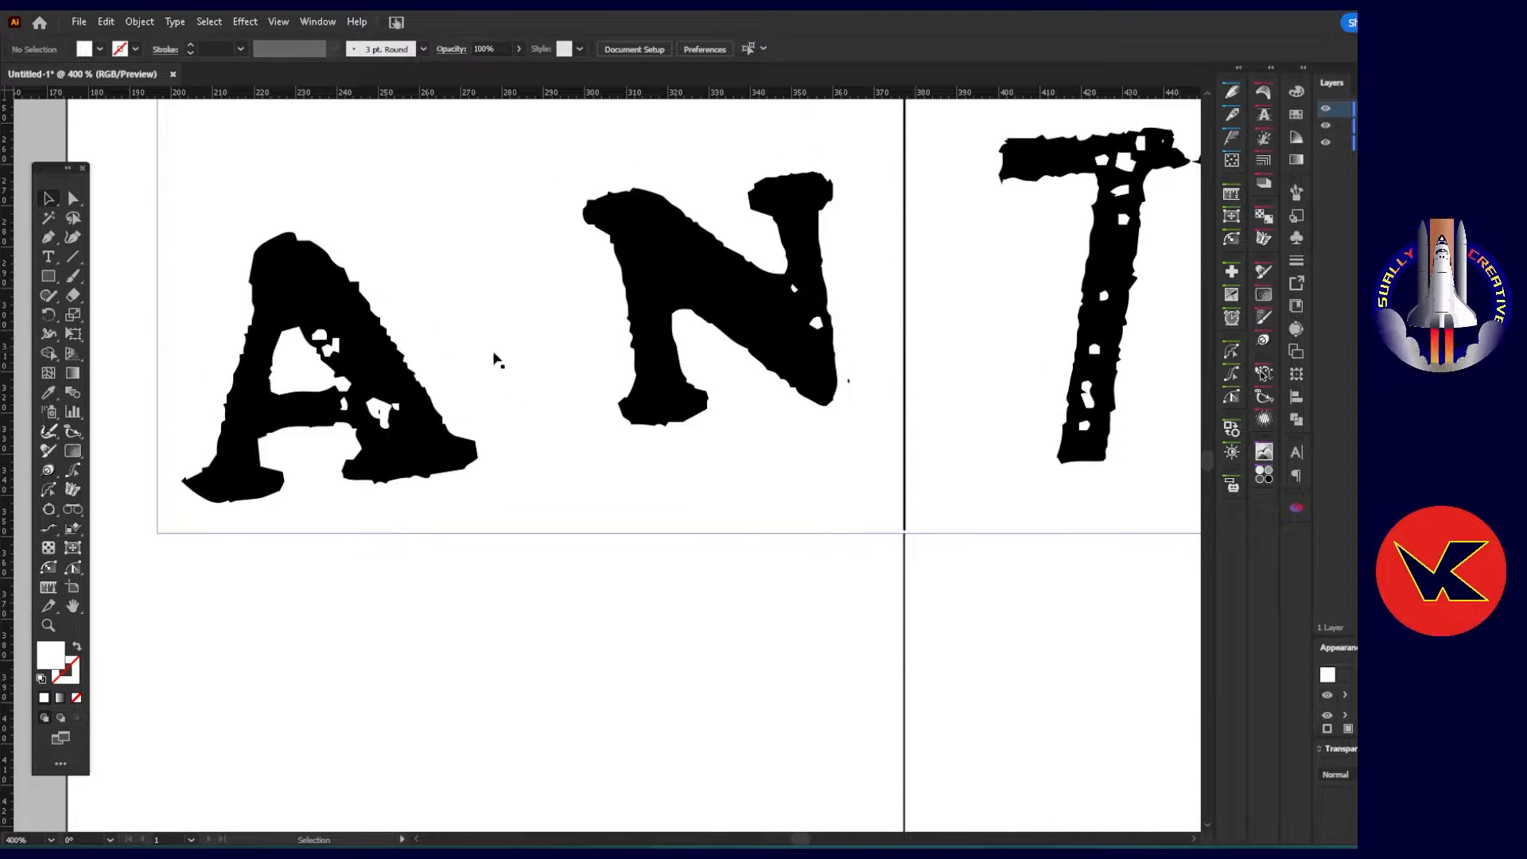
scroll(365, 401, "down", 2)
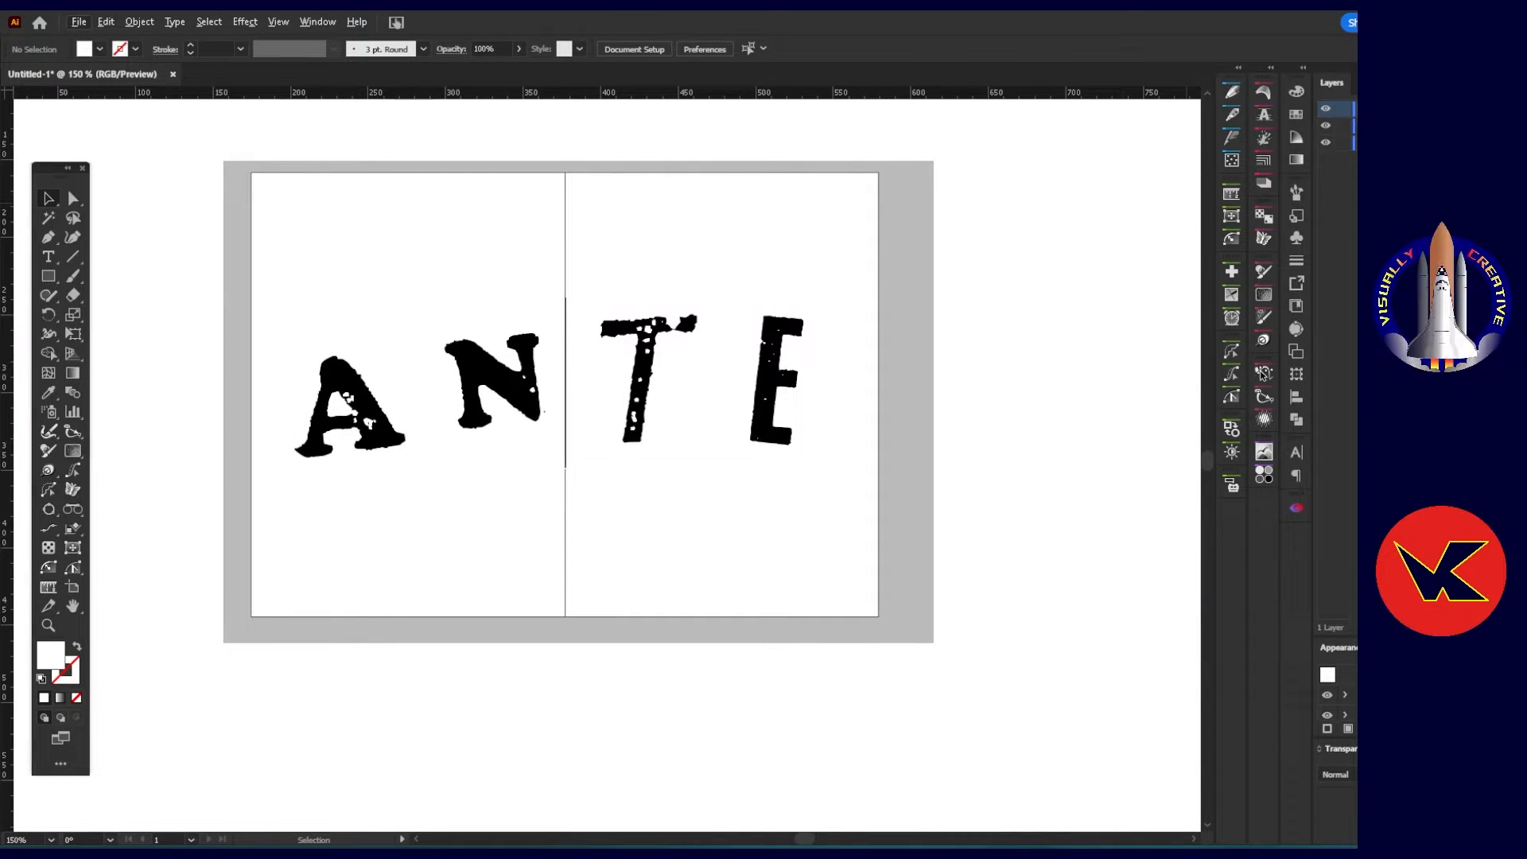
left_click(495, 380)
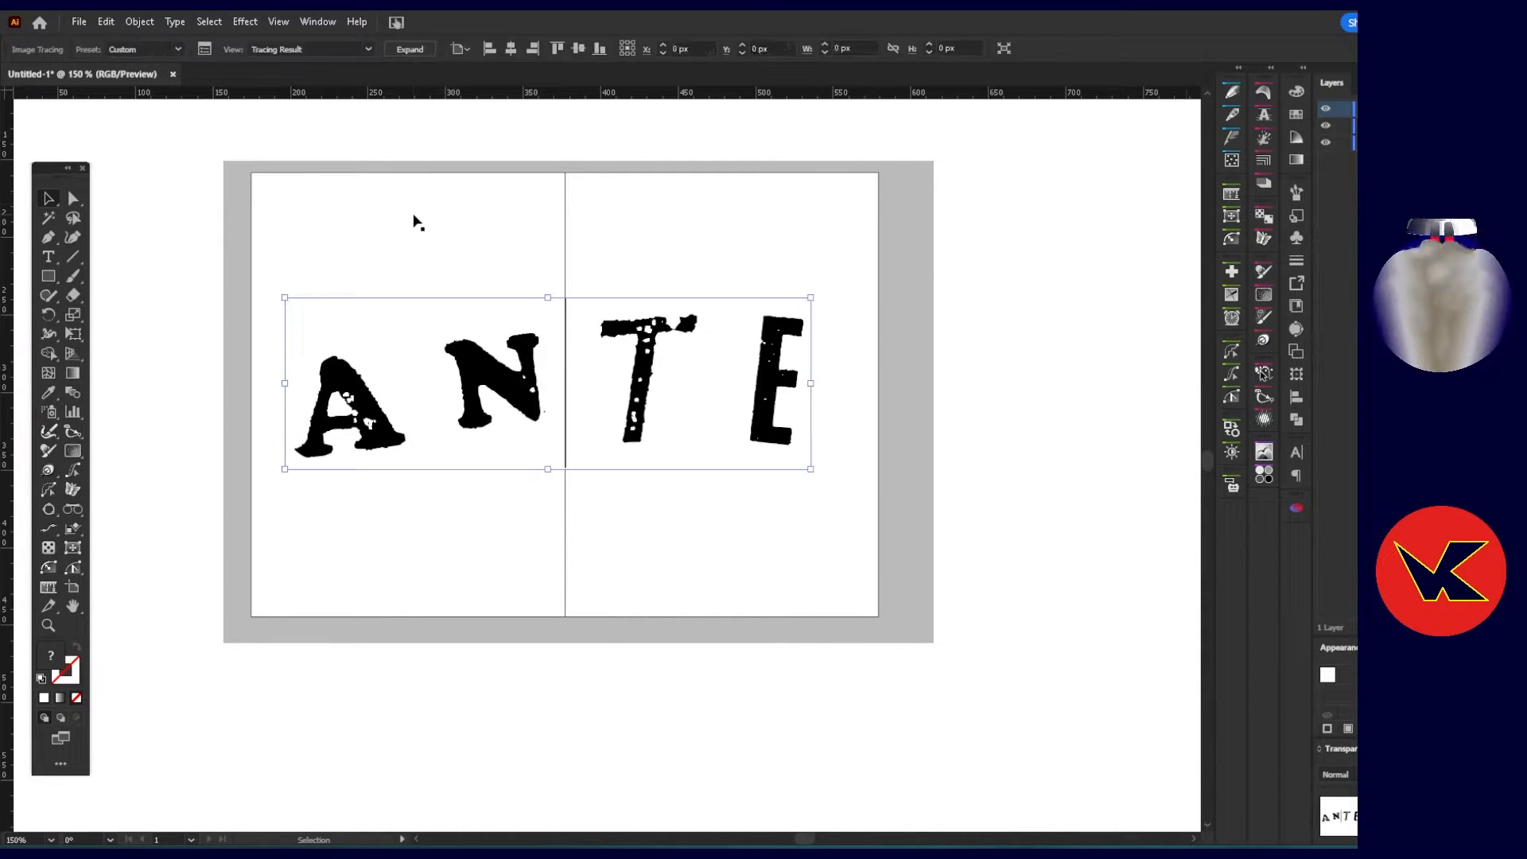
left_click(406, 49)
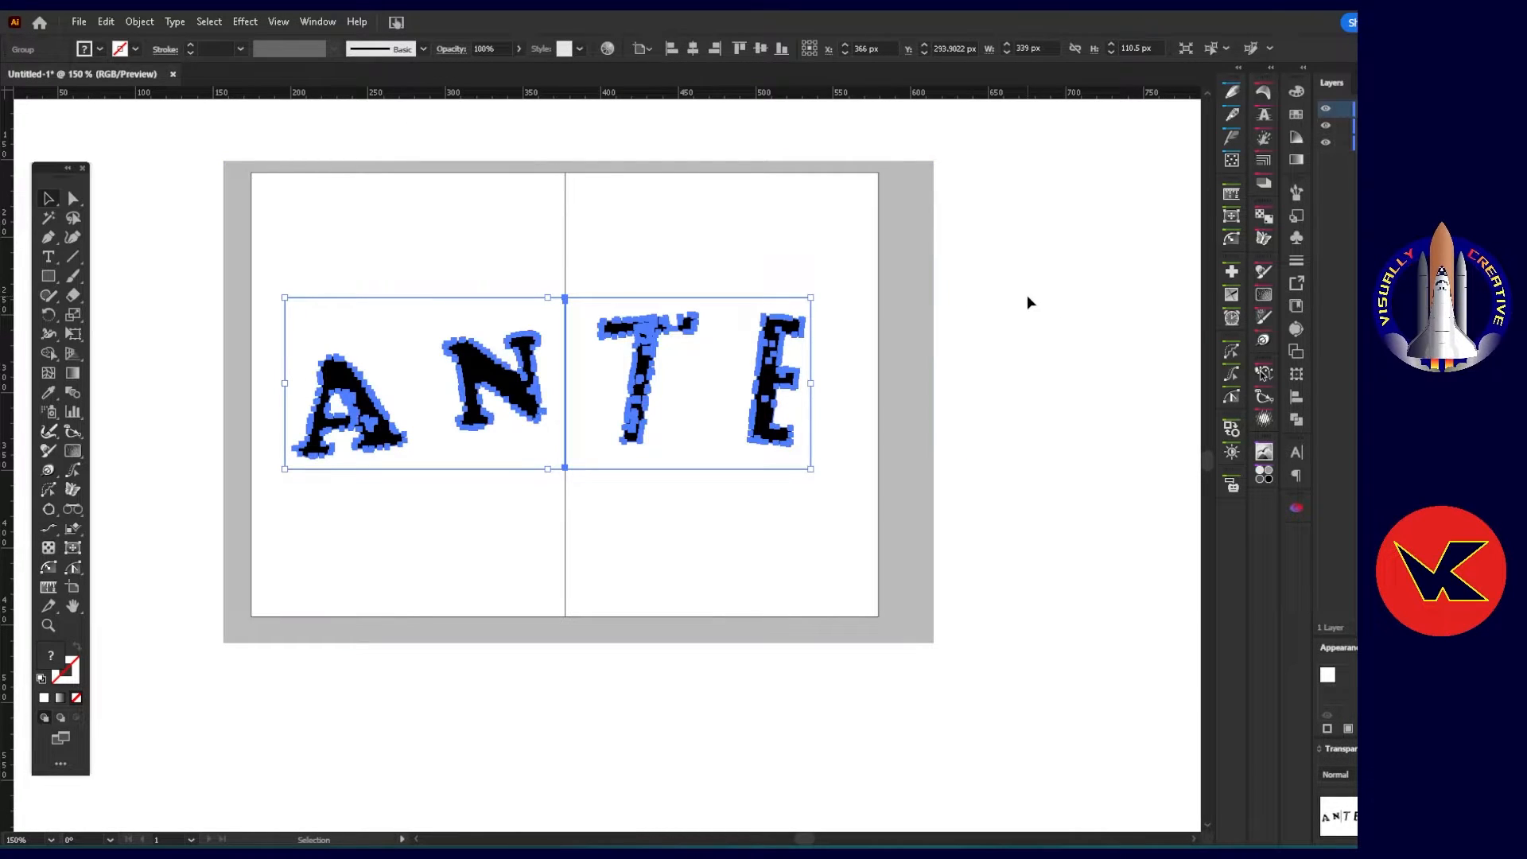
right_click(675, 386)
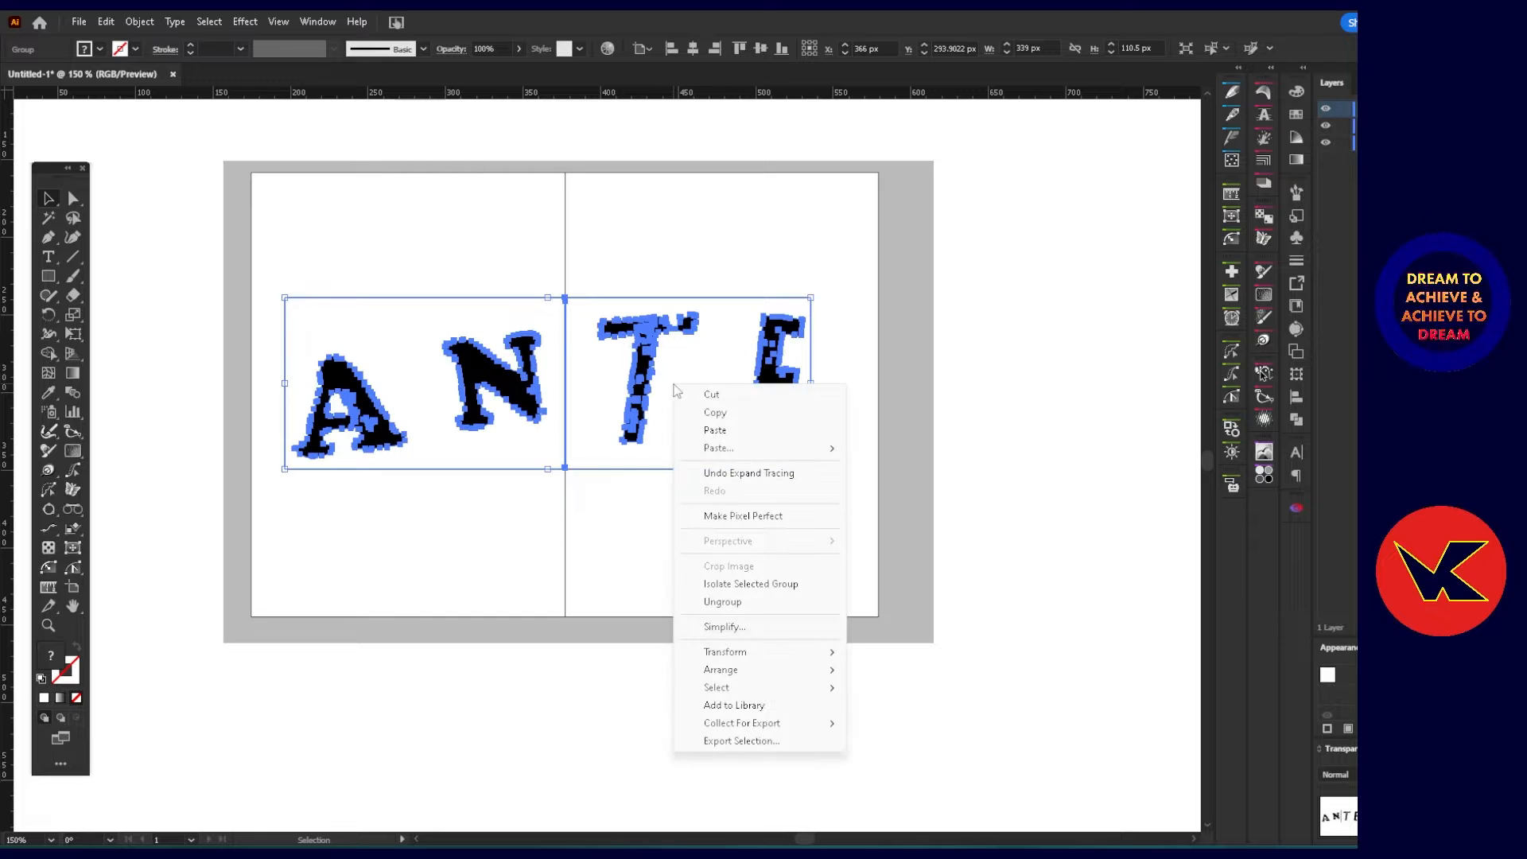
left_click(723, 602)
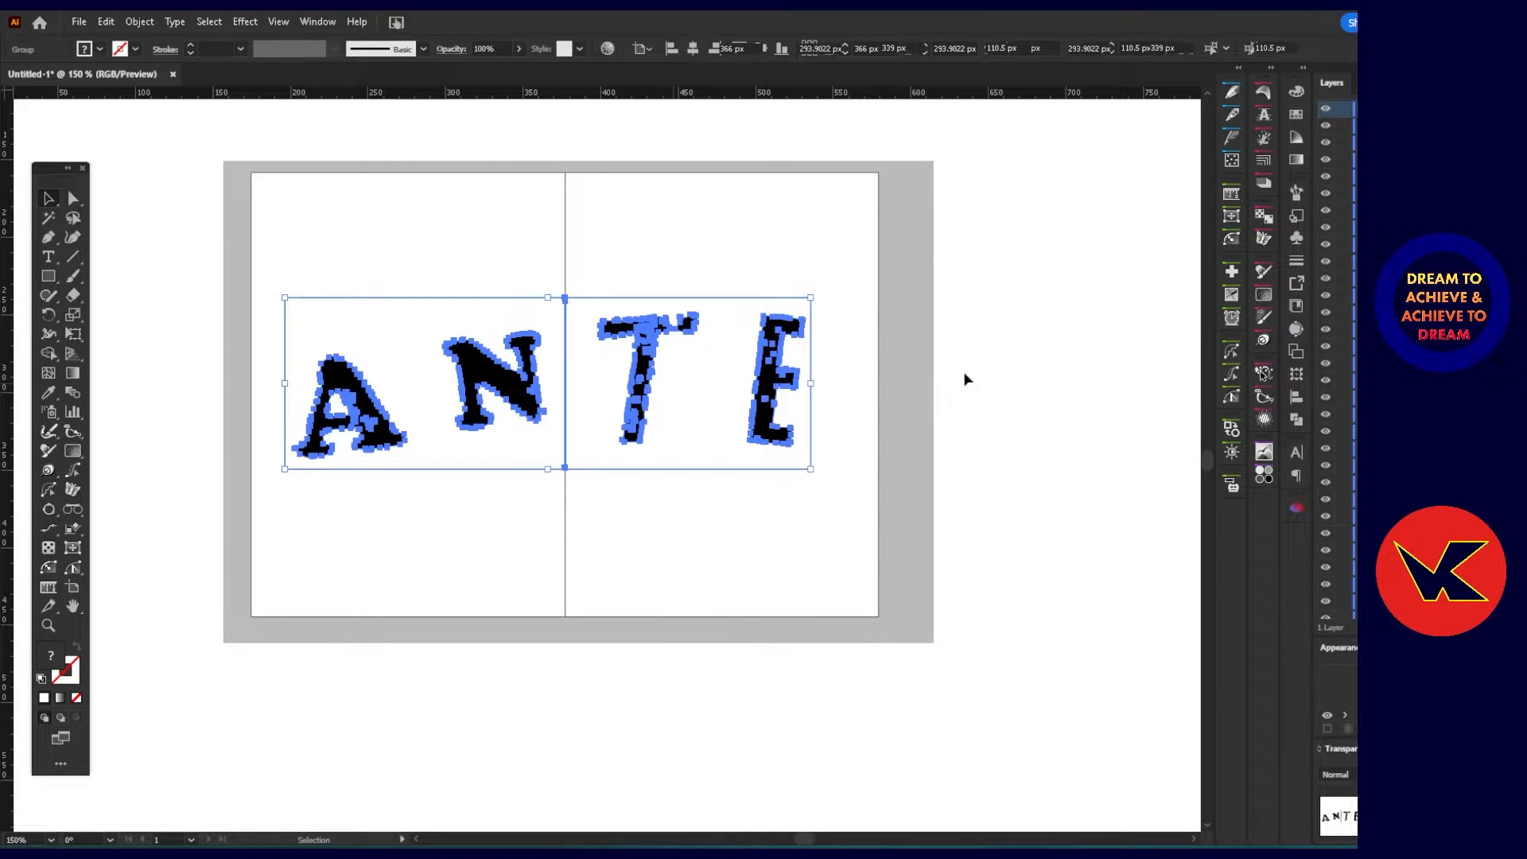
Delete the large white background shape surrounding the traced letters.
left_click(1005, 351)
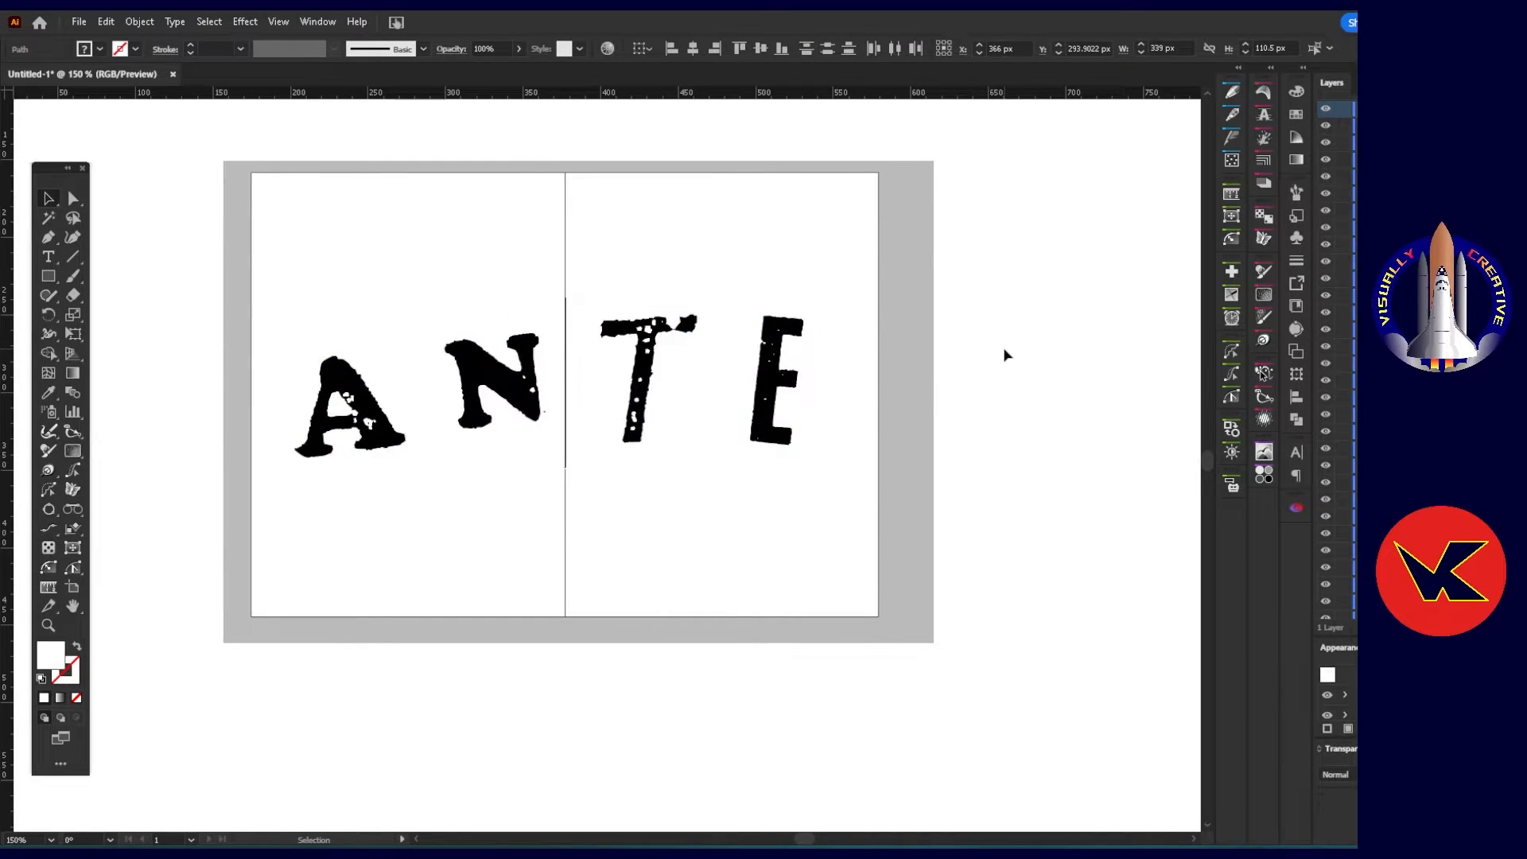
left_click(428, 392)
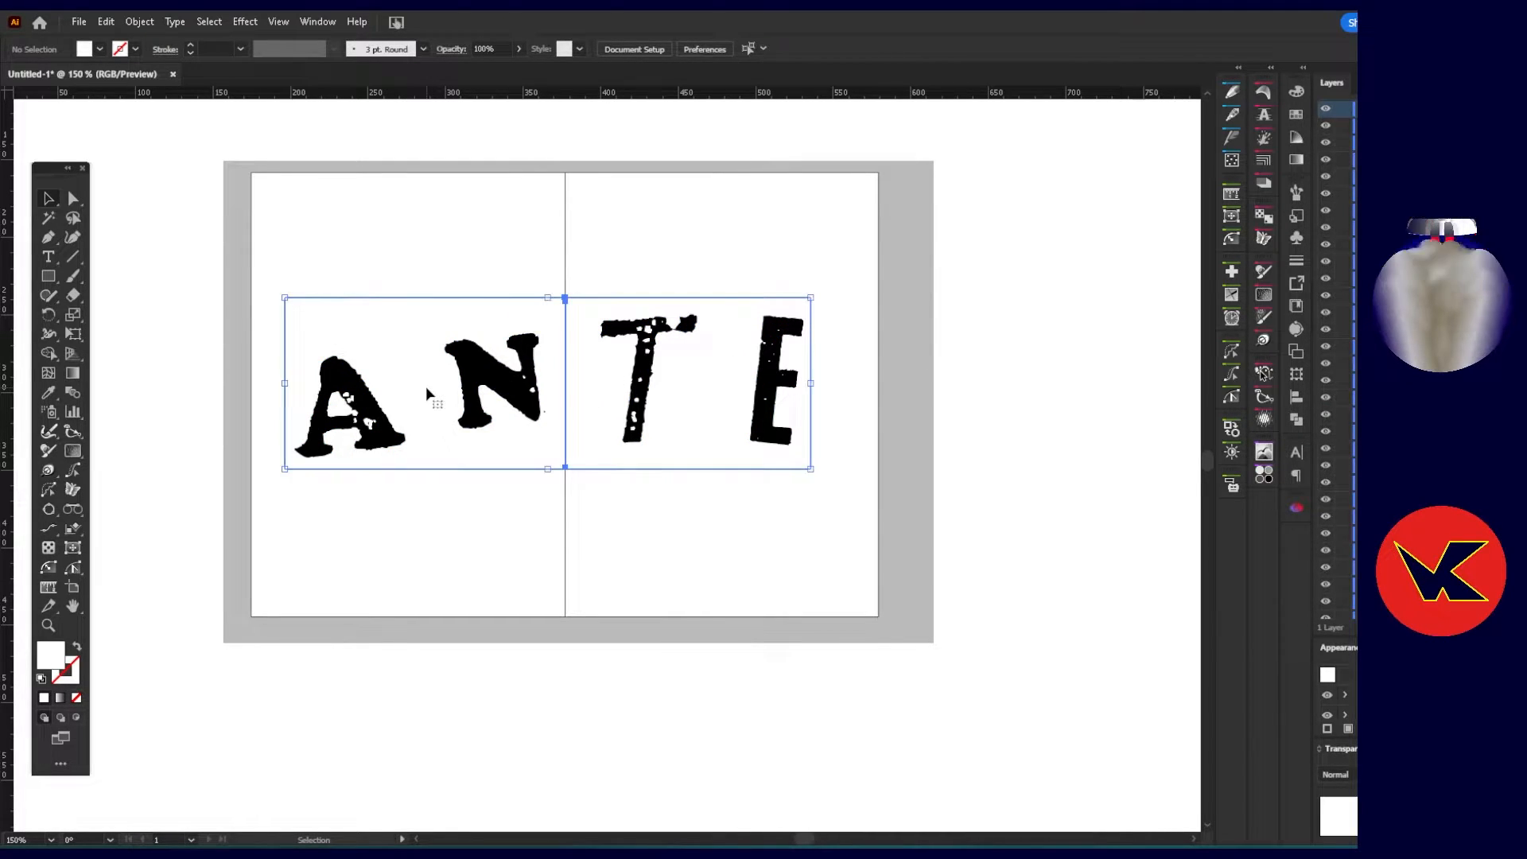
left_click(760, 458)
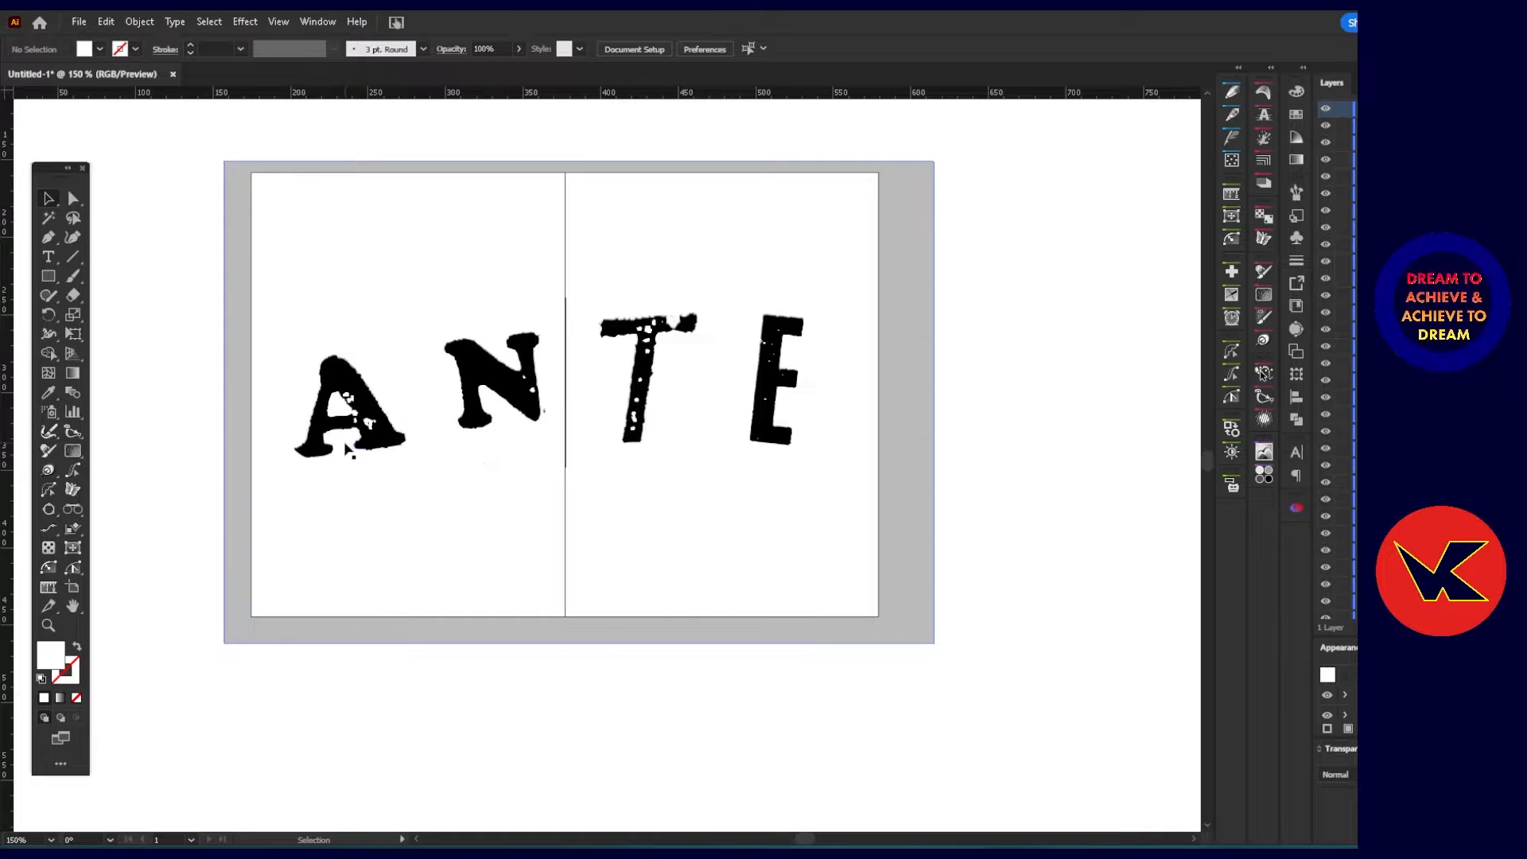
Select all white shapes in the lettering by matching the fill color of the white area inside the A.
left_click(72, 198)
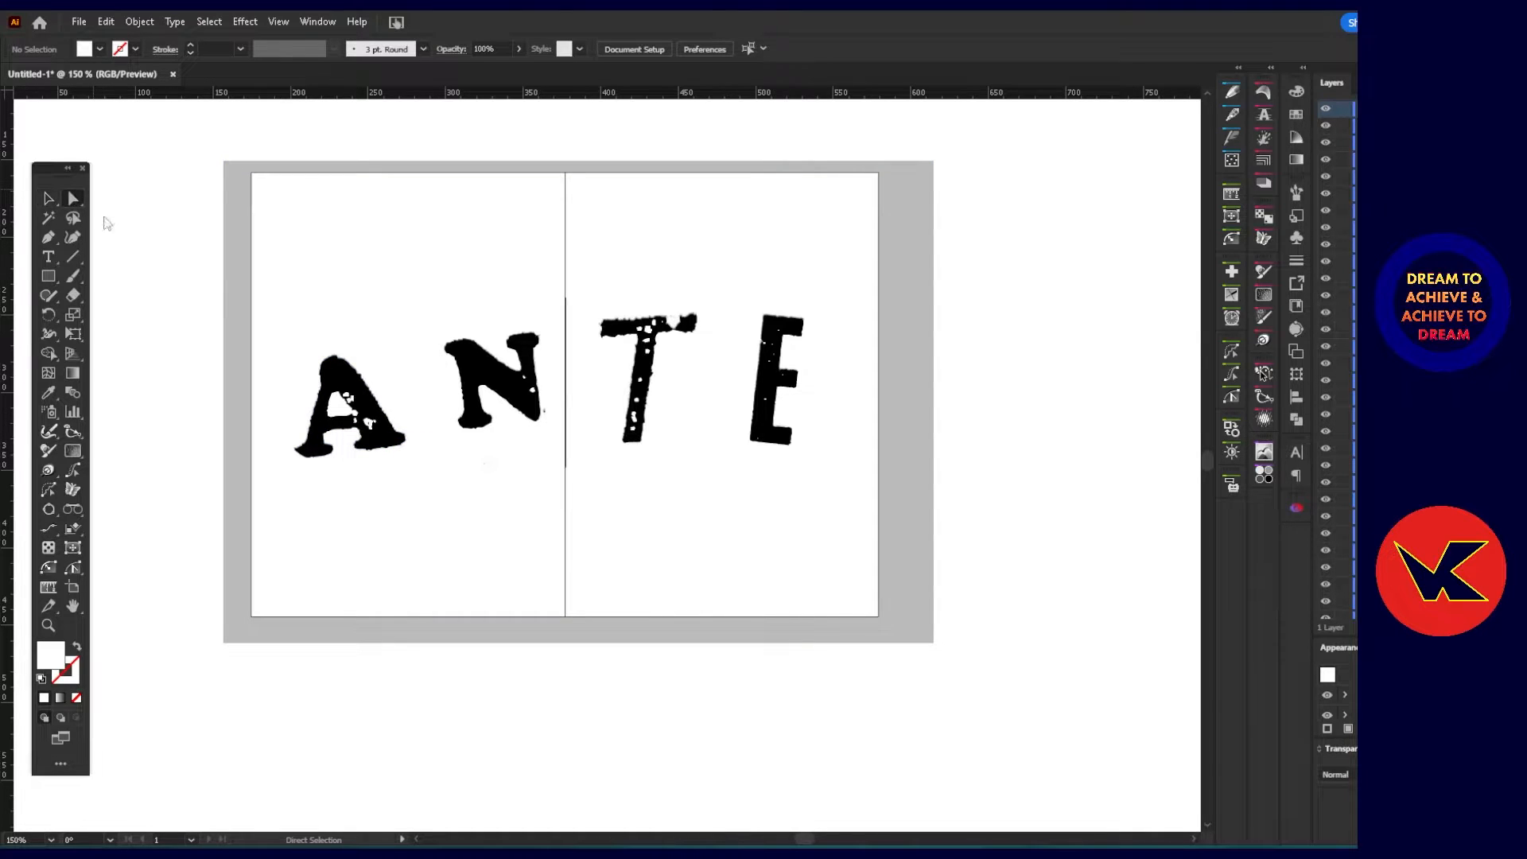
left_click(338, 411)
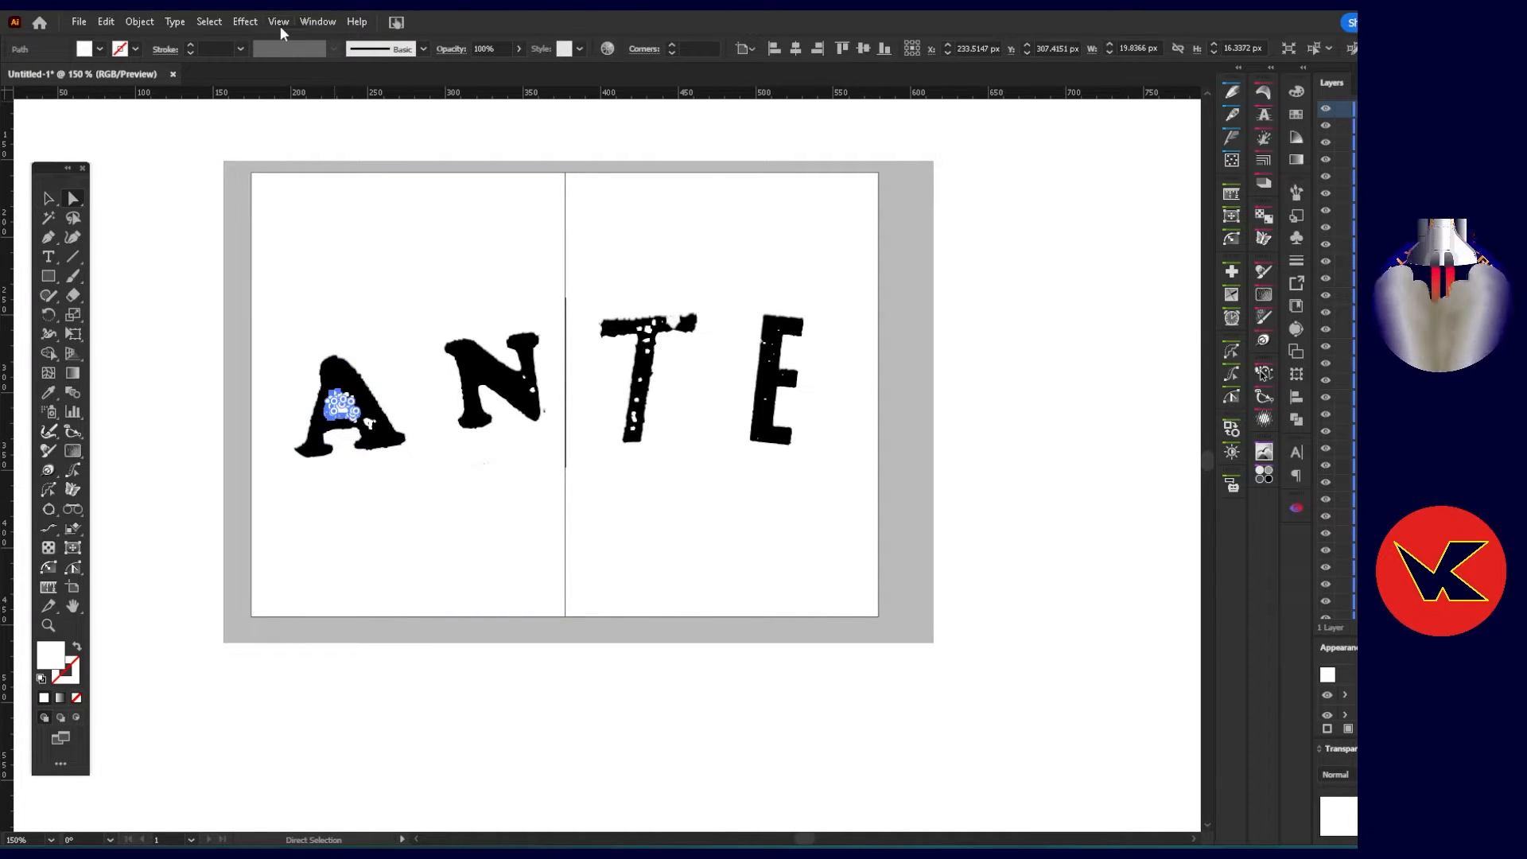
left_click(209, 21)
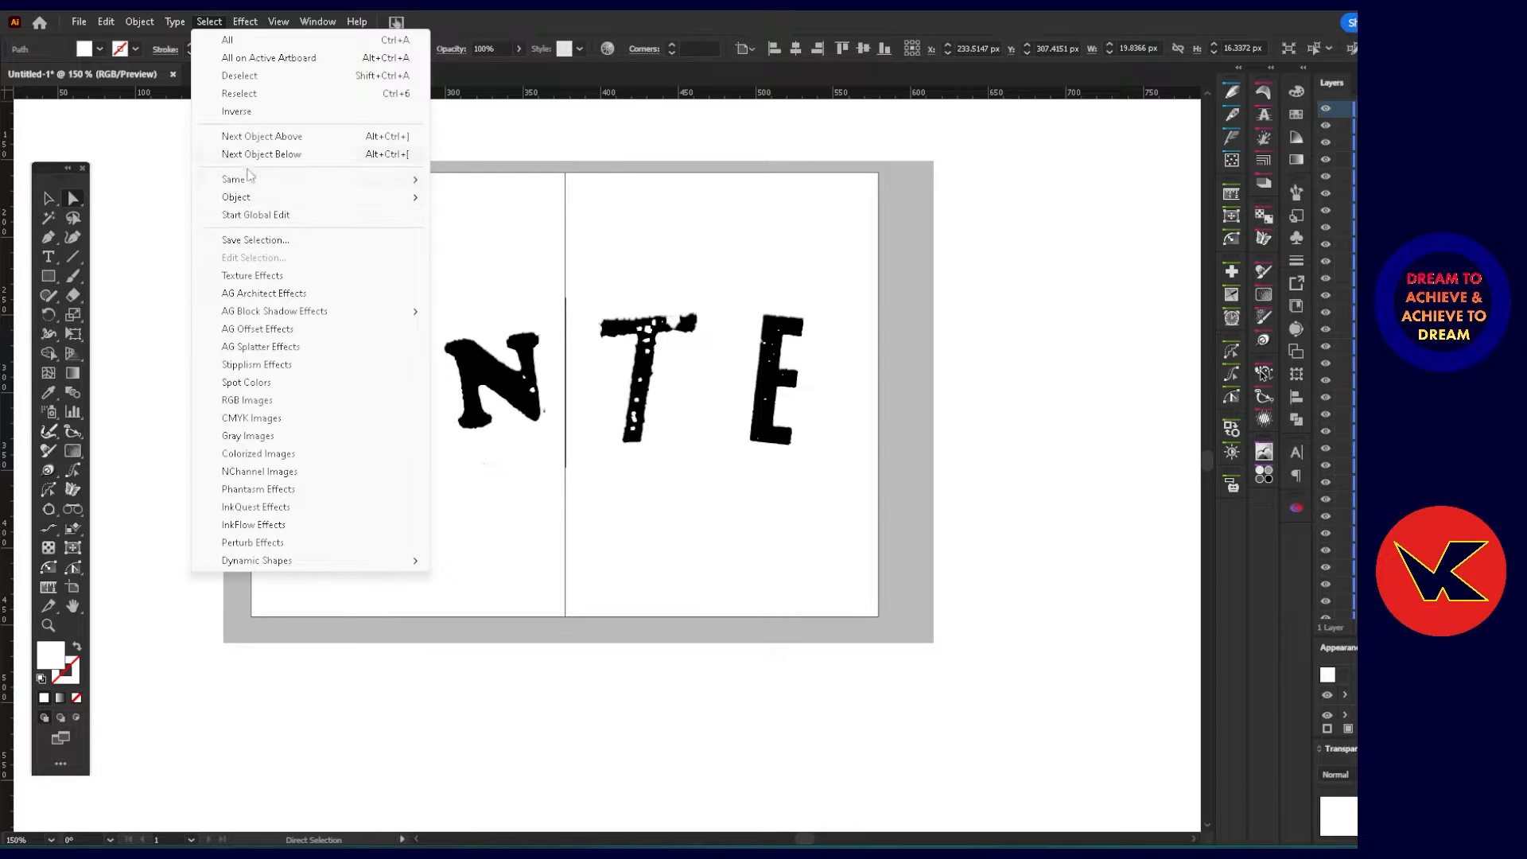
mouse_move(247, 179)
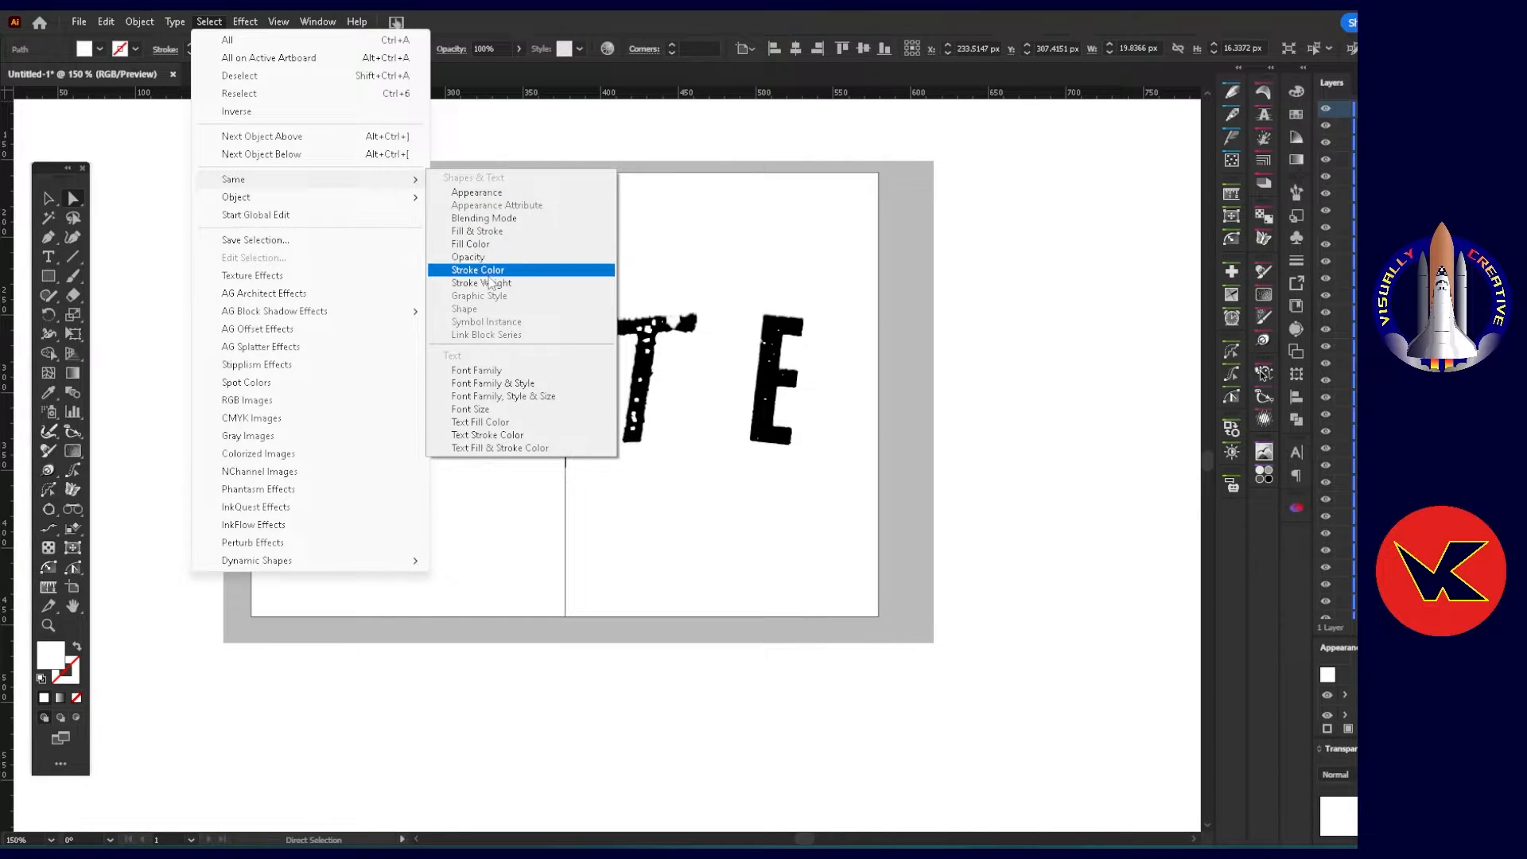
left_click(478, 244)
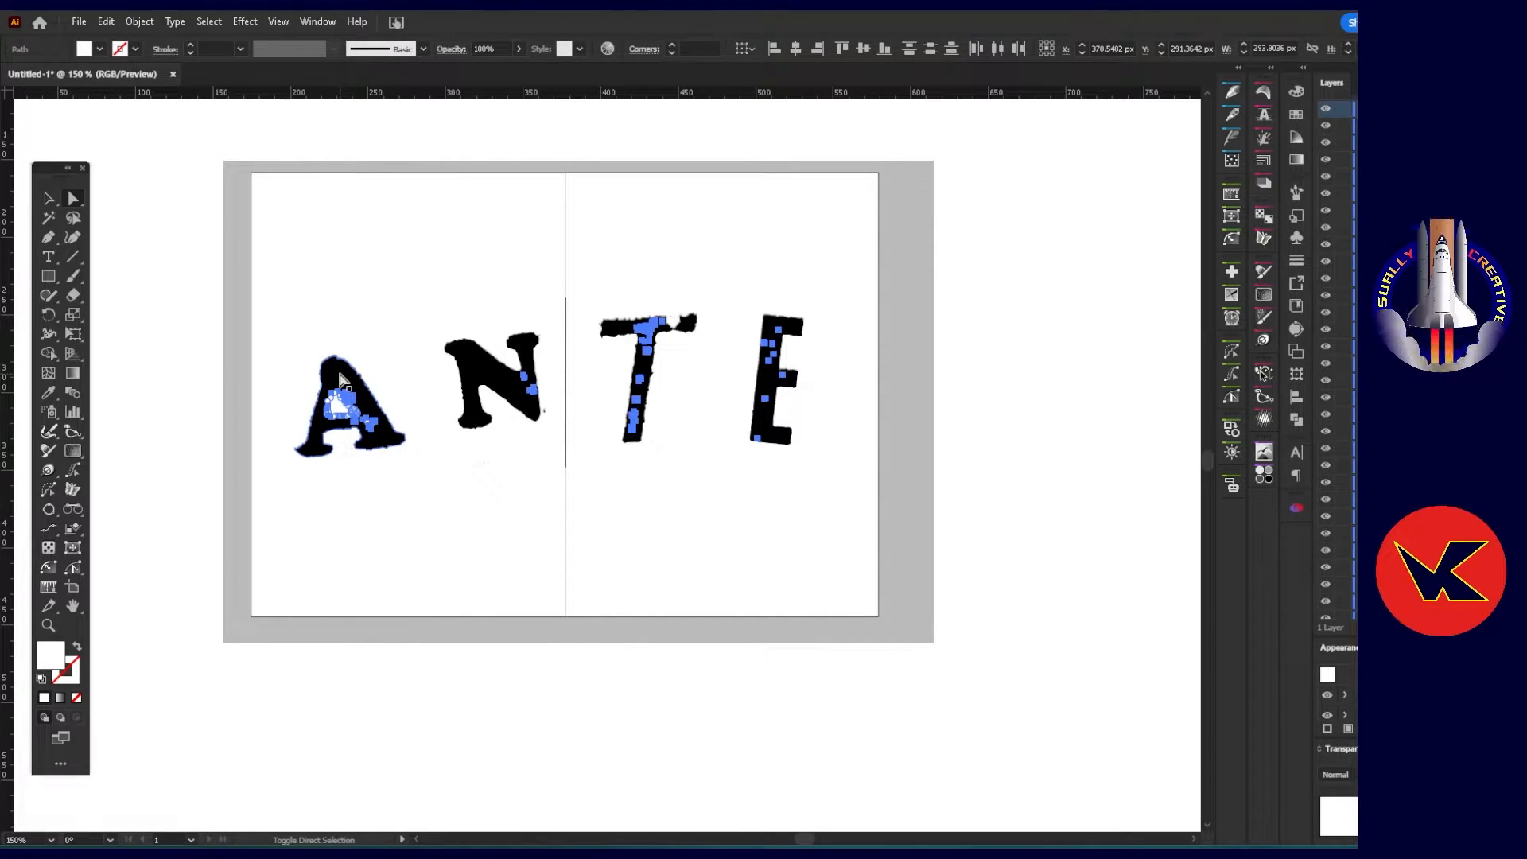
Add the black A, N, T and E shapes to the selection, try a Pathfinder subtraction and undo it.
left_click(340, 380, "shift")
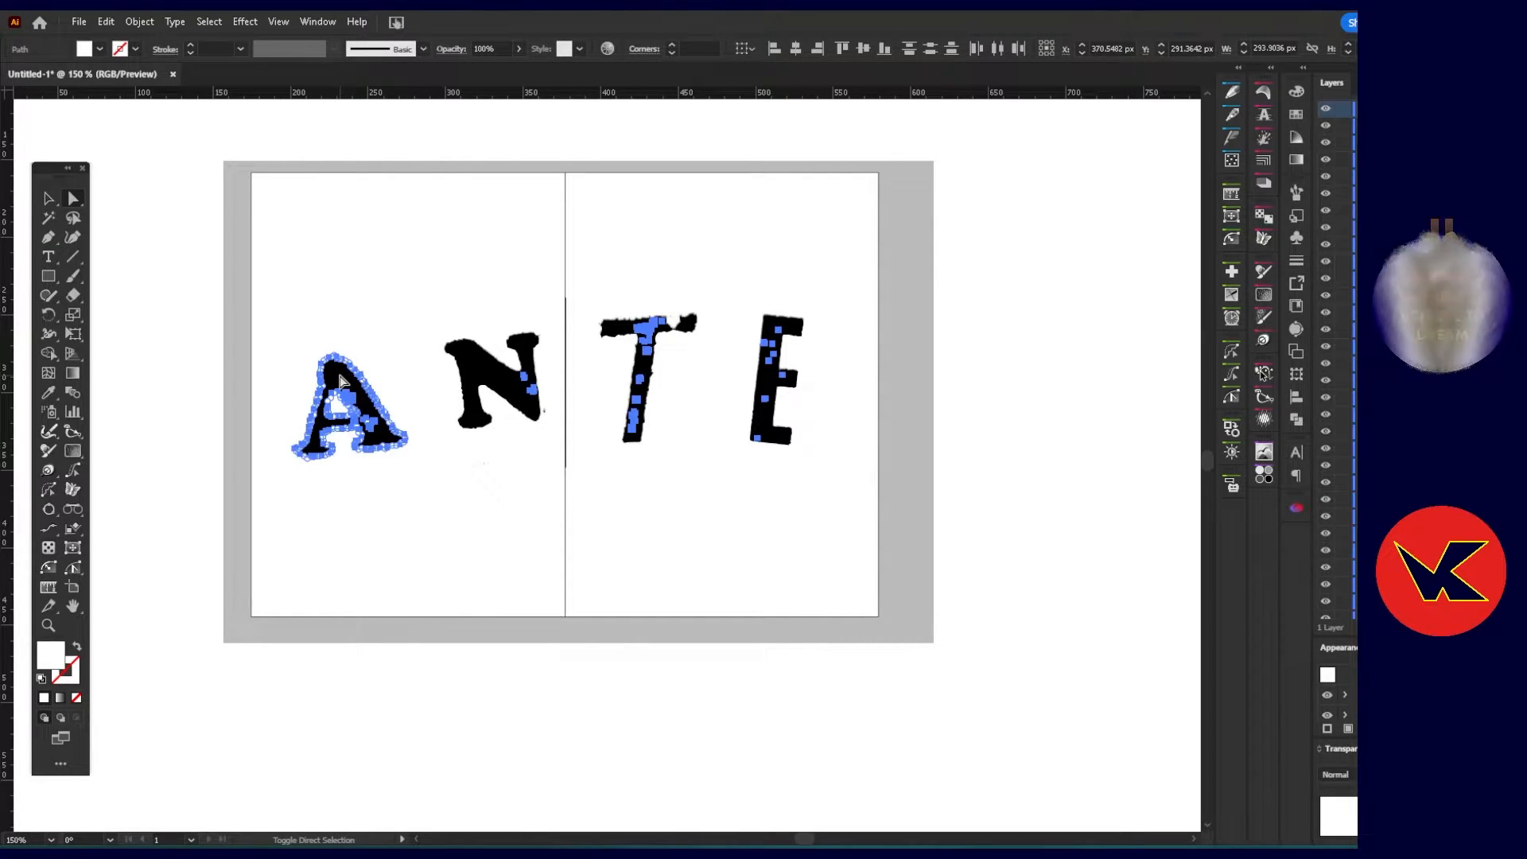
left_click(483, 366, "shift")
left_click(648, 368, "shift")
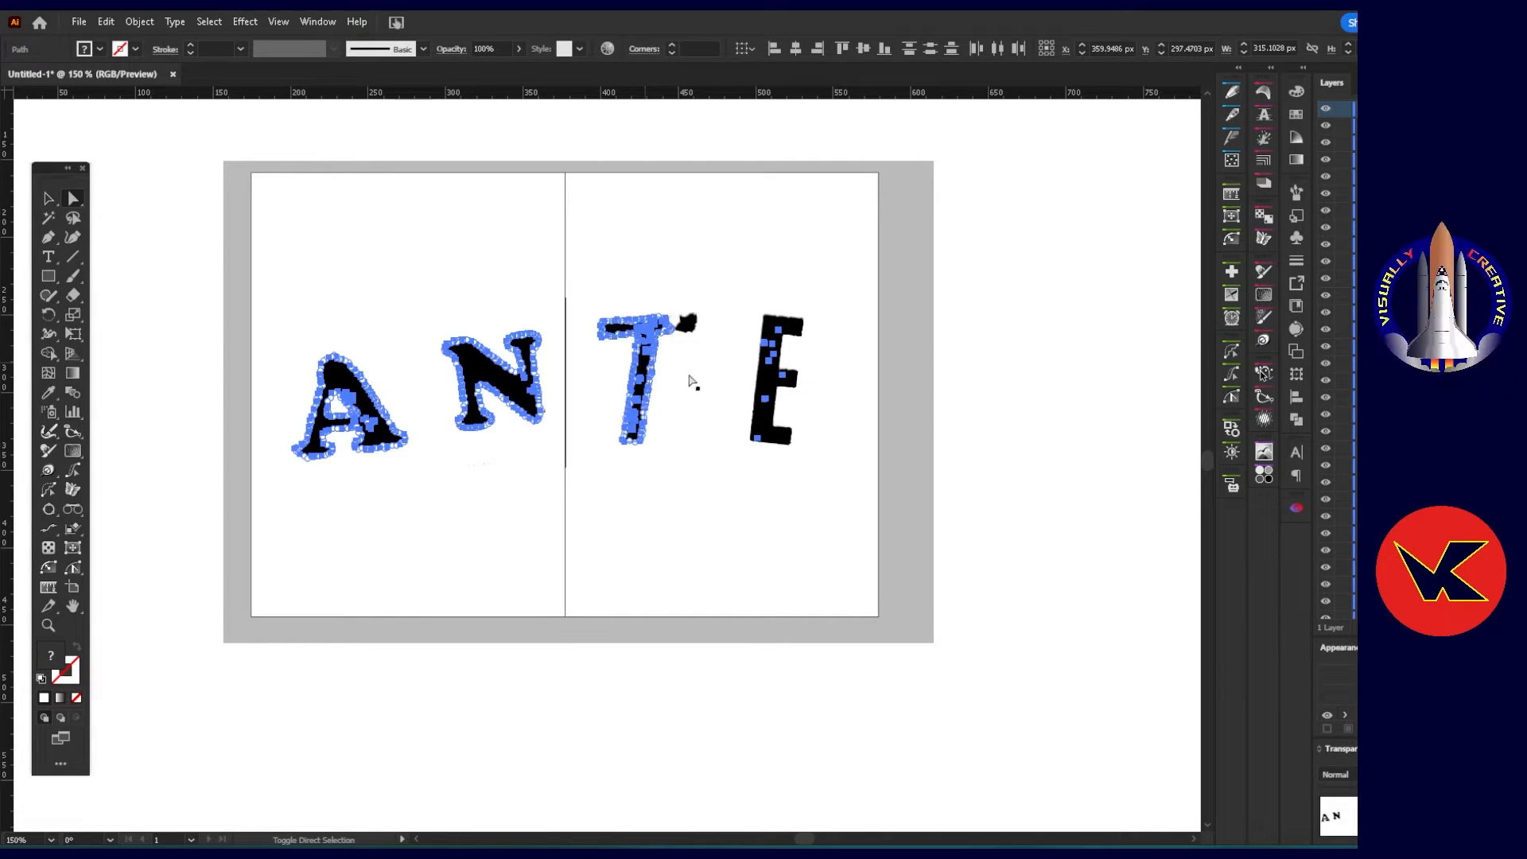
left_click(768, 386, "shift")
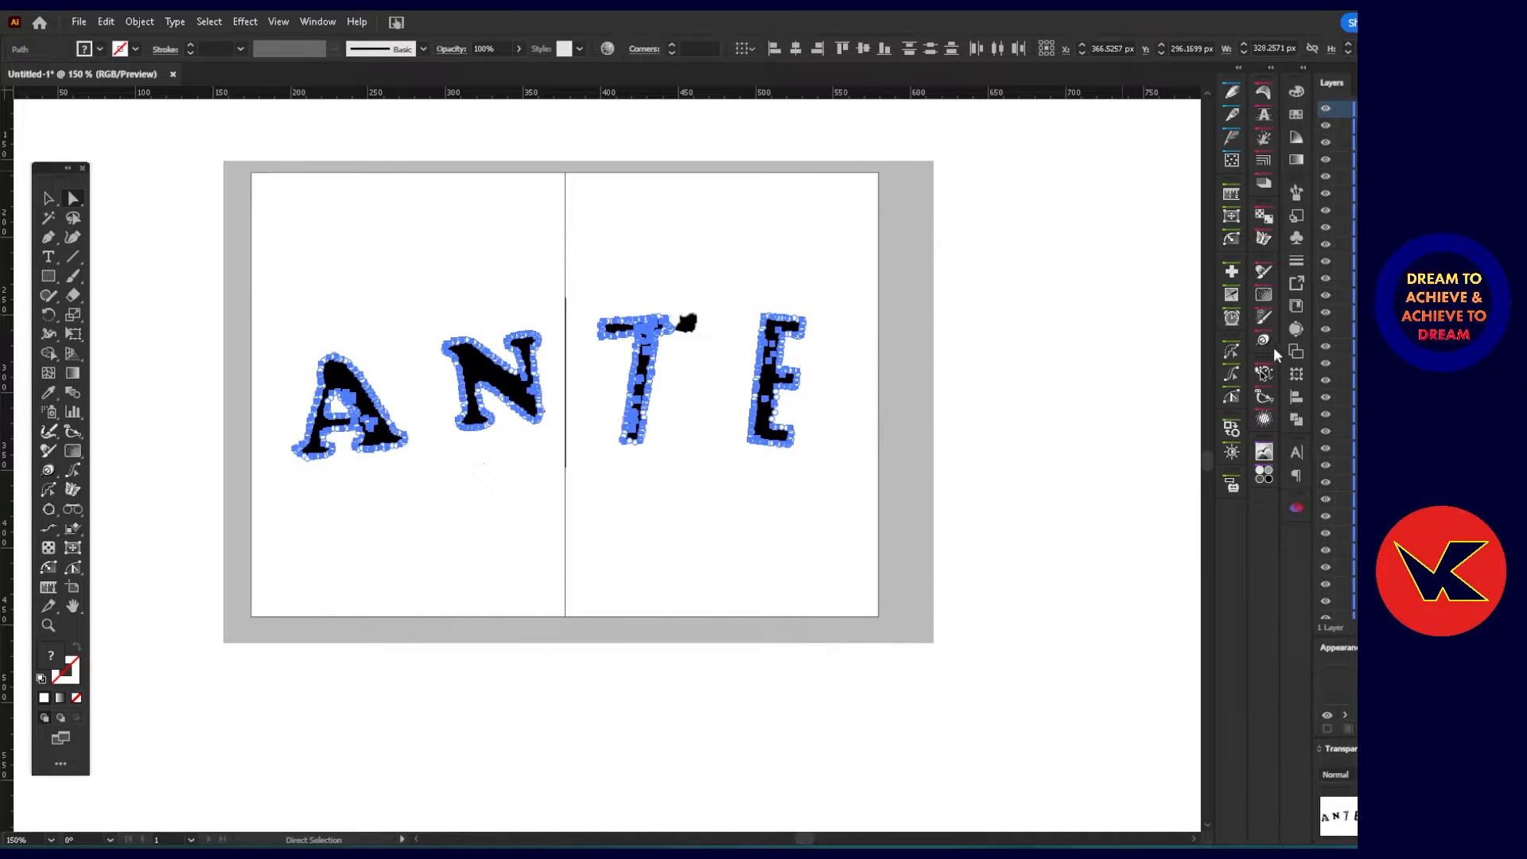
left_click(1297, 421)
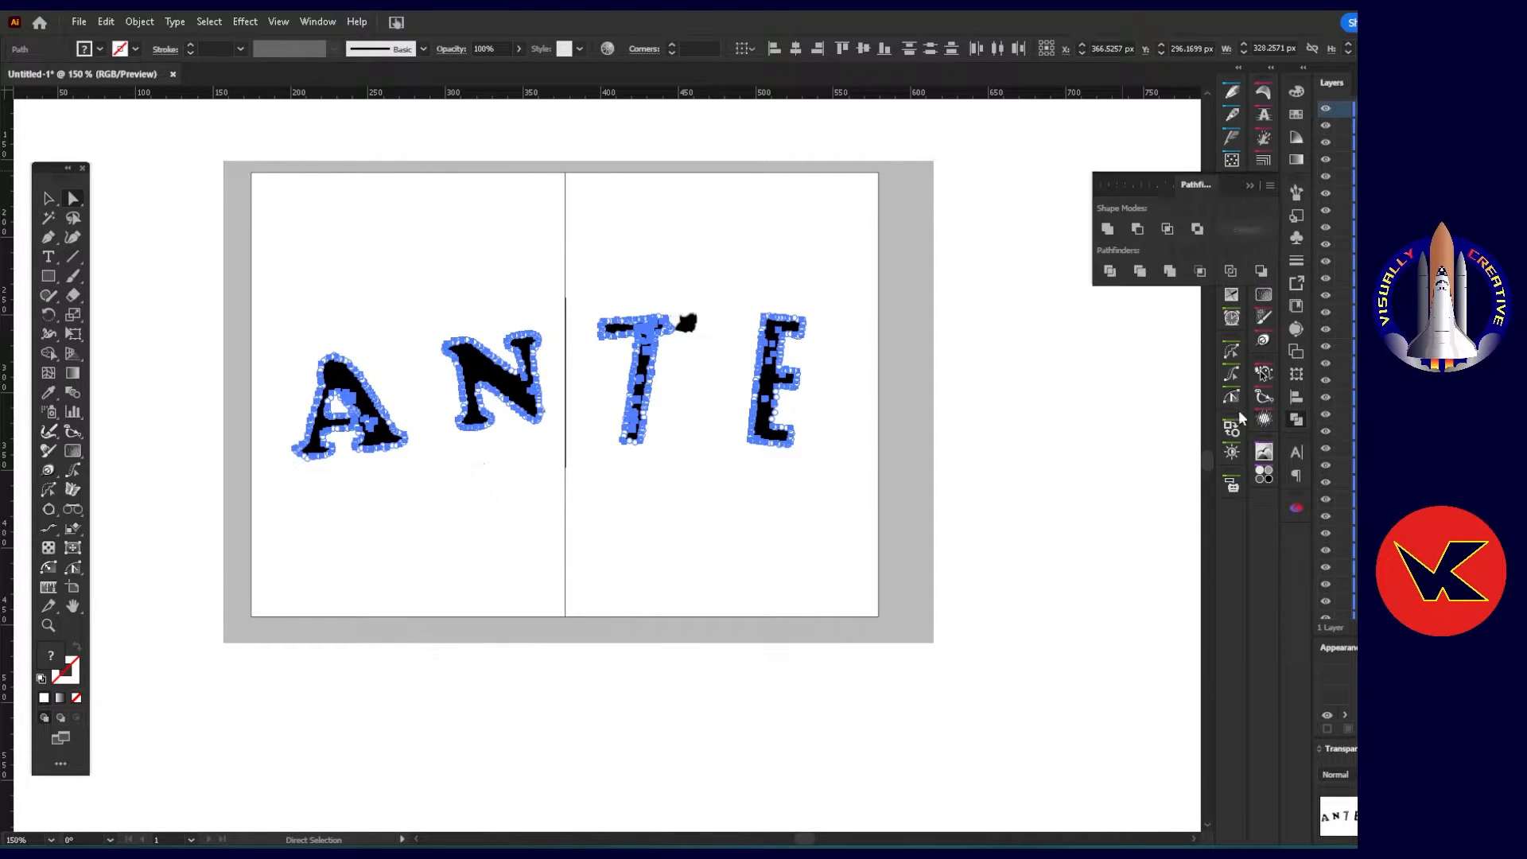
left_click(1197, 230)
key("ctrl+z")
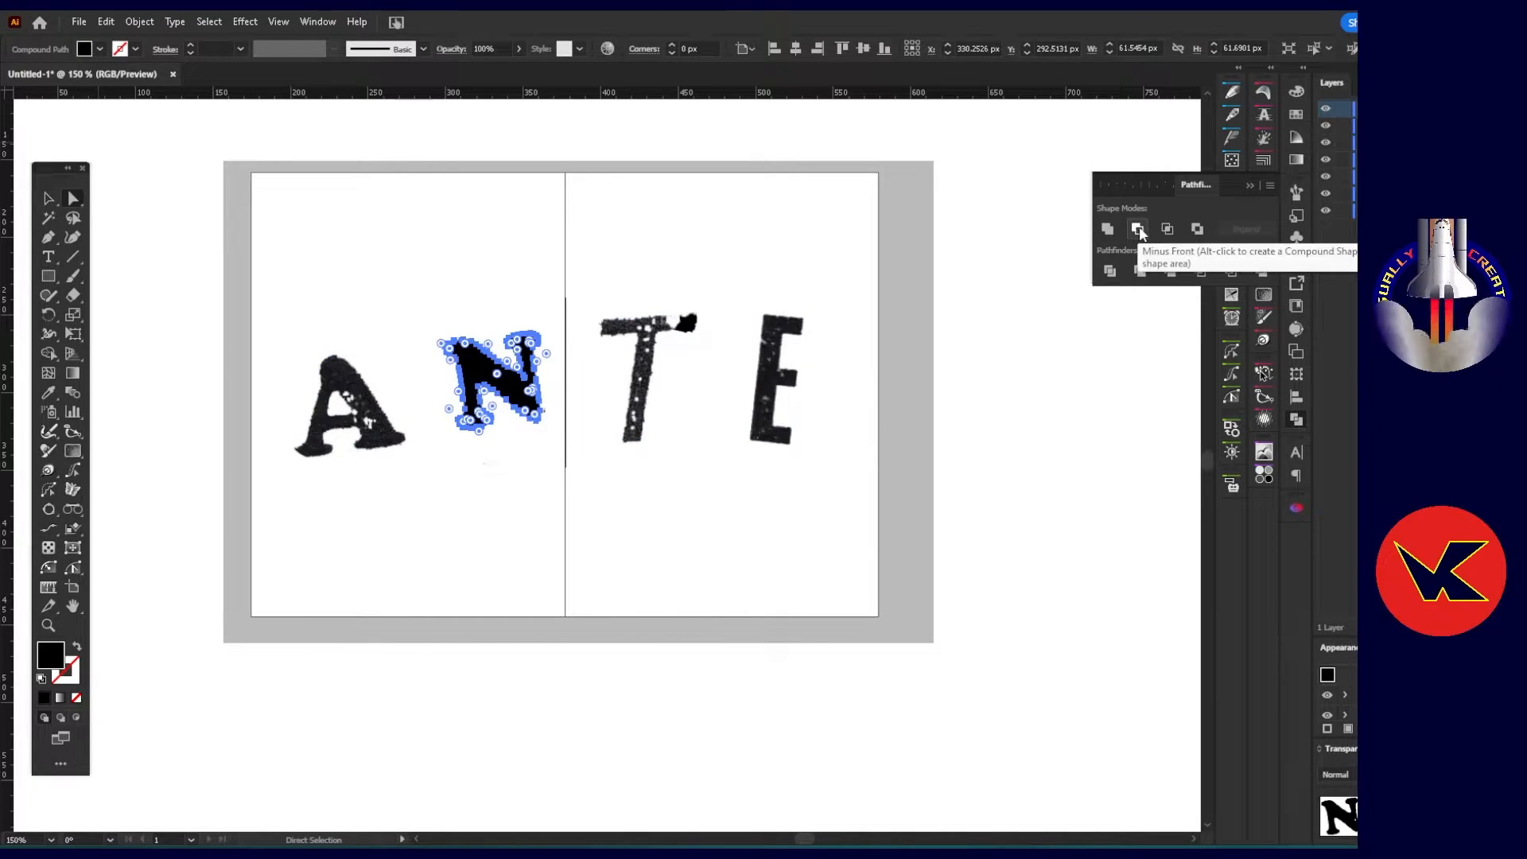
left_click(947, 273)
Combine the black A, N, T and E shapes into one compound path.
left_click(335, 372)
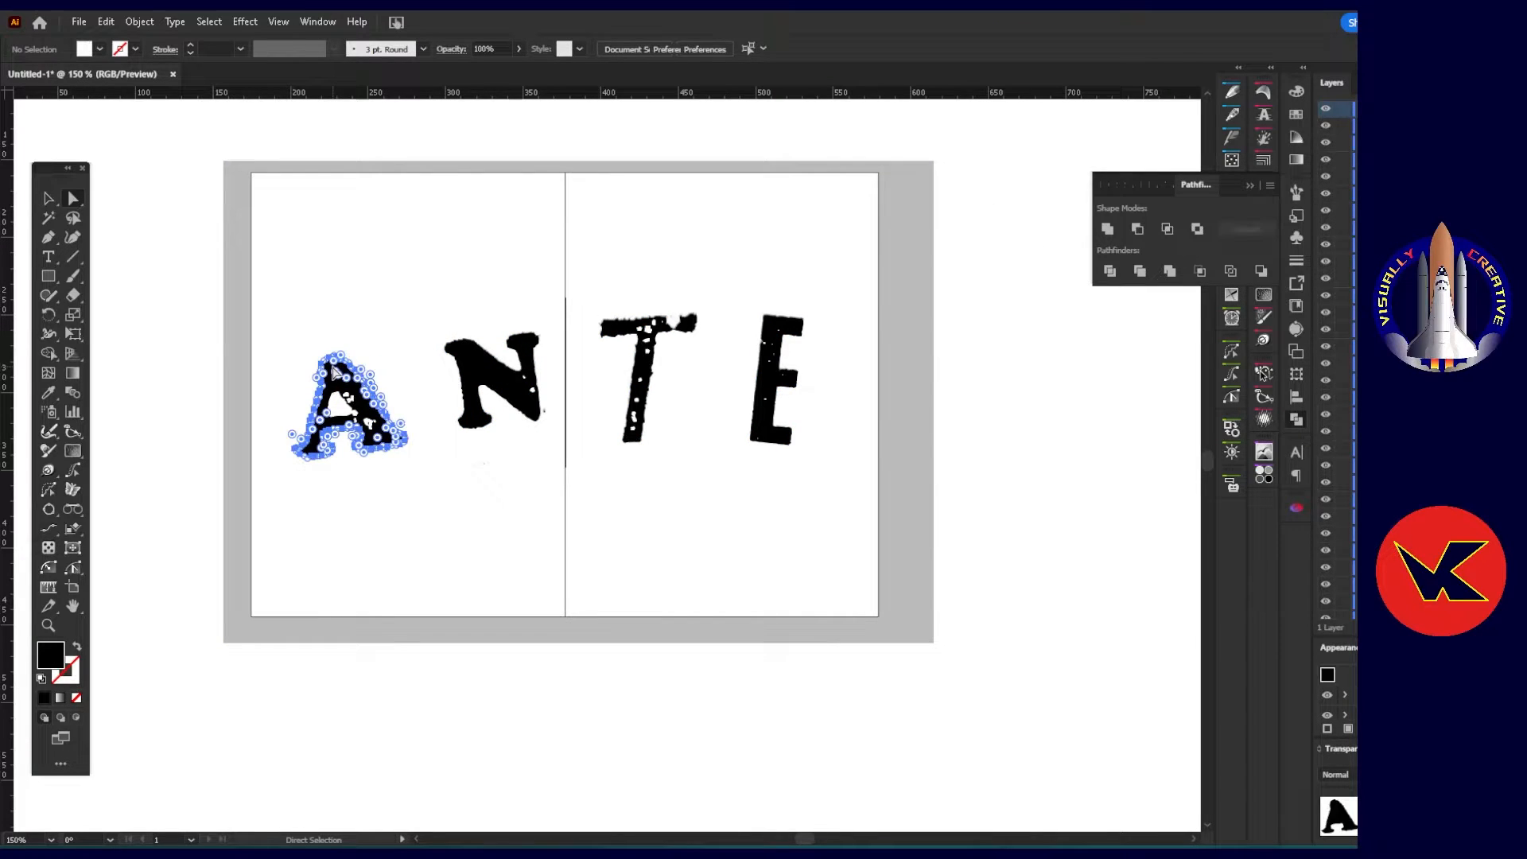
left_click(481, 357, "shift")
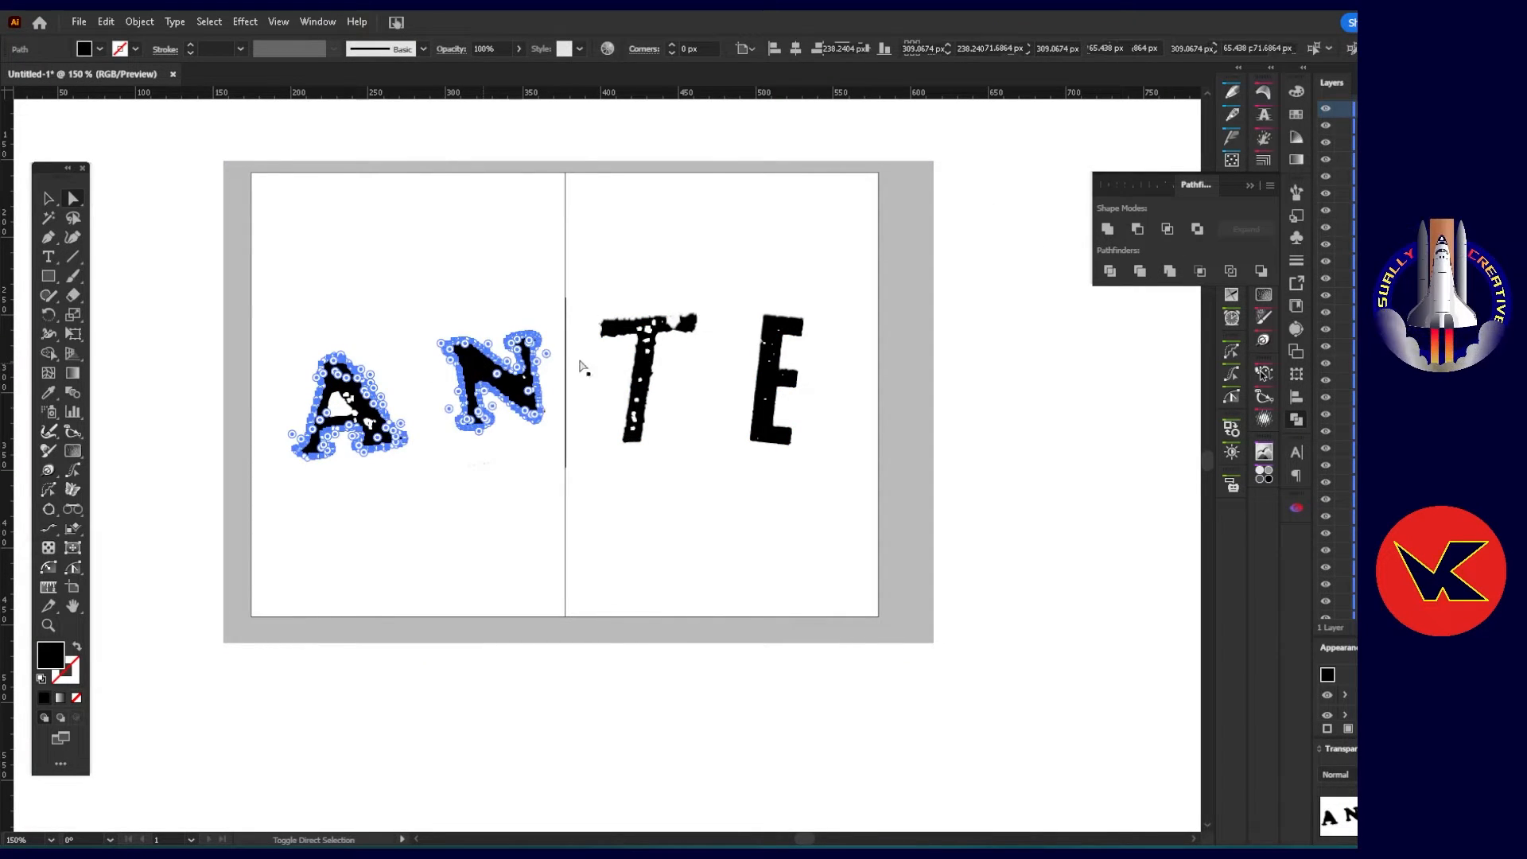
left_click(646, 370, "shift")
left_click(765, 387, "shift")
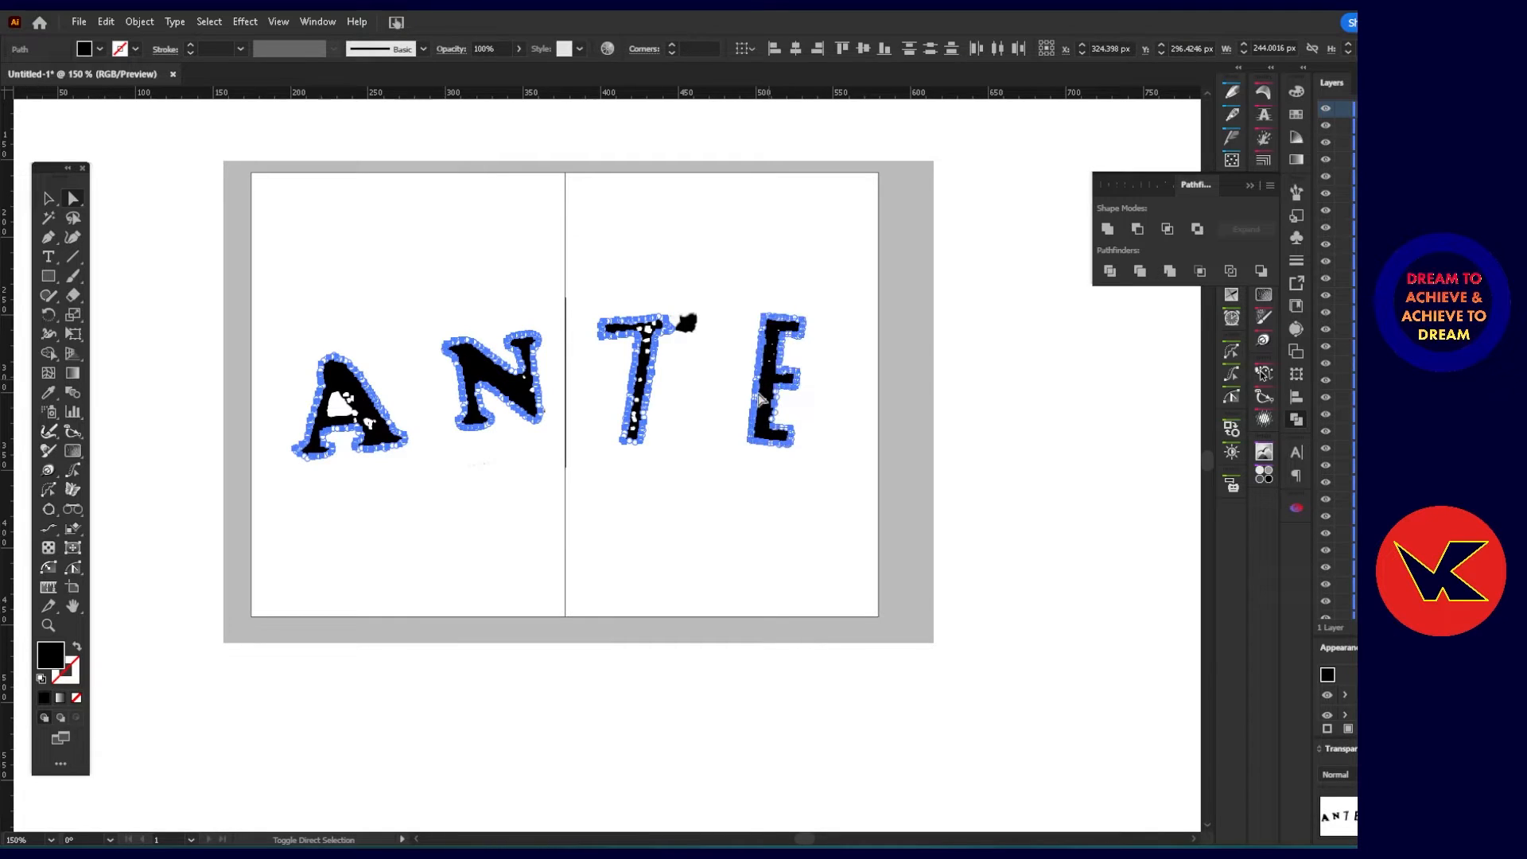
right_click(481, 370)
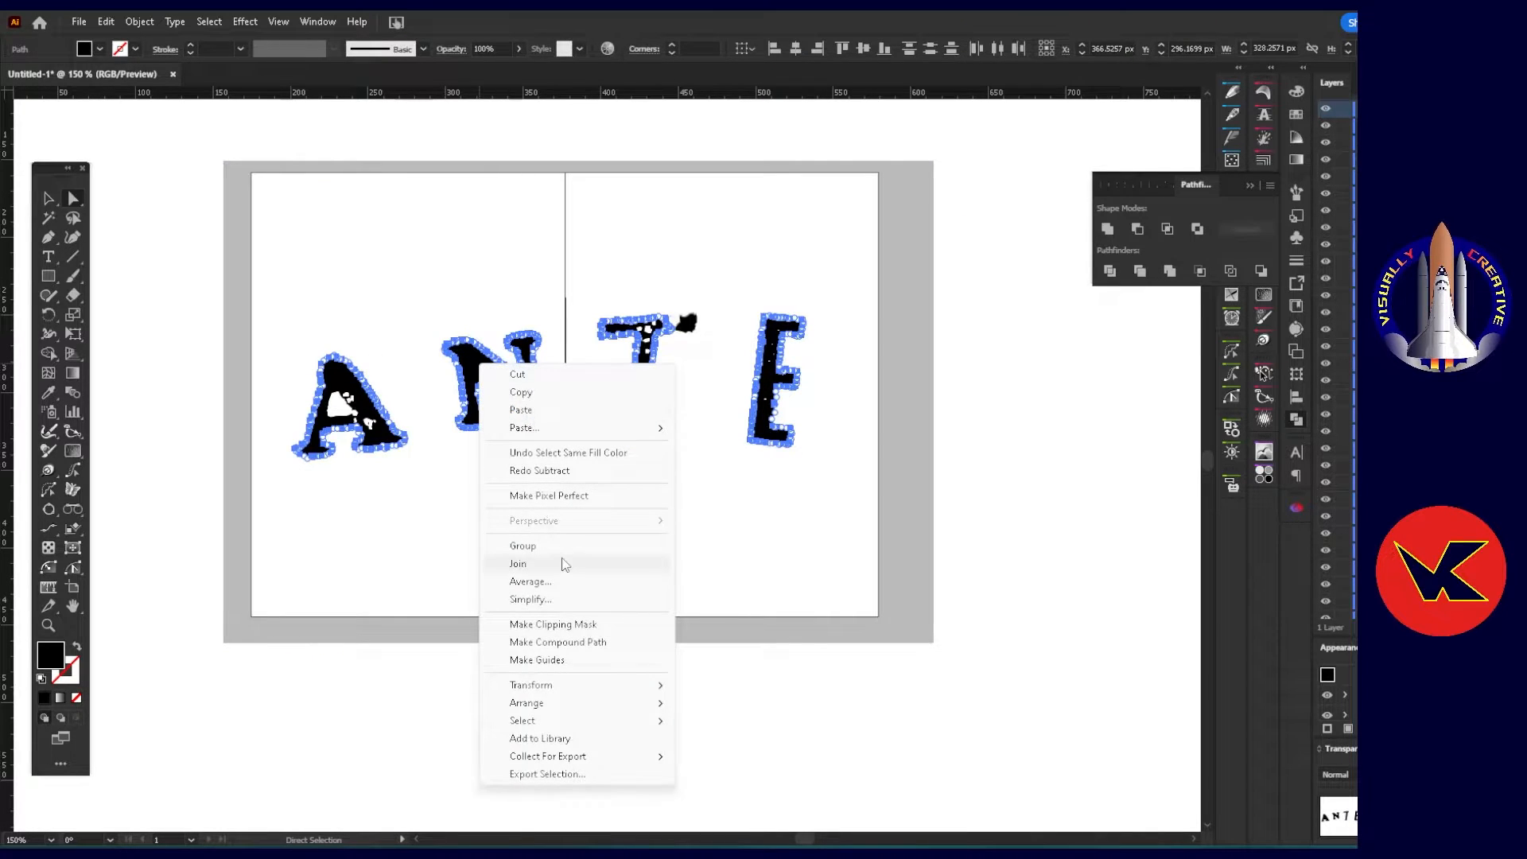
left_click(563, 642)
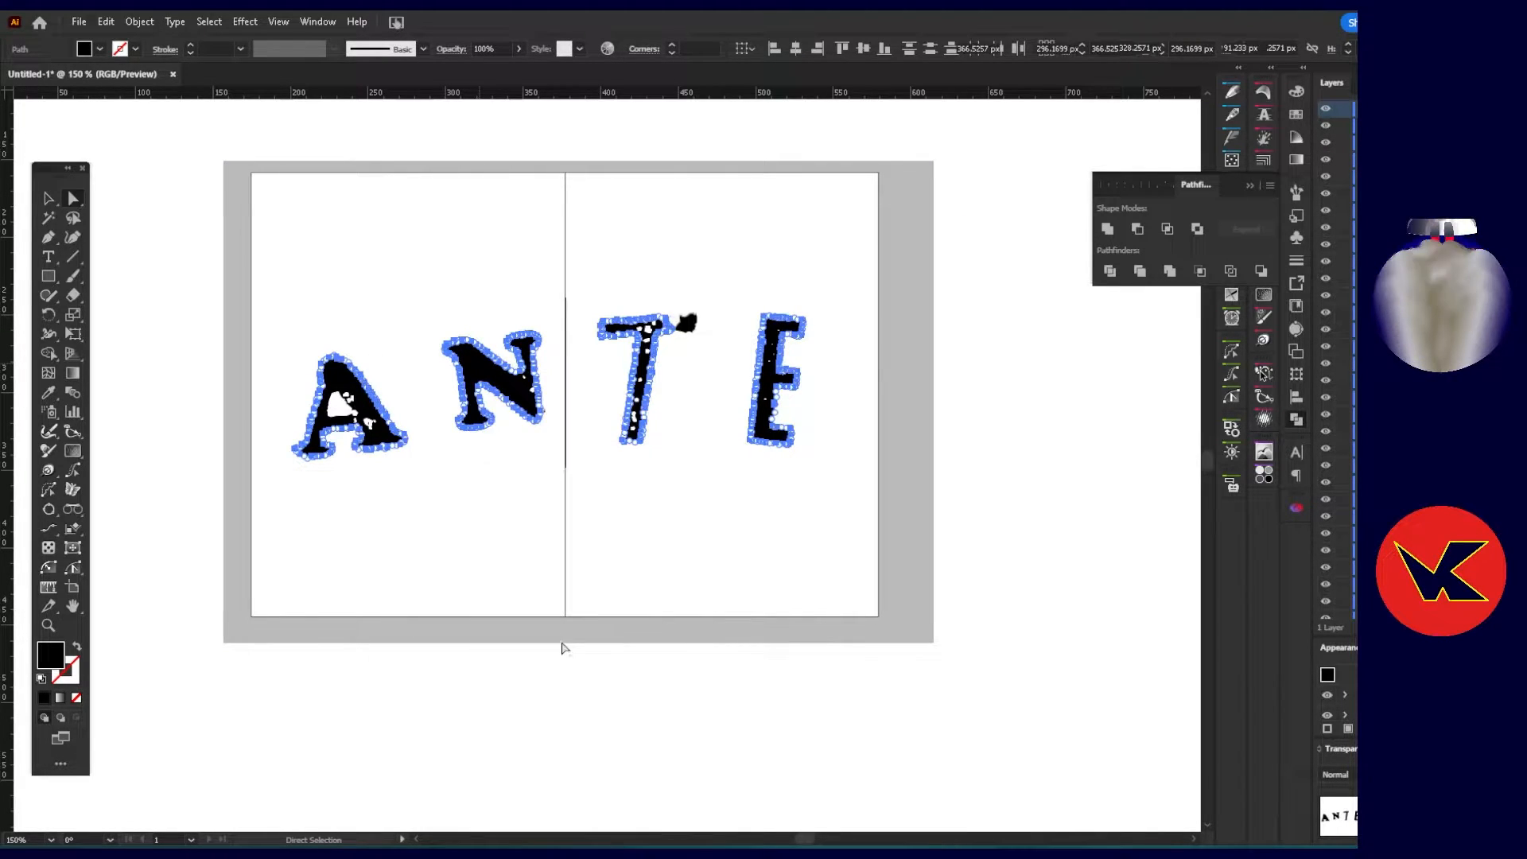
left_click(465, 501)
Select all white shapes in the lettering by the same fill color as the A's counter and make them one compound path.
left_click(332, 401)
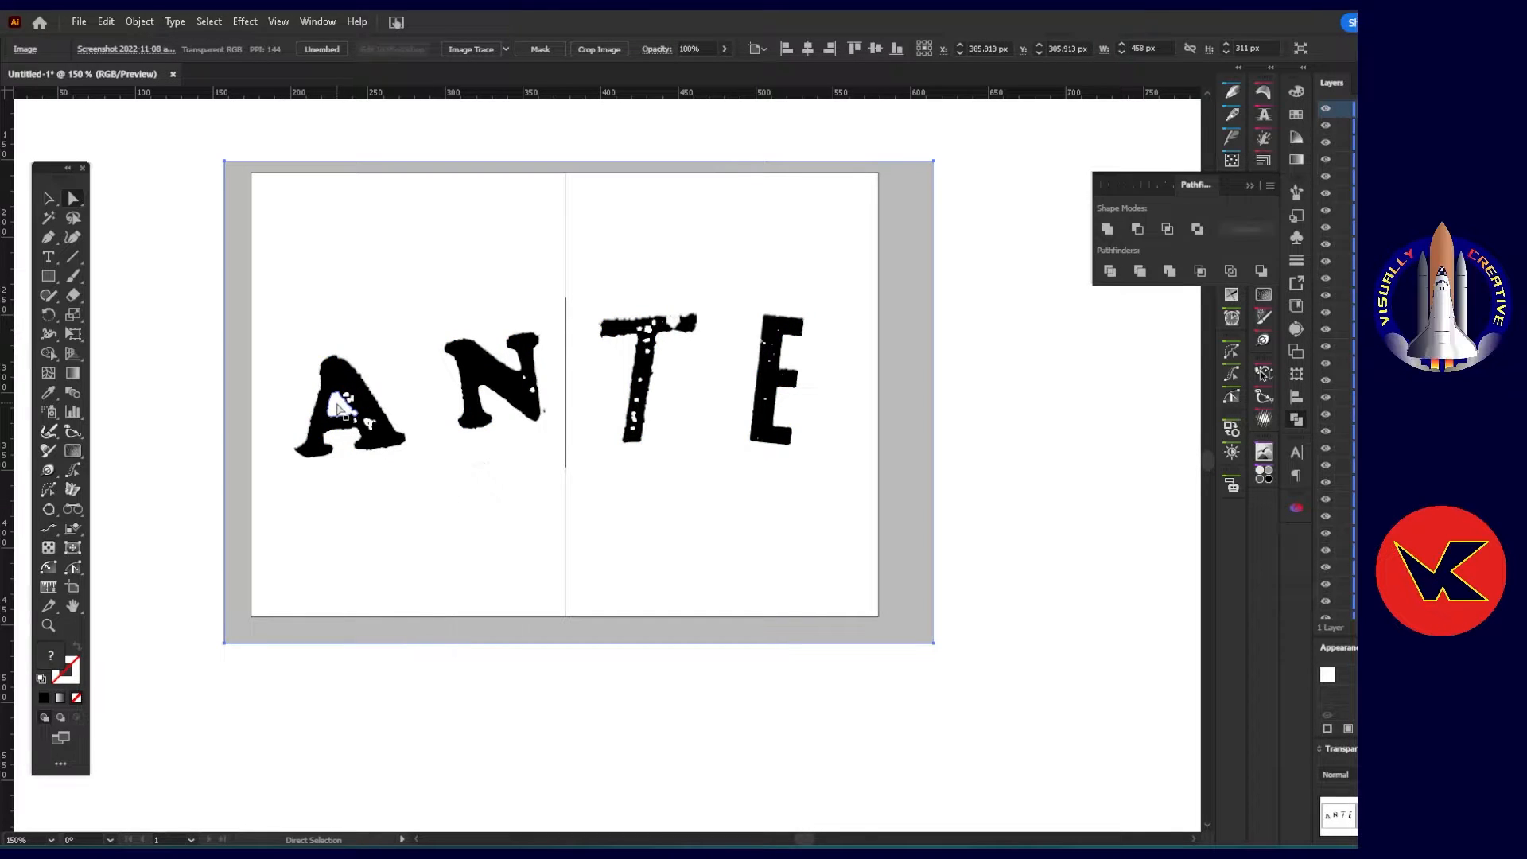
left_click(338, 408)
left_click(209, 21)
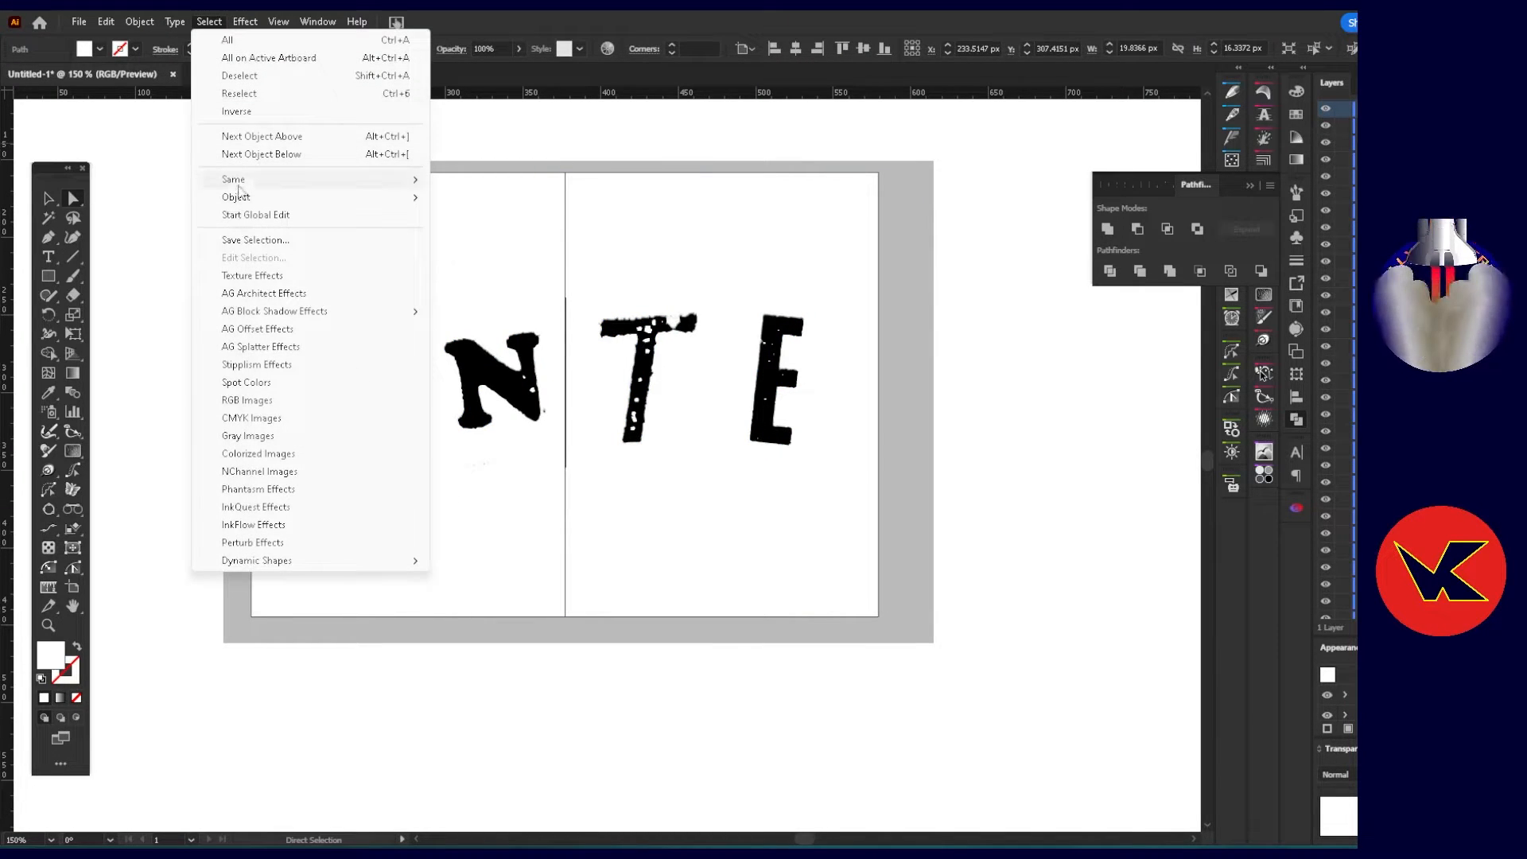
mouse_move(239, 180)
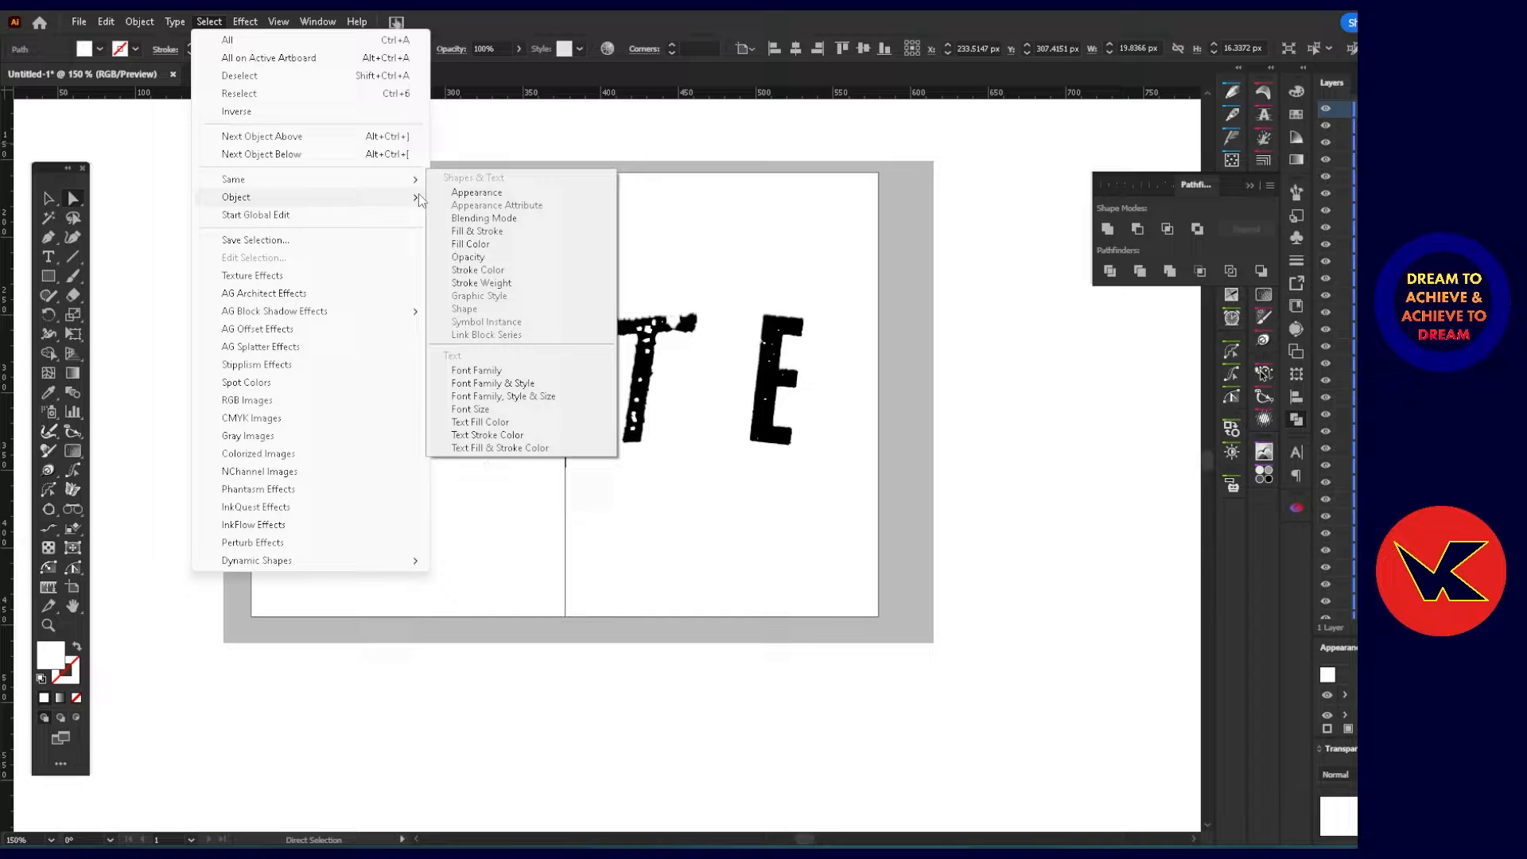
left_click(475, 245)
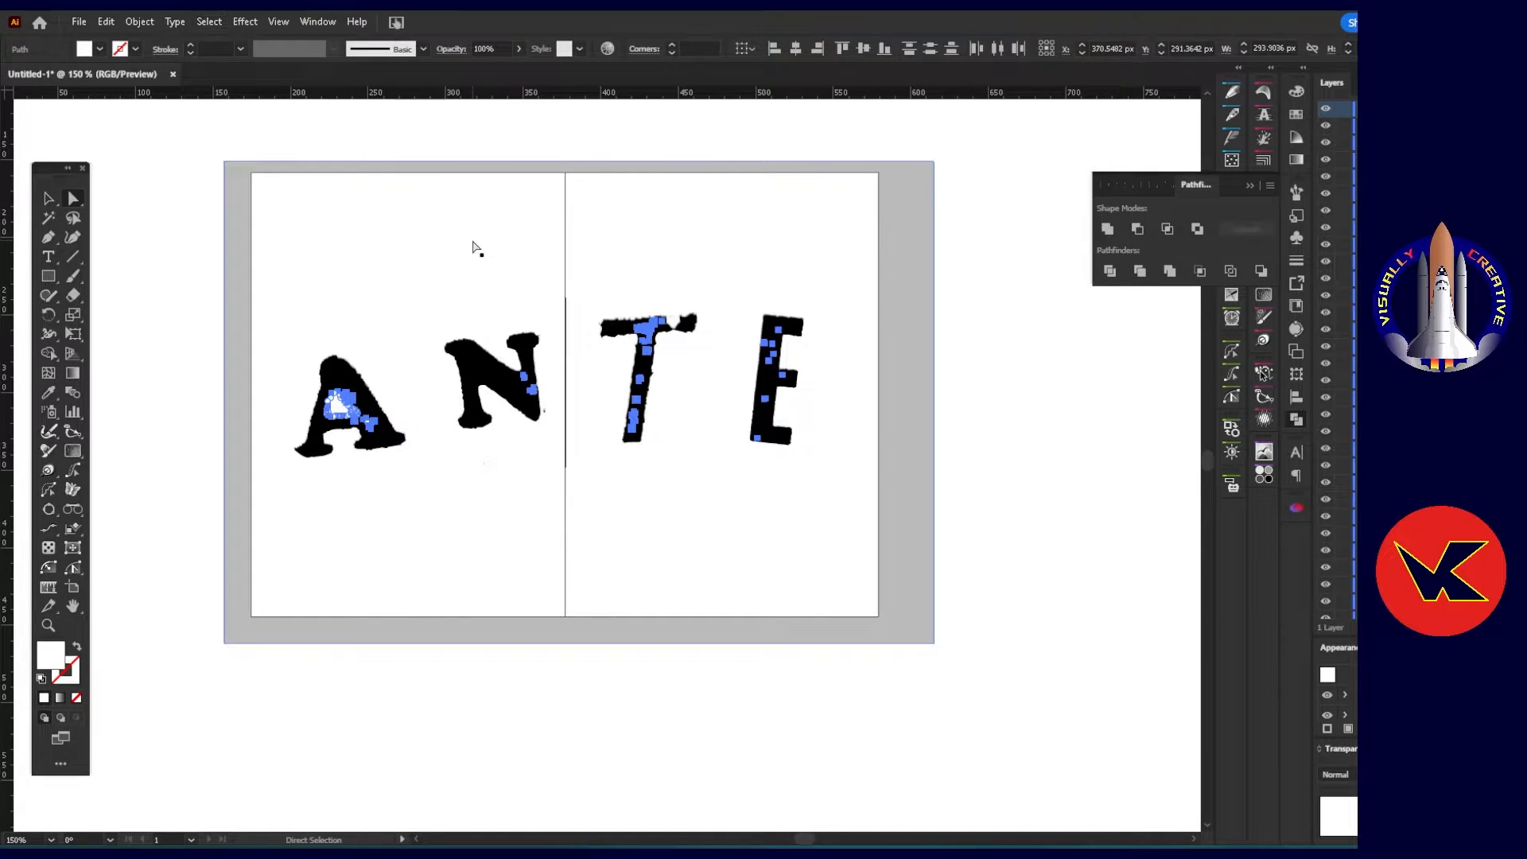
right_click(338, 408)
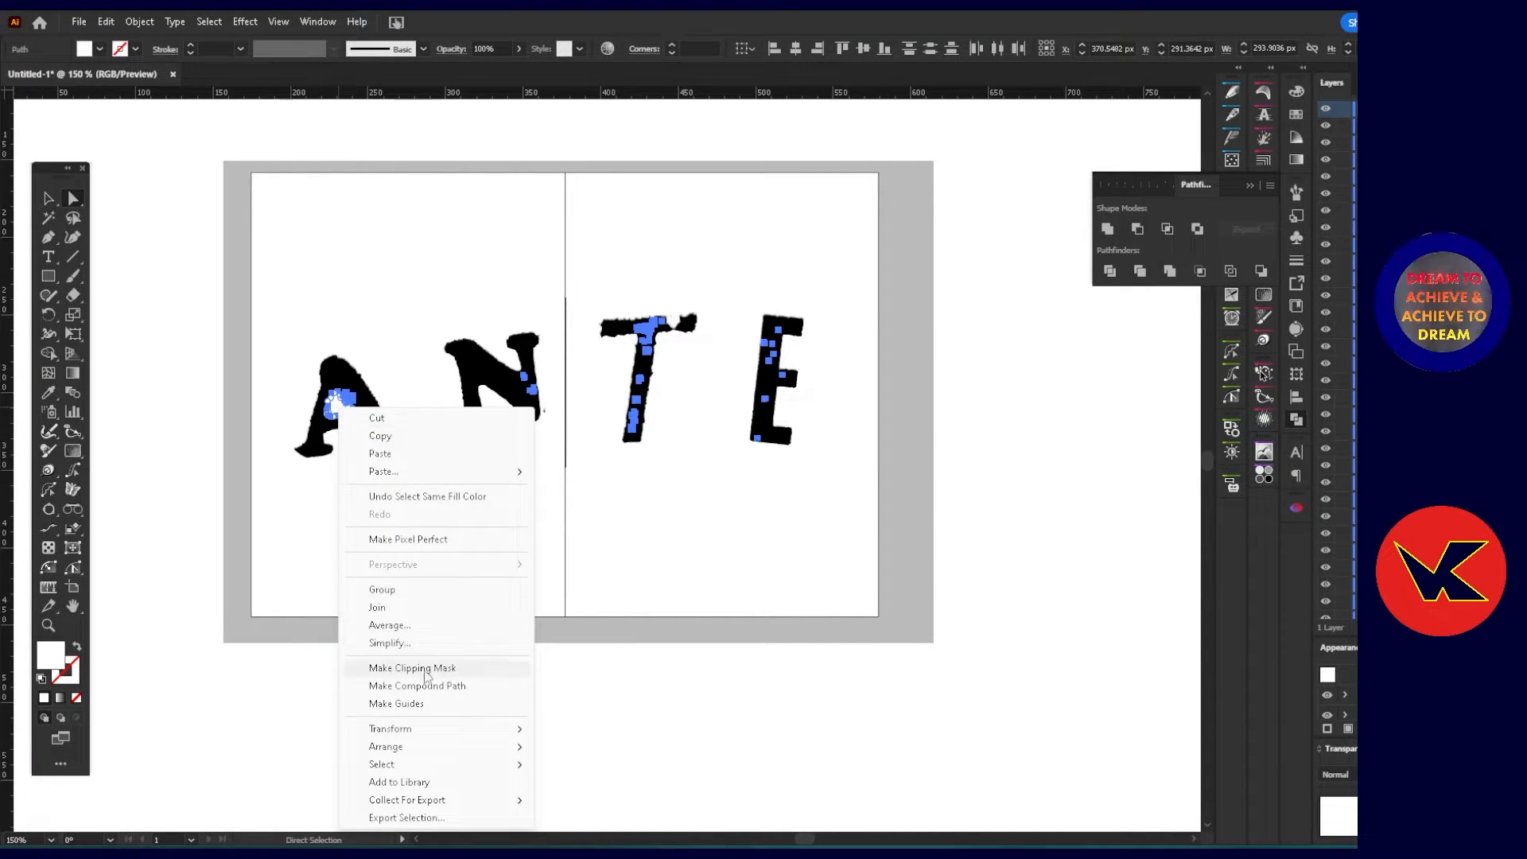
left_click(443, 688)
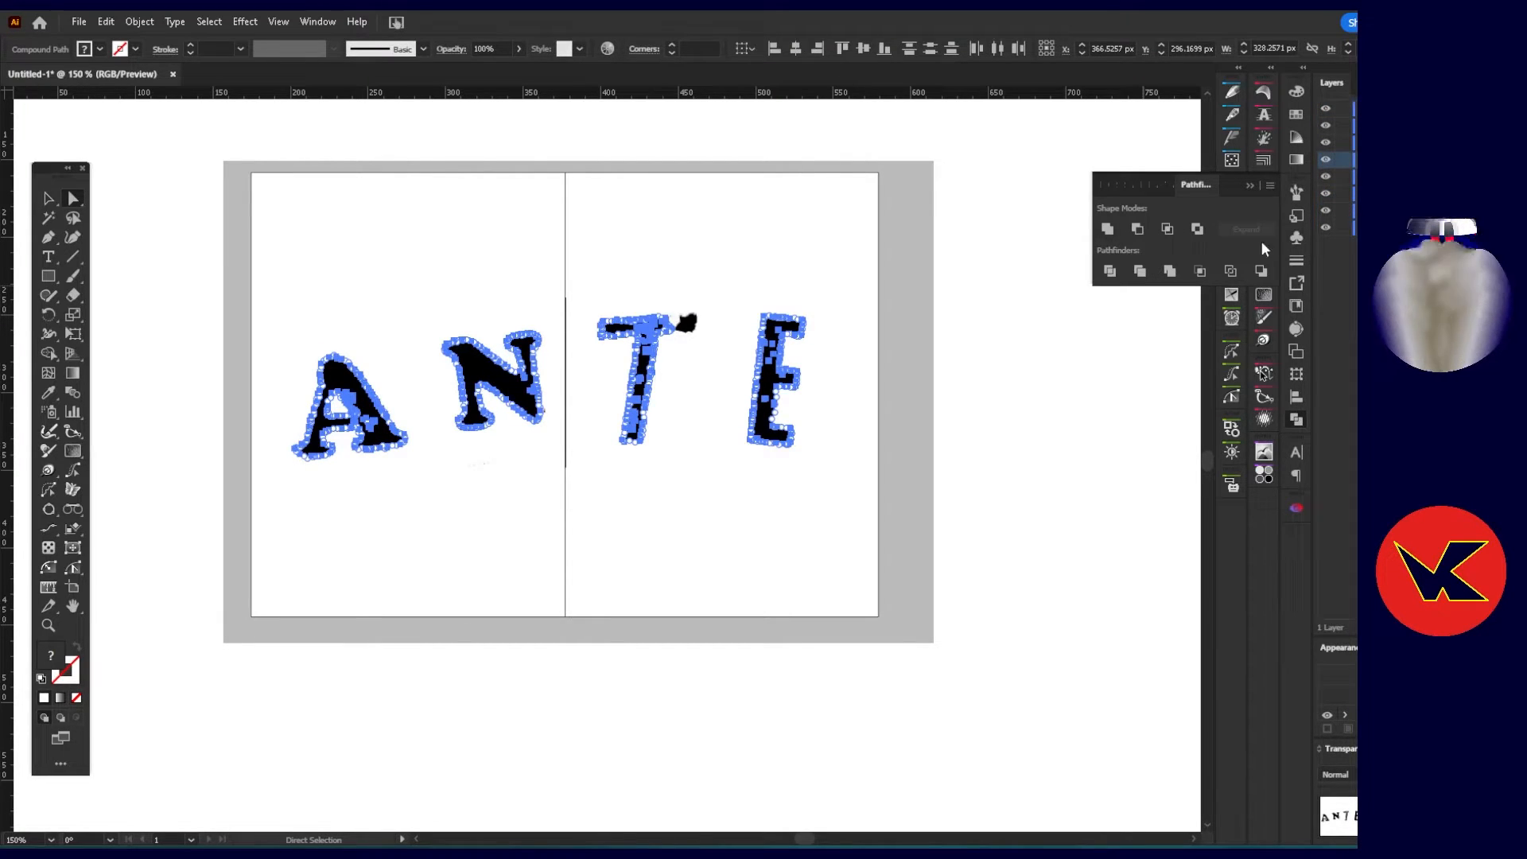
Subtract the white compound path from the black lettering with Pathfinder Minus Front, and check the resulting A and N.
left_click(1139, 231)
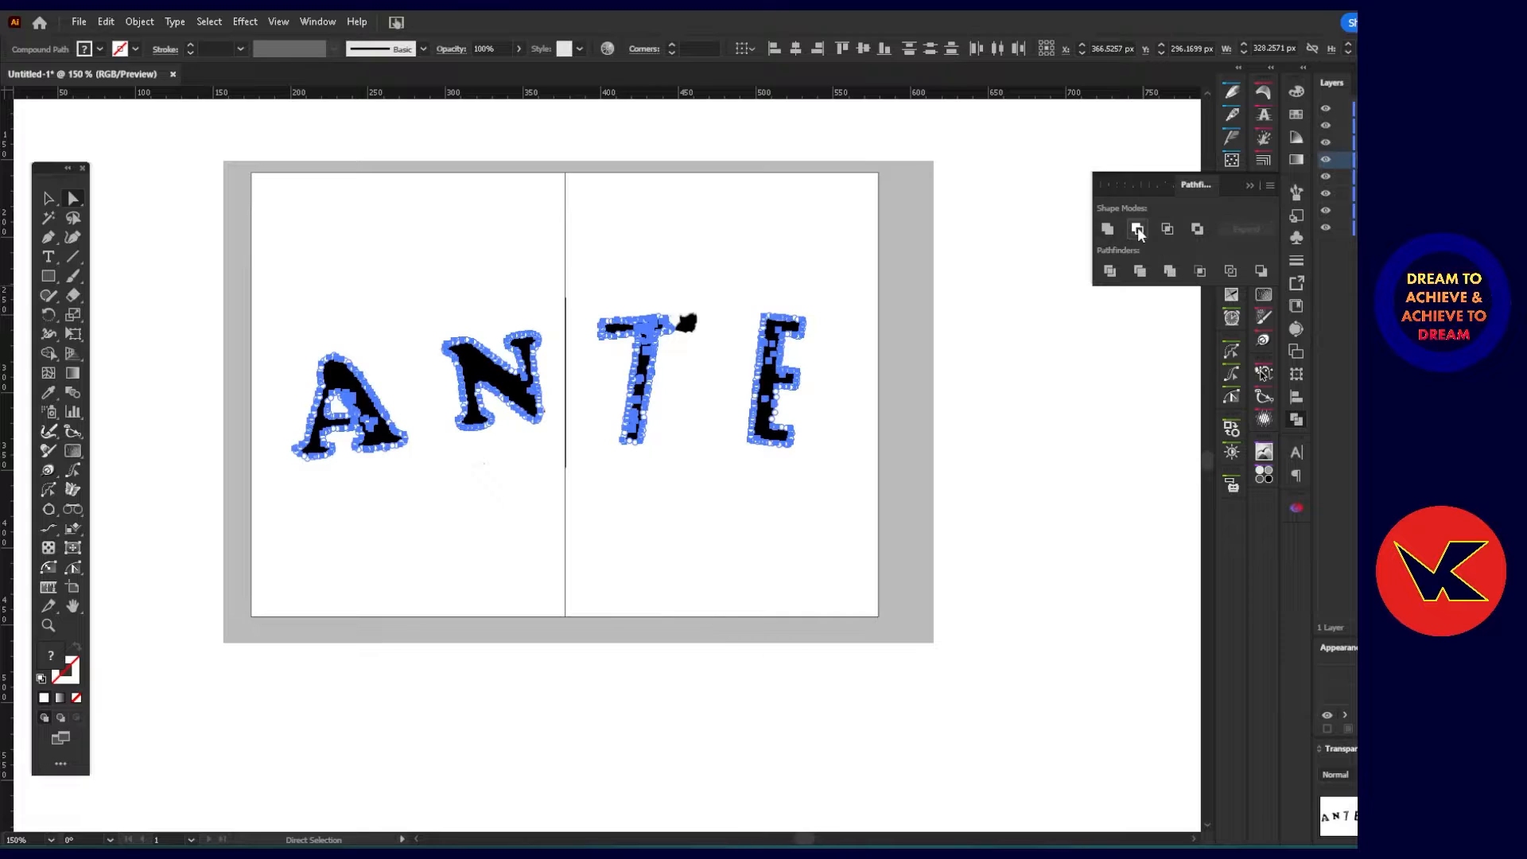
left_click(893, 368)
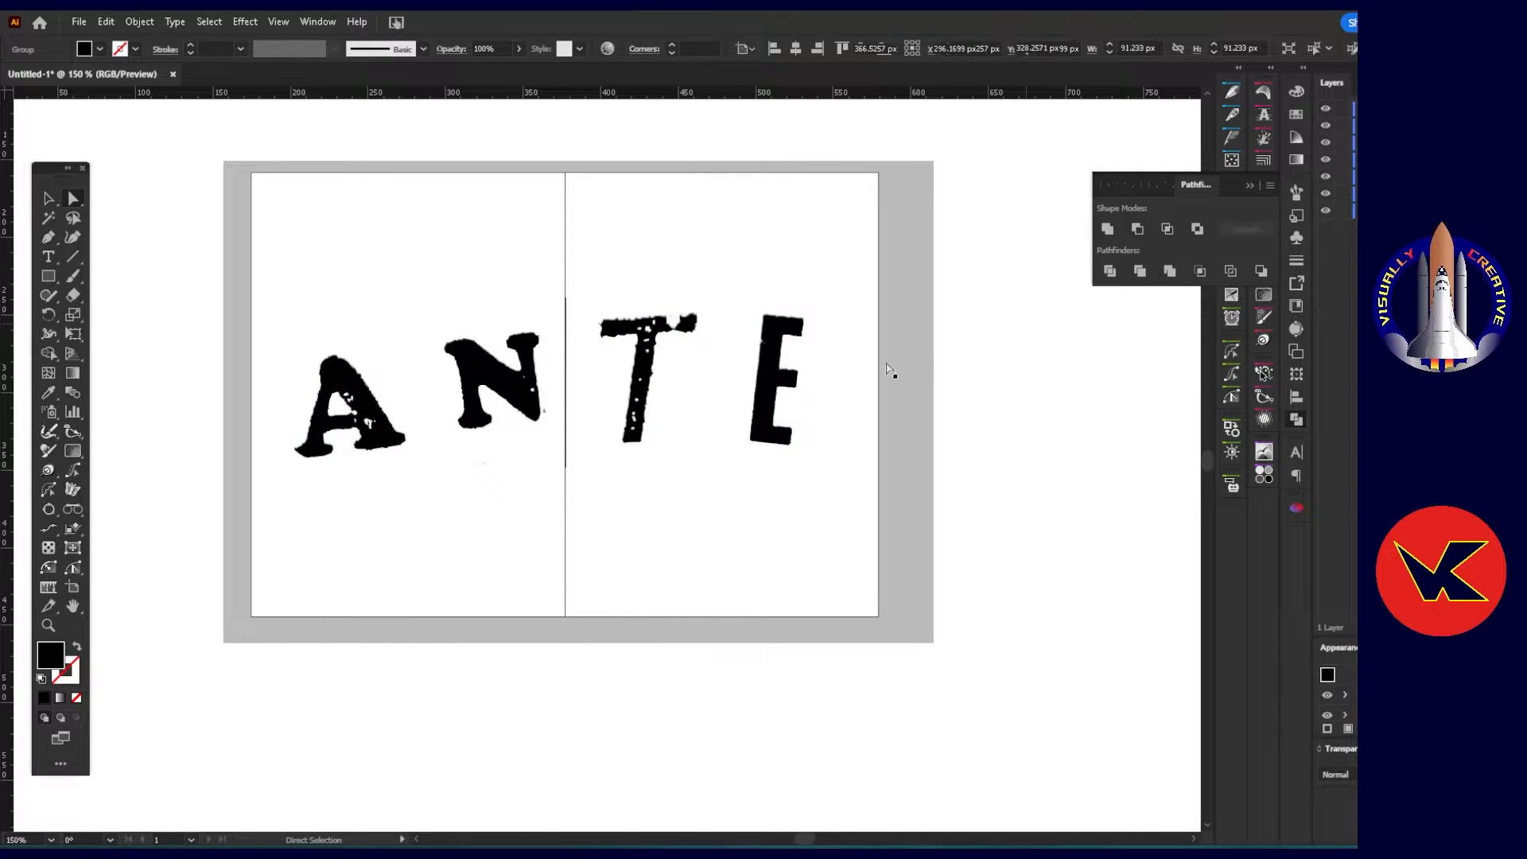
left_click(342, 380)
left_click(473, 370)
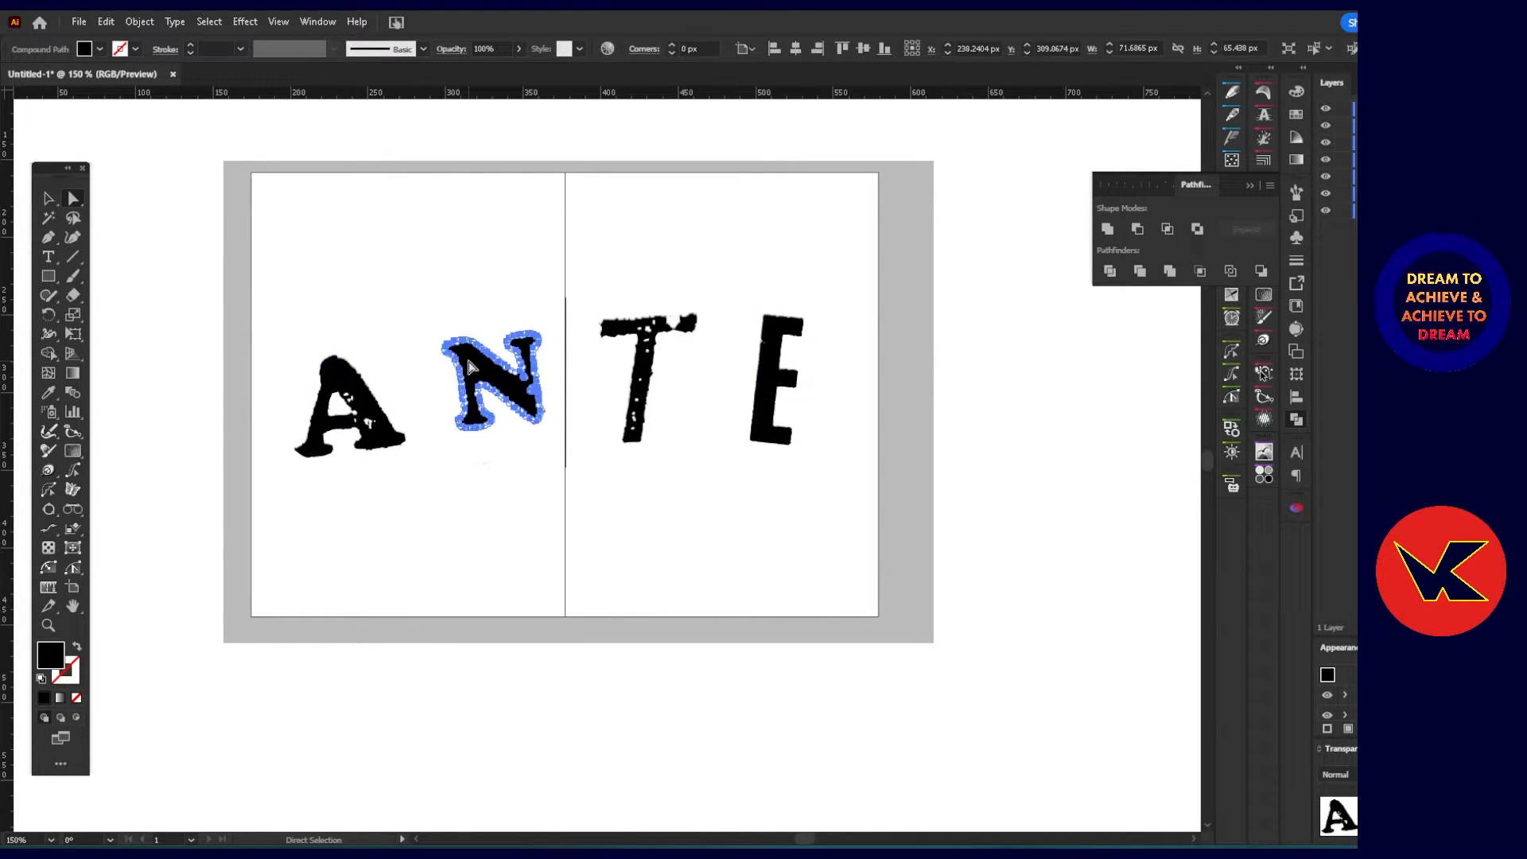
Select the A, N, T and E shapes together and ungroup them.
left_click(332, 371)
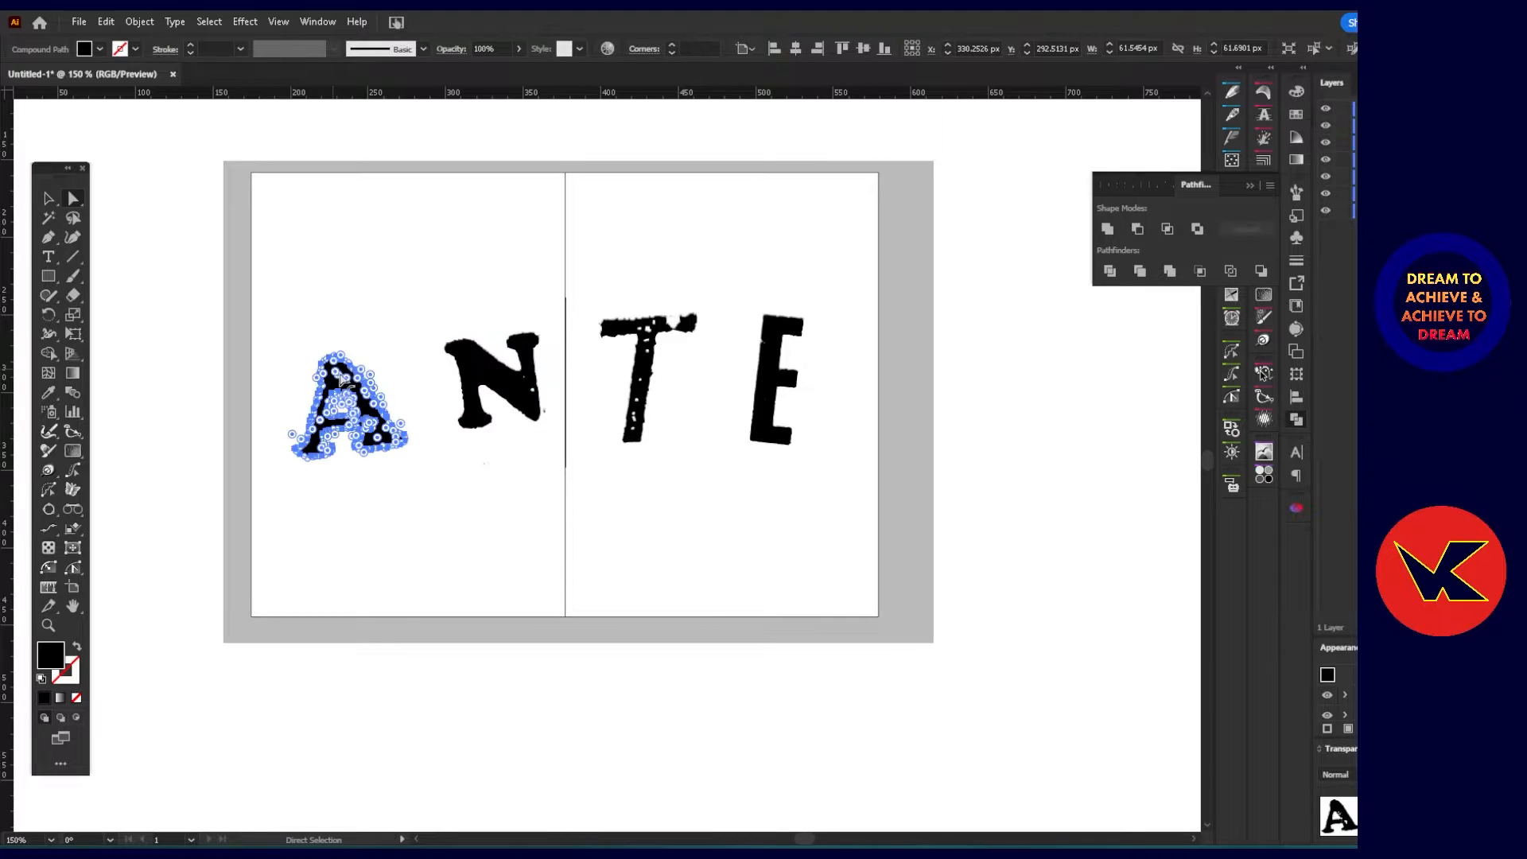
left_click(509, 390, "shift")
left_click(642, 370, "shift")
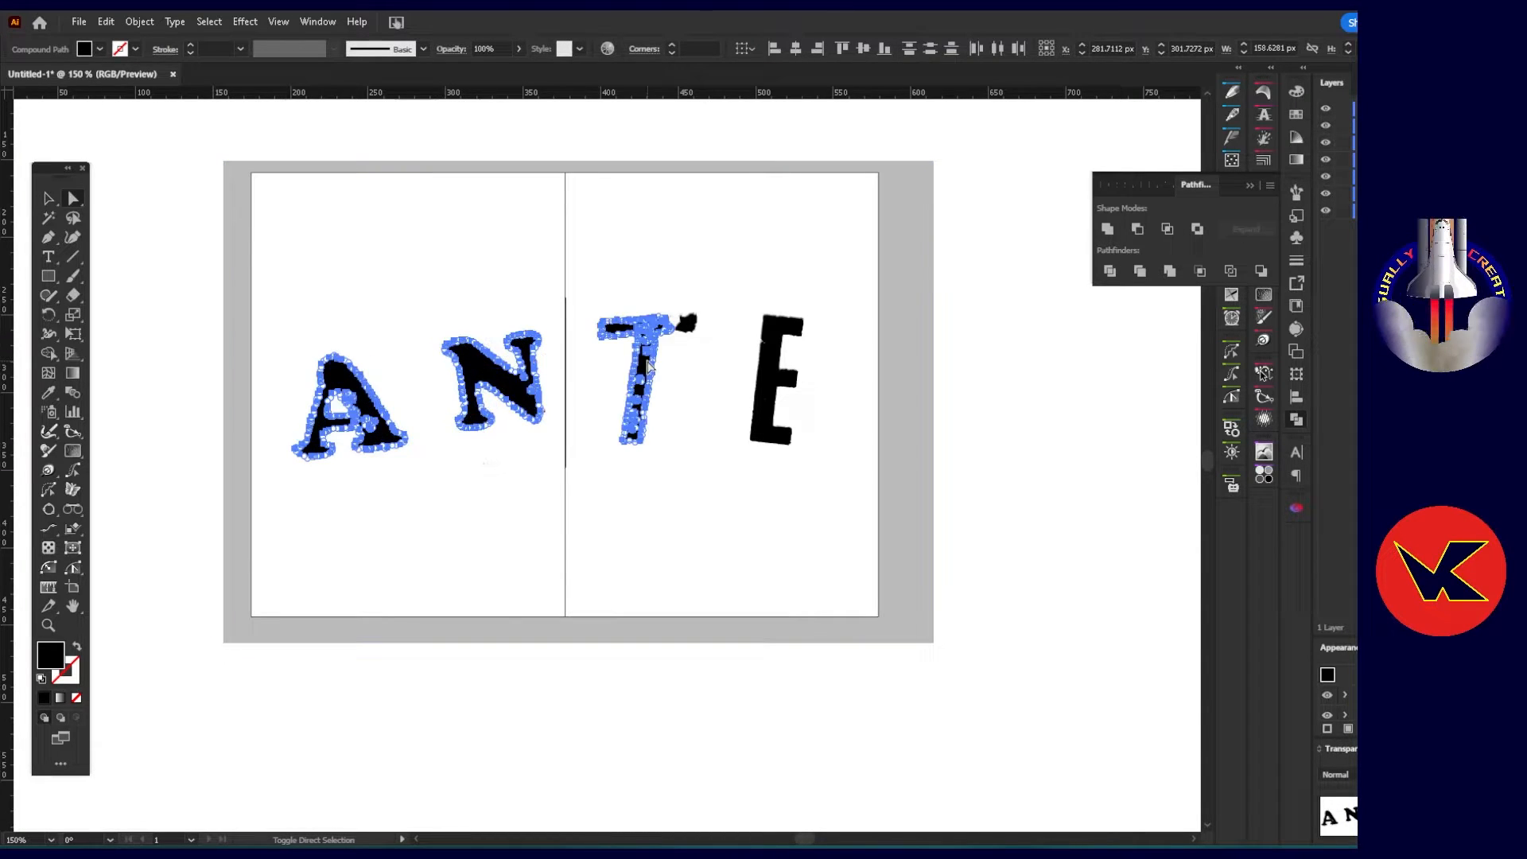
left_click(768, 382, "shift")
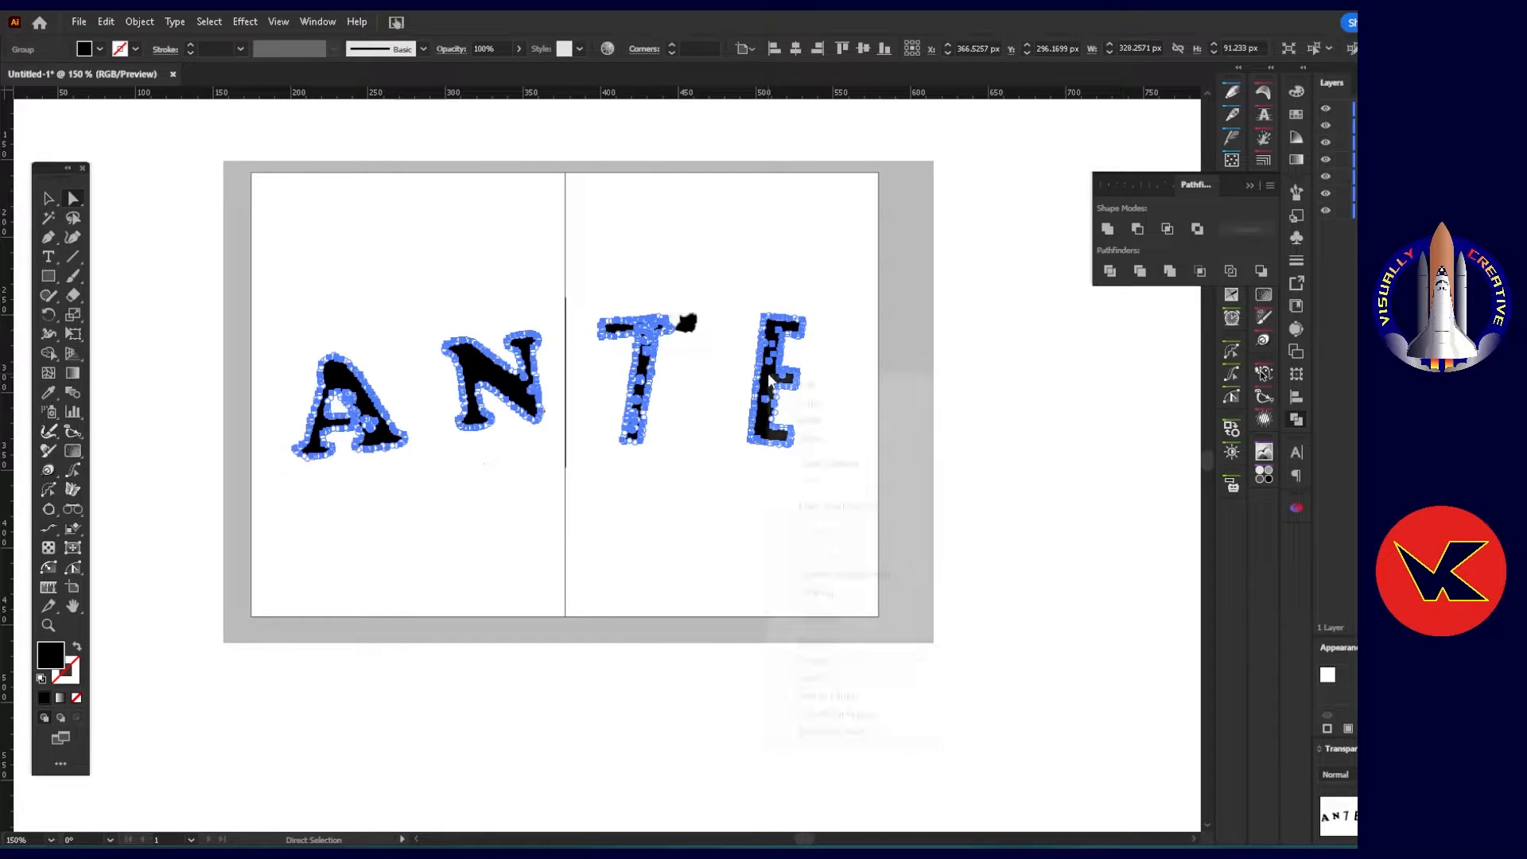
right_click(768, 379)
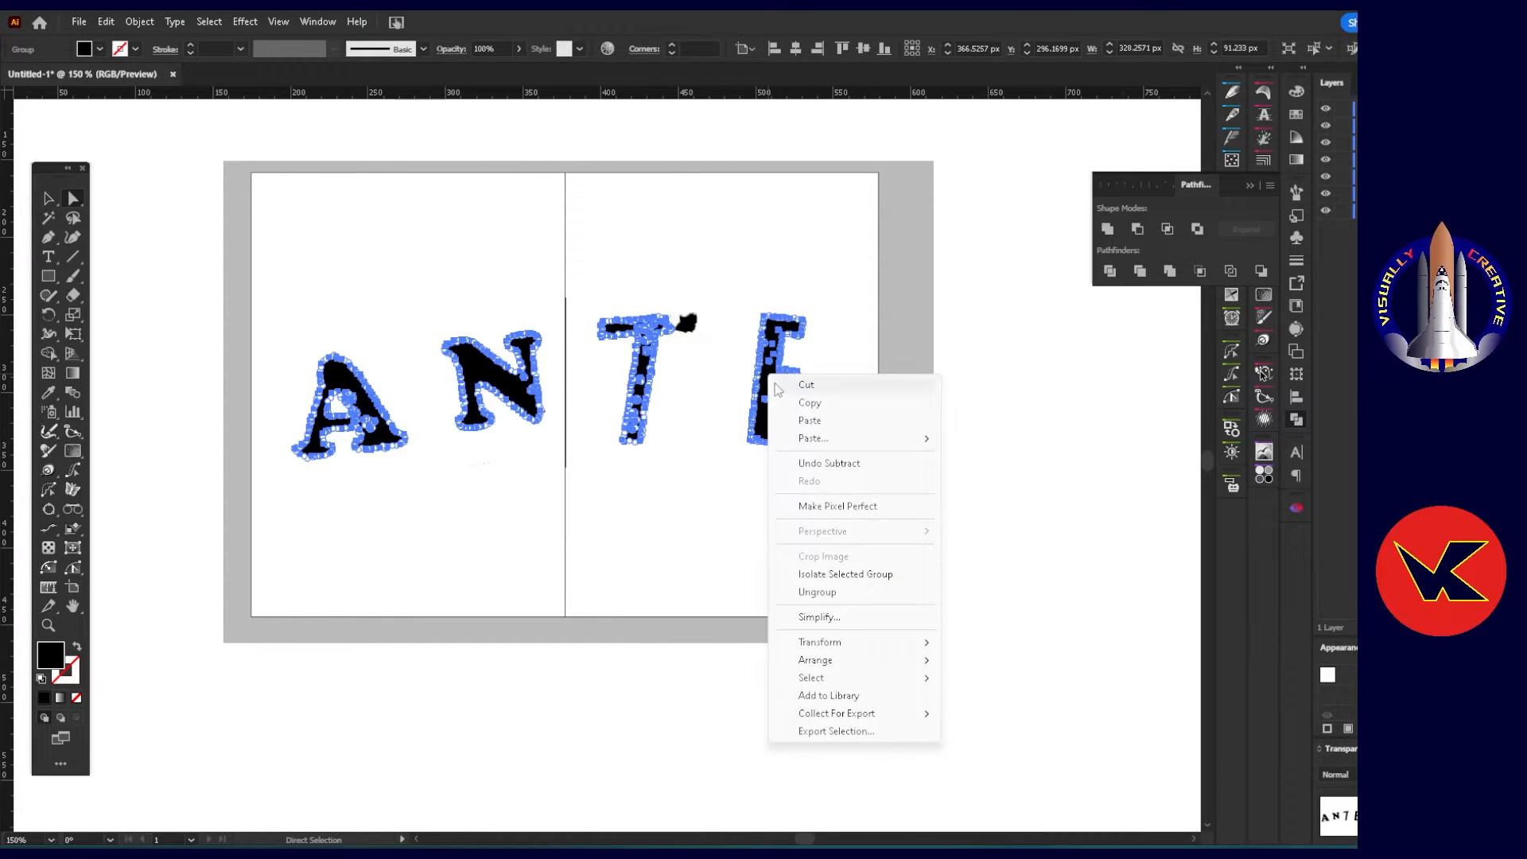
left_click(817, 591)
Combine the ungrouped A, N, T and E shapes into a single compound path.
right_click(481, 372)
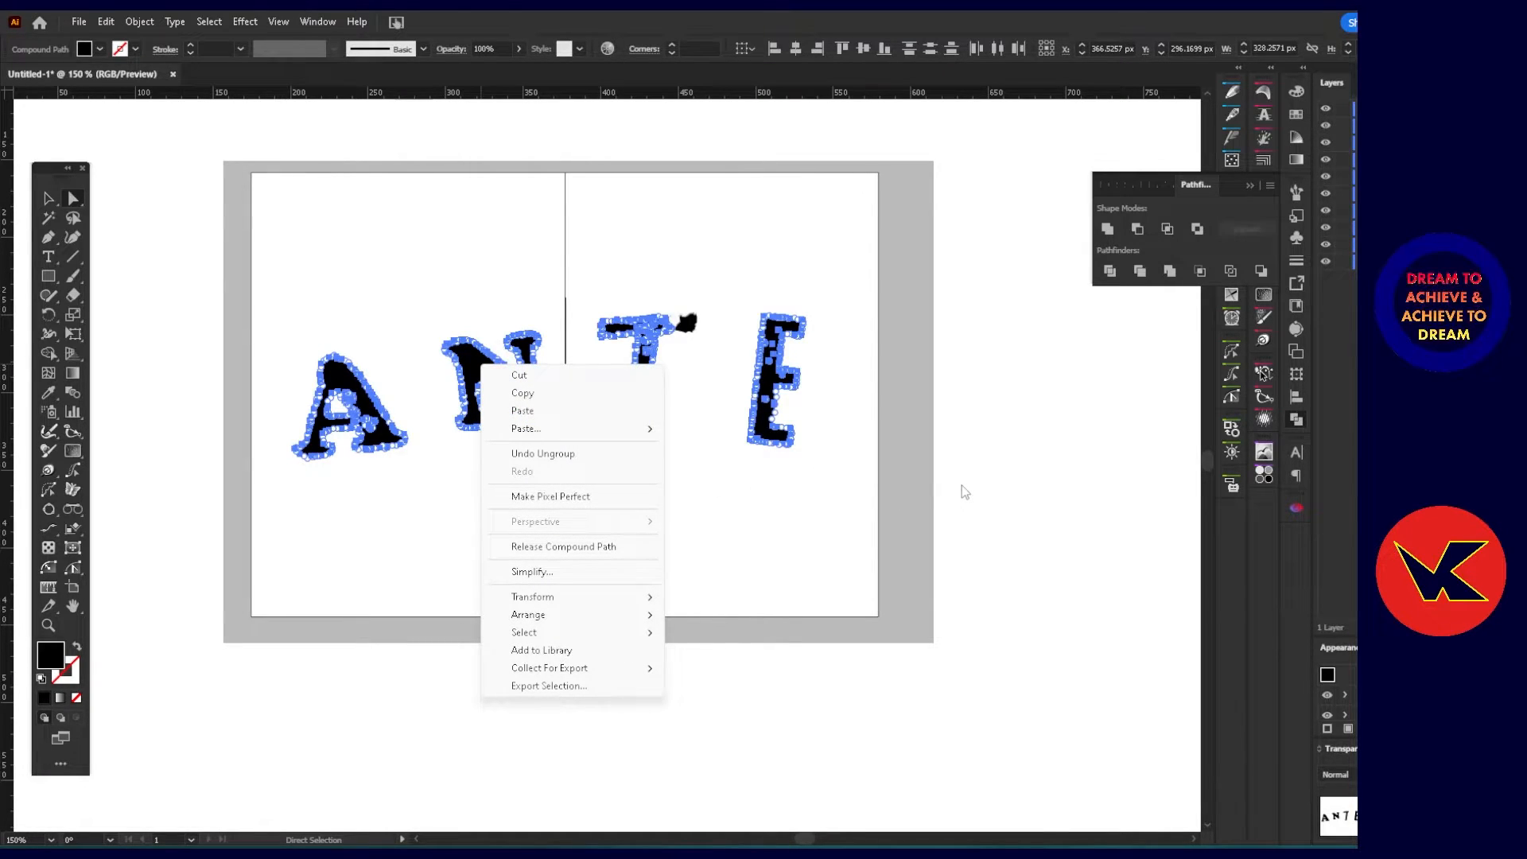
left_click(147, 26)
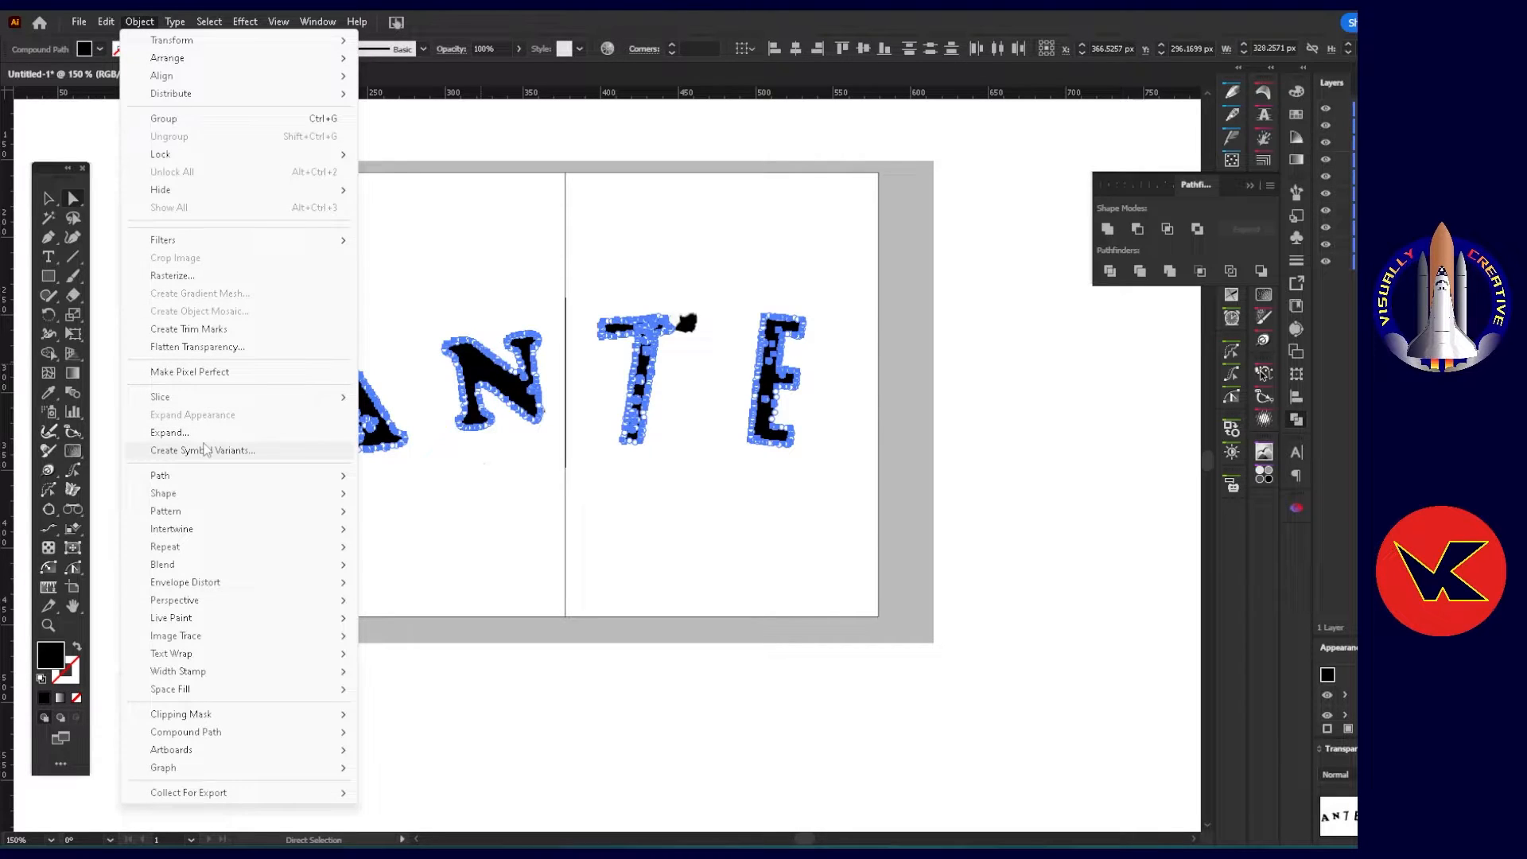
mouse_move(242, 732)
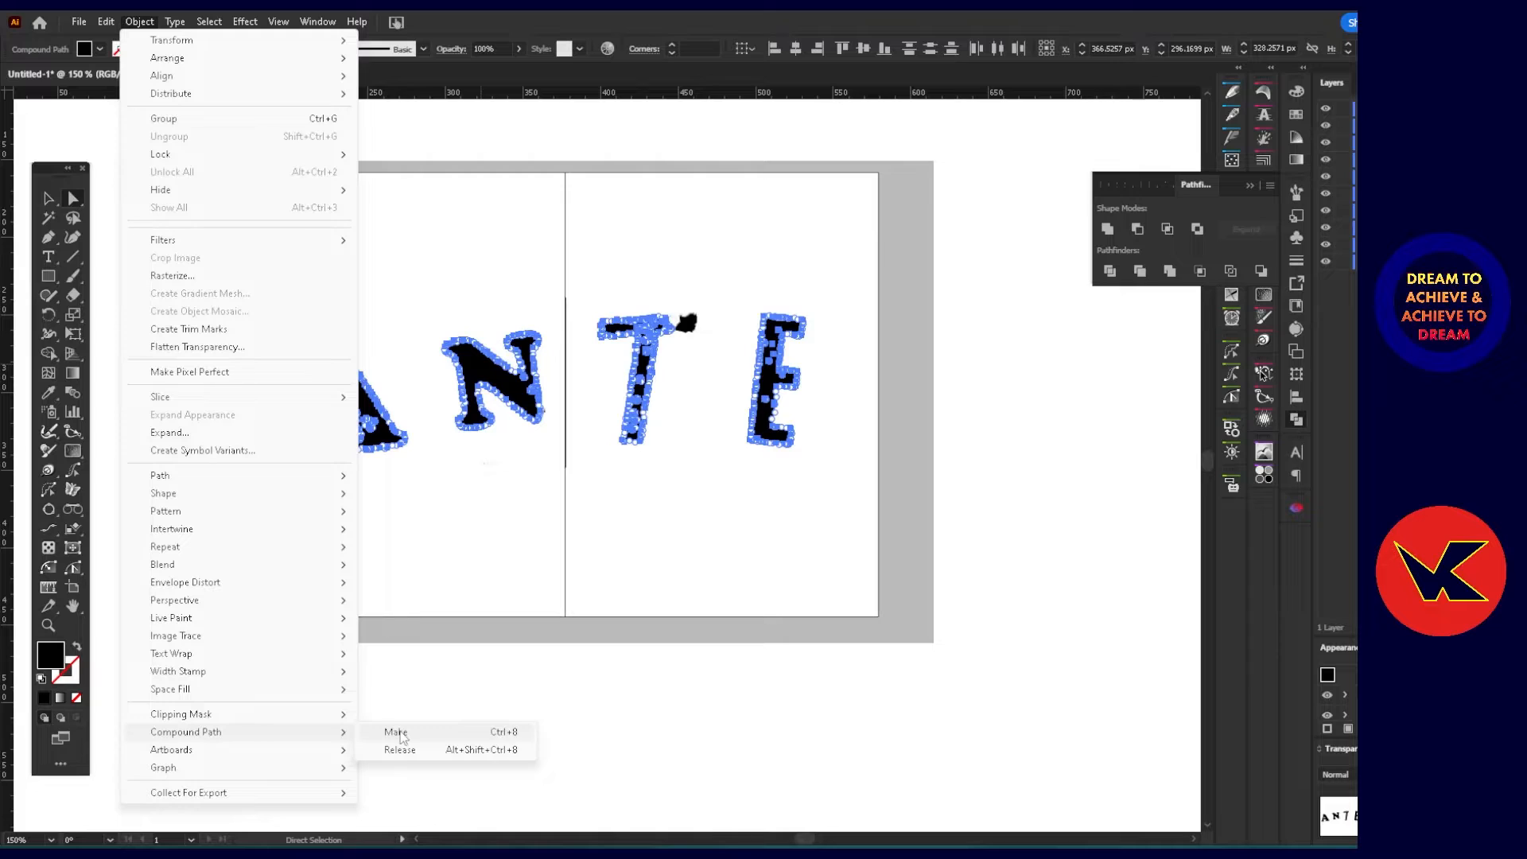
left_click(396, 732)
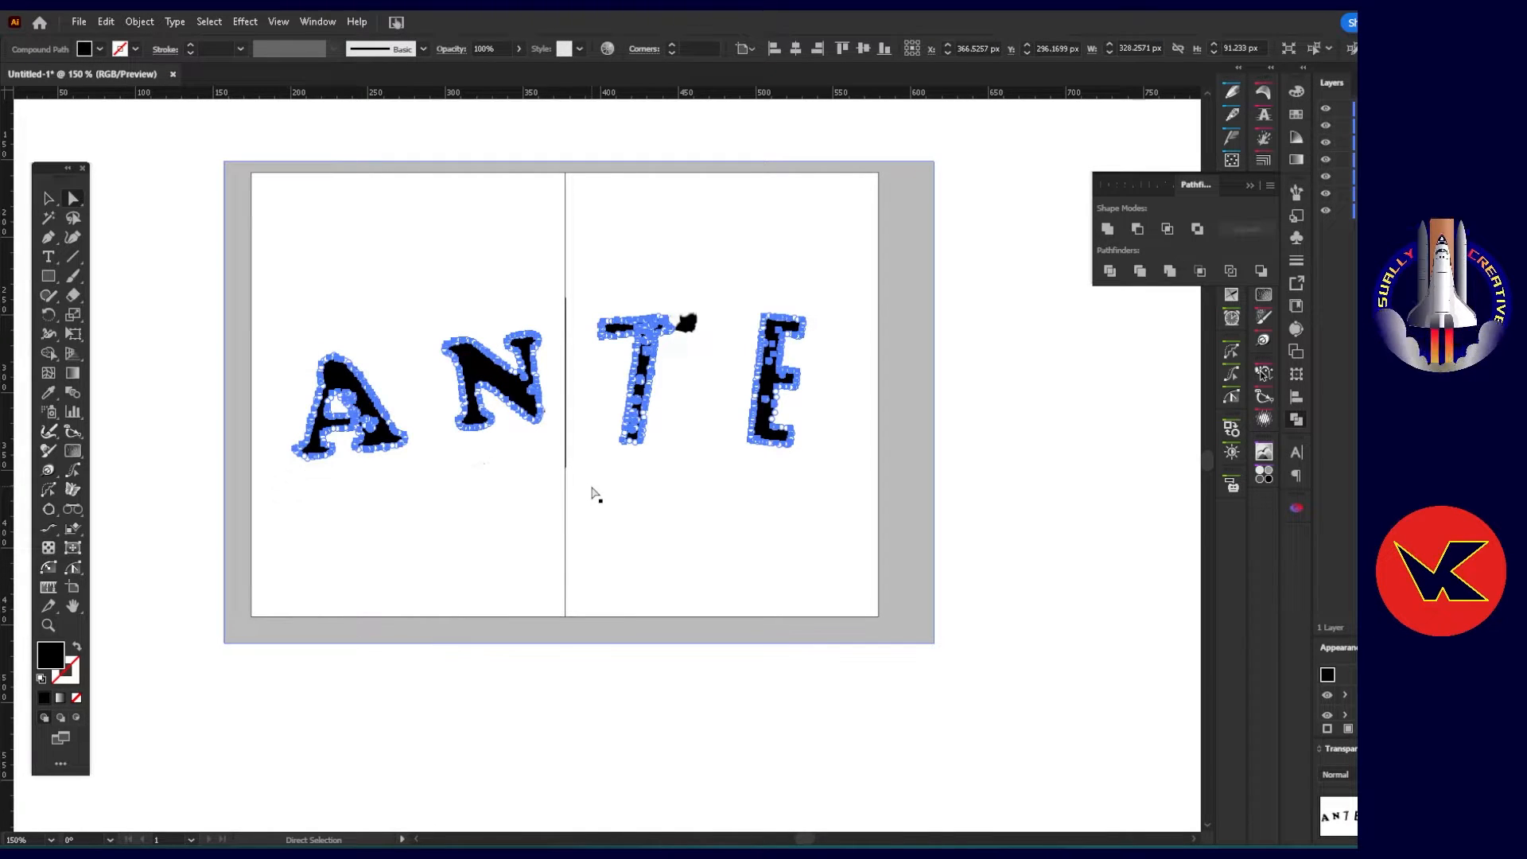
Add the loose black fragment of the T's crossbar to the lettering's compound path and check the cut-outs in the letters.
left_click(689, 324, "shift")
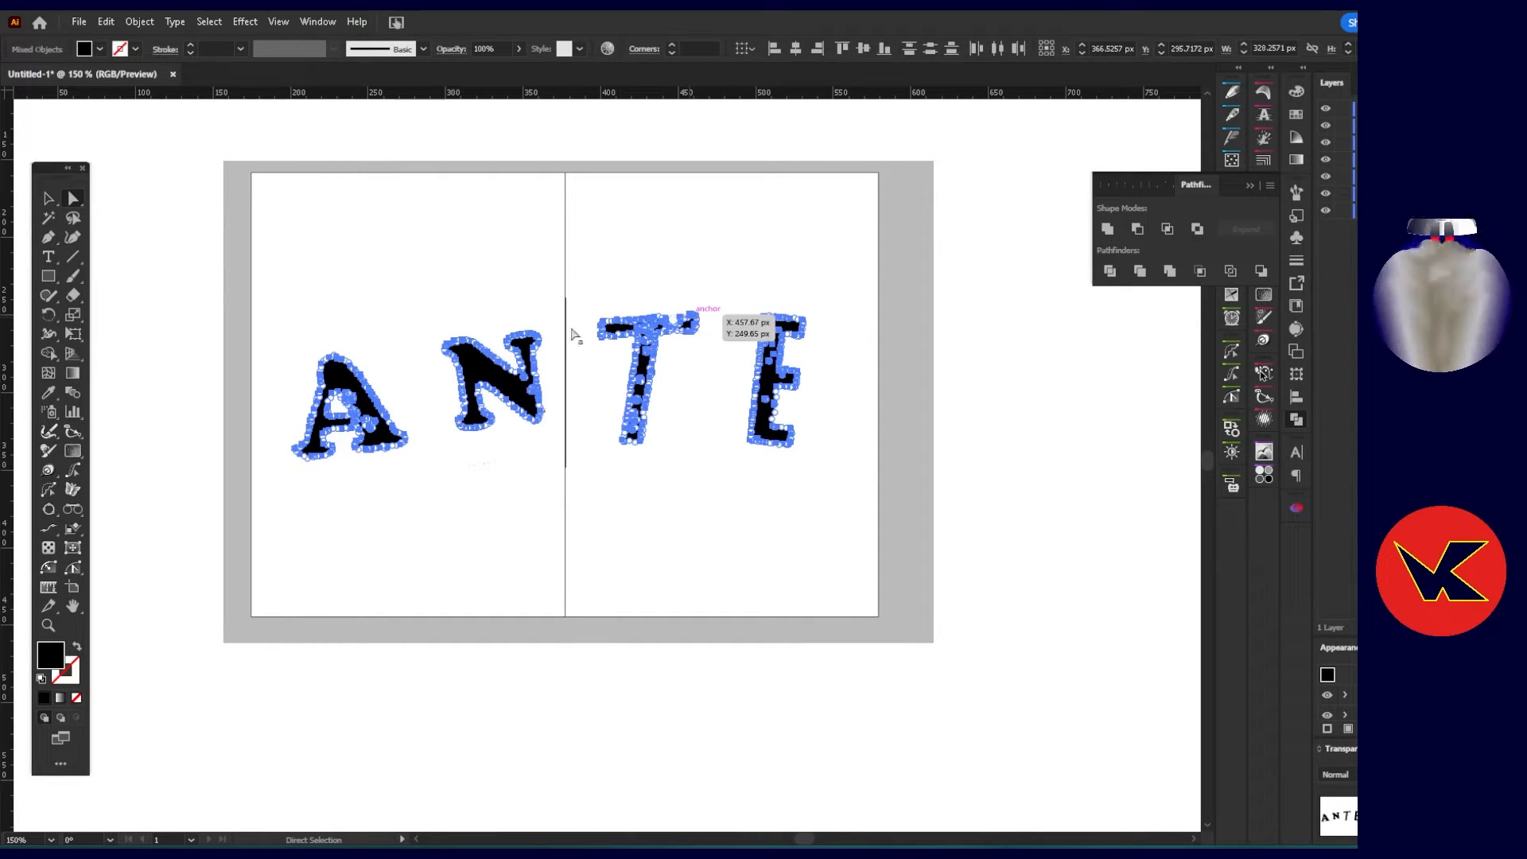
left_click(140, 22)
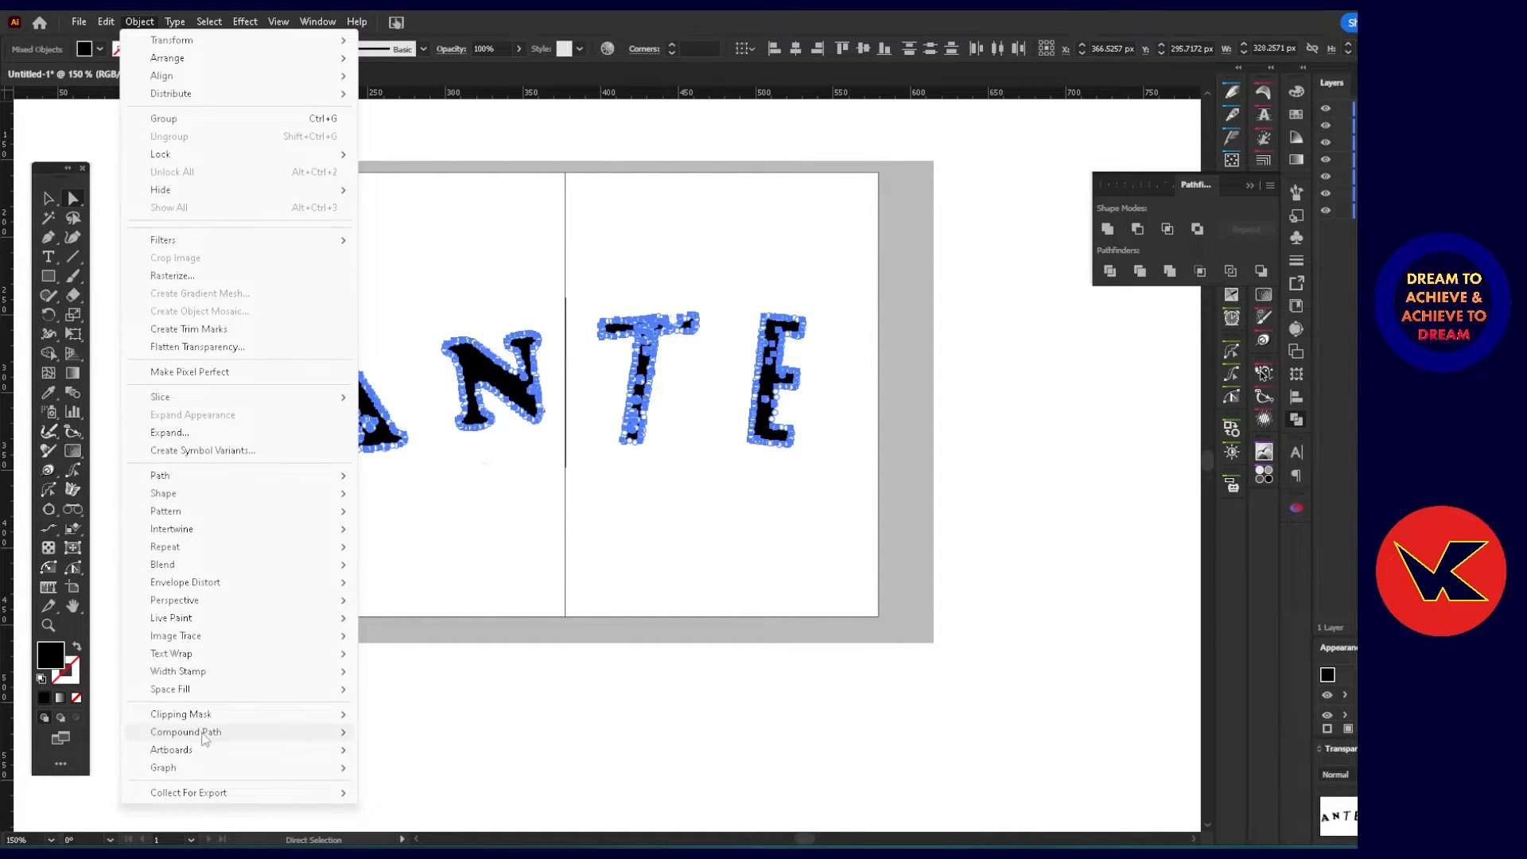
mouse_move(206, 734)
left_click(398, 733)
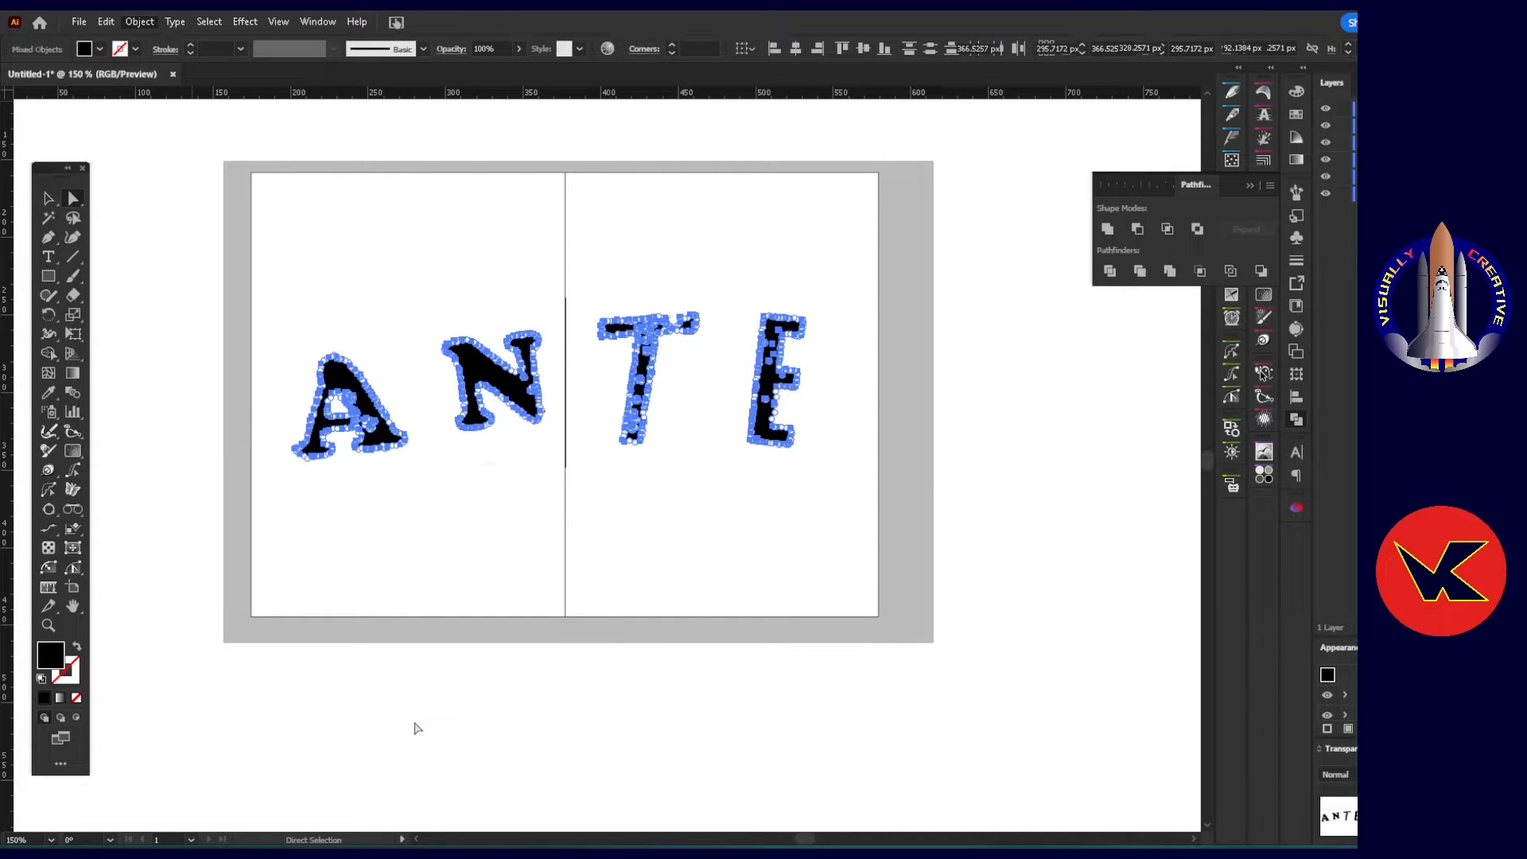
left_click(995, 401)
scroll(395, 395, "up", 3)
scroll(303, 436, "up", 1)
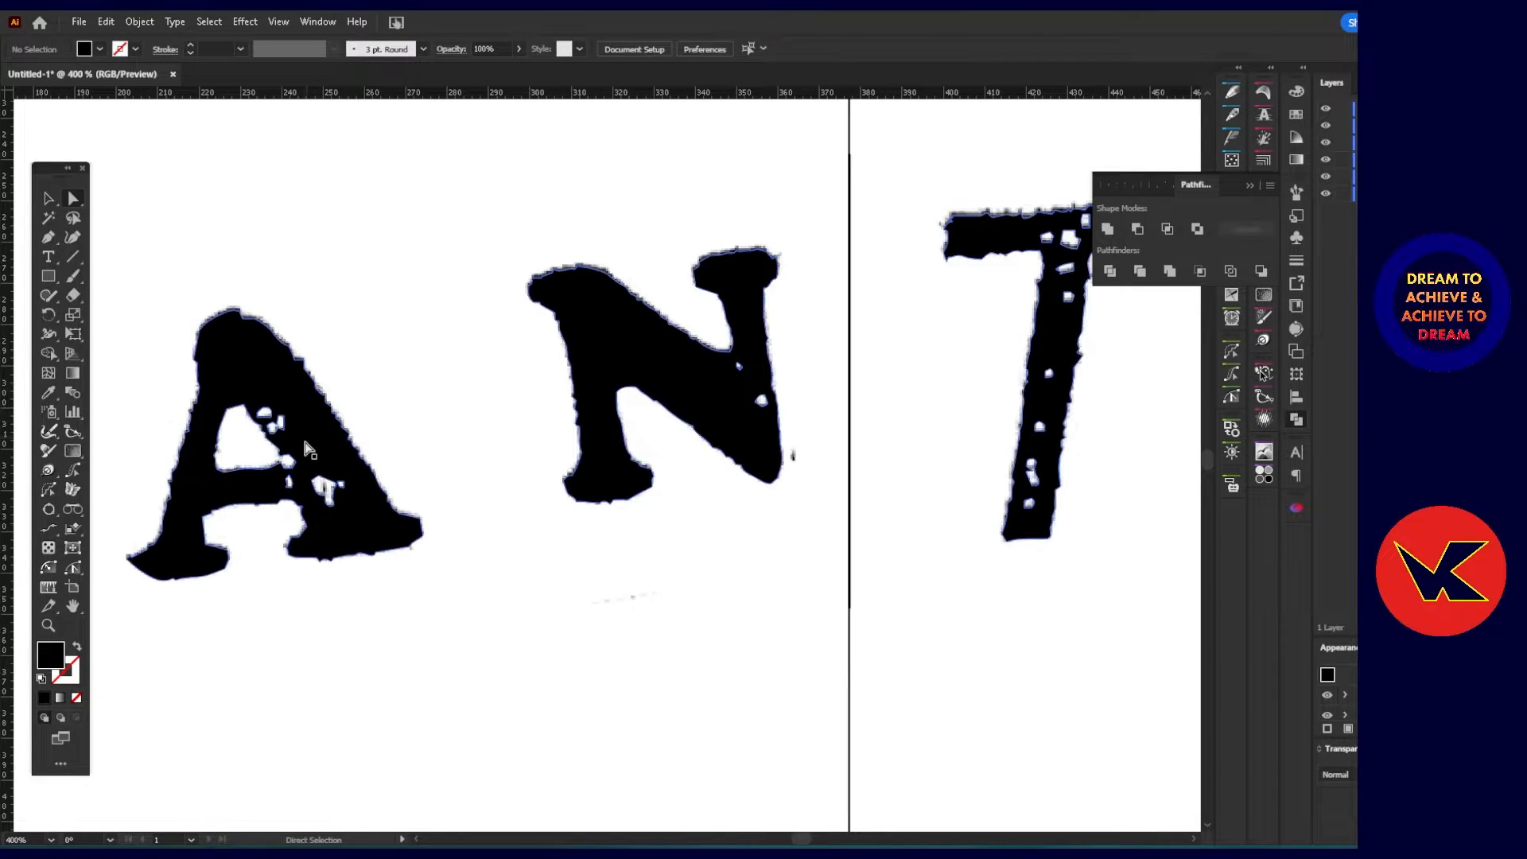
key("ctrl+a")
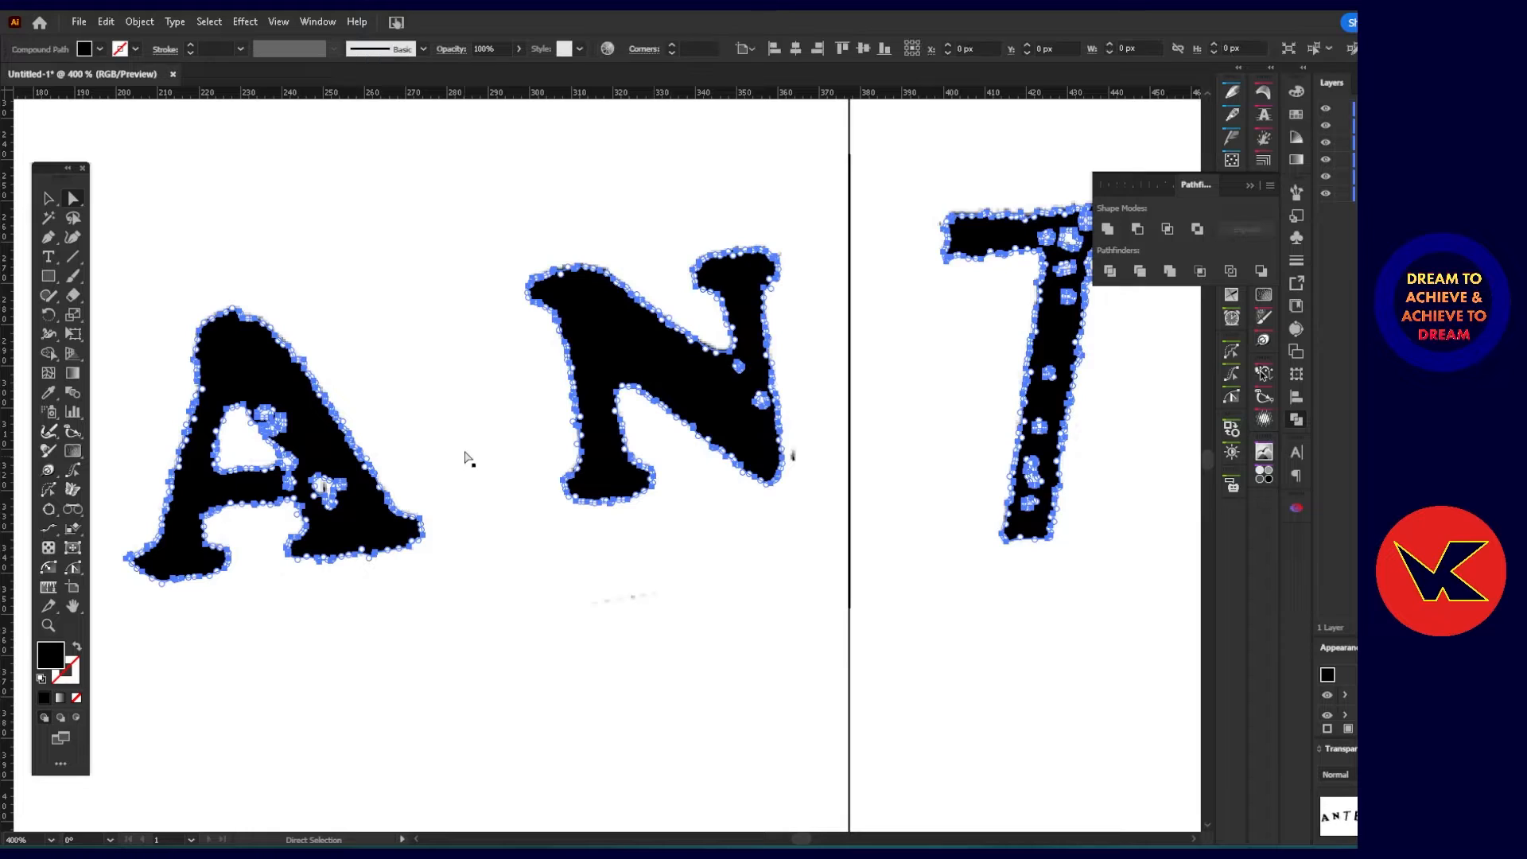
scroll(416, 452, "down", 1)
scroll(416, 451, "down", 3)
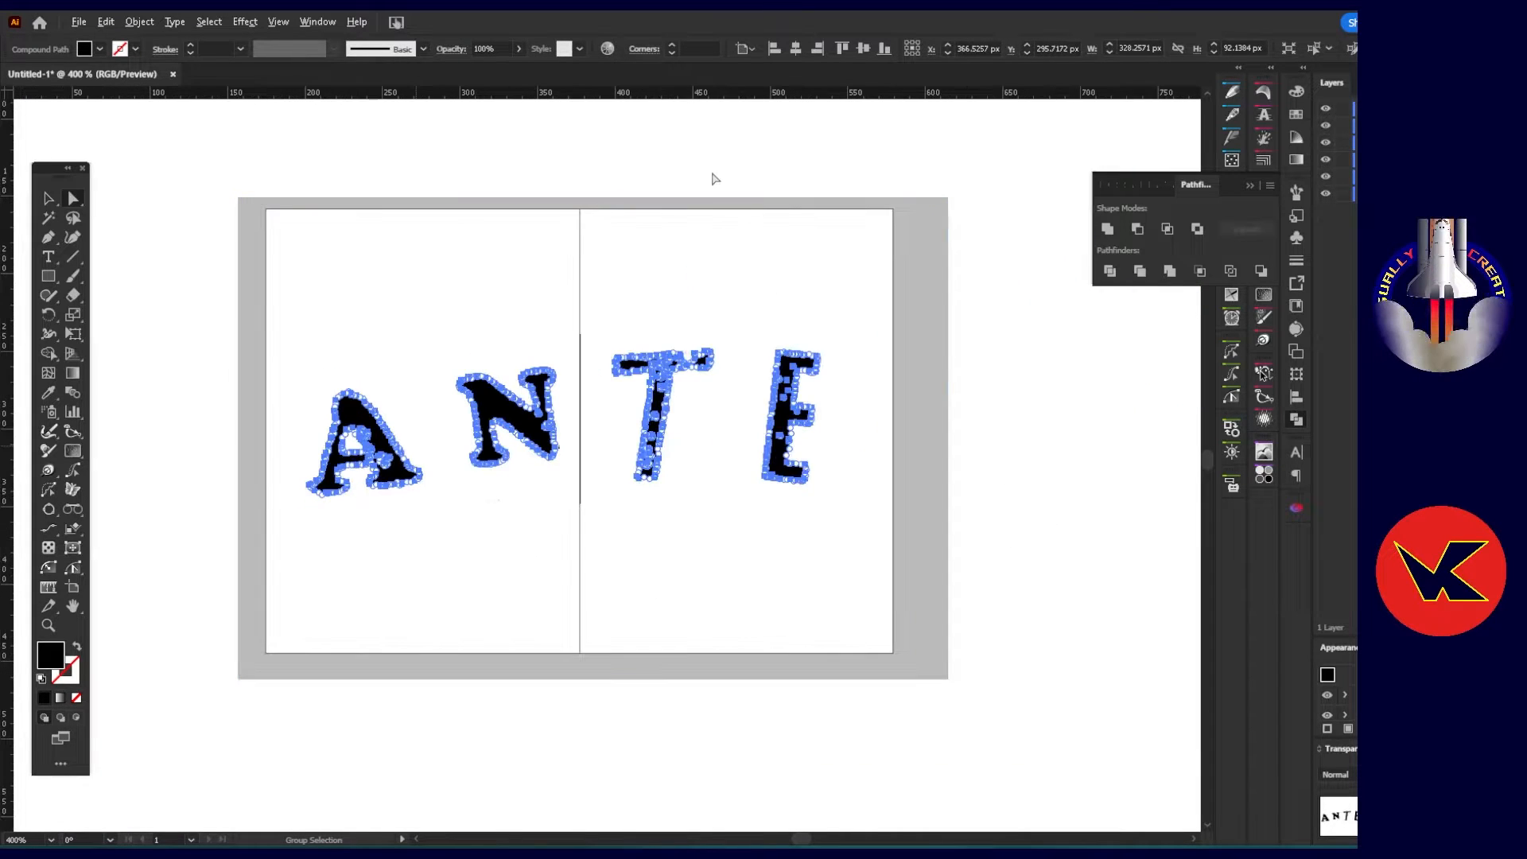
Delete the short vertical line shape between the N and the T.
left_click(579, 385)
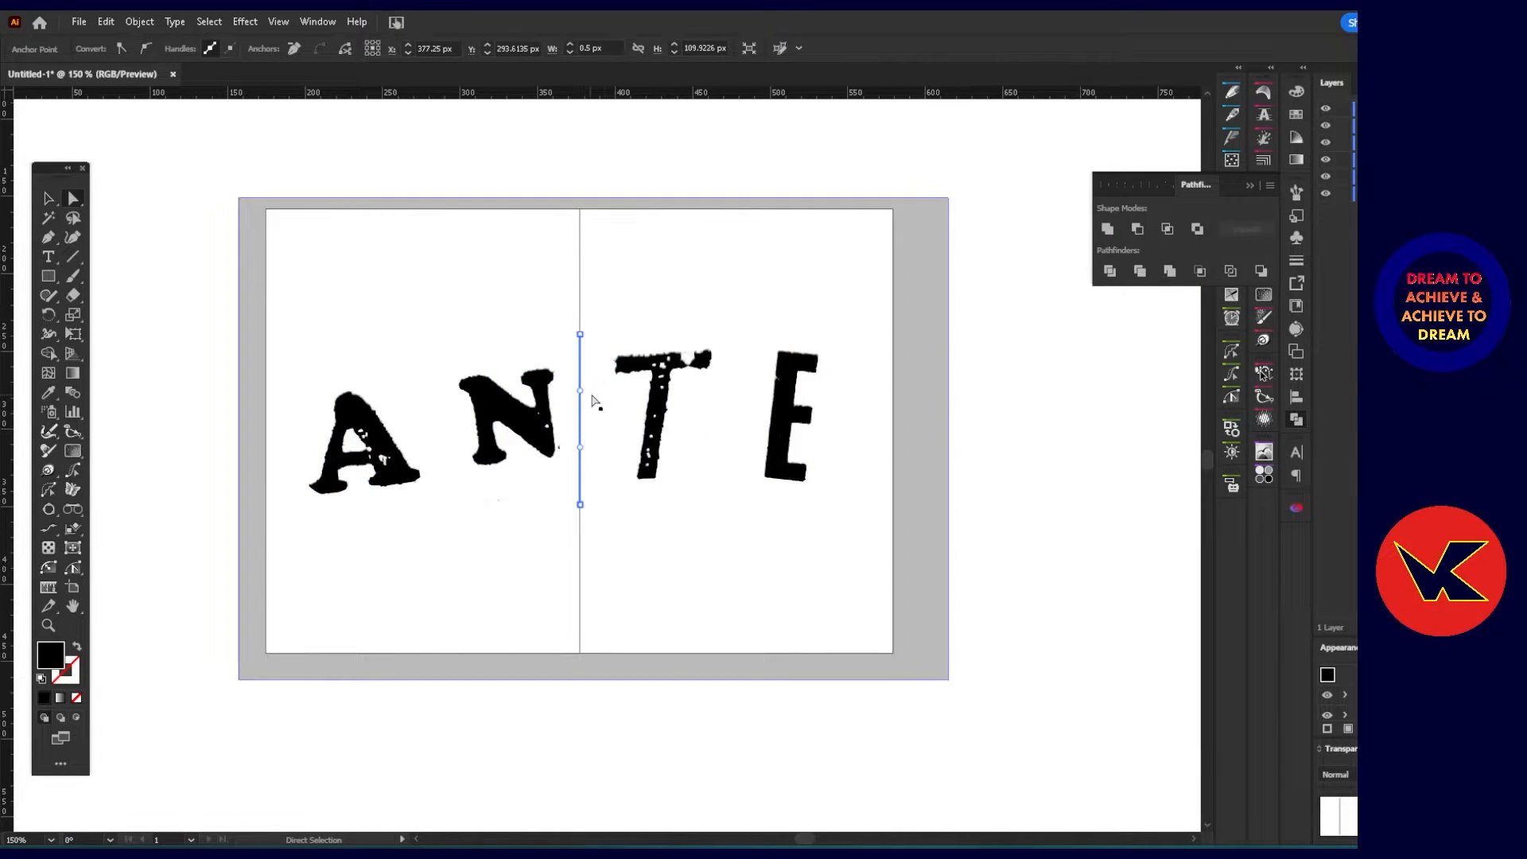
key("Delete")
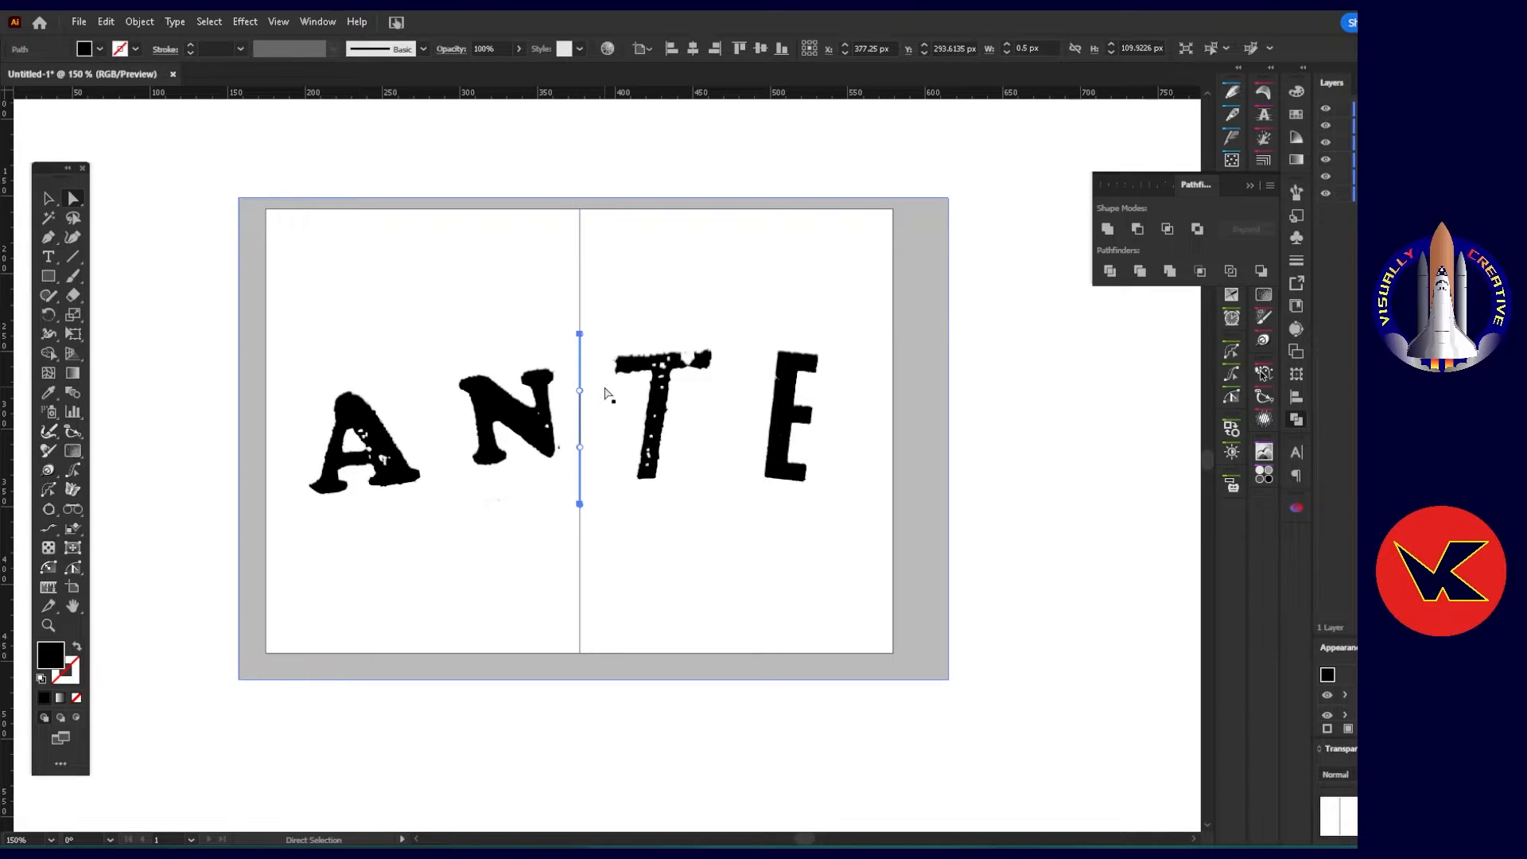
left_click(606, 393)
Group all the black lettering shapes and lower the group's opacity to 38%.
scroll(586, 446, "up", 1)
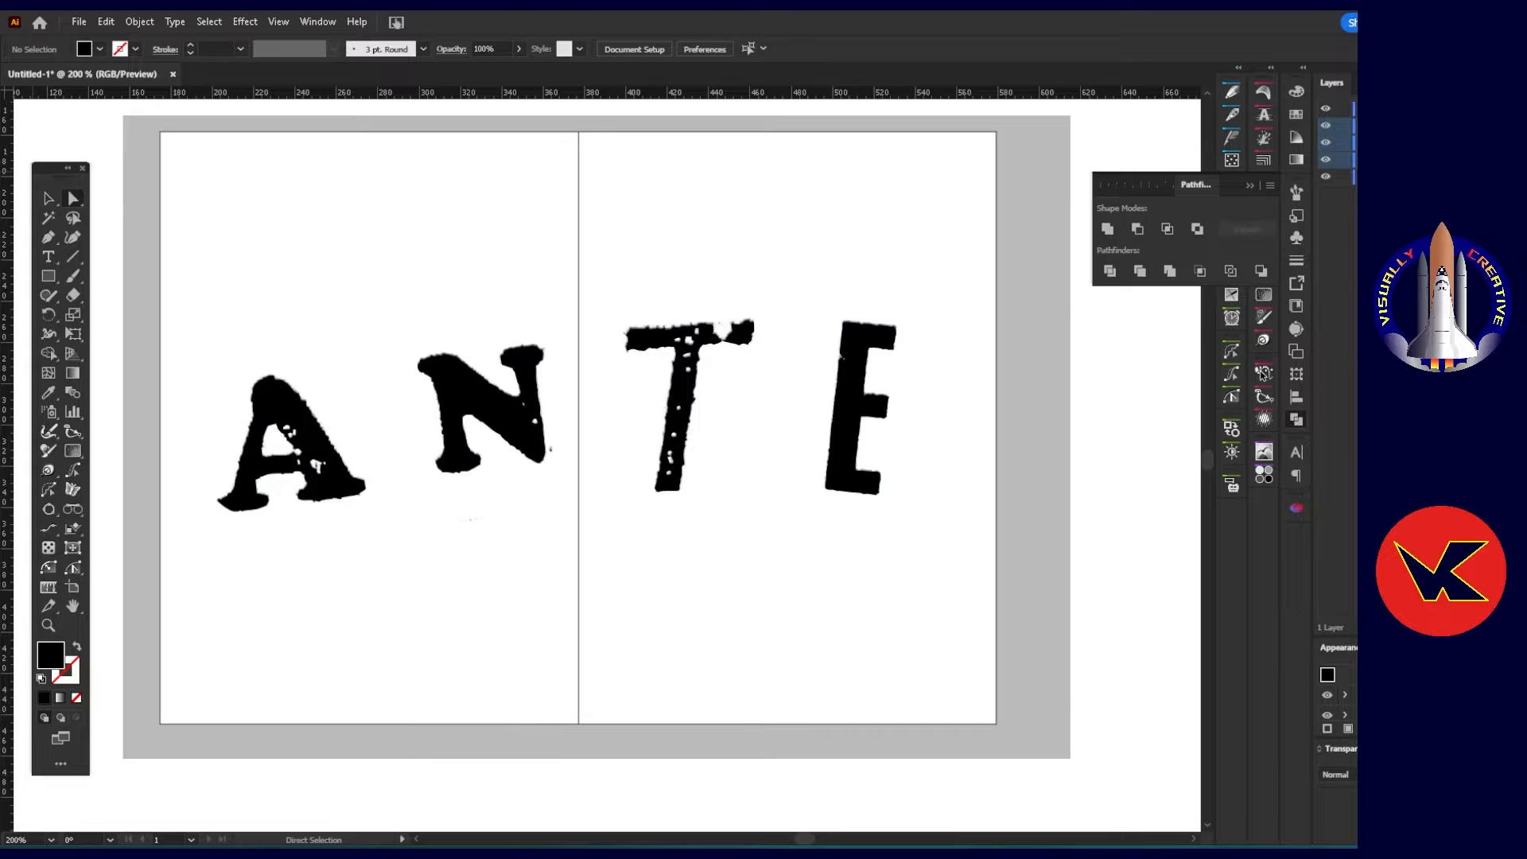
key("ctrl+a")
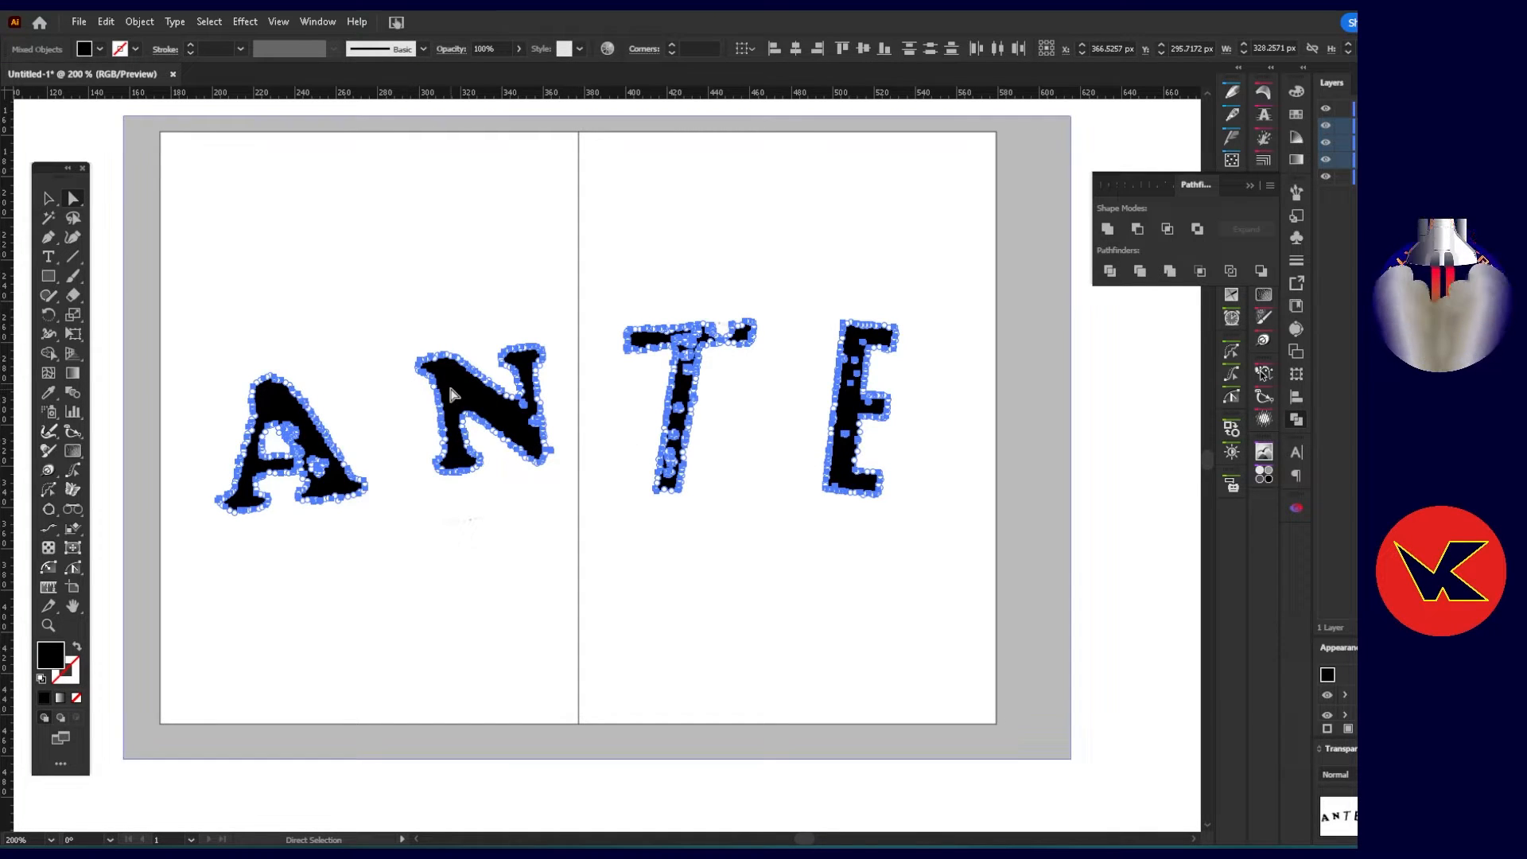
right_click(450, 394)
left_click(519, 595)
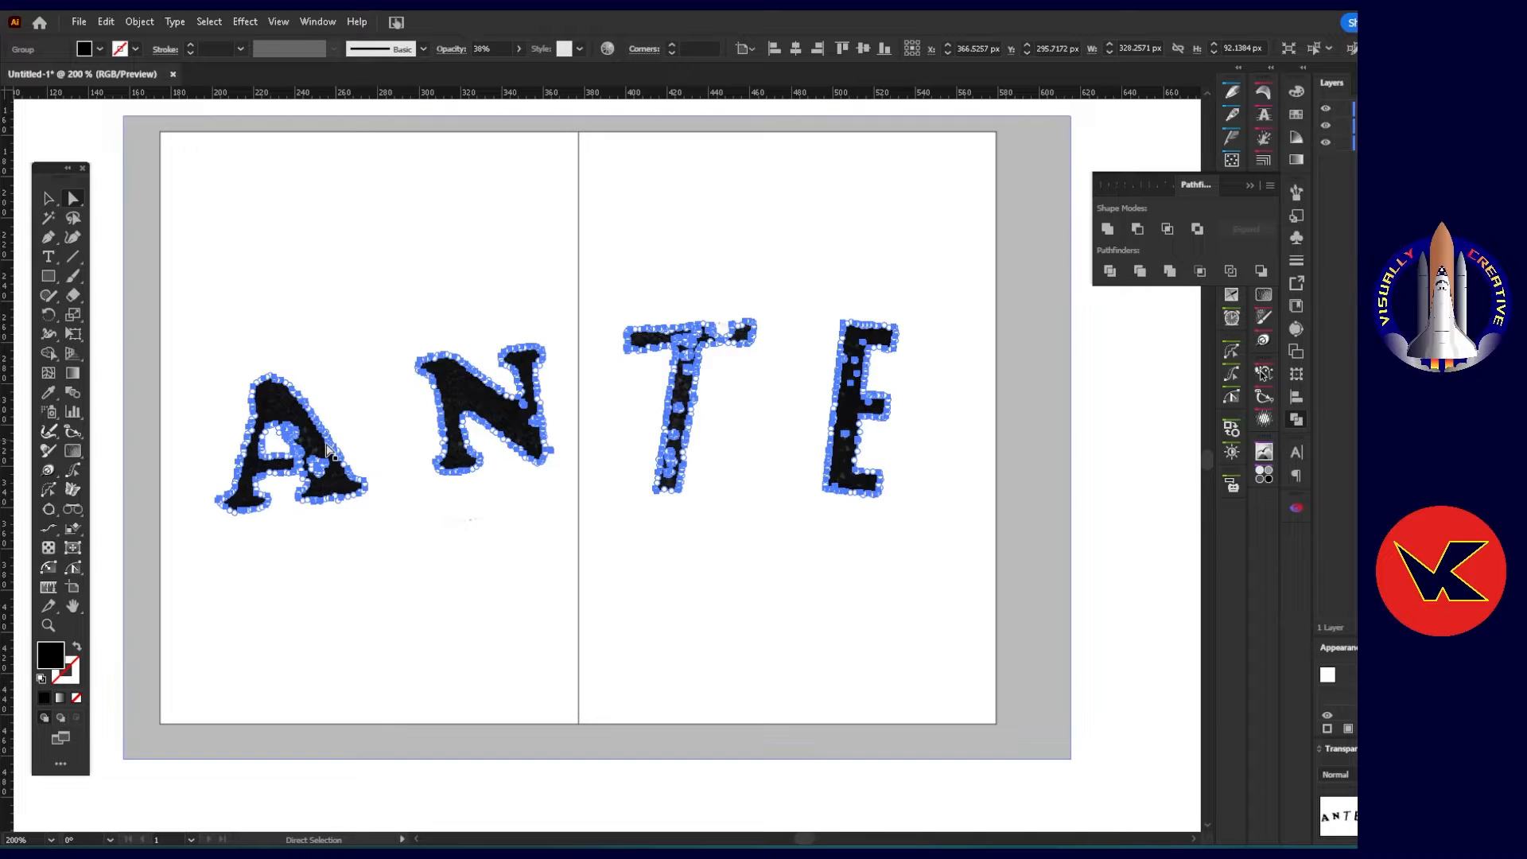
Try the lettering group at 93% and 46% opacity to compare its outlines with the original image underneath.
scroll(328, 444, "up", 5)
scroll(426, 428, "down", 3)
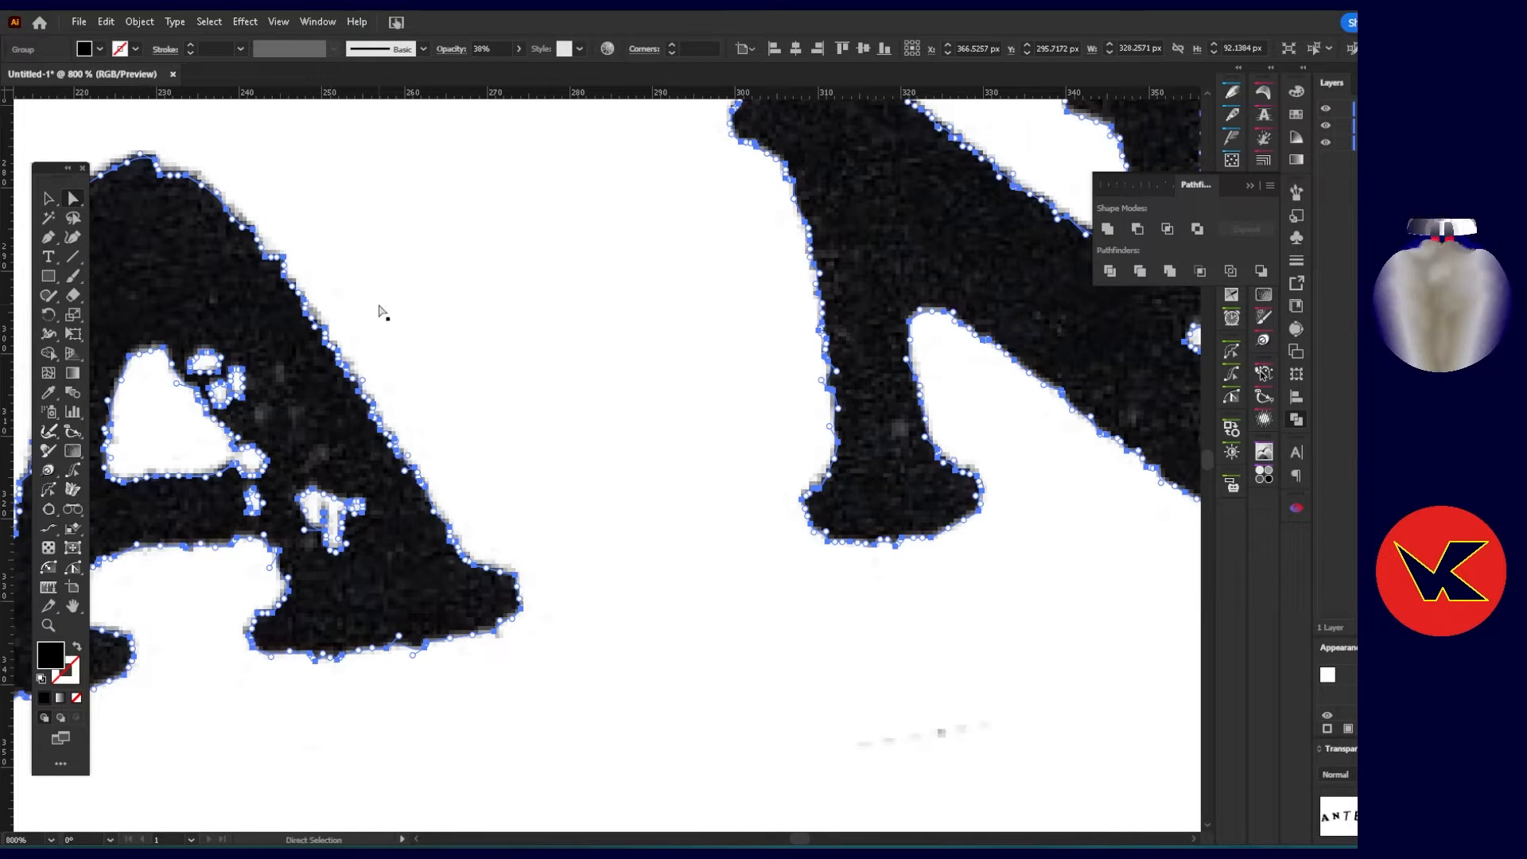
scroll(501, 344, "up", 2)
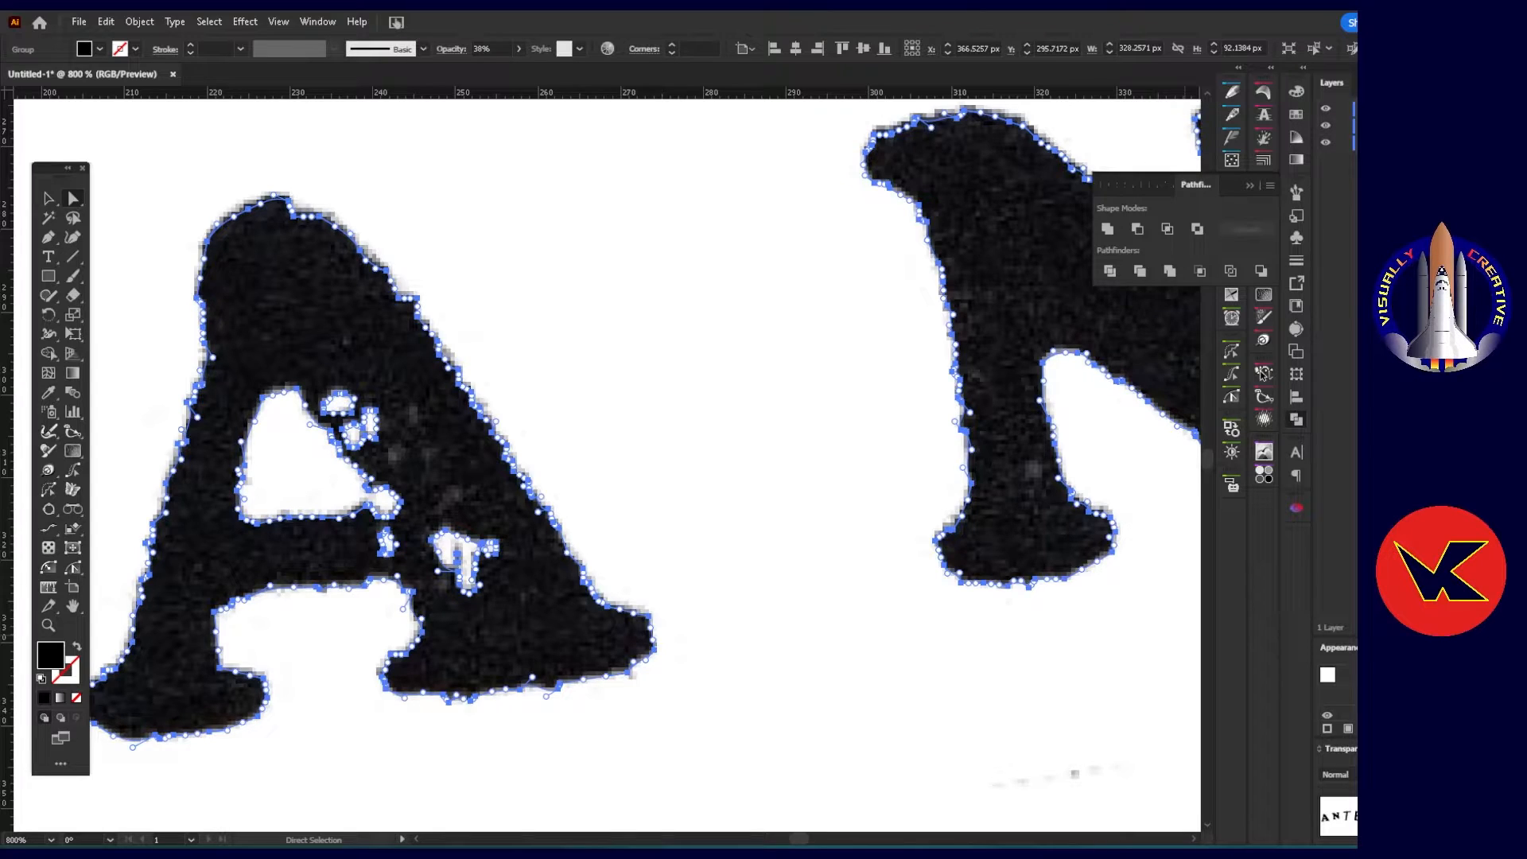
type("72")
key("Return")
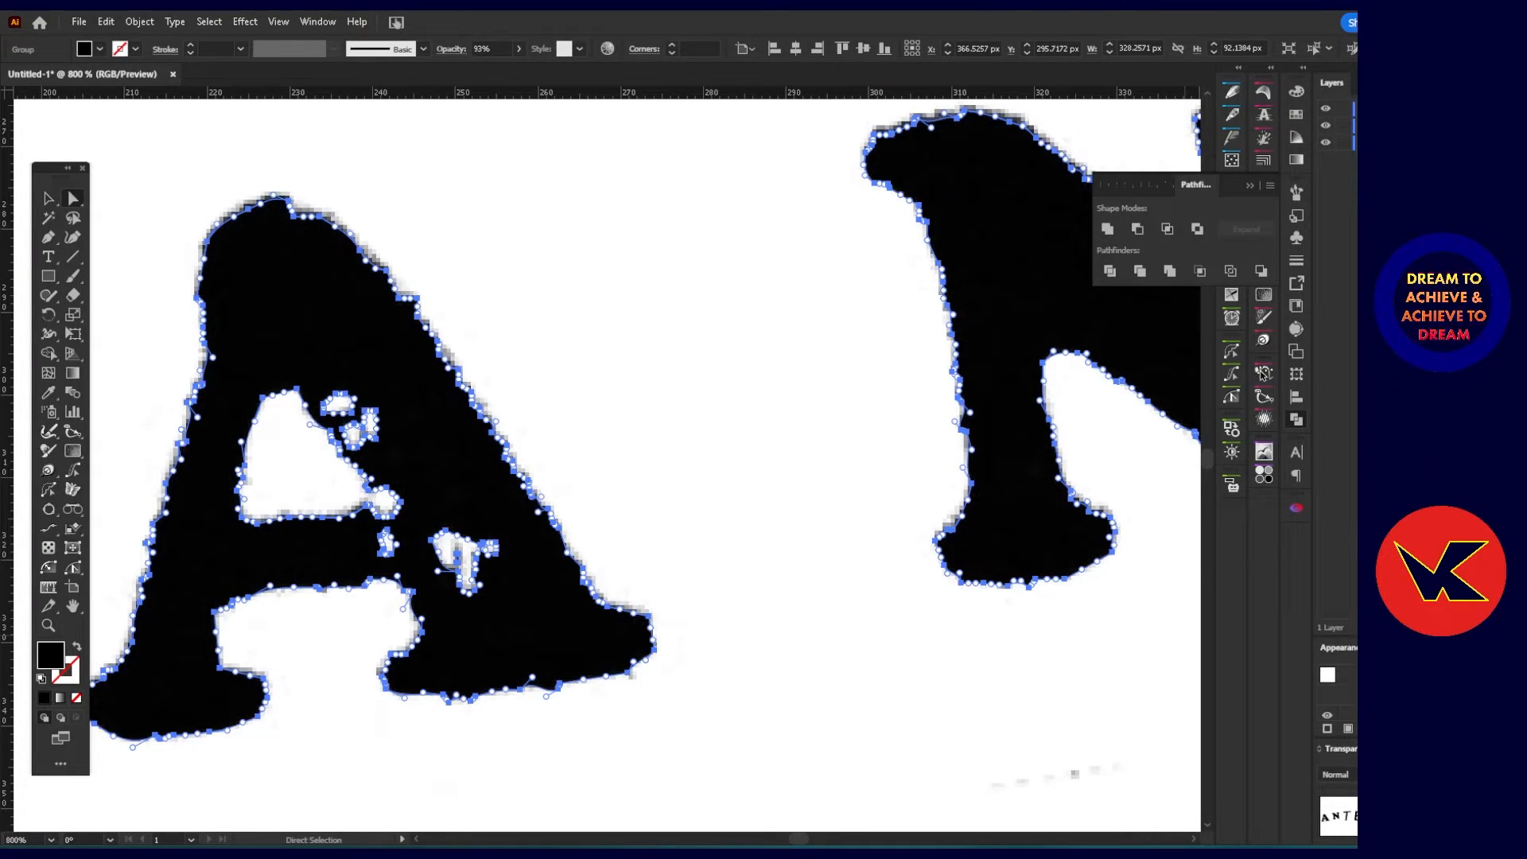
type("65")
key("Return")
type("46")
key("Return")
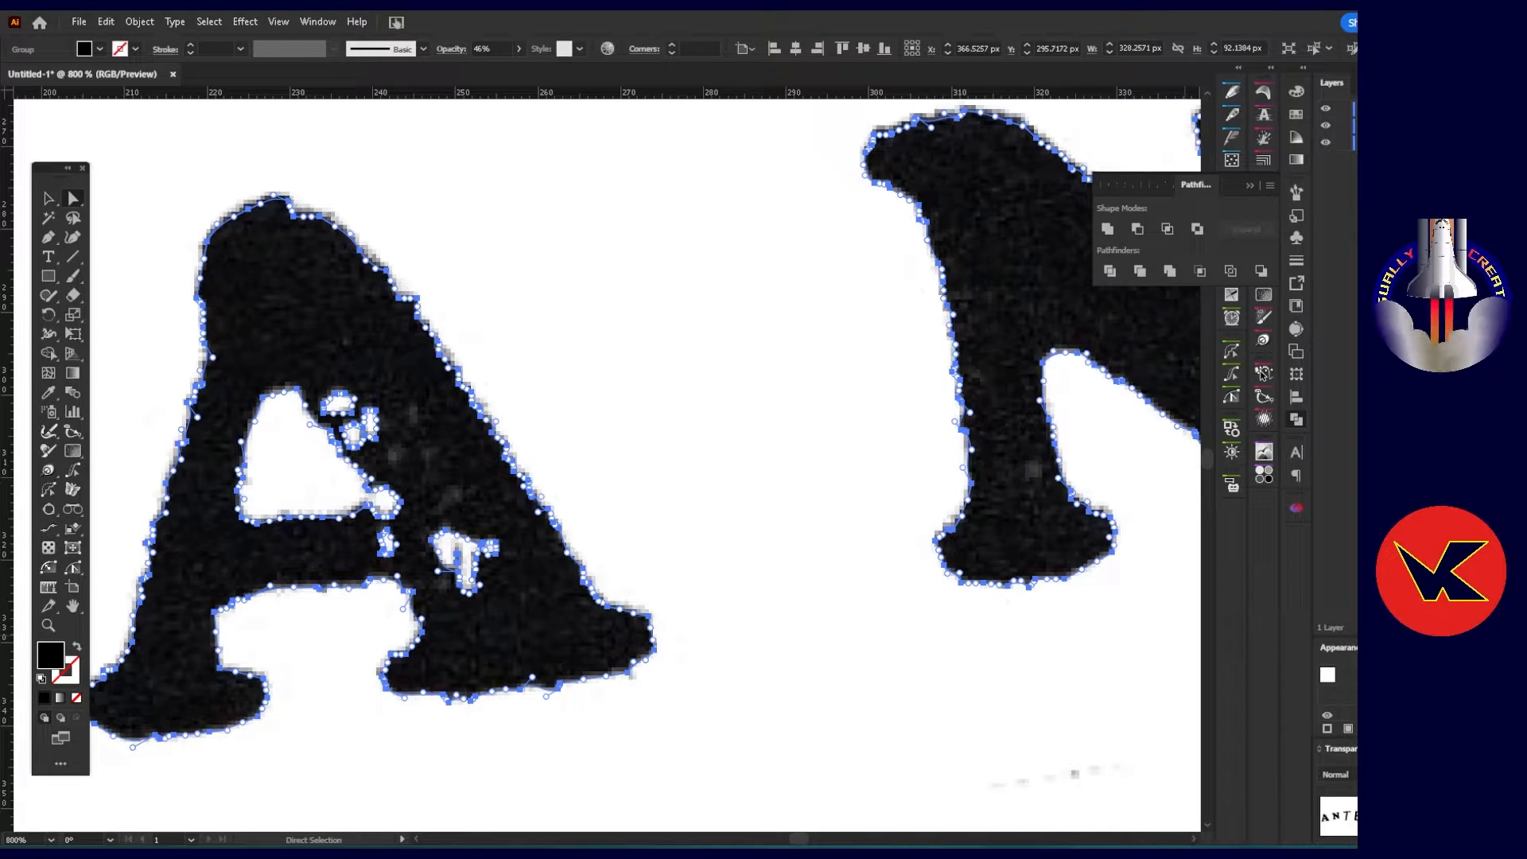
Set the lettering group's opacity to 29% and compare the A, N and T outlines with the image underneath.
type("29")
key("Return")
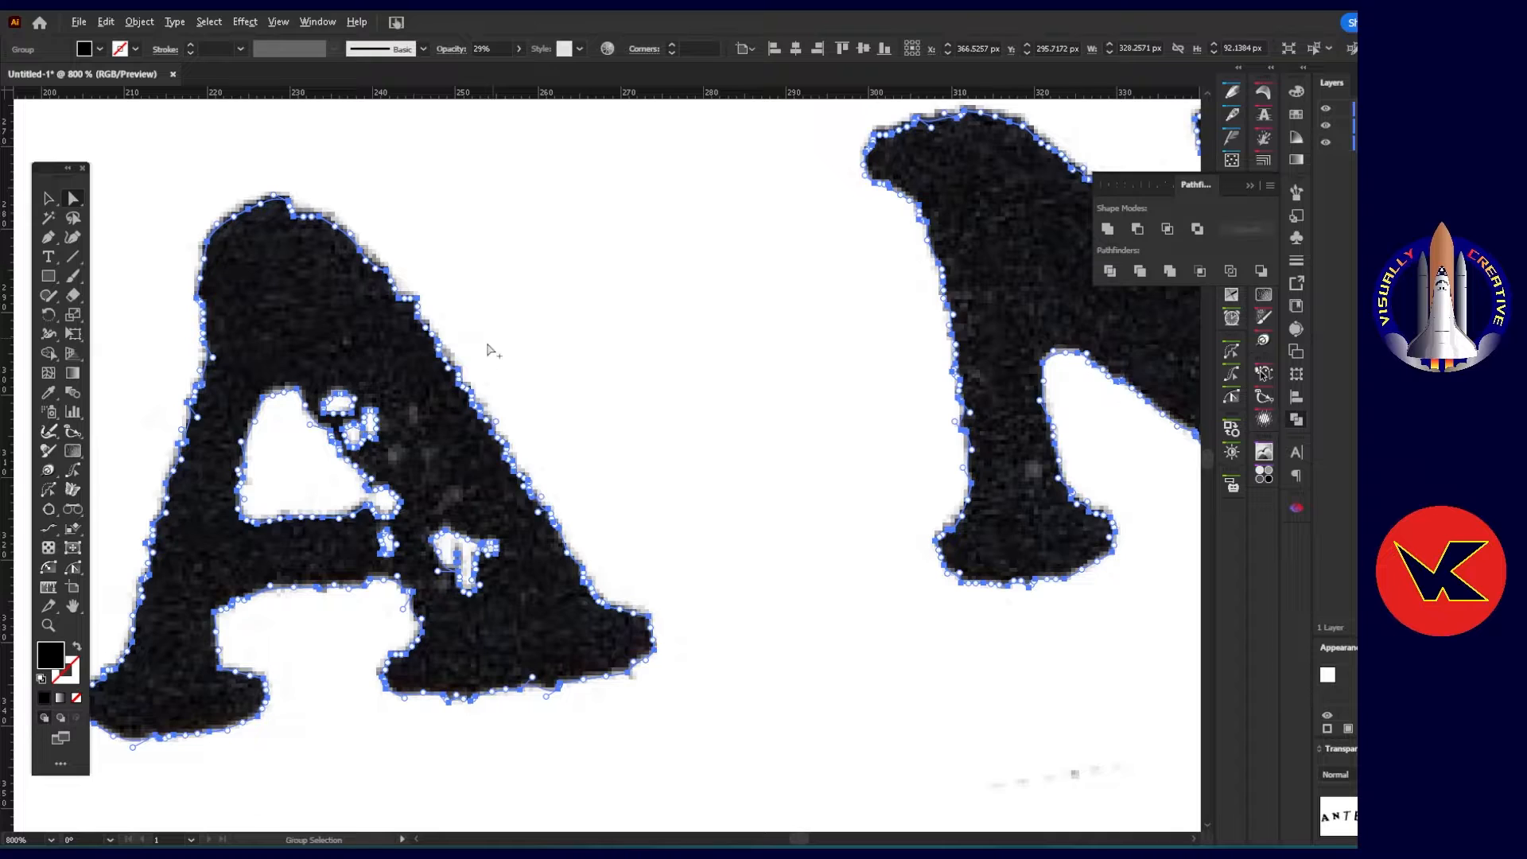
scroll(486, 350, "down", 5)
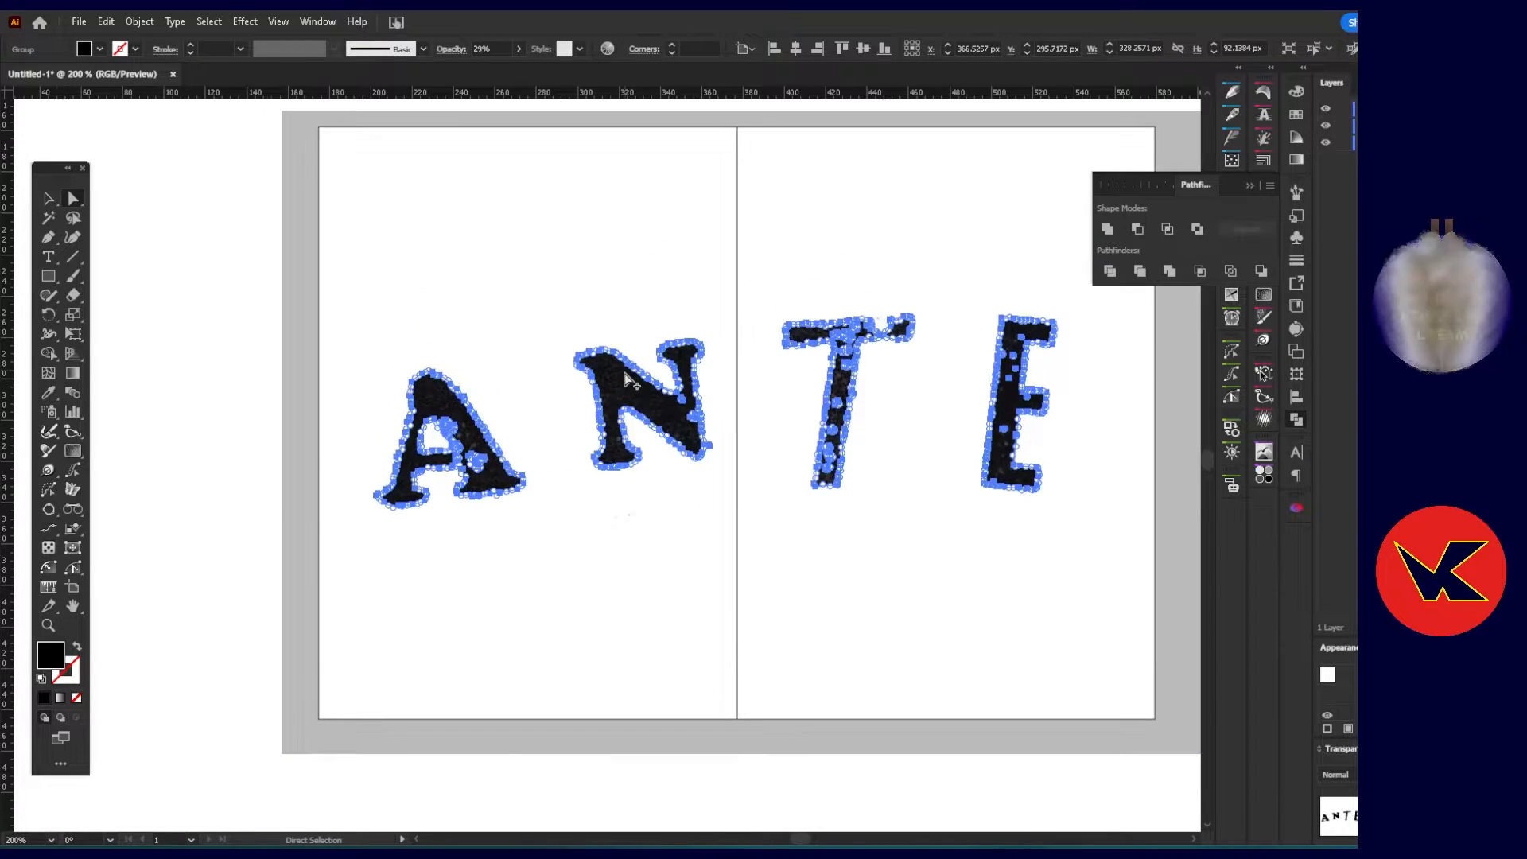
scroll(629, 380, "up", 5)
scroll(511, 455, "down", 2)
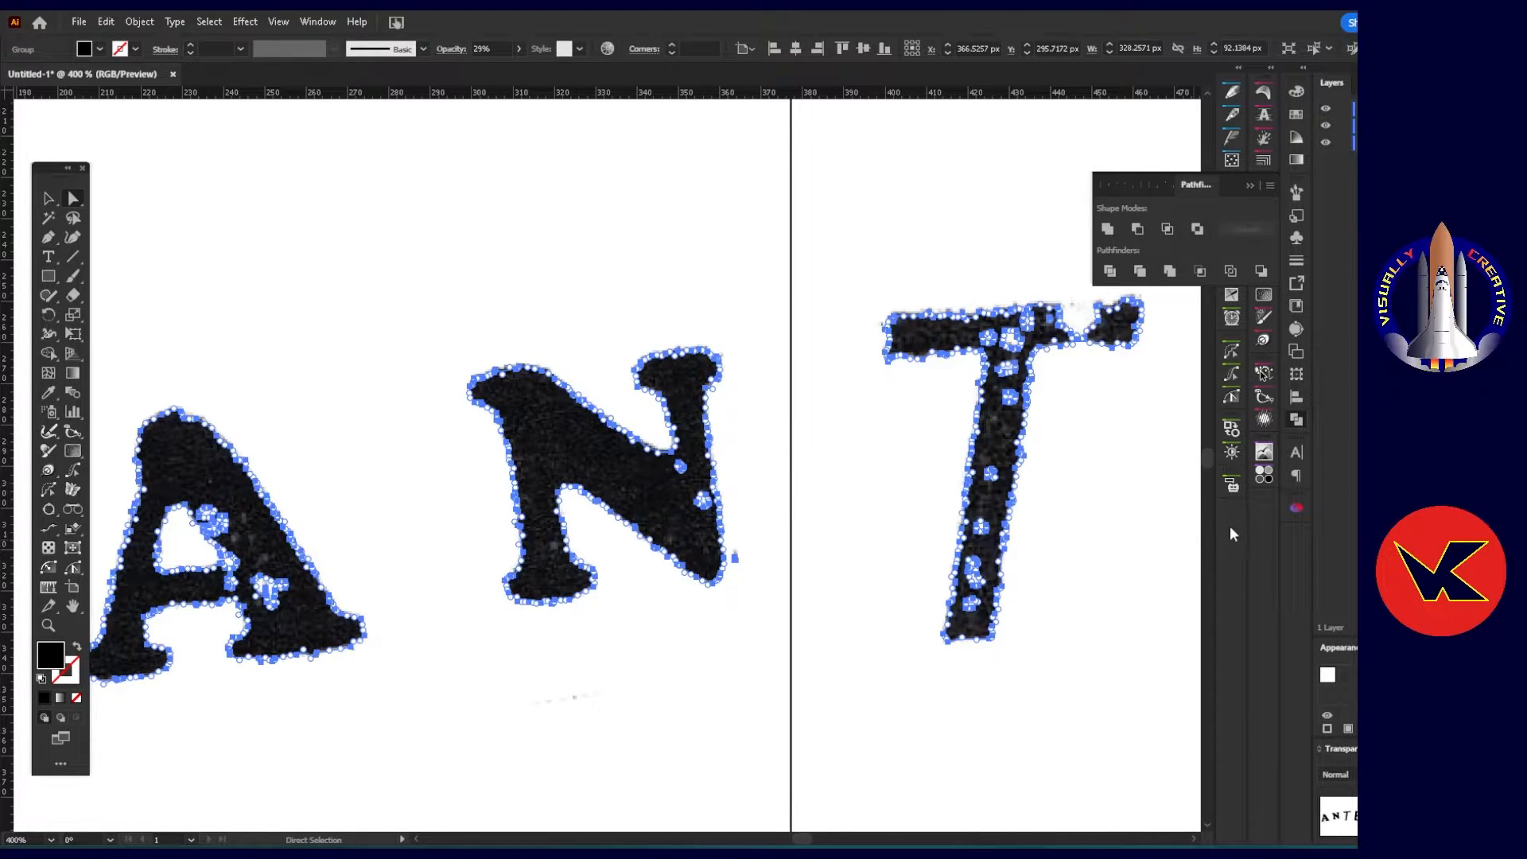
Shift the lettering group about 4 px to the right and hide the original image.
left_click(1249, 184)
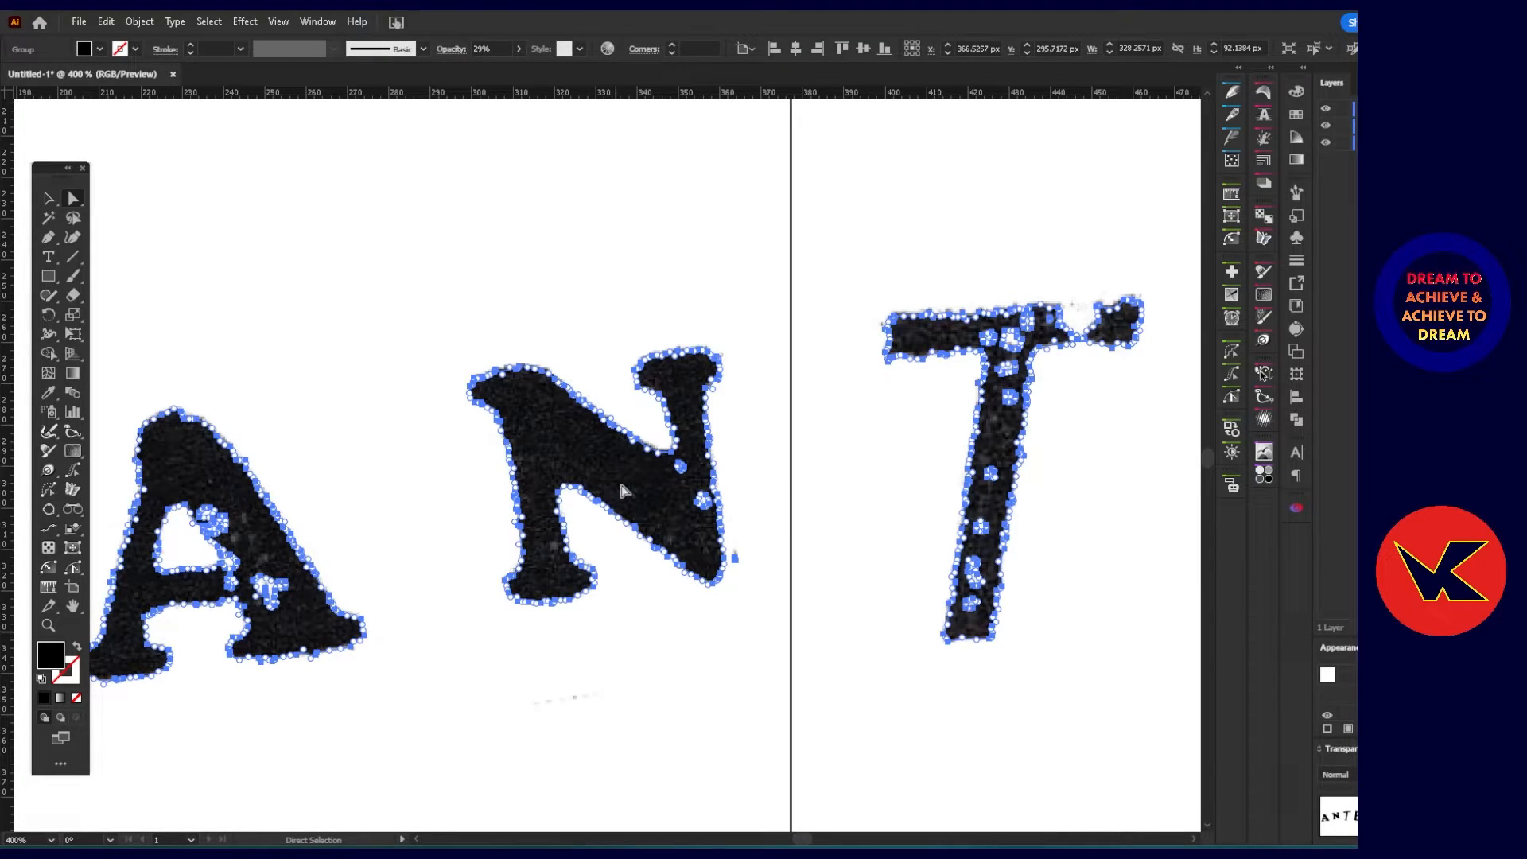
mouse_move(637, 489)
left_mouse_down()
mouse_move(658, 437)
mouse_move(661, 499)
left_mouse_up()
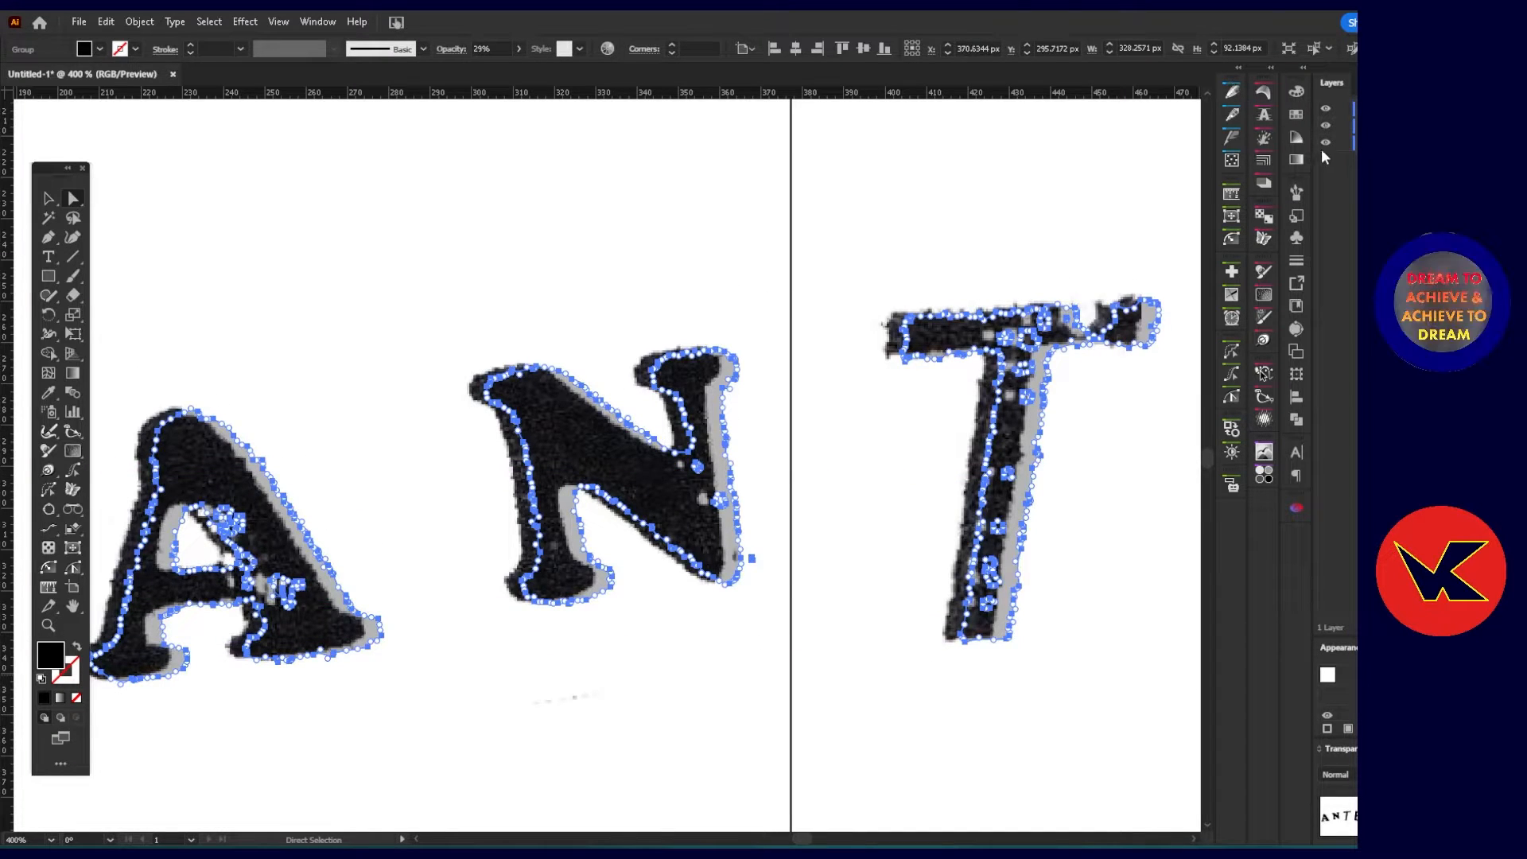
left_click(1325, 143)
scroll(695, 541, "down", 3)
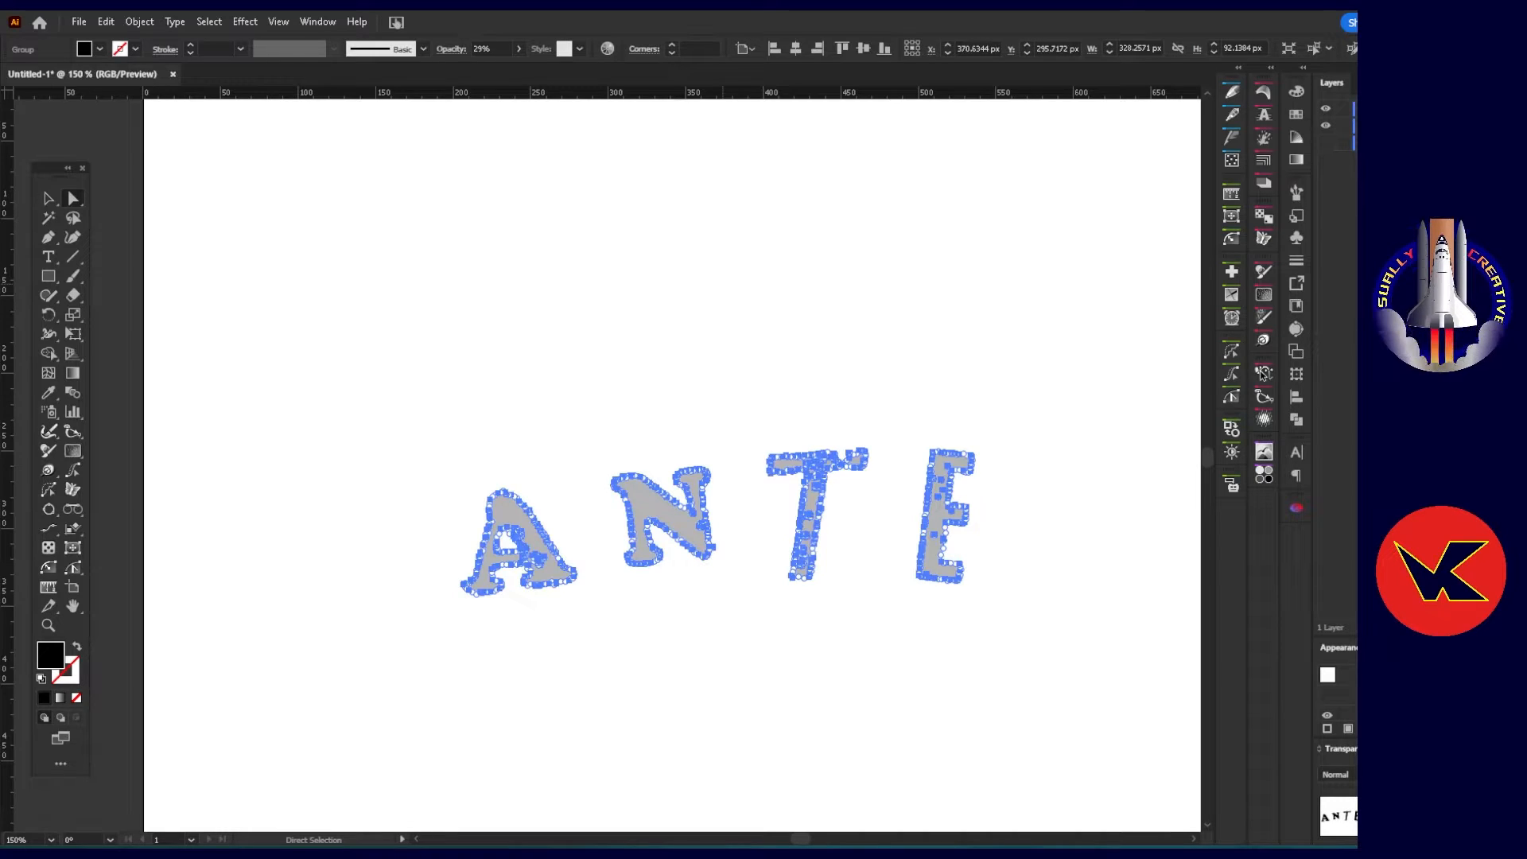
Set the lettering group's opacity to 100% and deselect it.
key("Return")
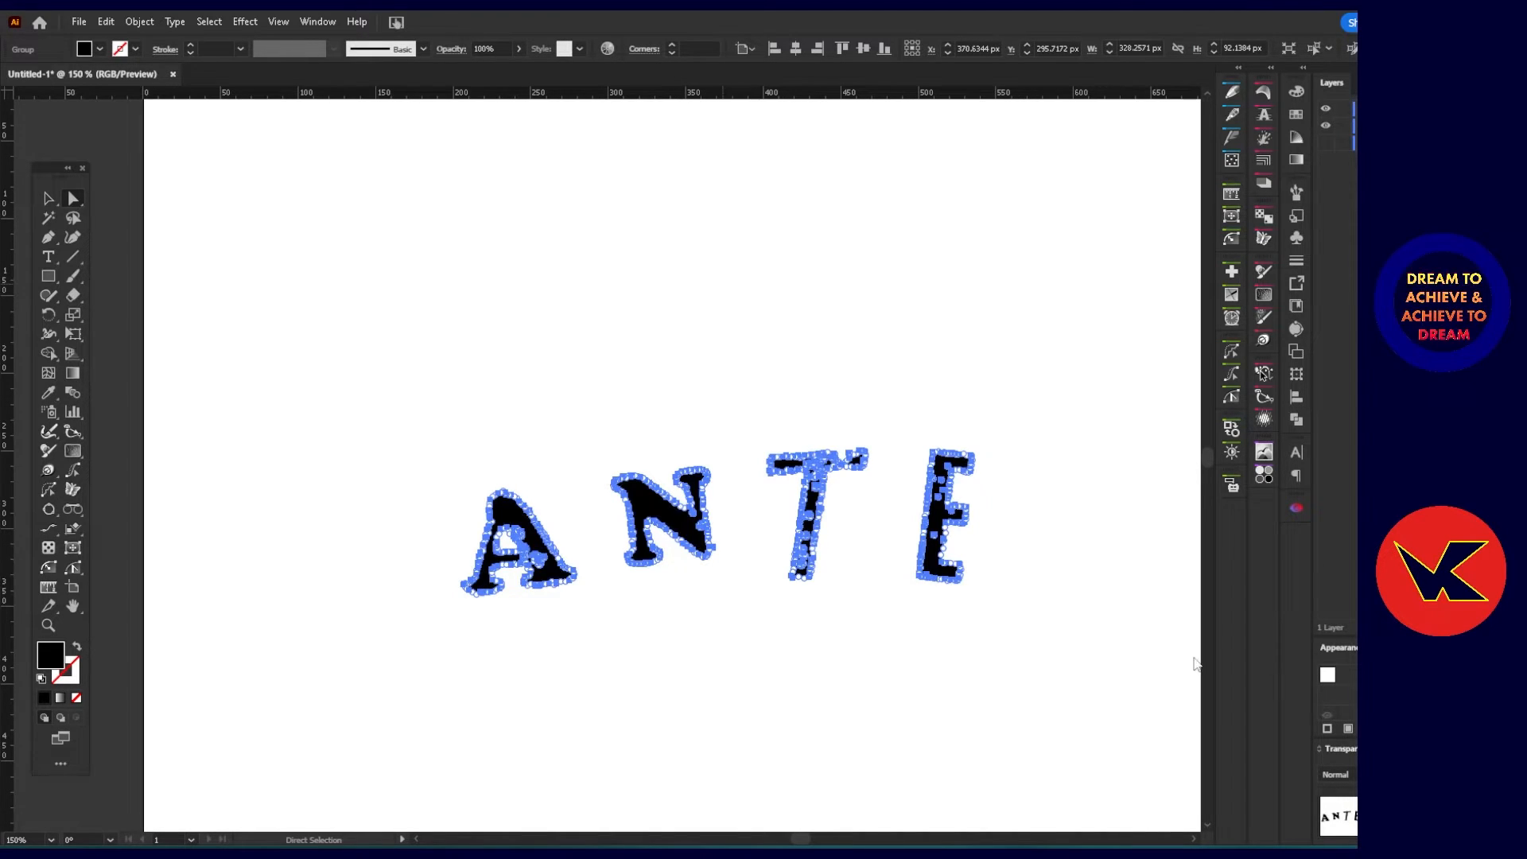
left_click(746, 582)
left_click_drag(746, 531, 649, 520)
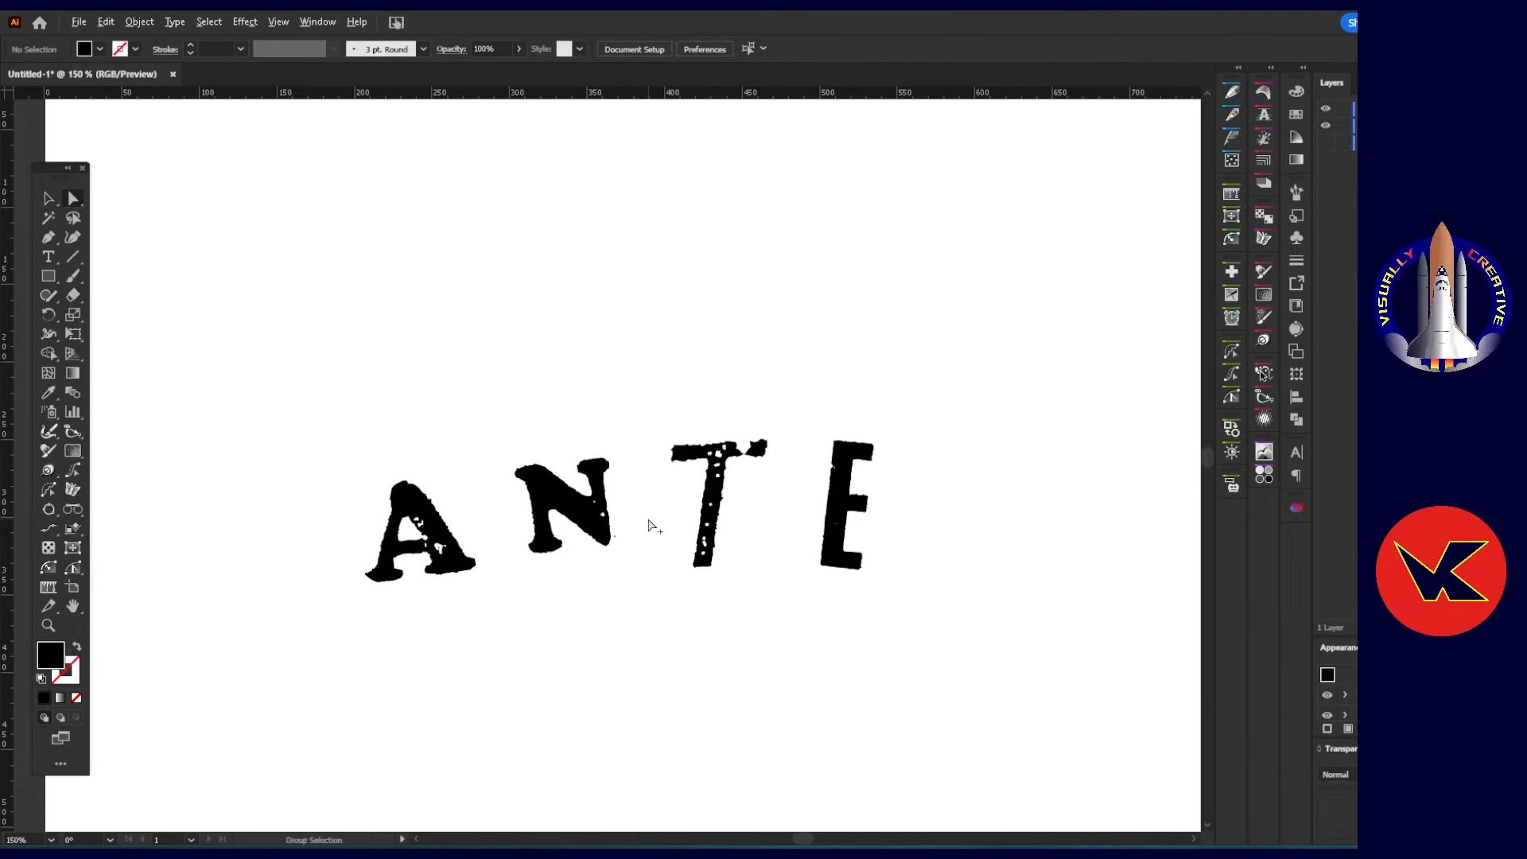
scroll(649, 525, "up", 1)
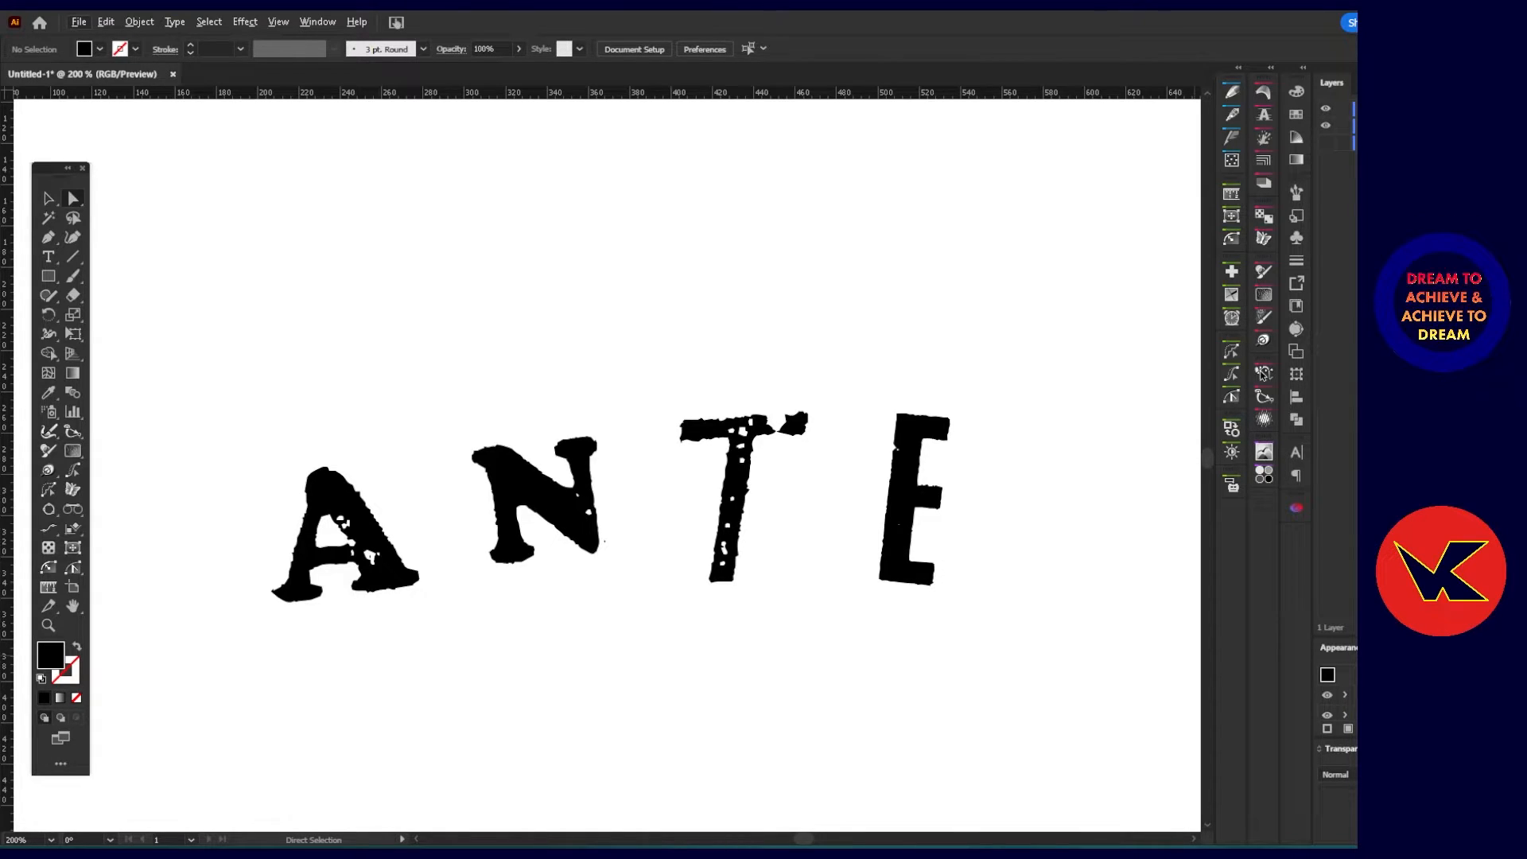
Browse the texture library past Old-Bandage-Tin and OldTrain Plate Blue - KO, and choose the Noise texture.
left_click(1265, 301)
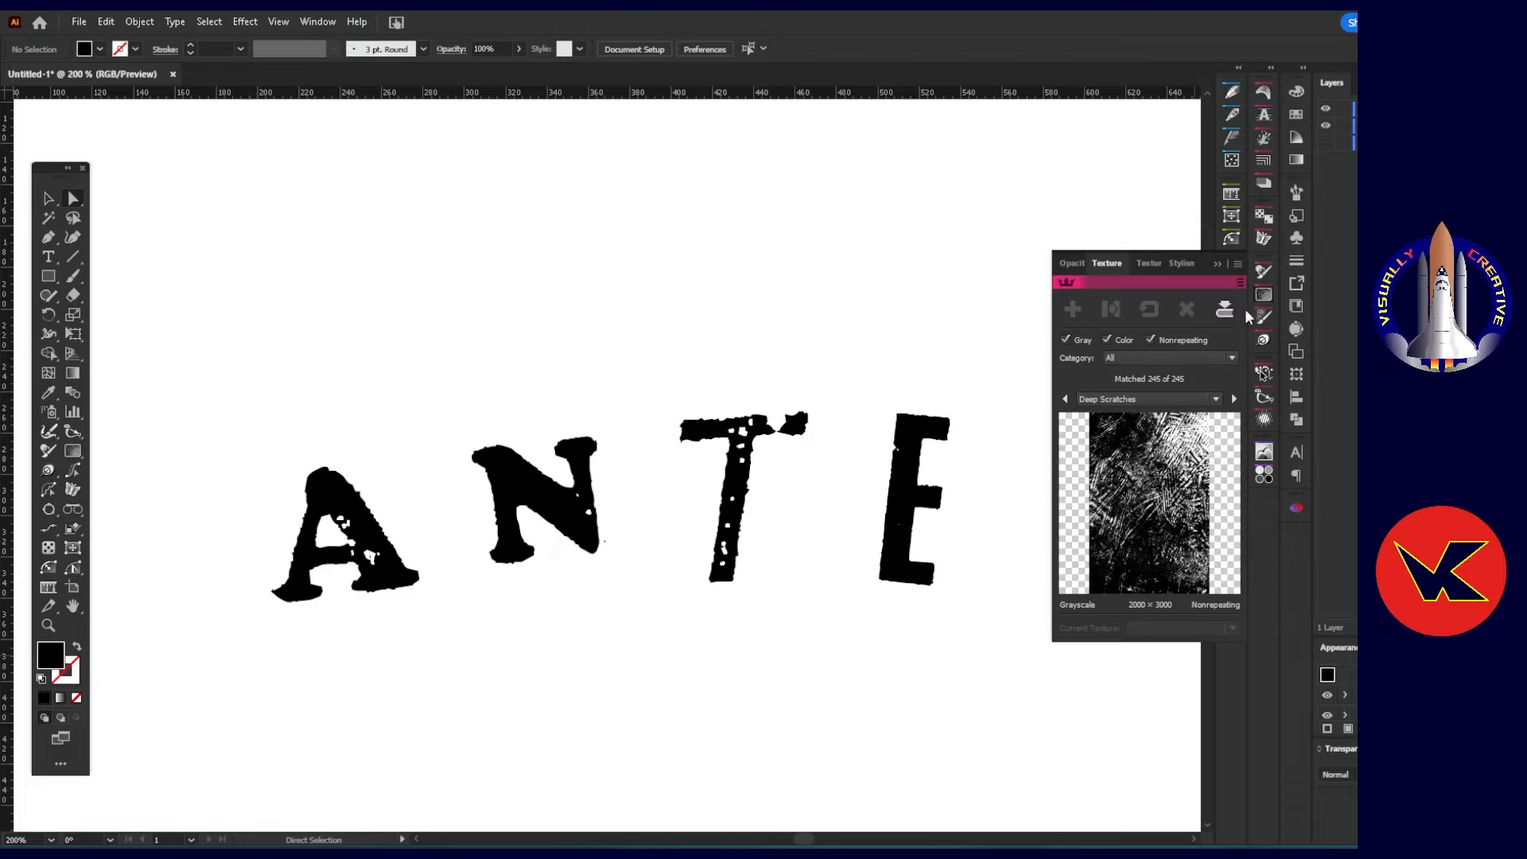
left_click(1217, 399)
left_click_drag(1213, 509, 1200, 579)
left_click(1201, 589)
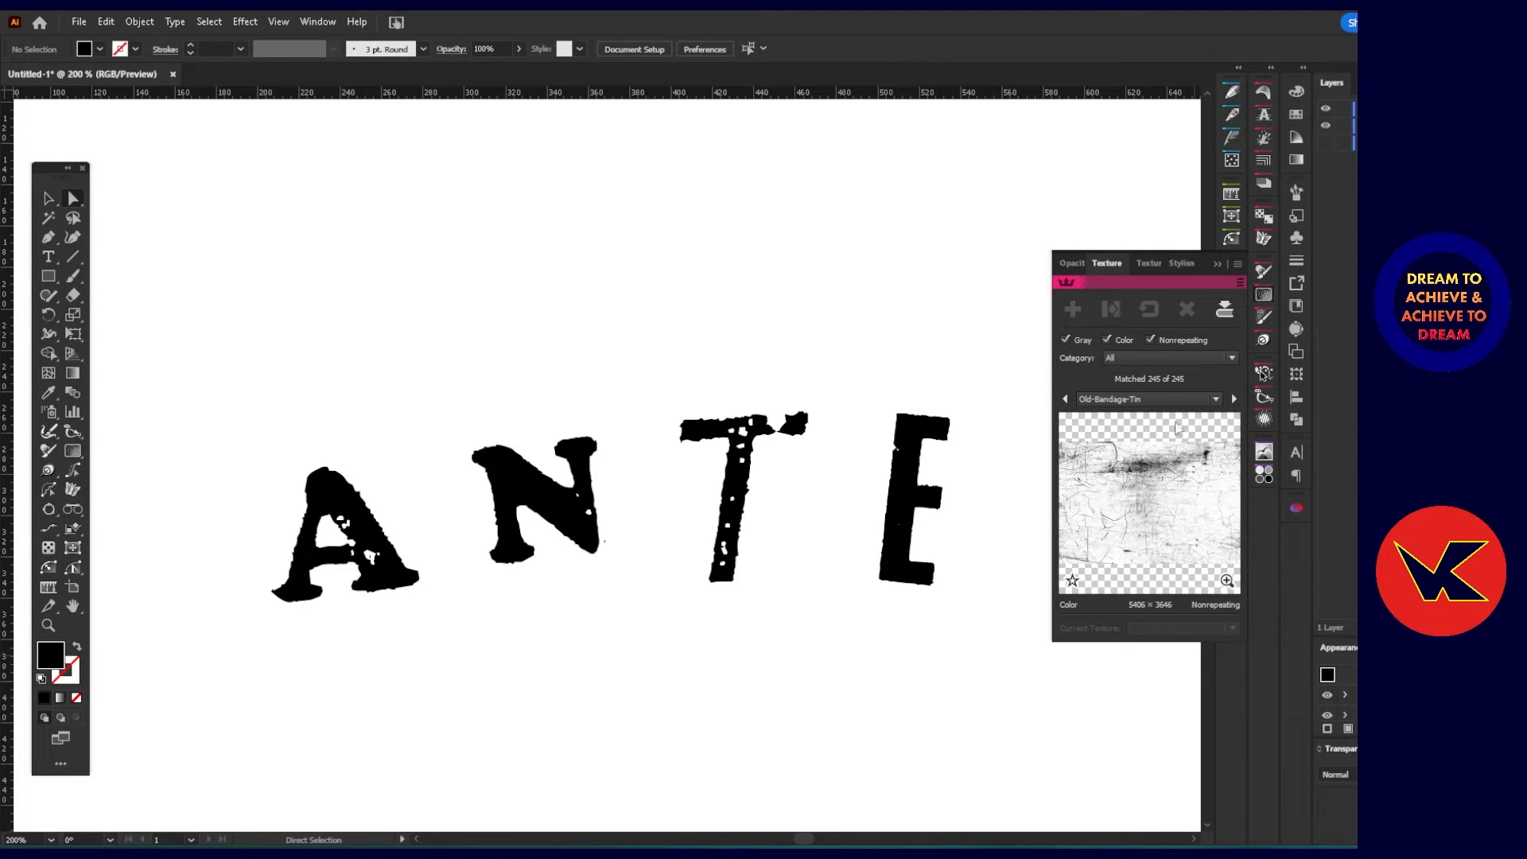
left_click(1234, 400)
left_click(1204, 402)
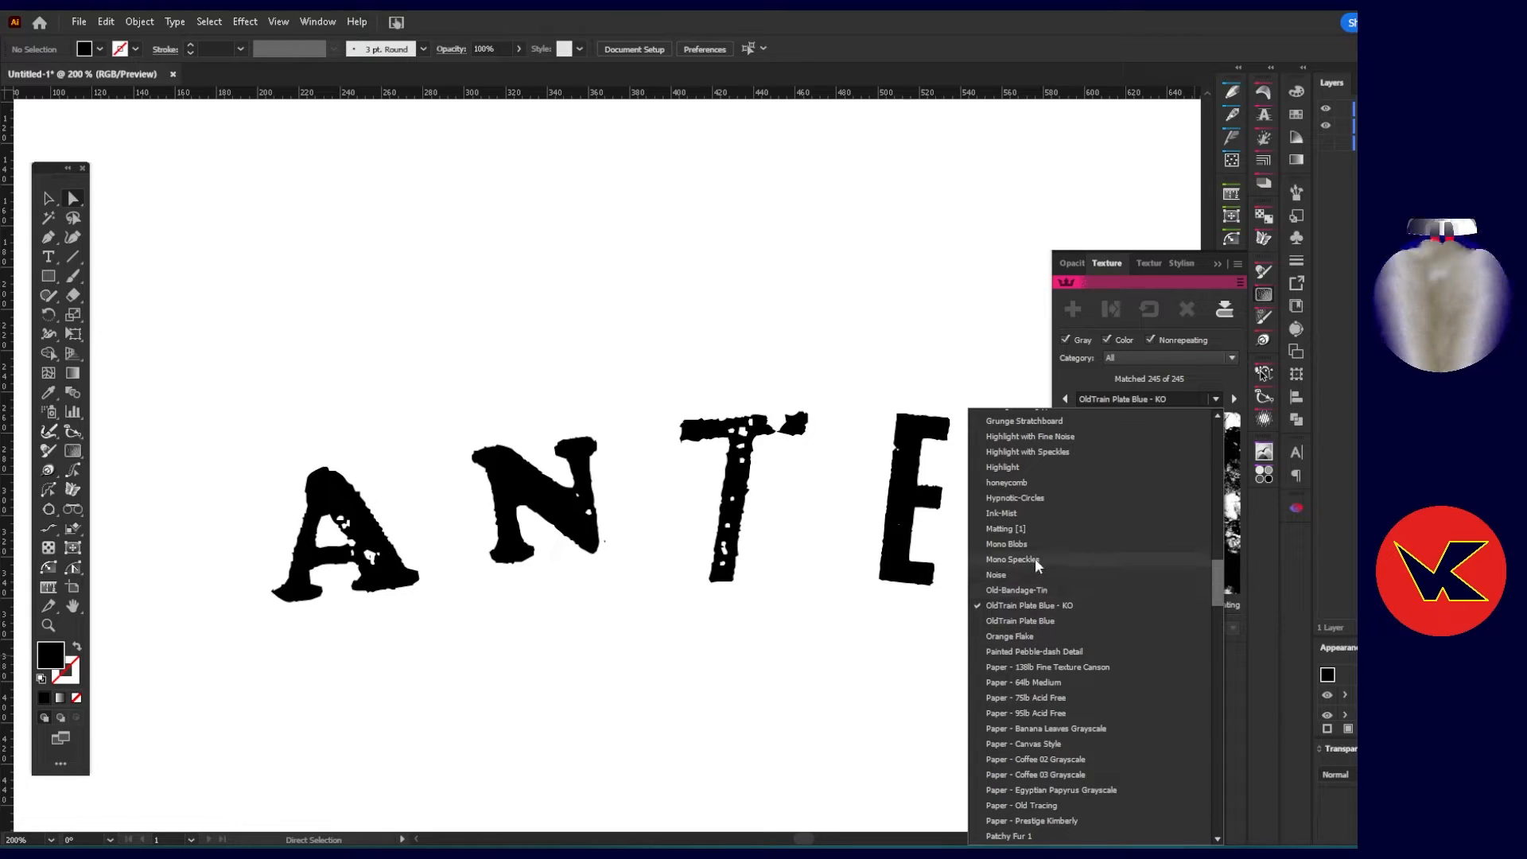
left_click(1019, 574)
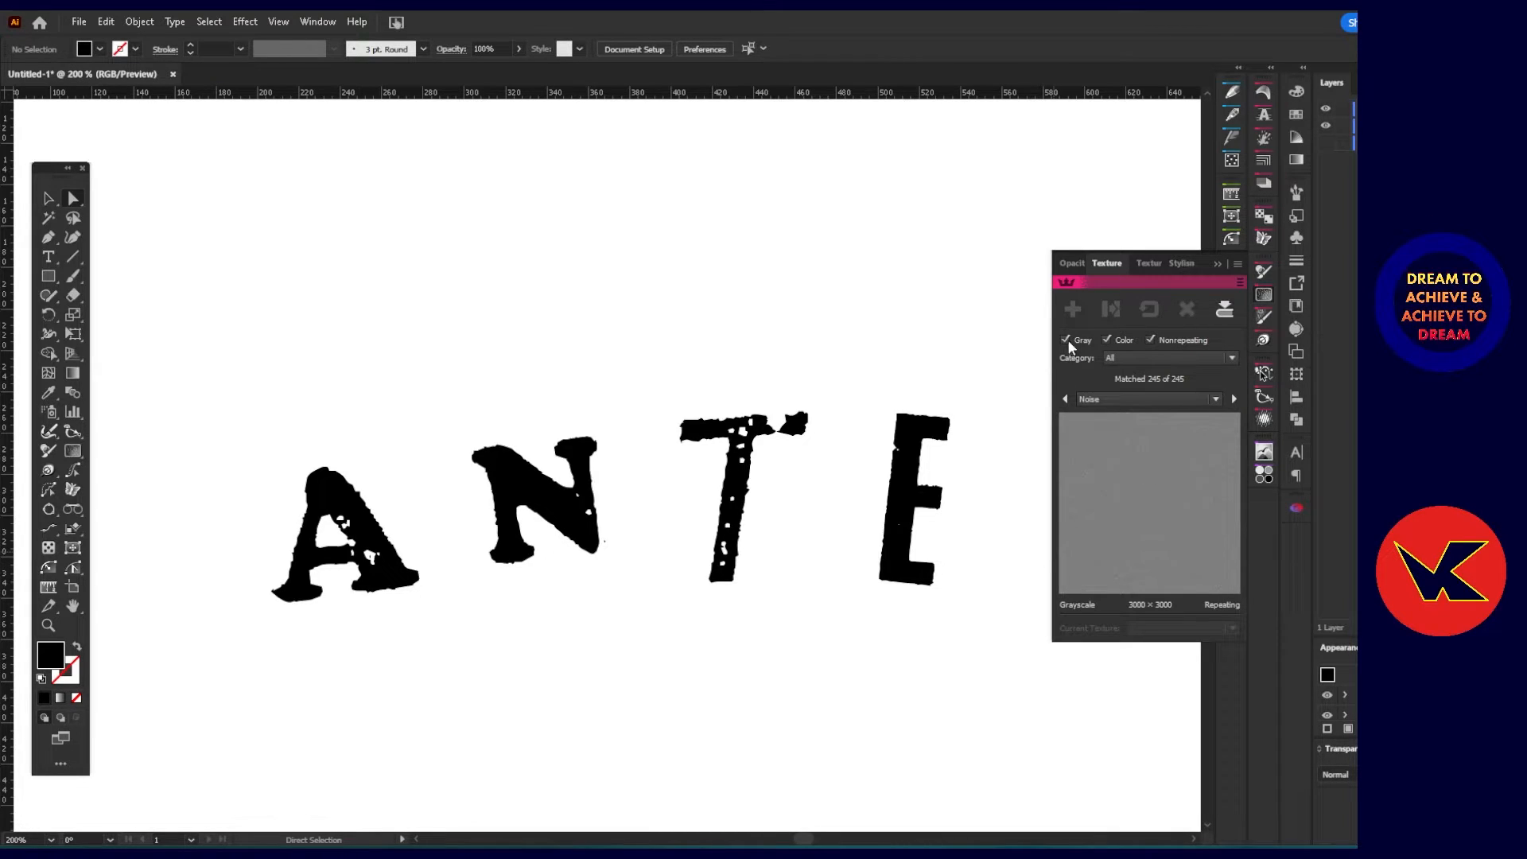
Select all the ANTE letter shapes and try to make them into one compound path.
left_click(917, 458)
left_click(745, 468, "shift")
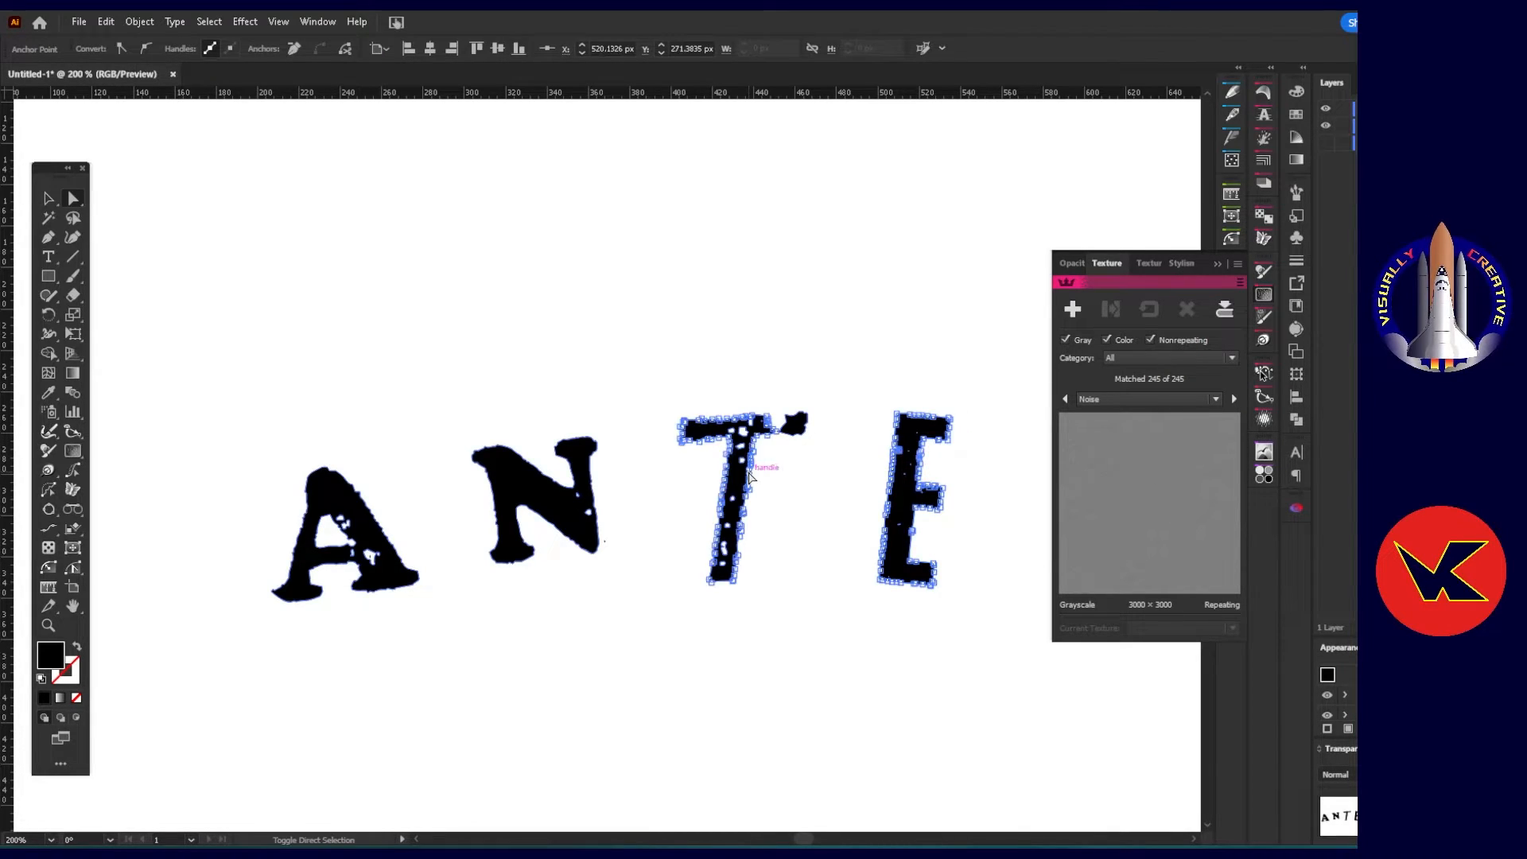
left_click(512, 519, "shift")
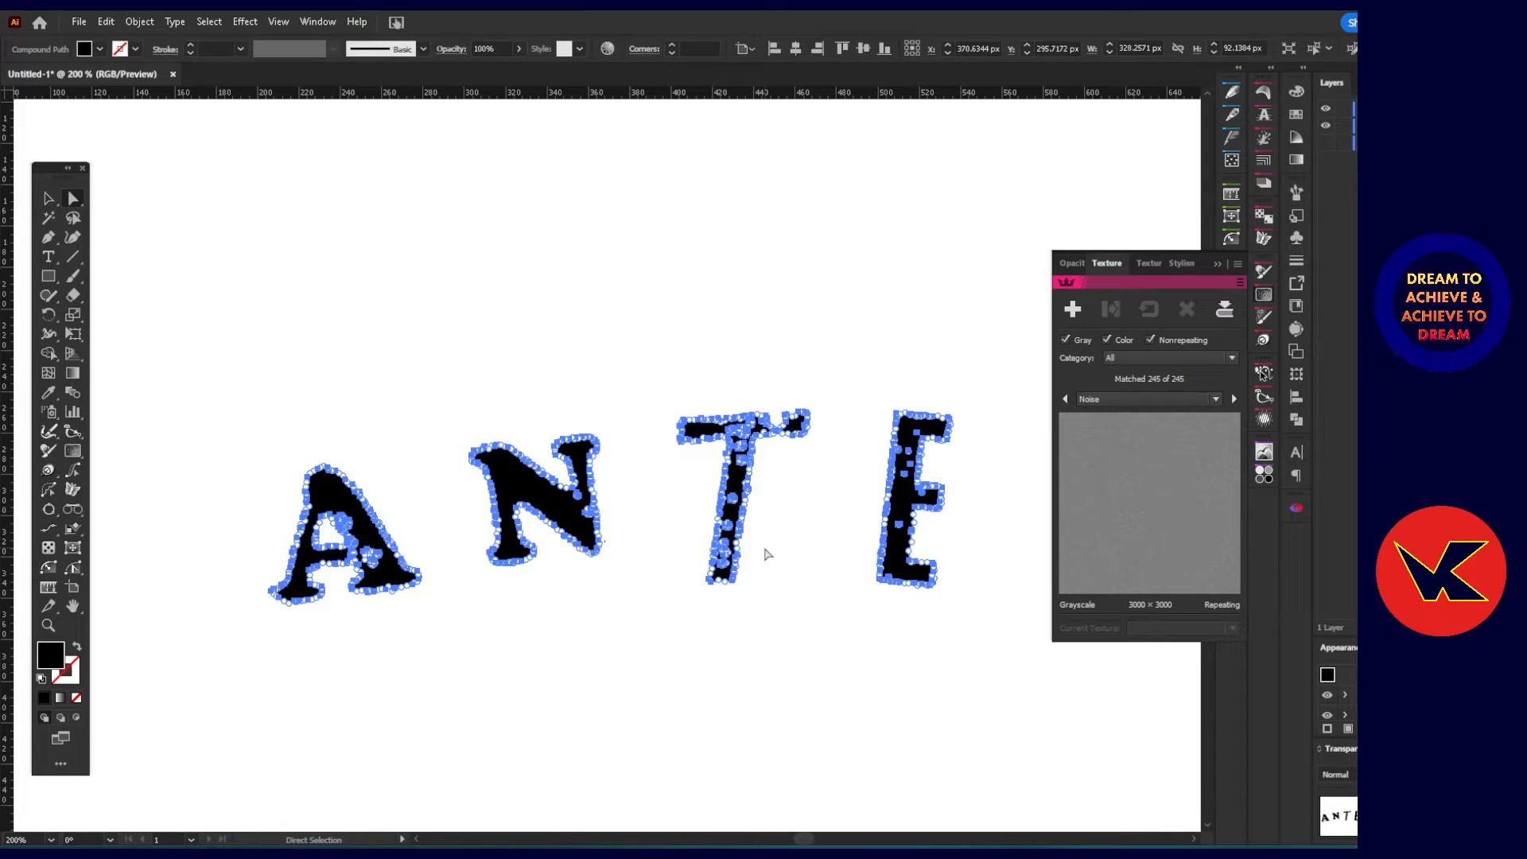
left_click(139, 21)
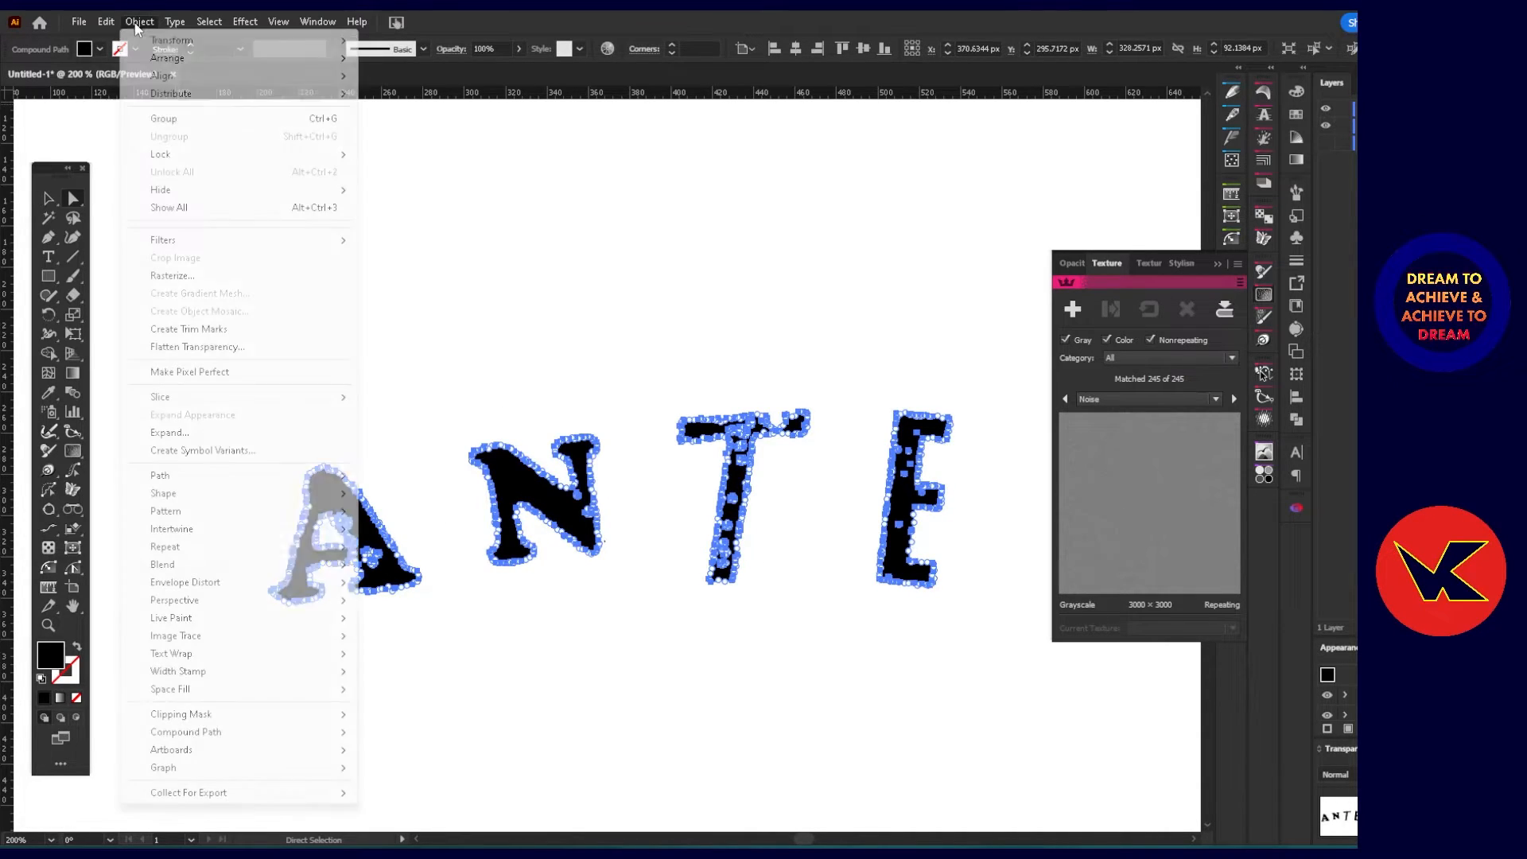
mouse_move(338, 731)
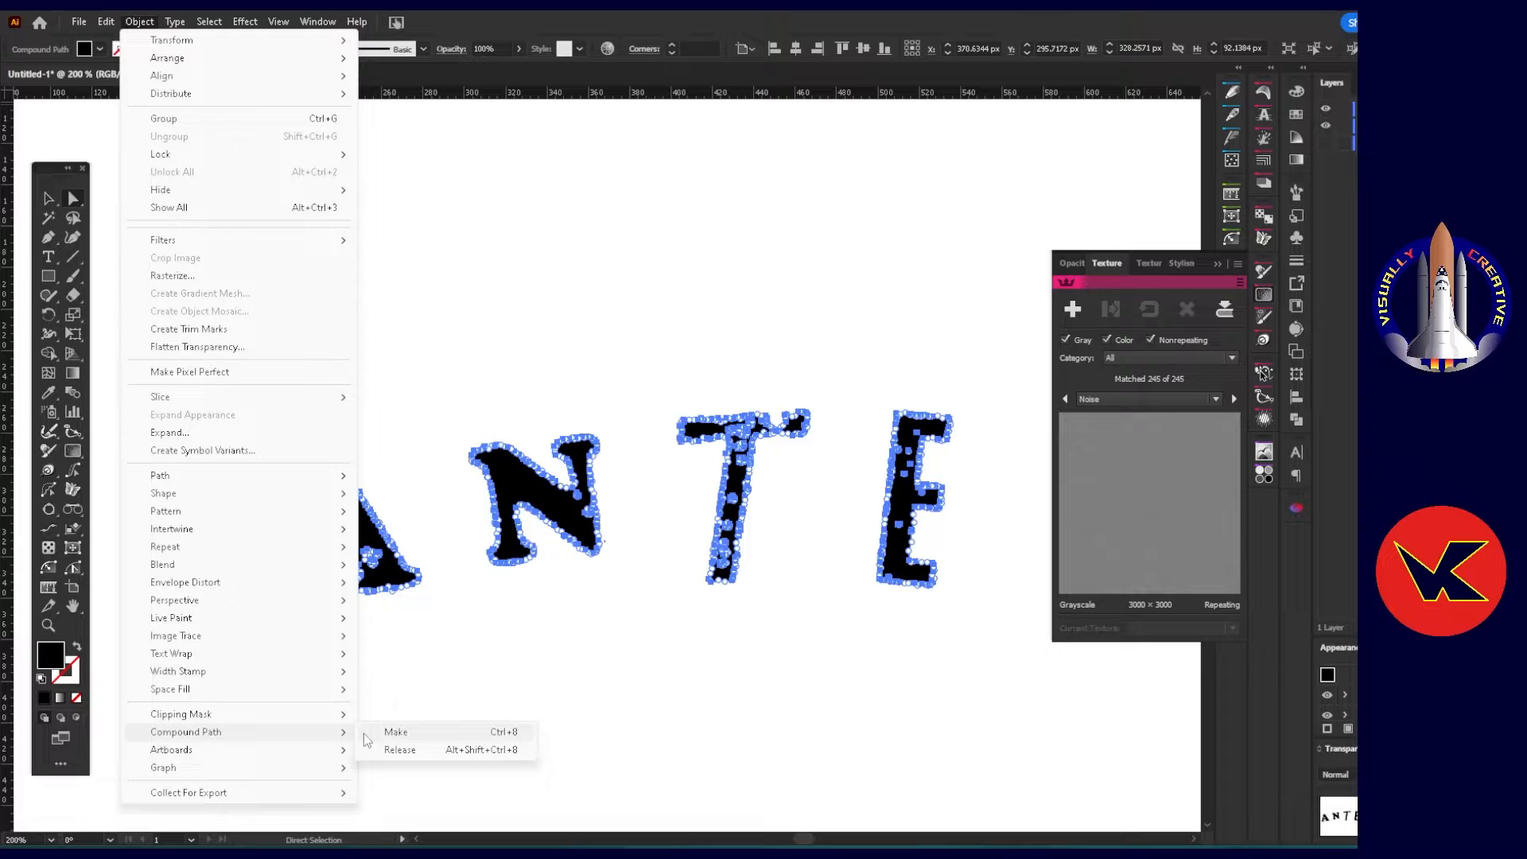
left_click(408, 739)
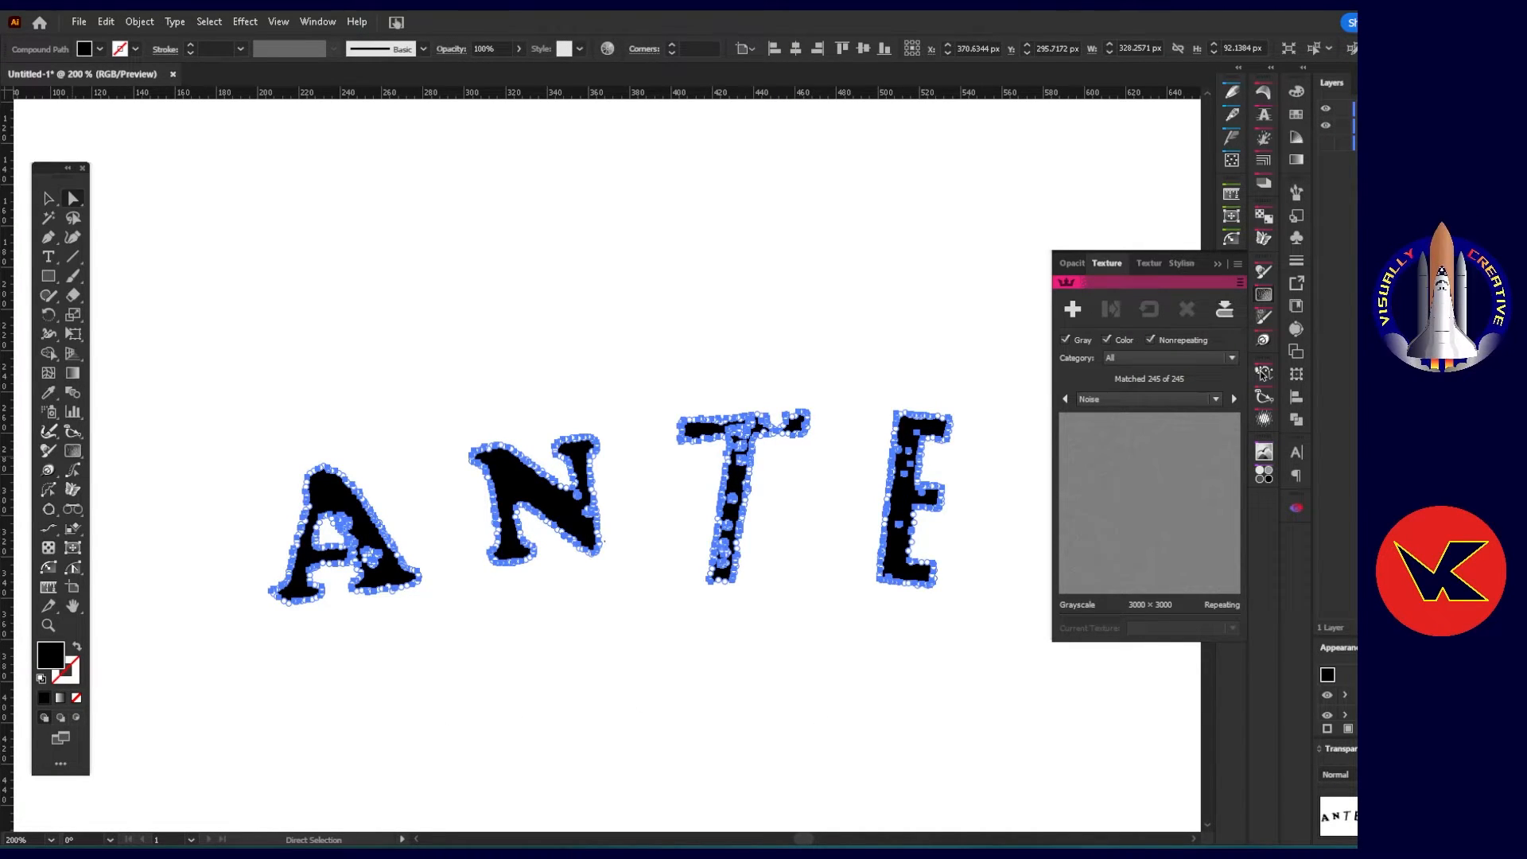
Reselect the whole ANTE lettering and group it.
right_click(524, 488)
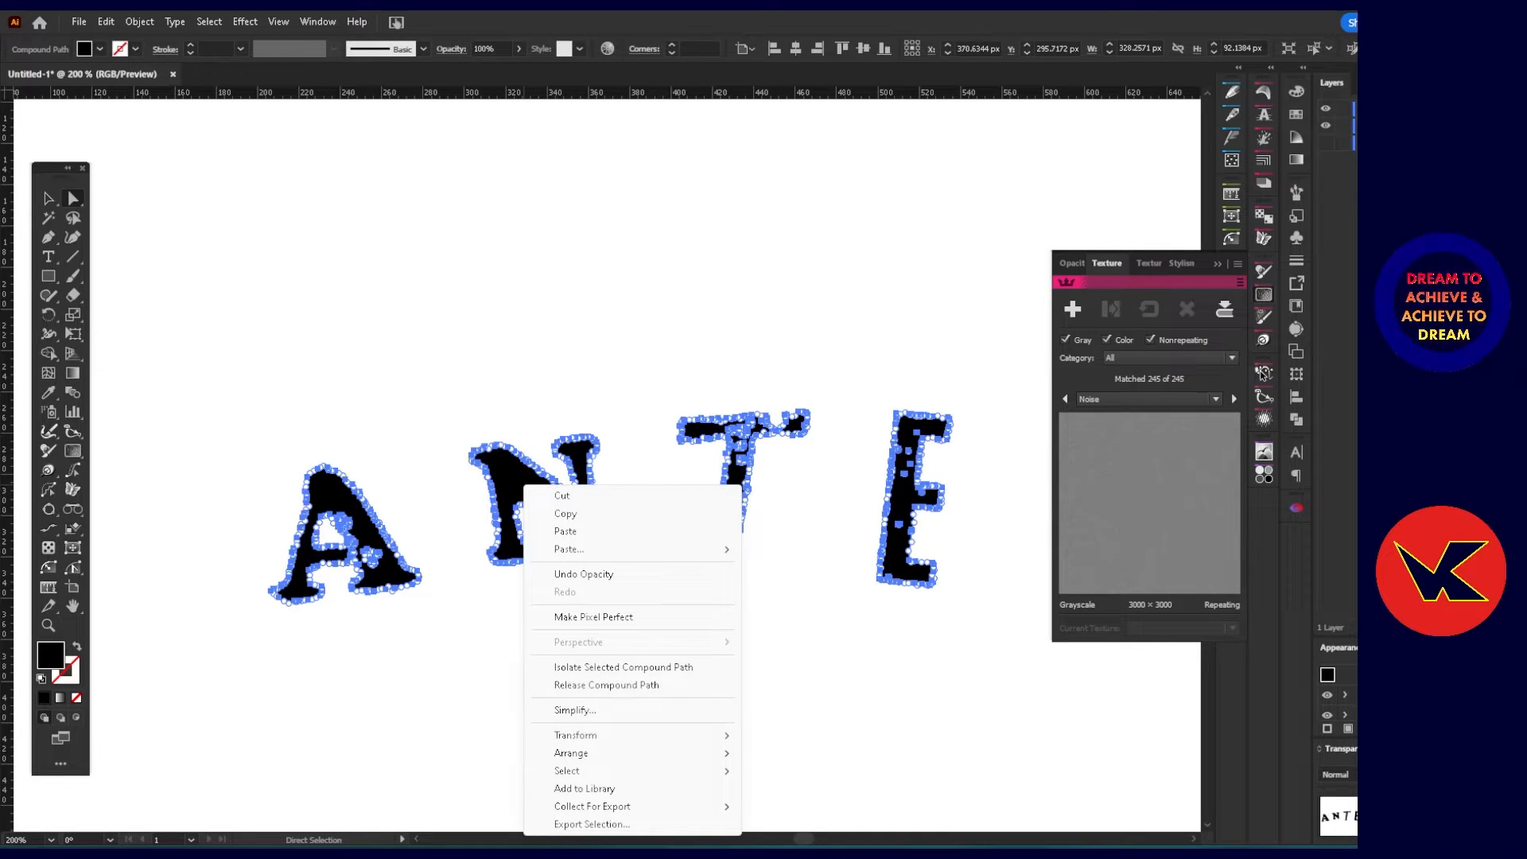
left_click(841, 208)
left_click(841, 208)
left_click(523, 470)
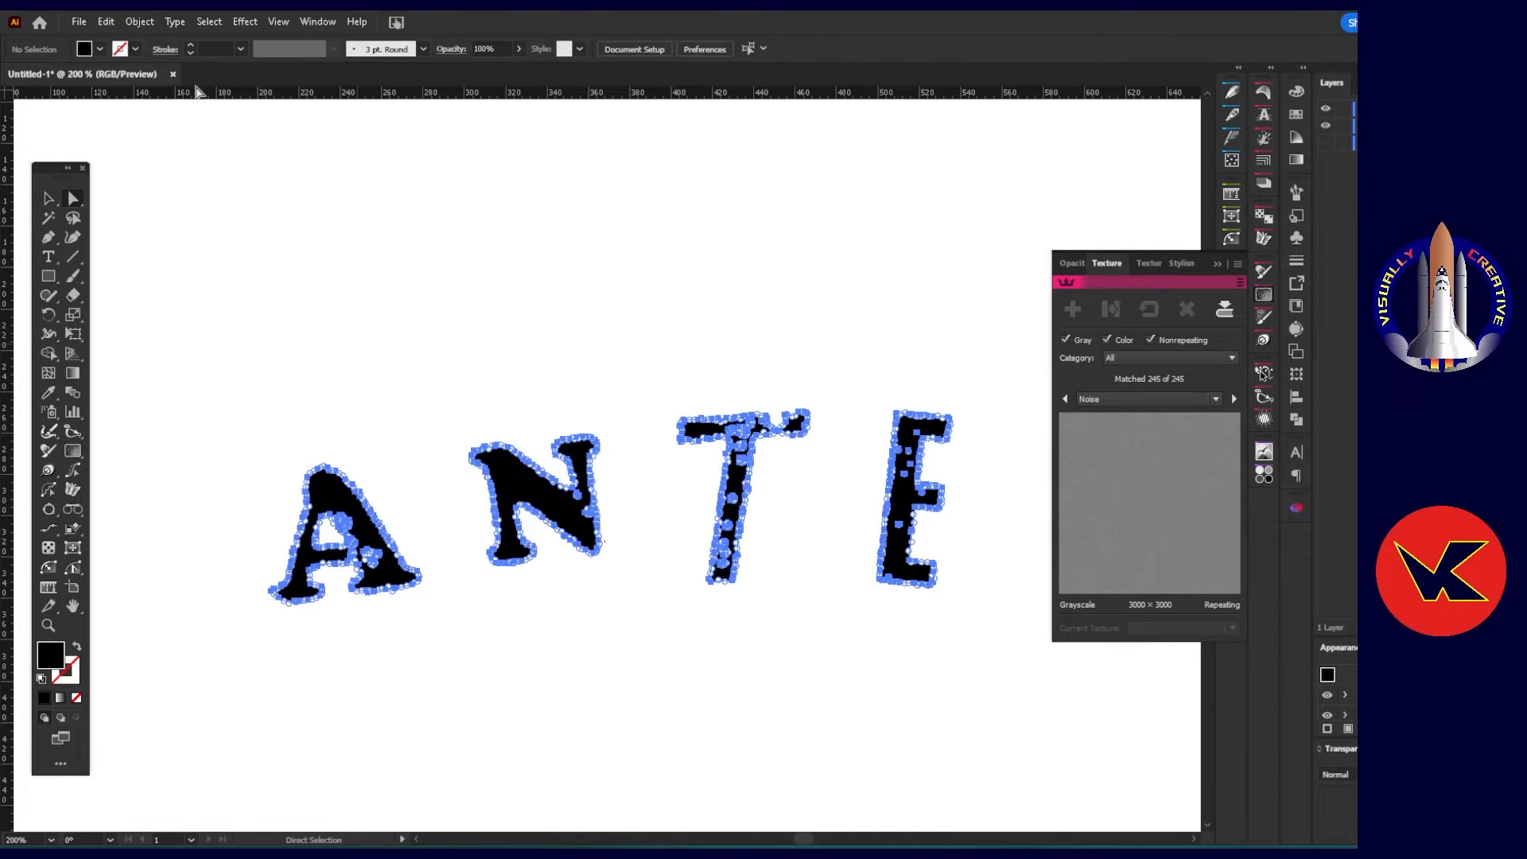
left_click(139, 22)
left_click(159, 121)
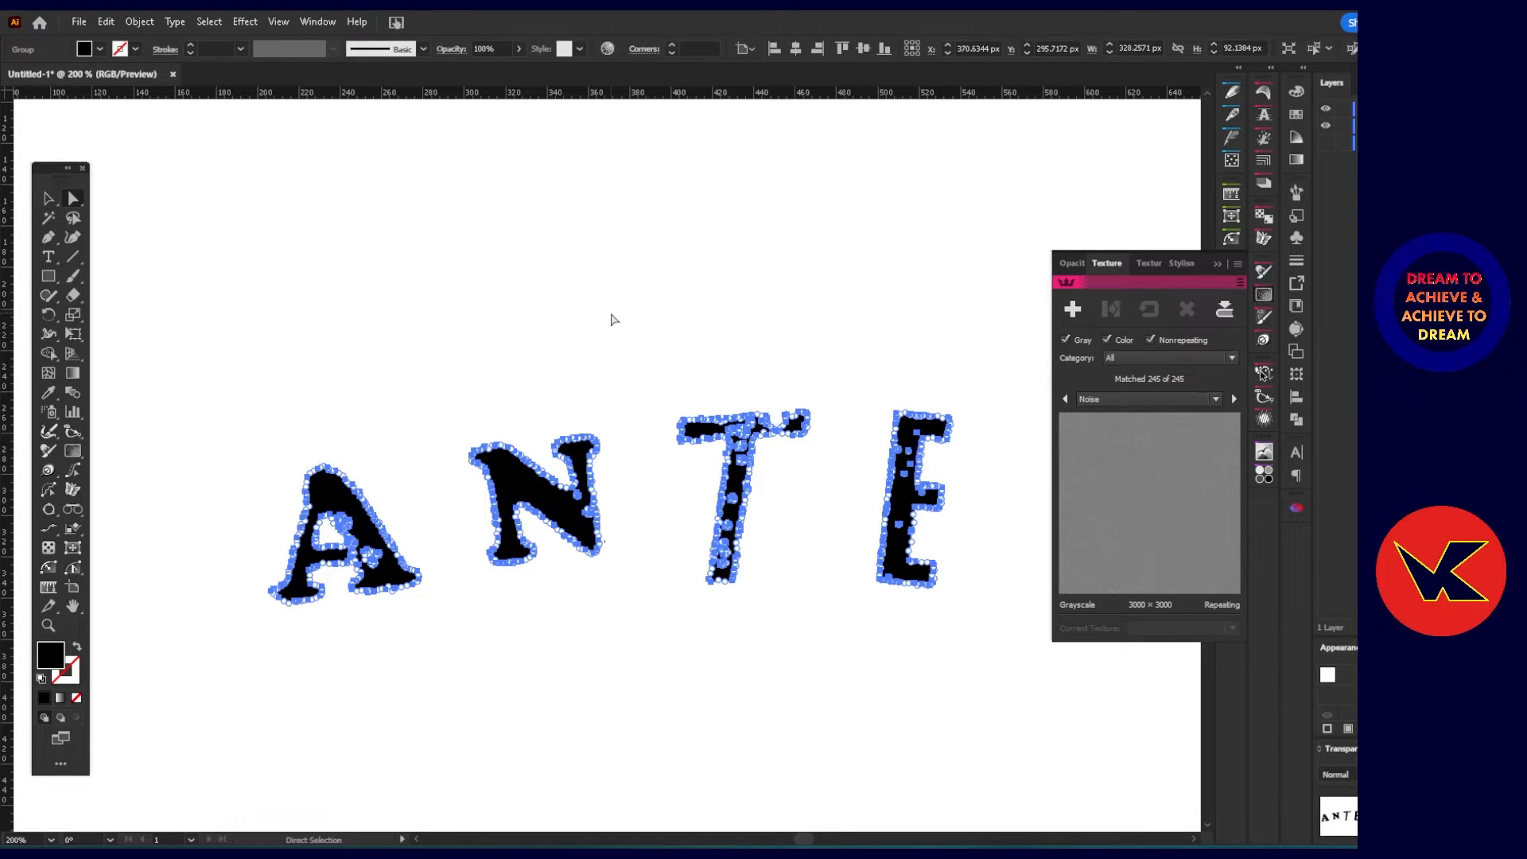
Ungroup the ANTE lettering.
left_click(457, 455)
left_click(350, 497)
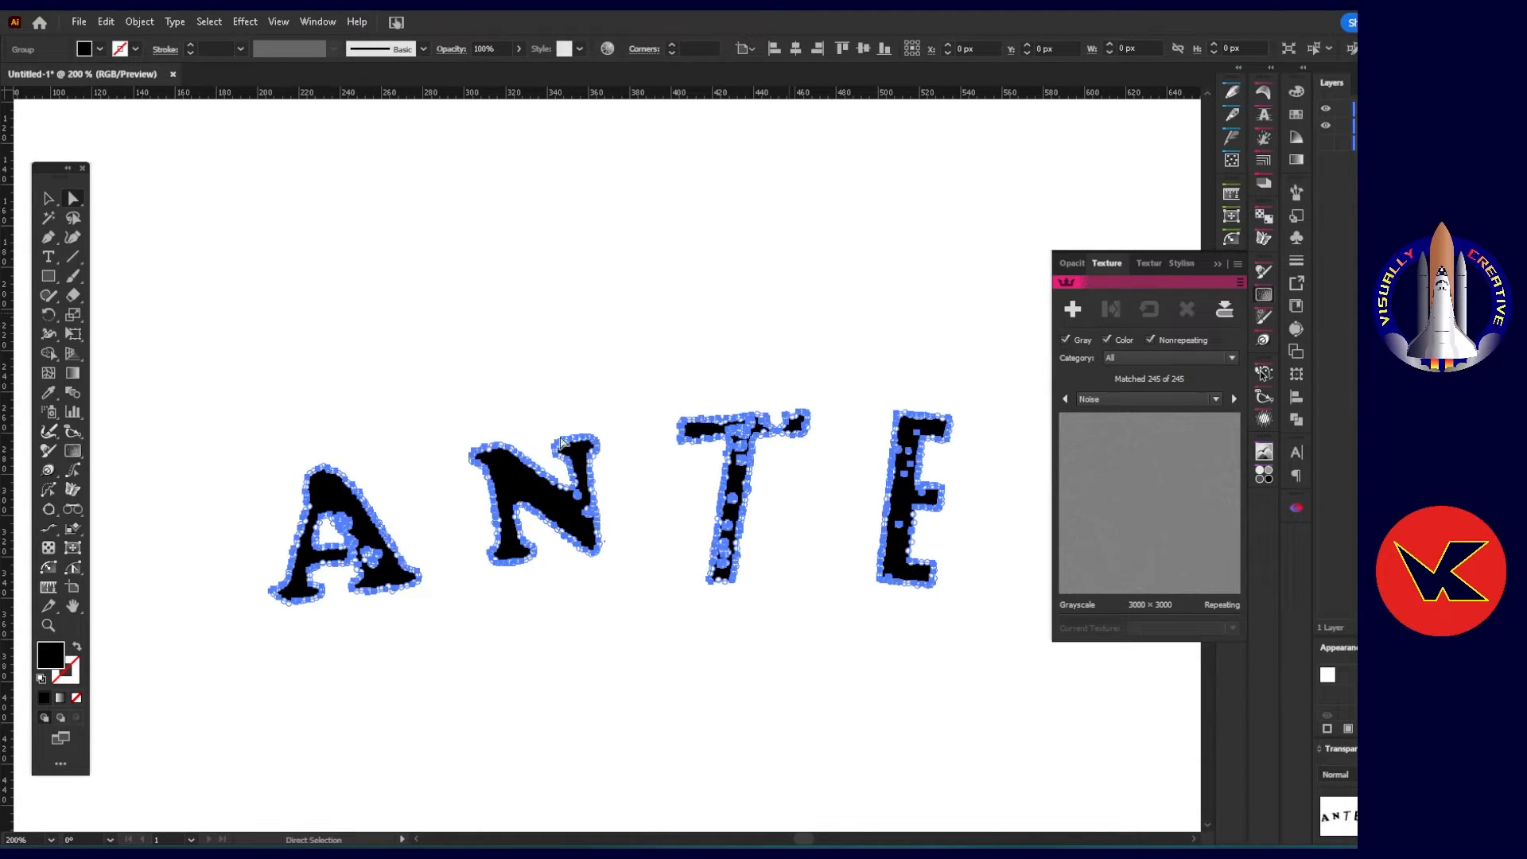
right_click(330, 482)
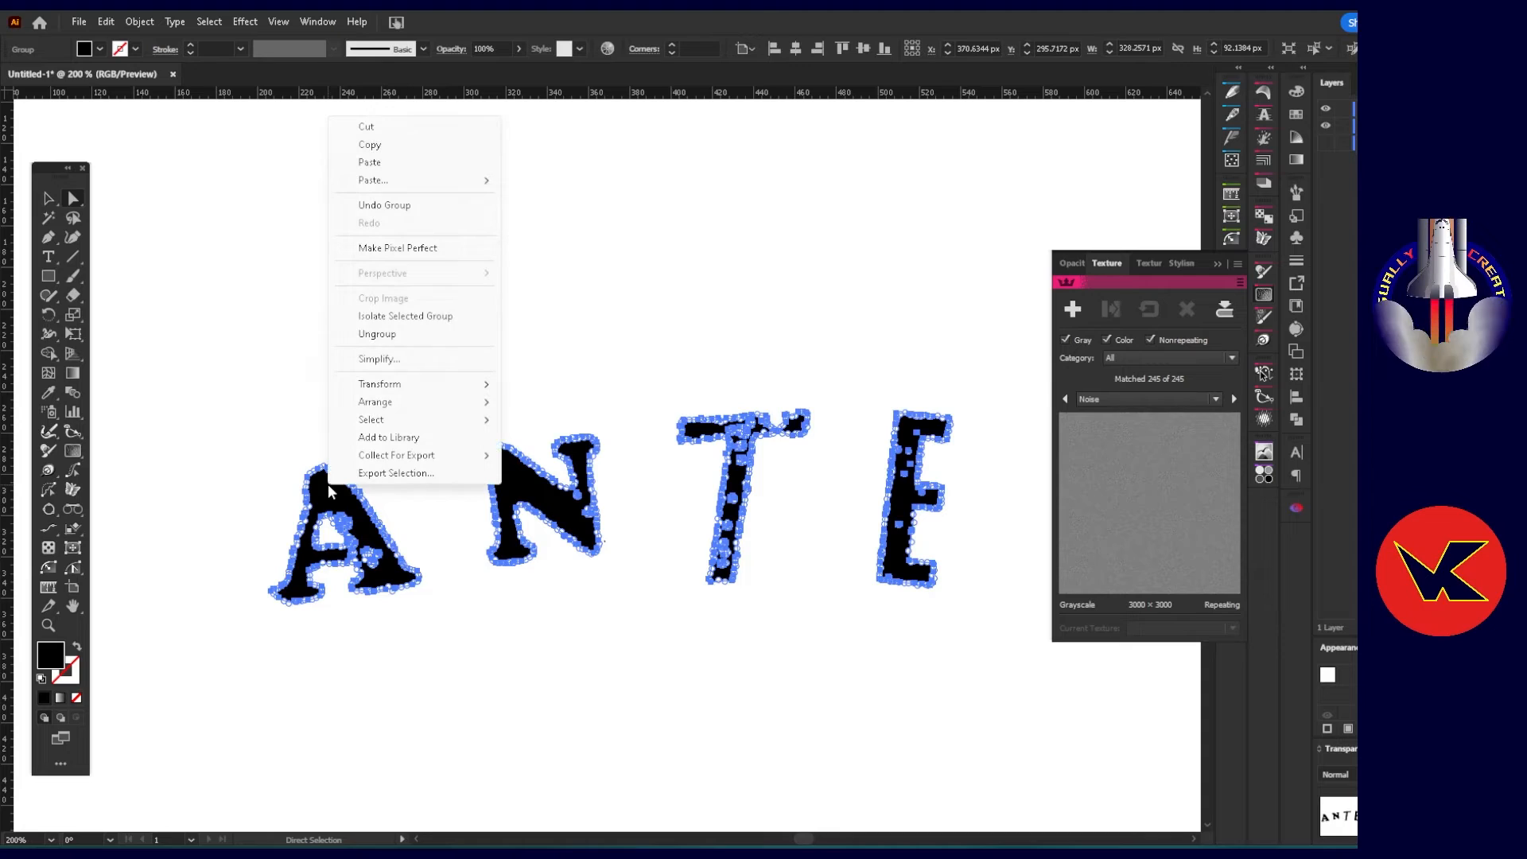
left_click(386, 333)
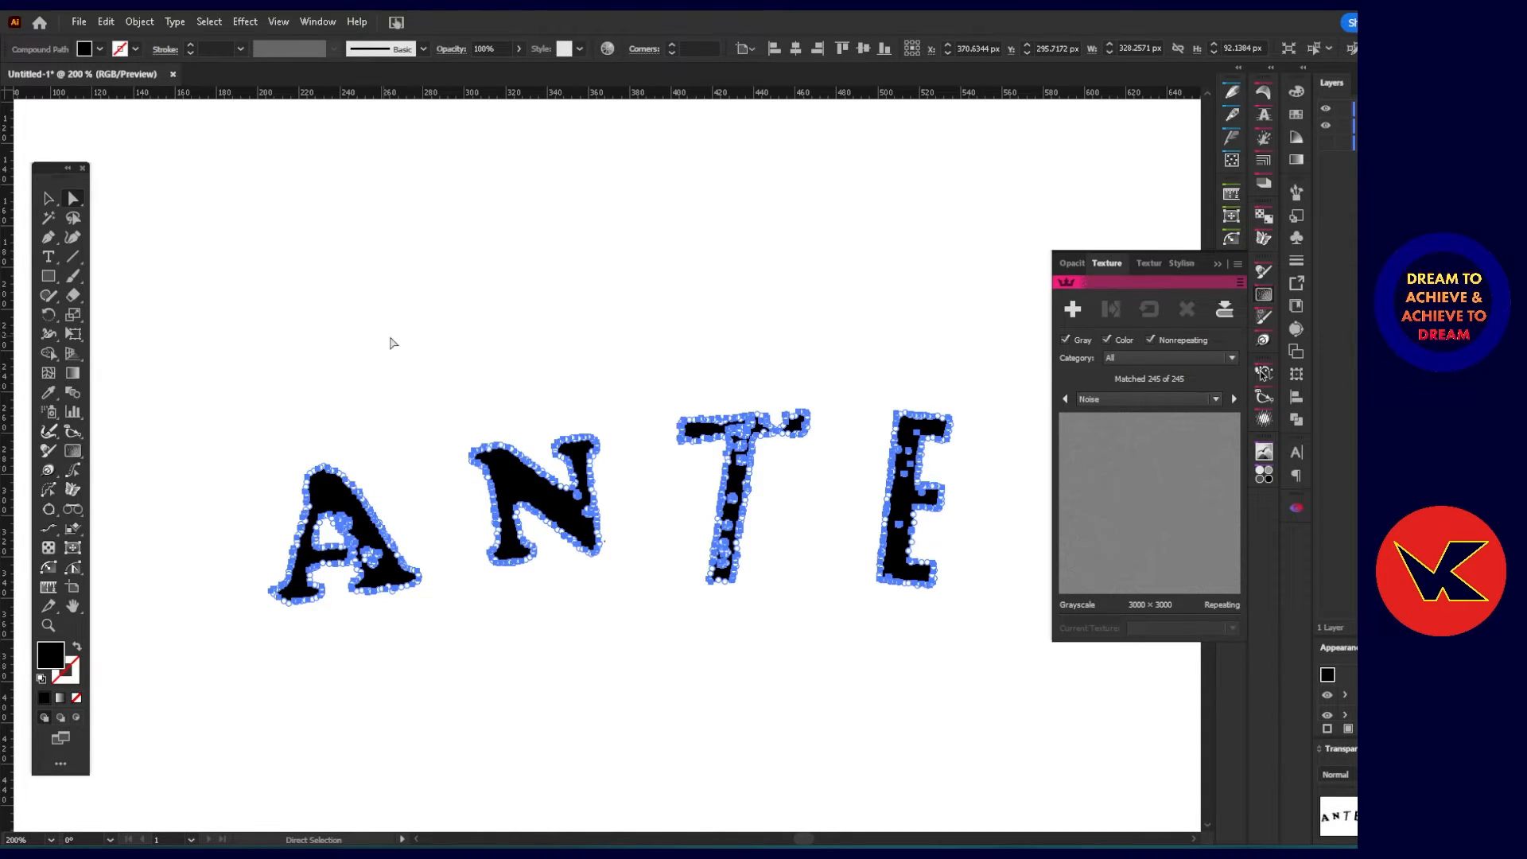
Apply the Noise texture to the lettering and try a slight adjustment of its settings beside the N.
left_click(1073, 309)
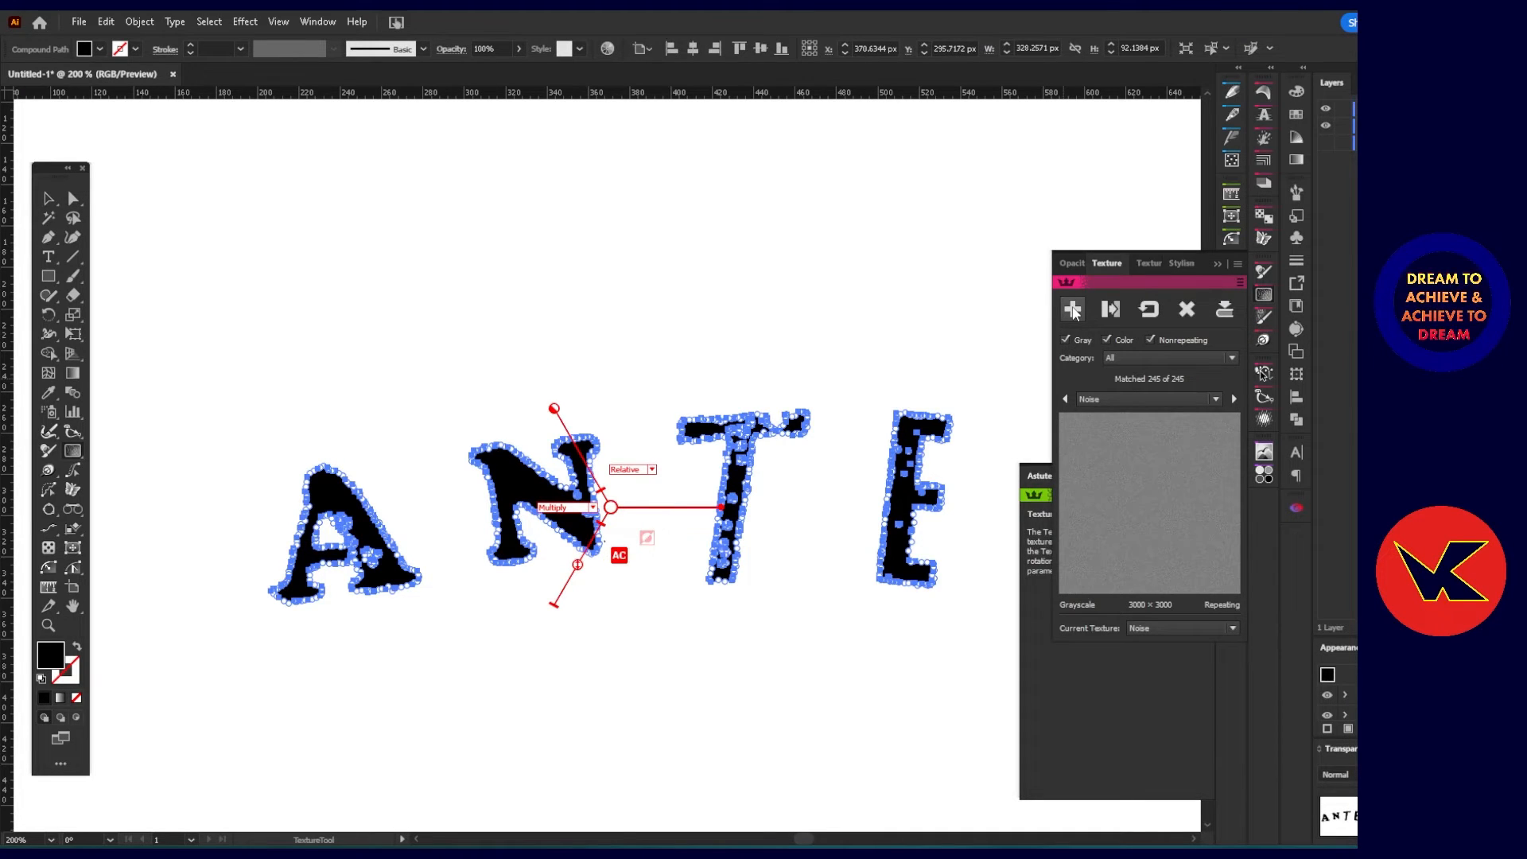
scroll(545, 533, "up", 1)
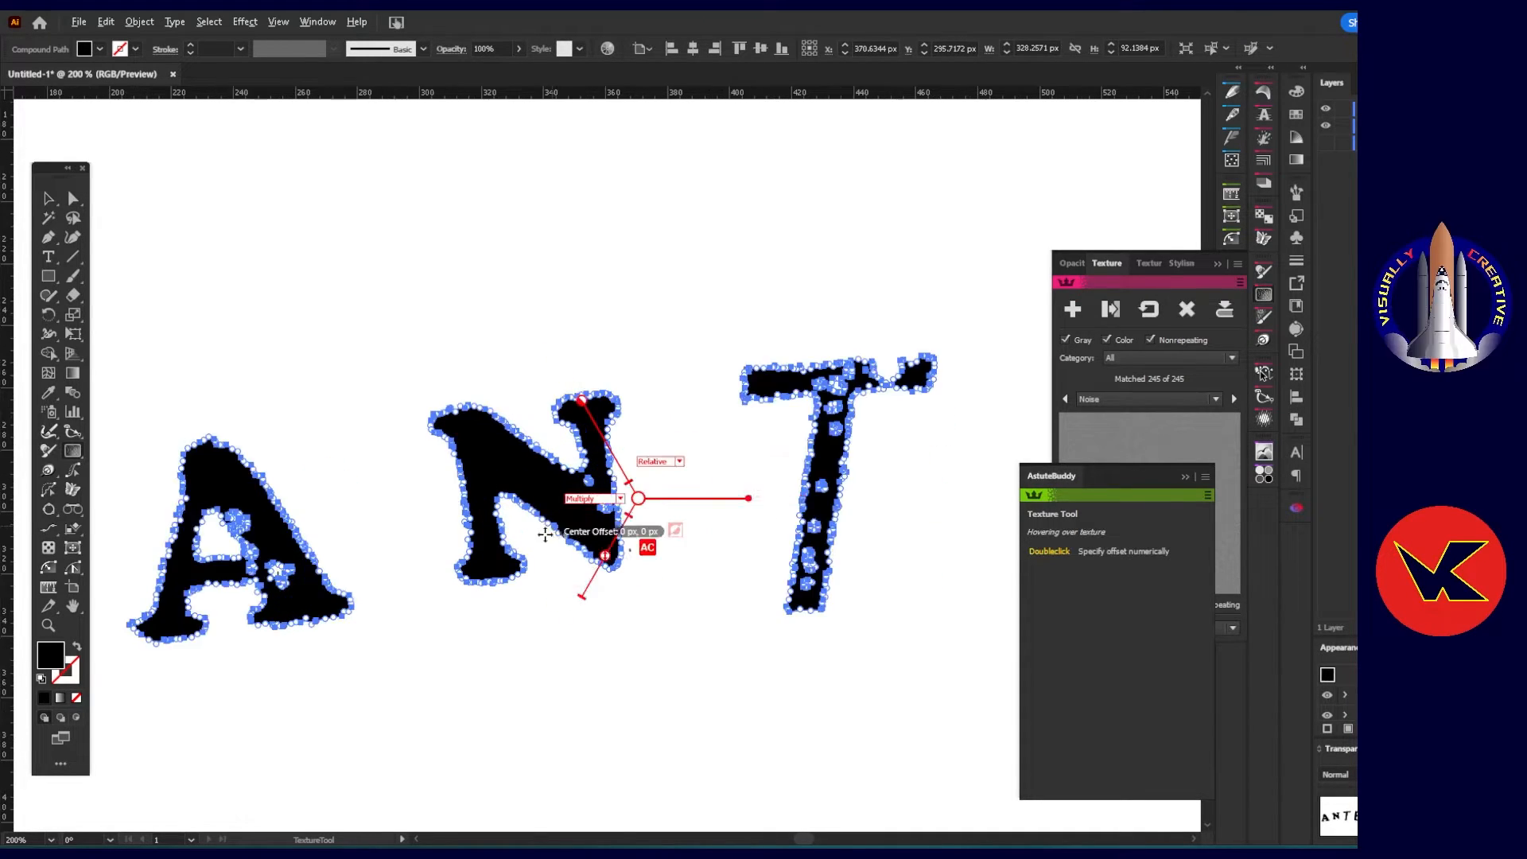
scroll(545, 533, "up", 3)
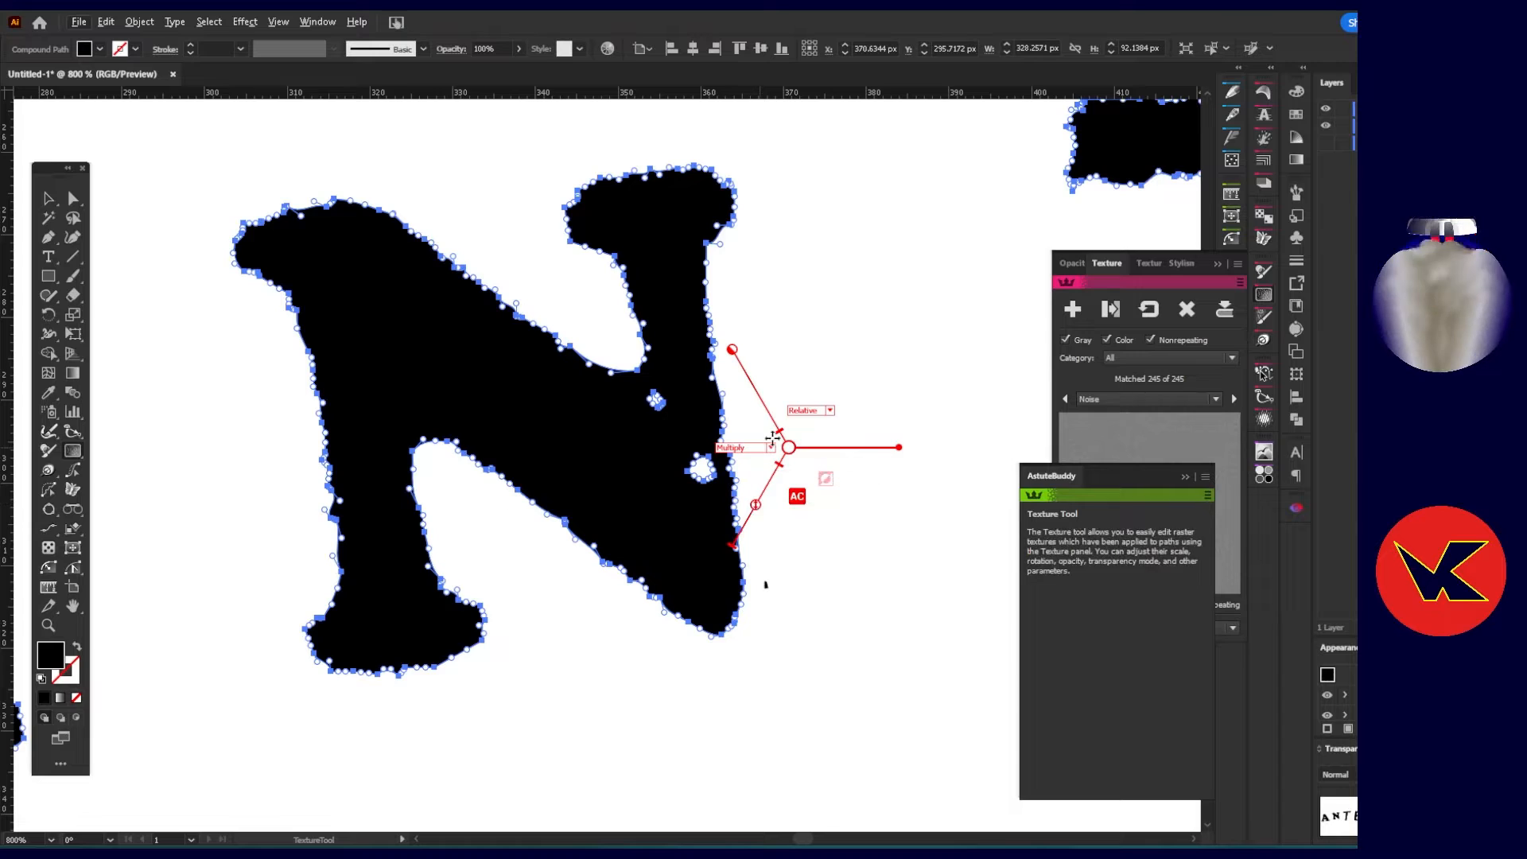
key("ctrl+s")
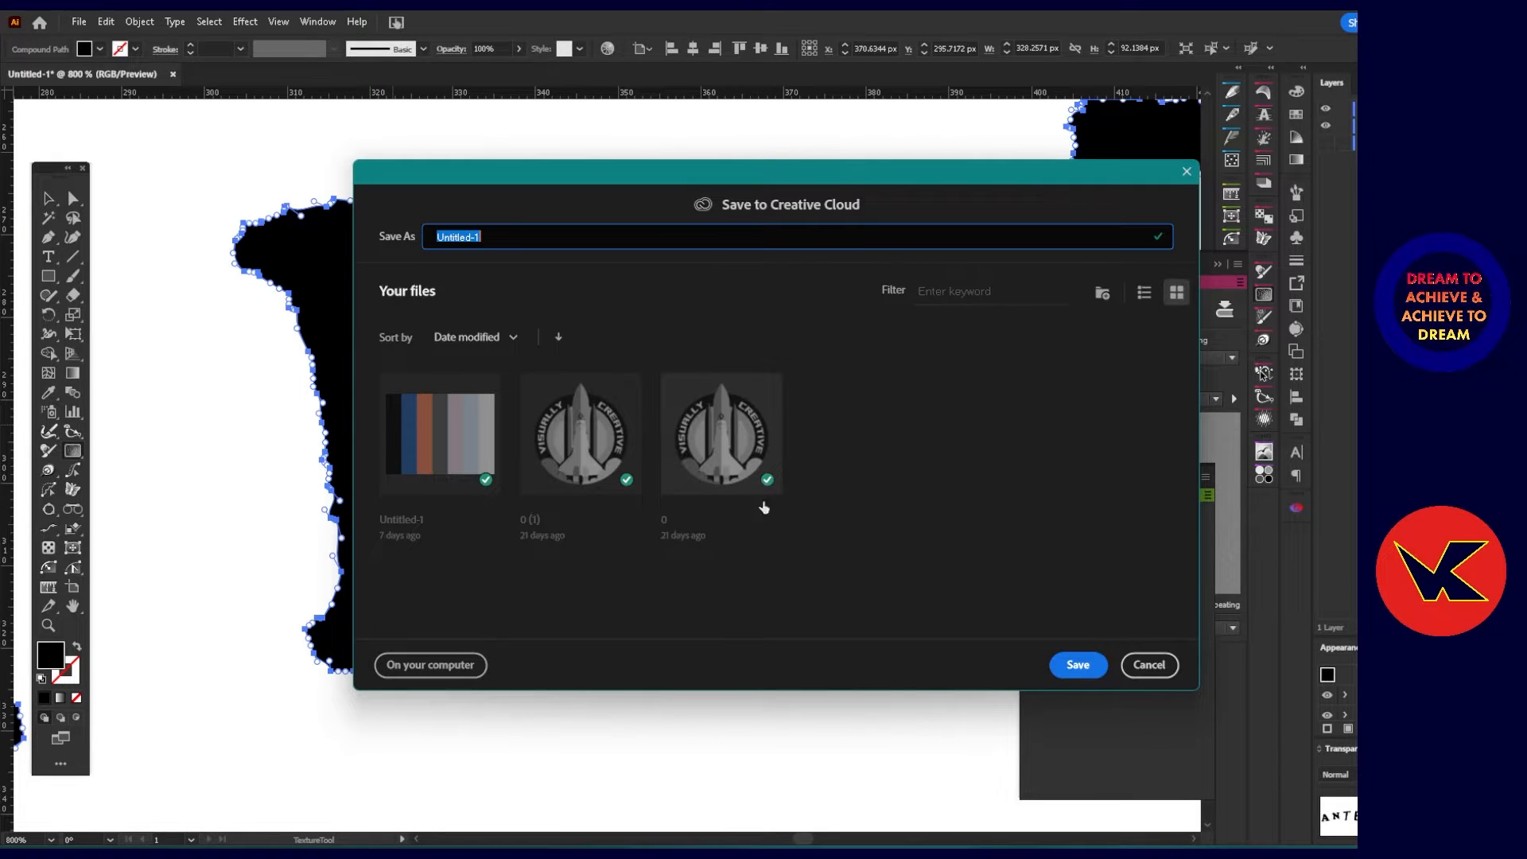
left_click(1186, 171)
mouse_move(755, 507)
left_mouse_down()
mouse_move(747, 517)
mouse_move(766, 486)
mouse_move(752, 510)
left_mouse_up()
Remove the Noise texture from the lettering and deselect the letters.
scroll(760, 382, "down", 1)
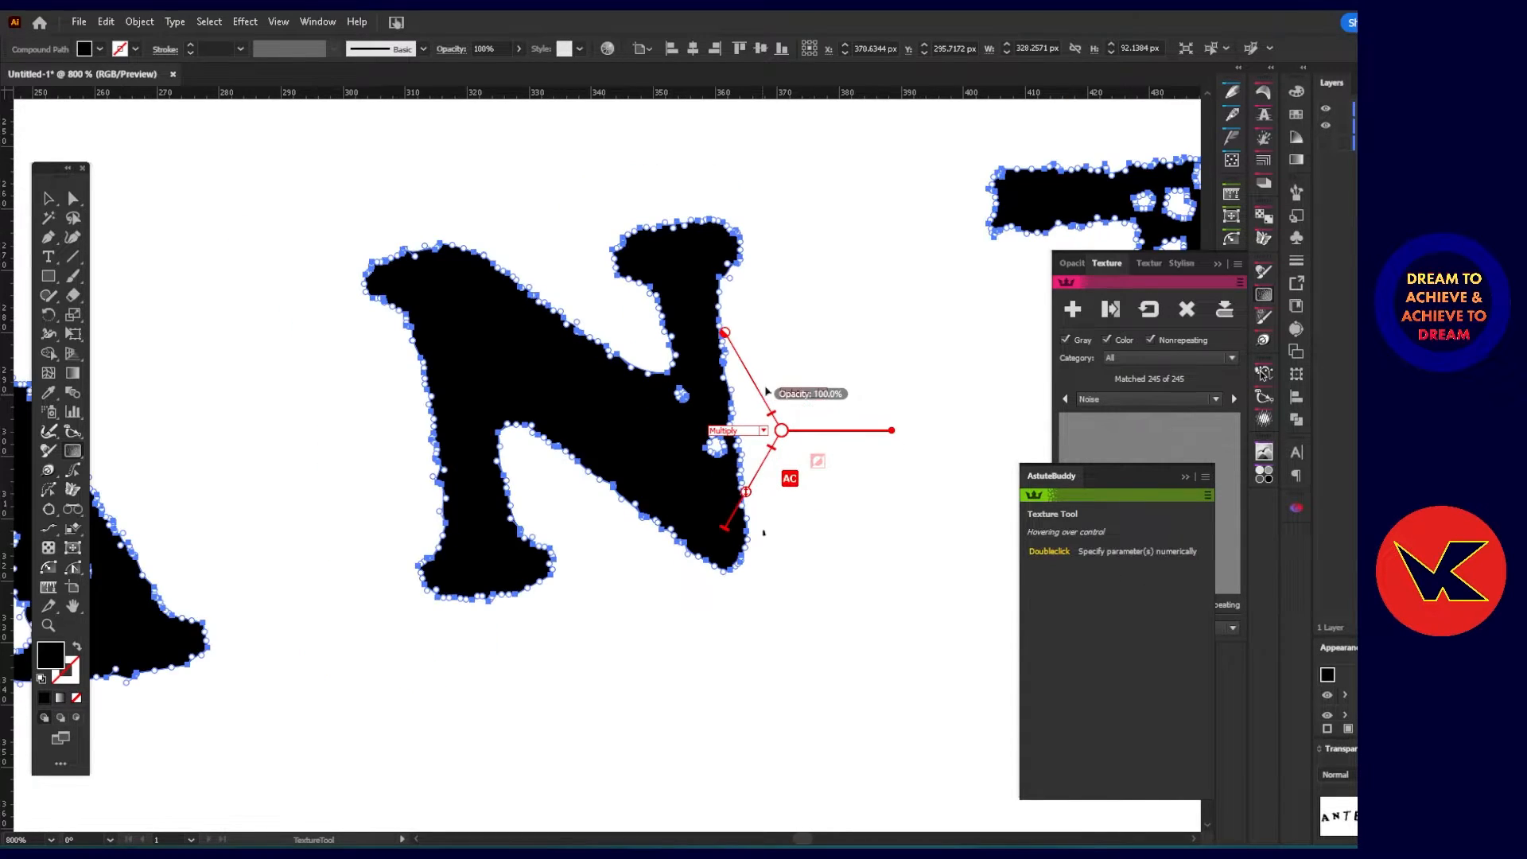
scroll(766, 390, "down", 1)
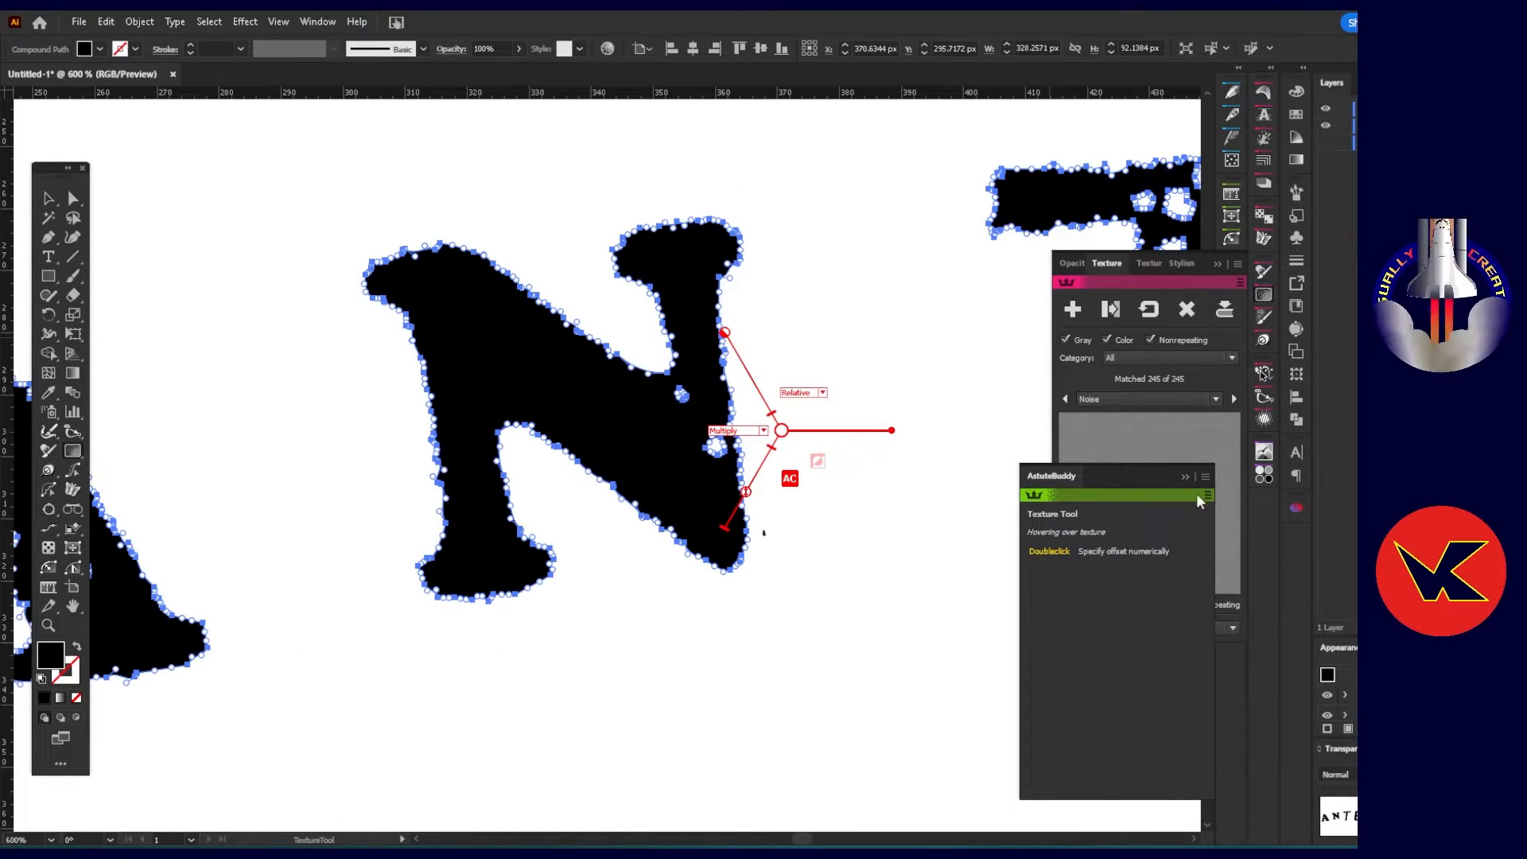
left_click(1185, 476)
left_click(1187, 309)
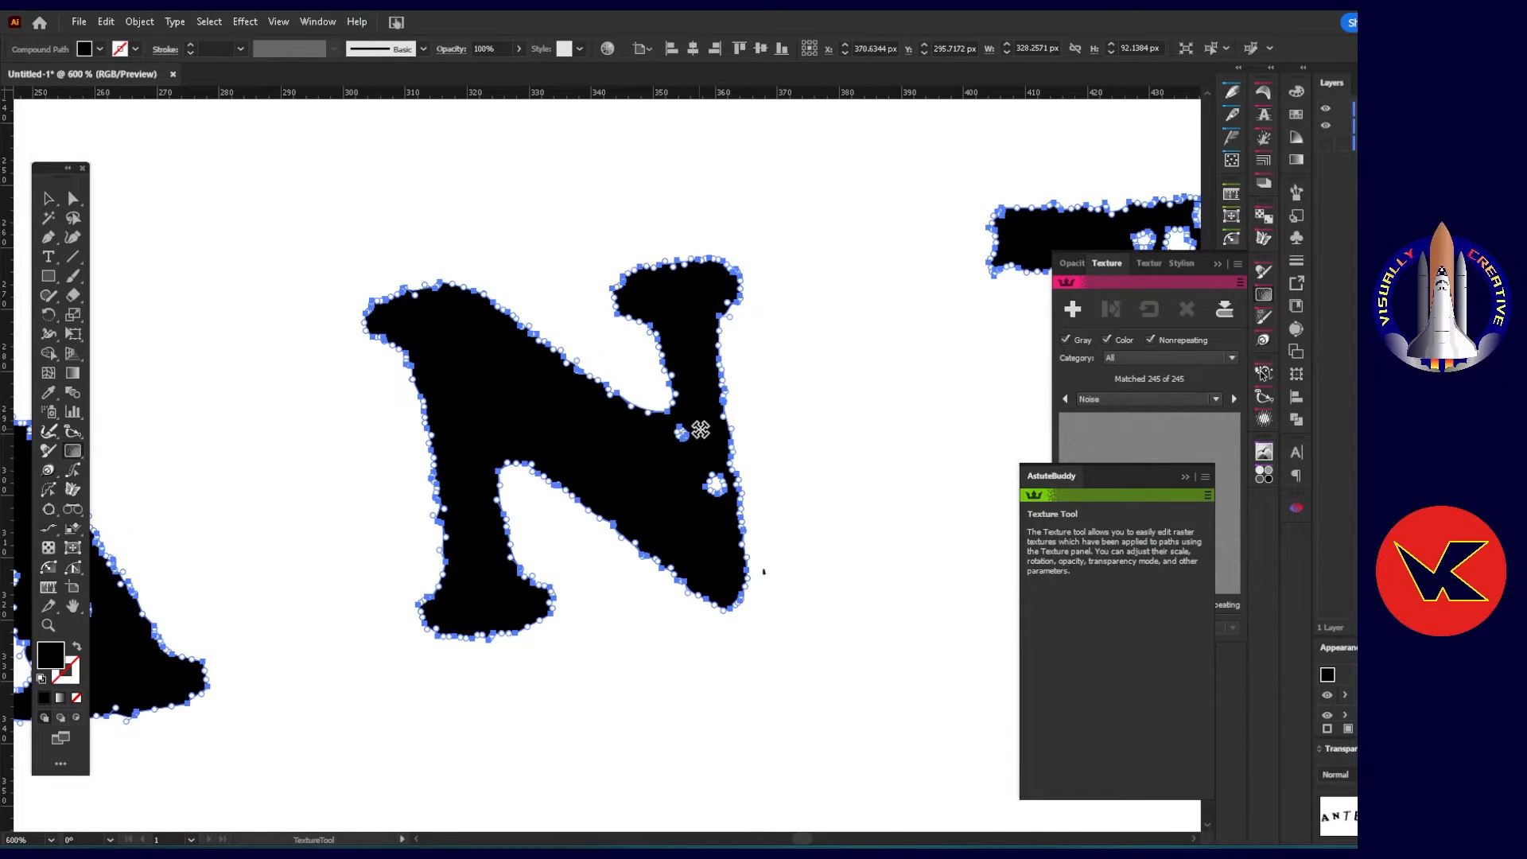
scroll(695, 433, "down", 3)
scroll(525, 525, "up", 2)
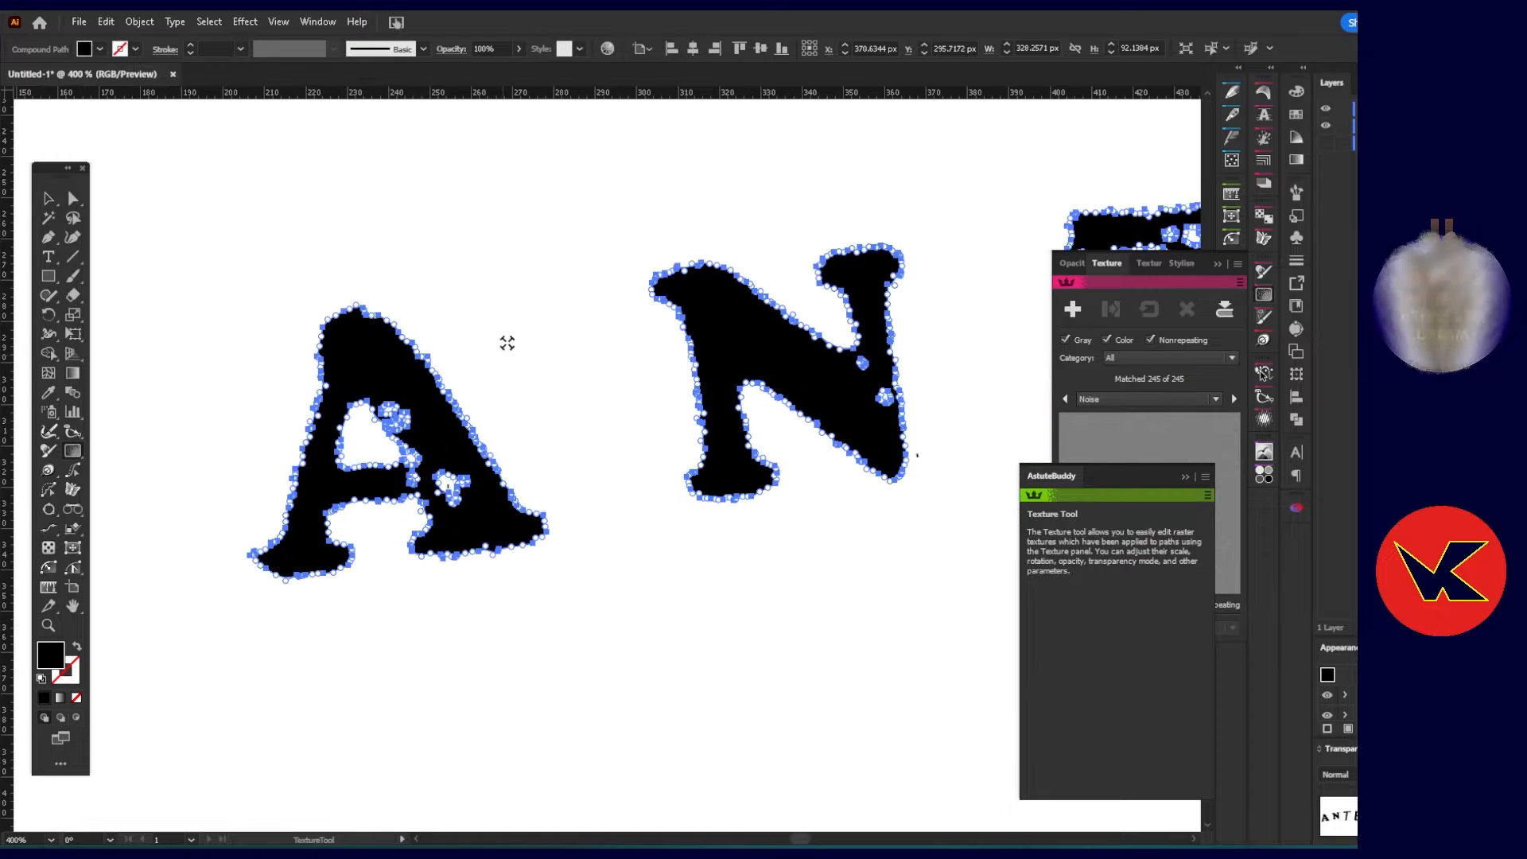
left_click(507, 335)
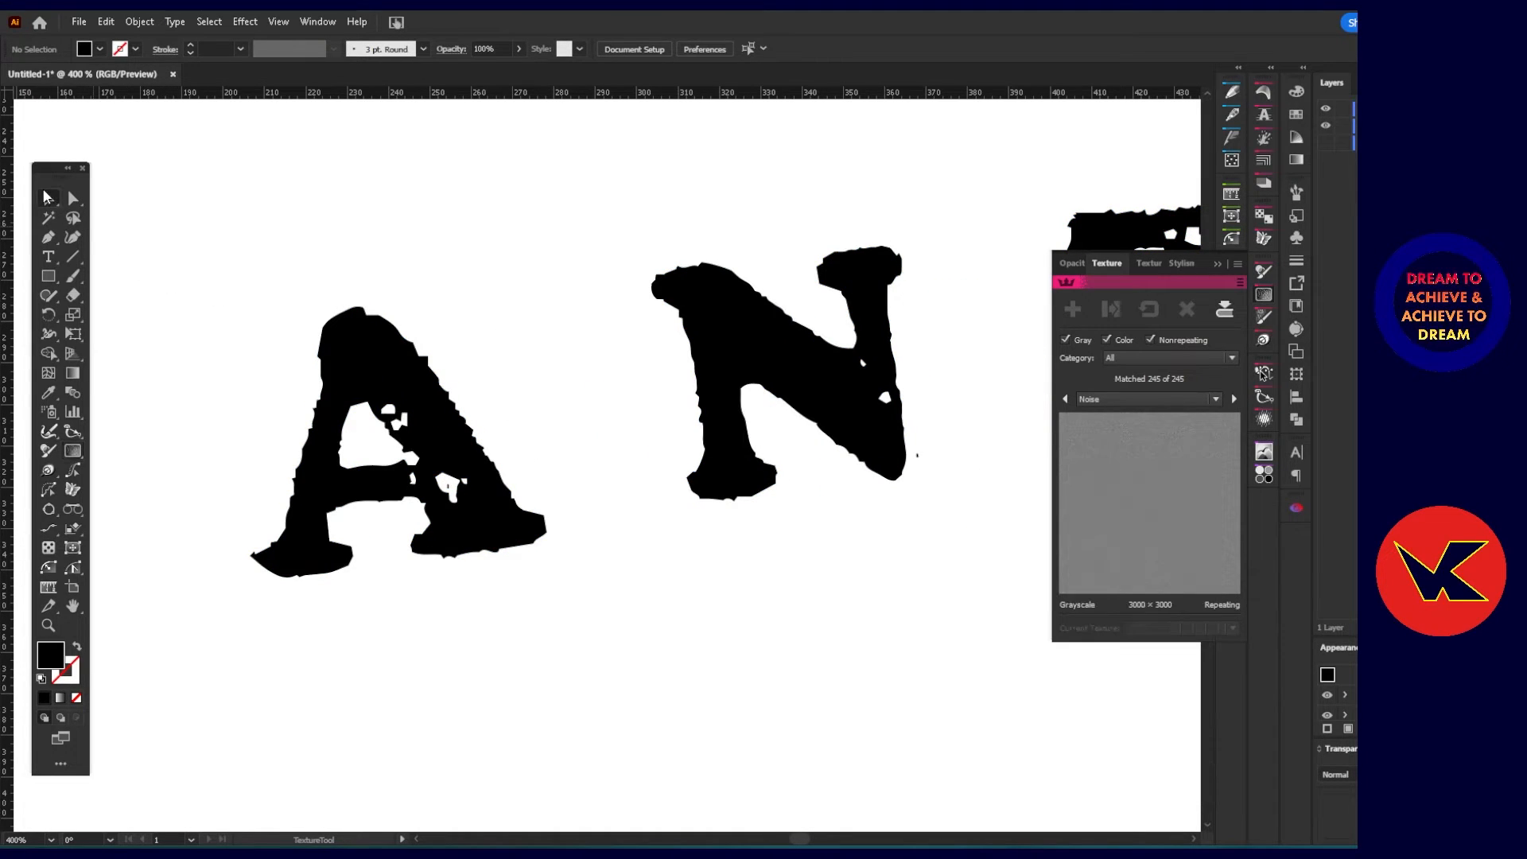
Show the original image again and move it so its lettering sits just above the vector ANTE lettering for comparison.
scroll(397, 434, "down", 3)
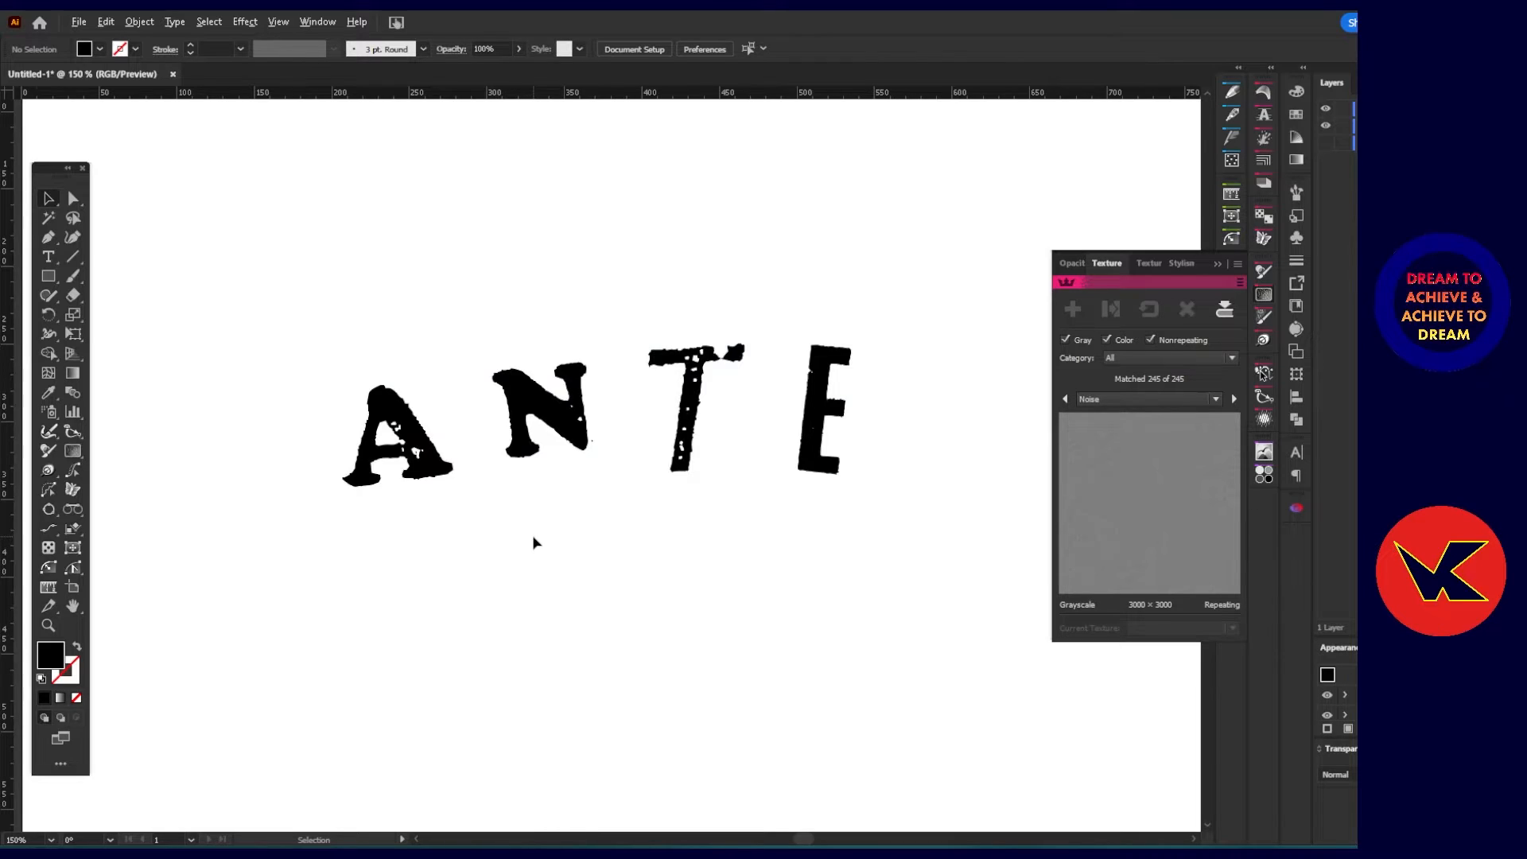
scroll(532, 539, "down", 2)
scroll(578, 547, "down", 1)
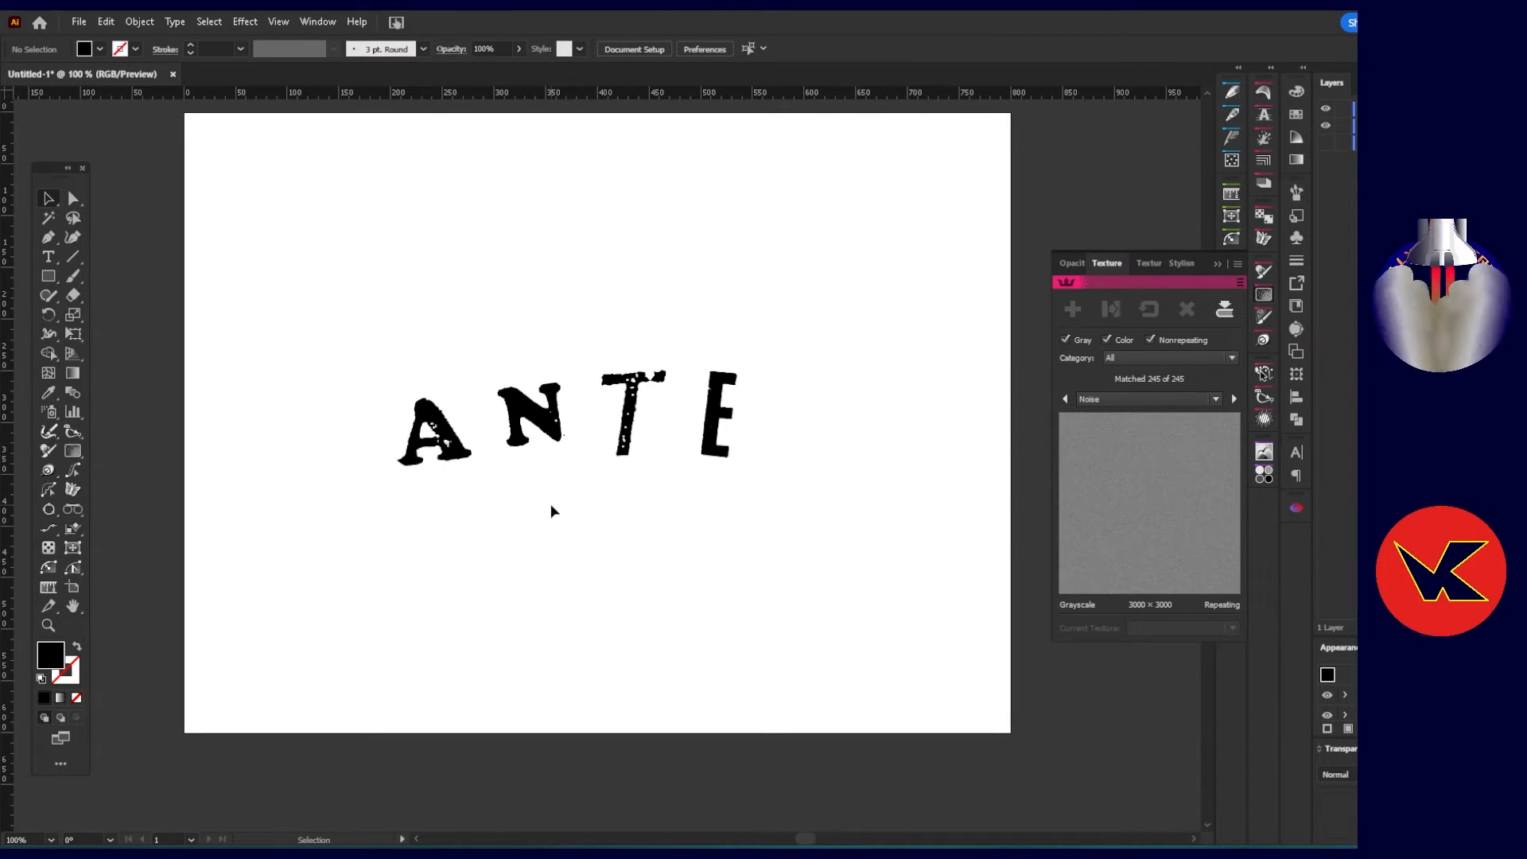
left_click(1326, 143)
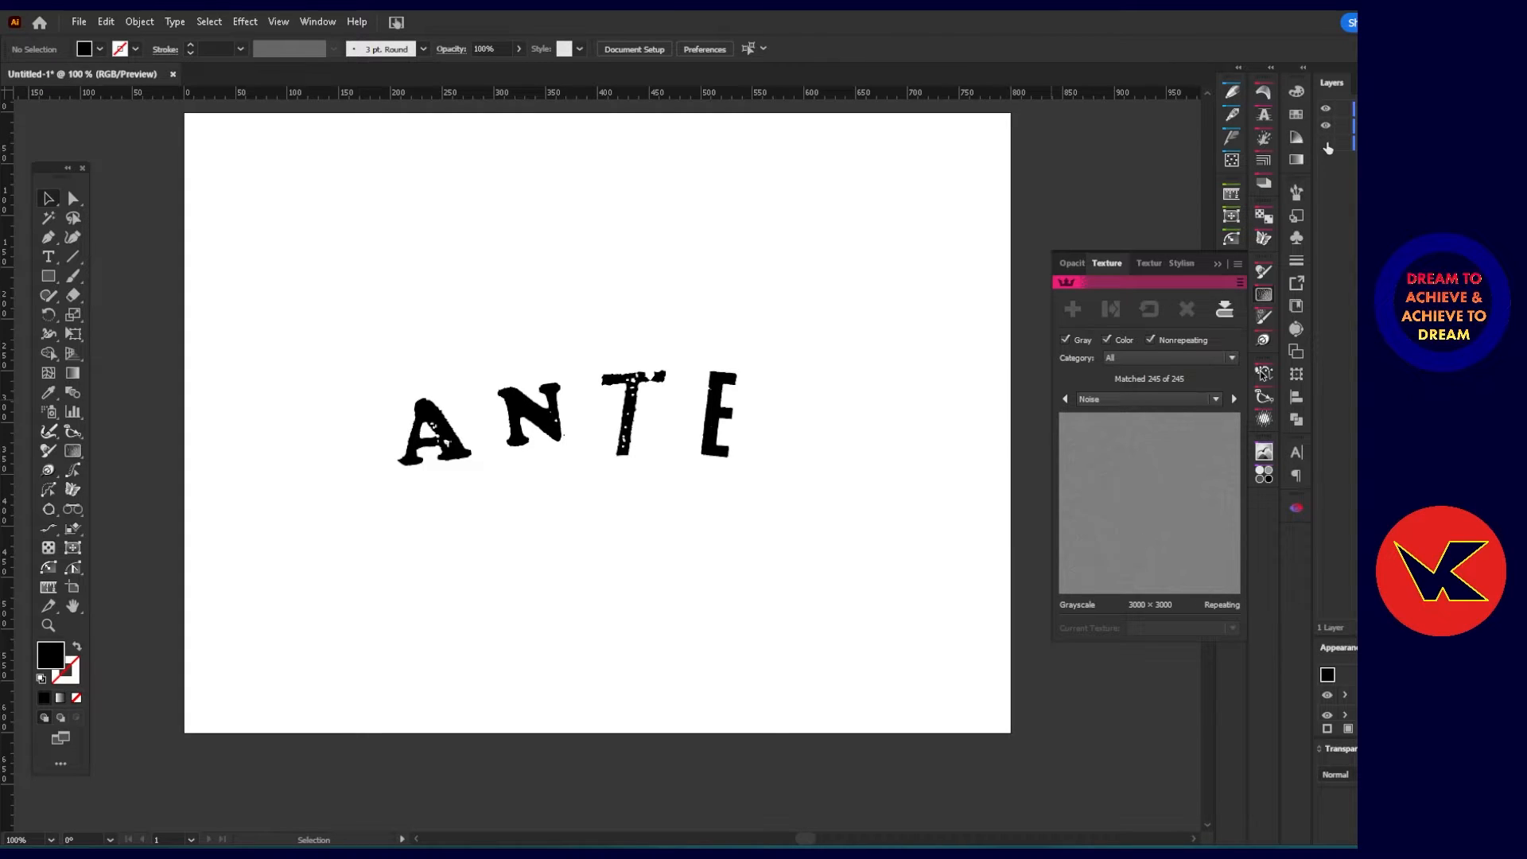
left_click_drag(671, 522, 647, 633)
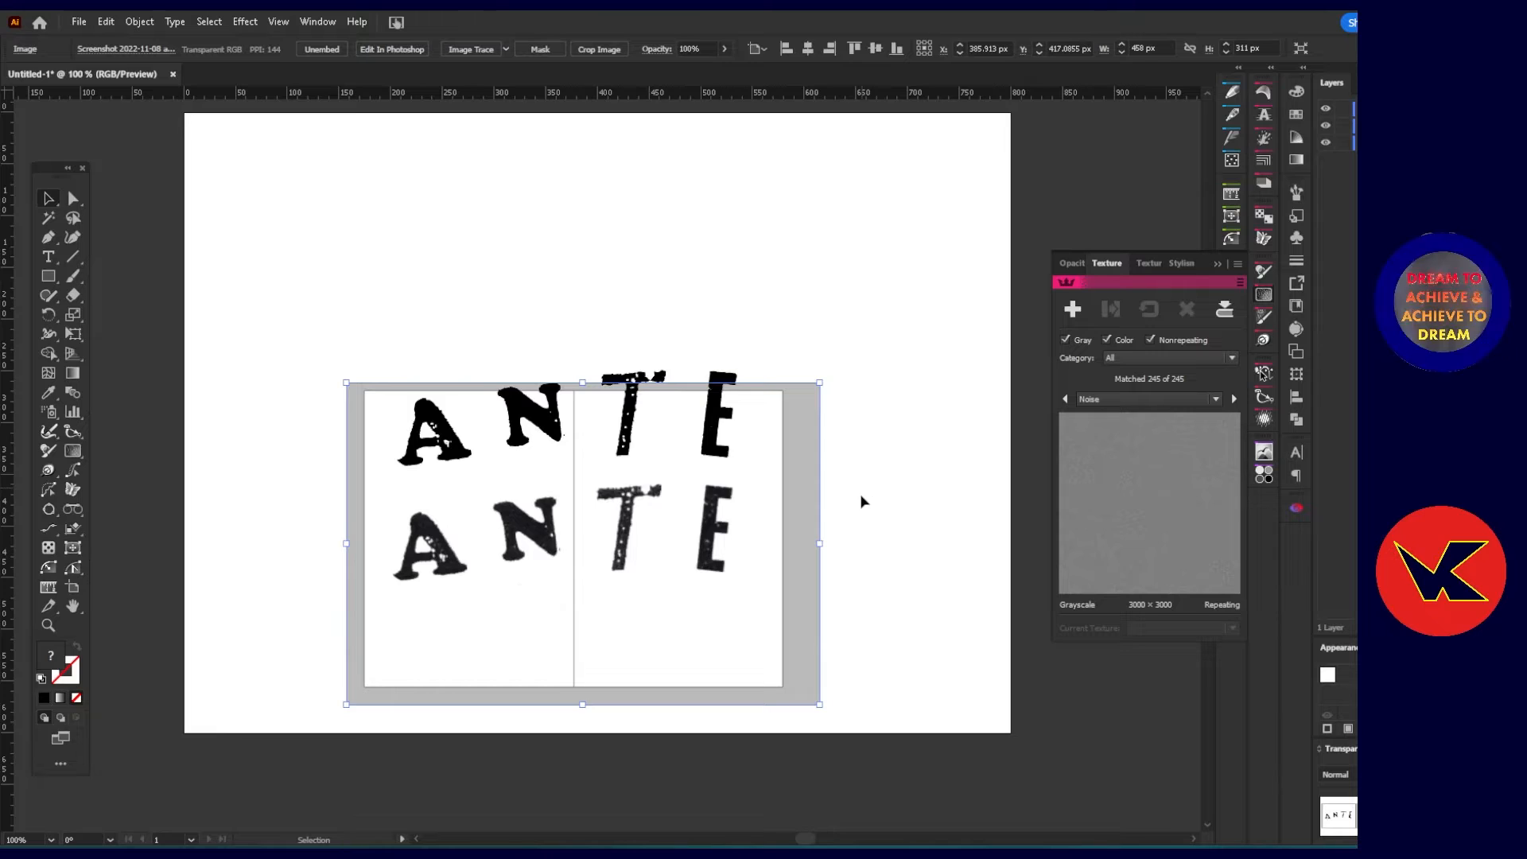
left_click_drag(738, 613, 737, 407)
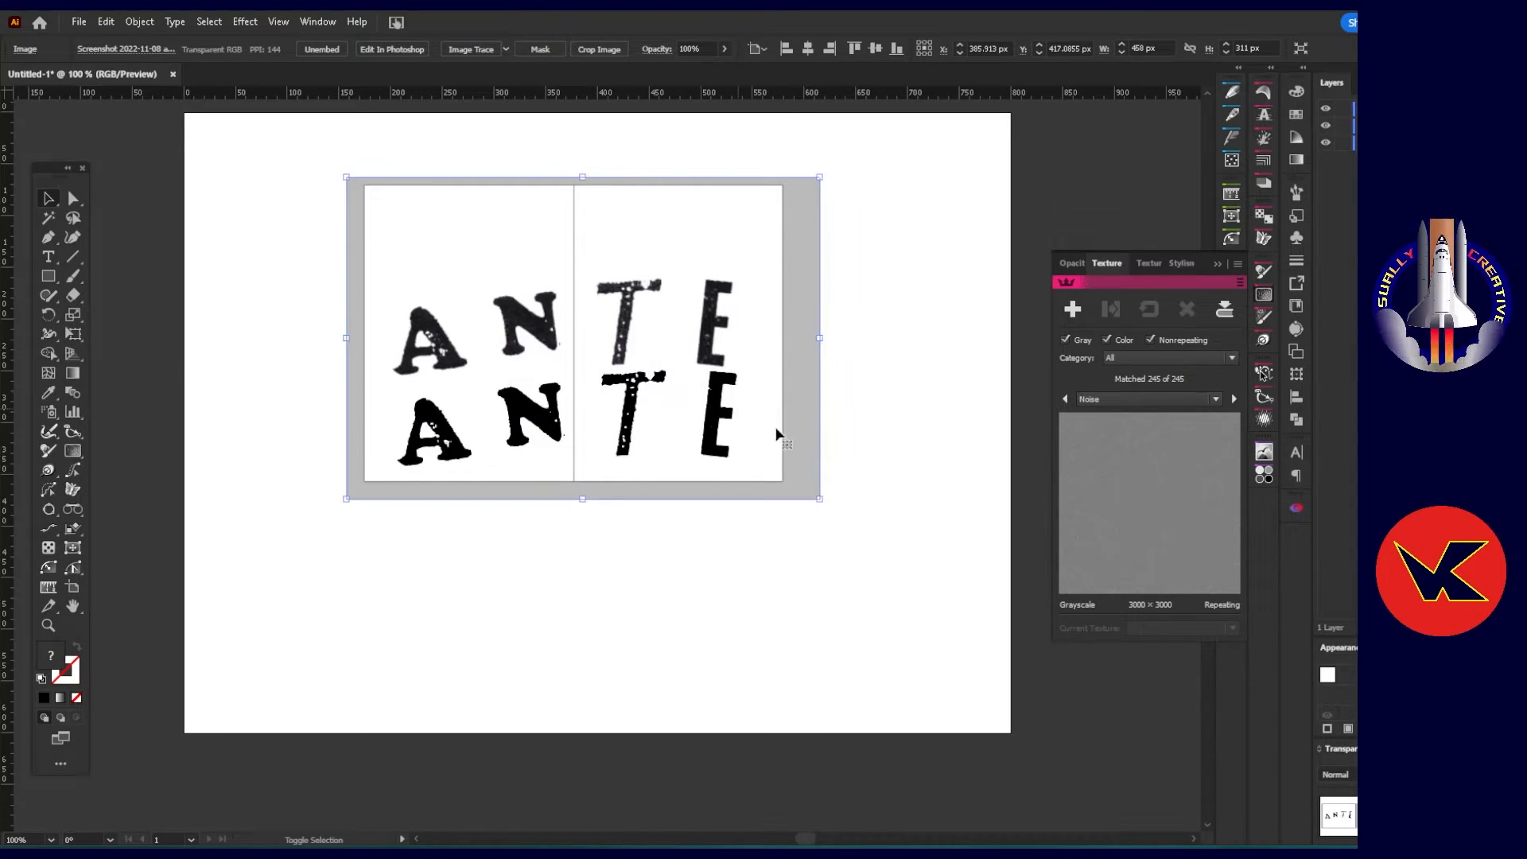
Ungroup the vector ANTE lettering and combine all of its letters into one compound path.
left_click(954, 384)
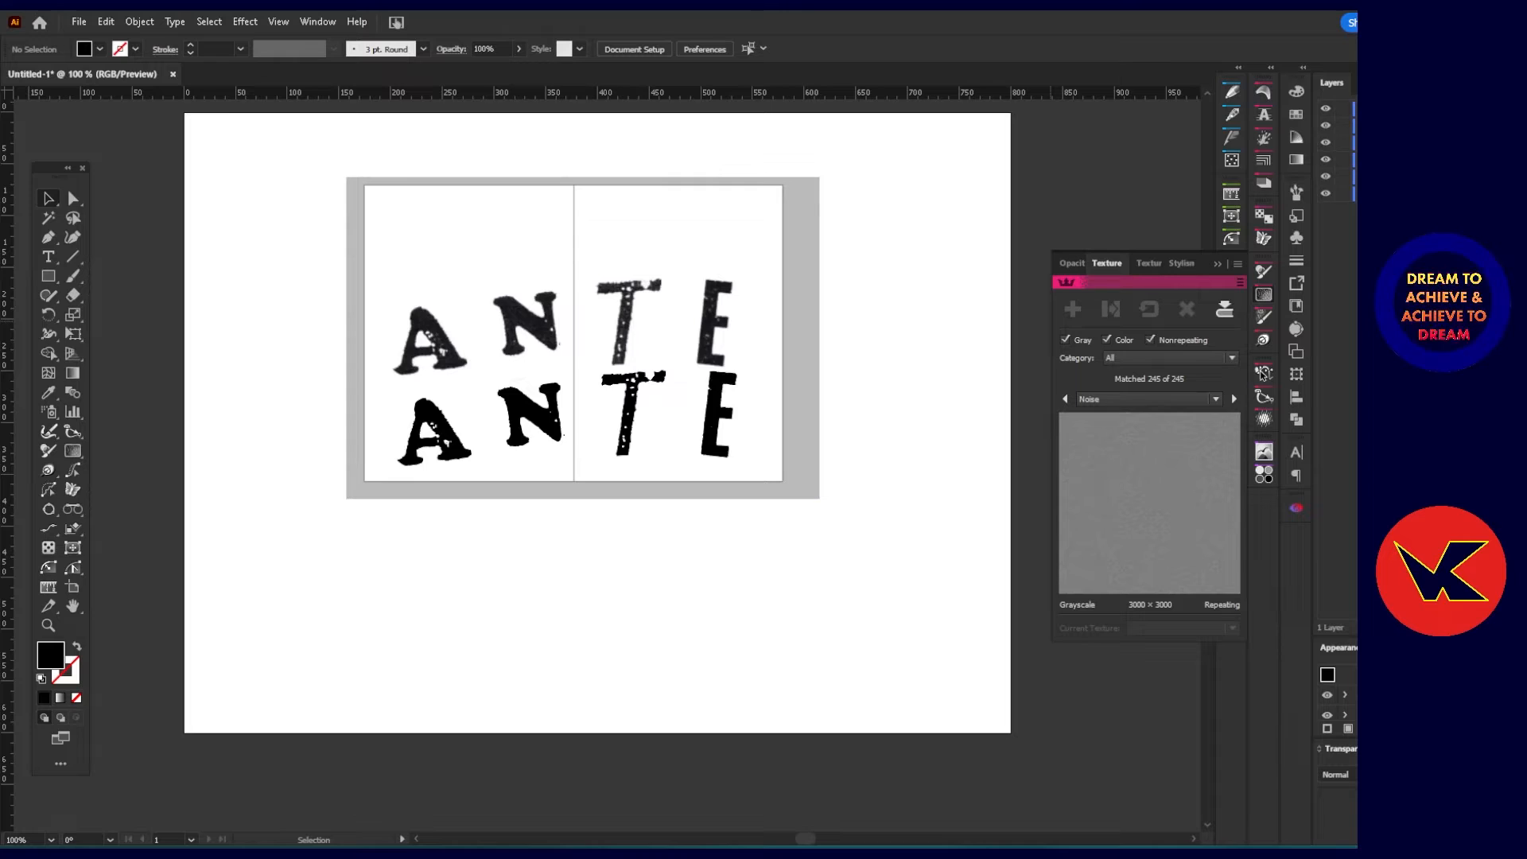
left_click(1344, 143)
left_click(442, 436)
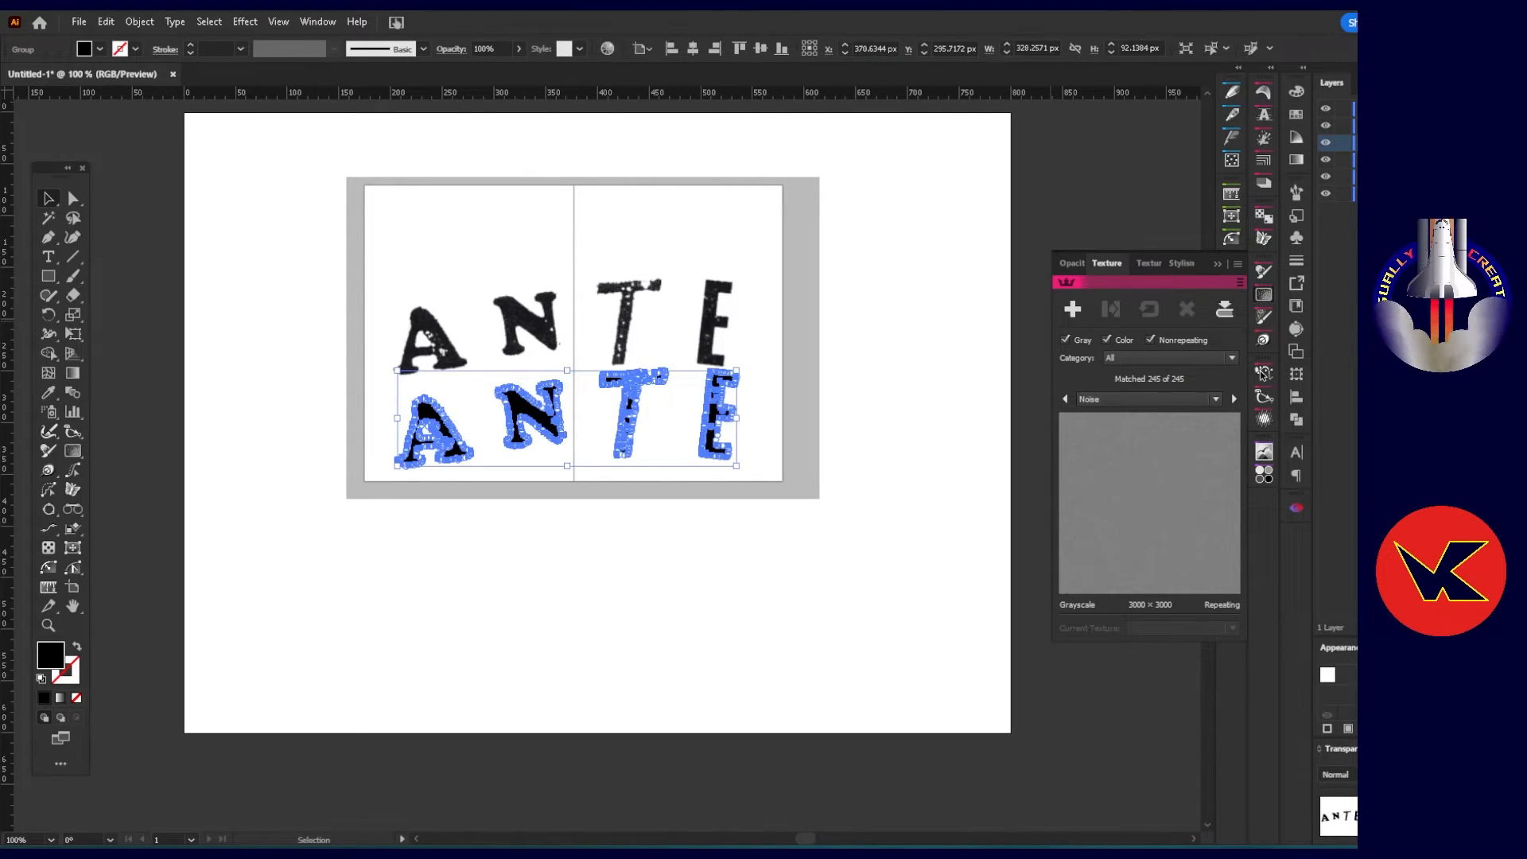
left_click(139, 21)
left_click(168, 137)
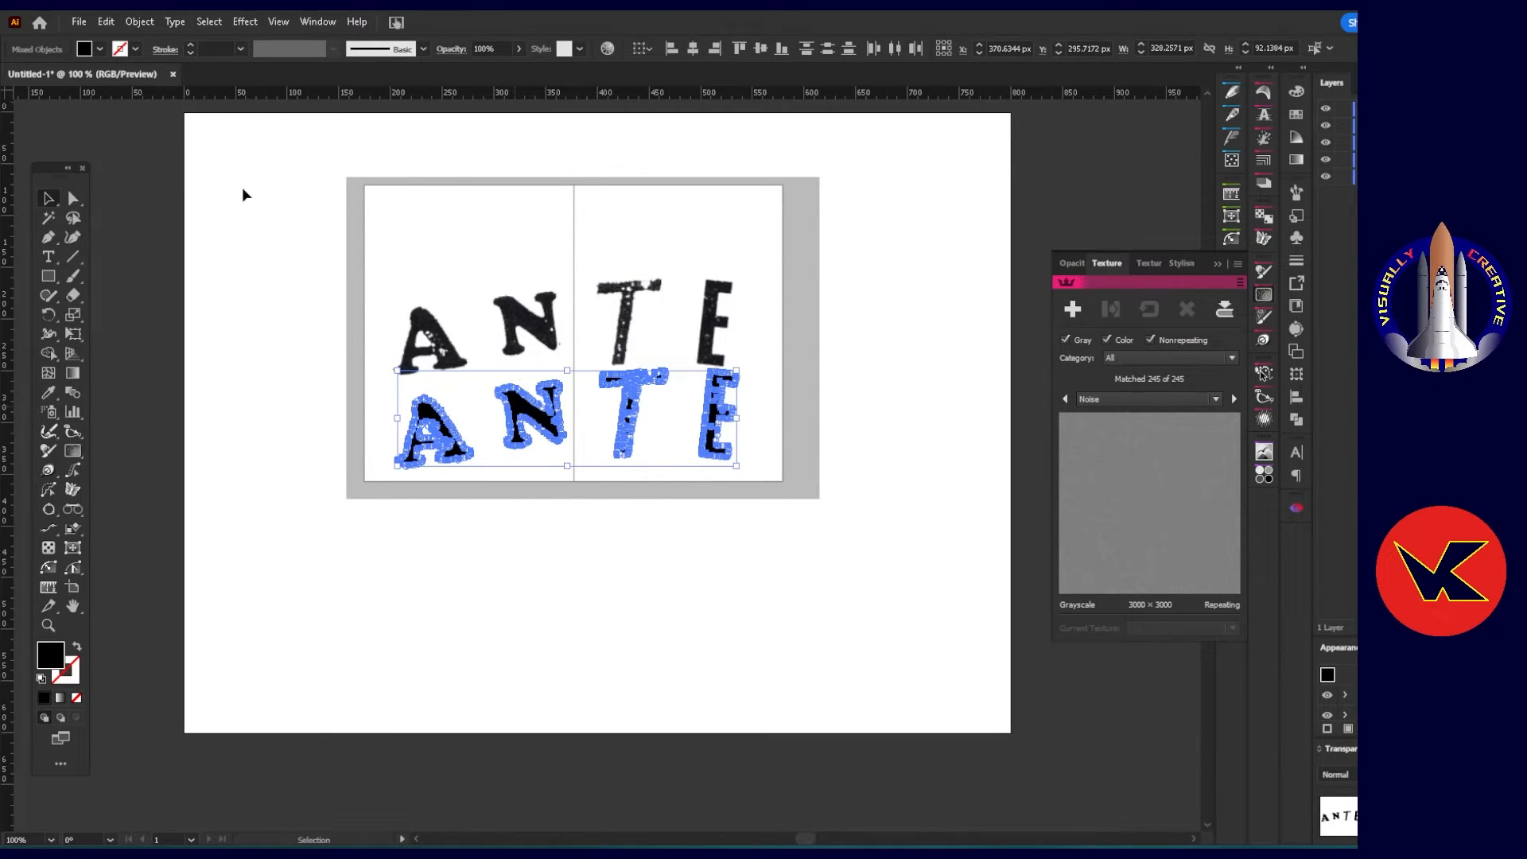
left_click(149, 26)
mouse_move(191, 732)
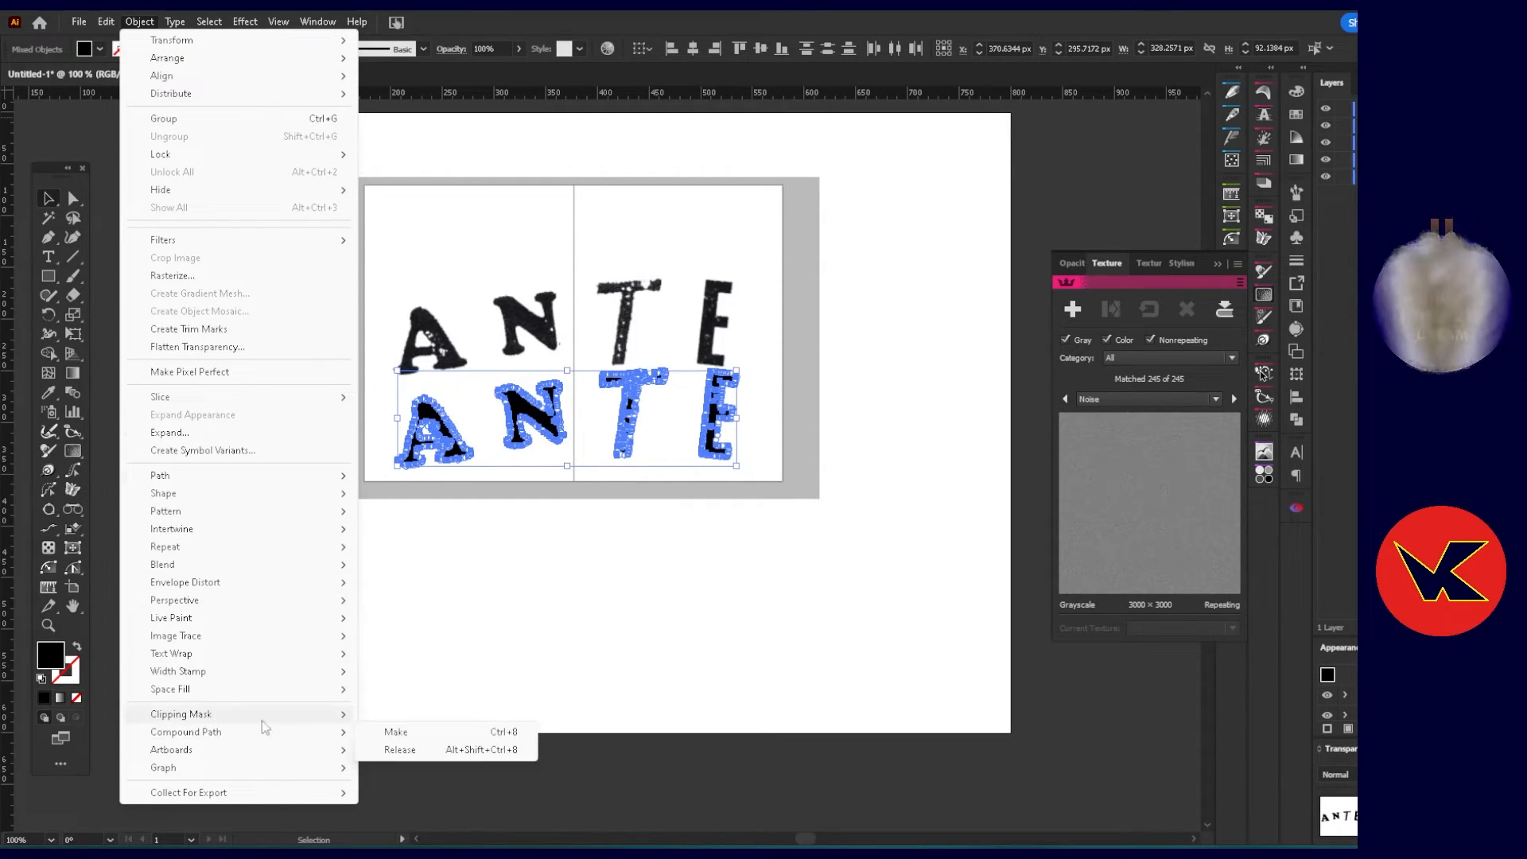
left_click(407, 731)
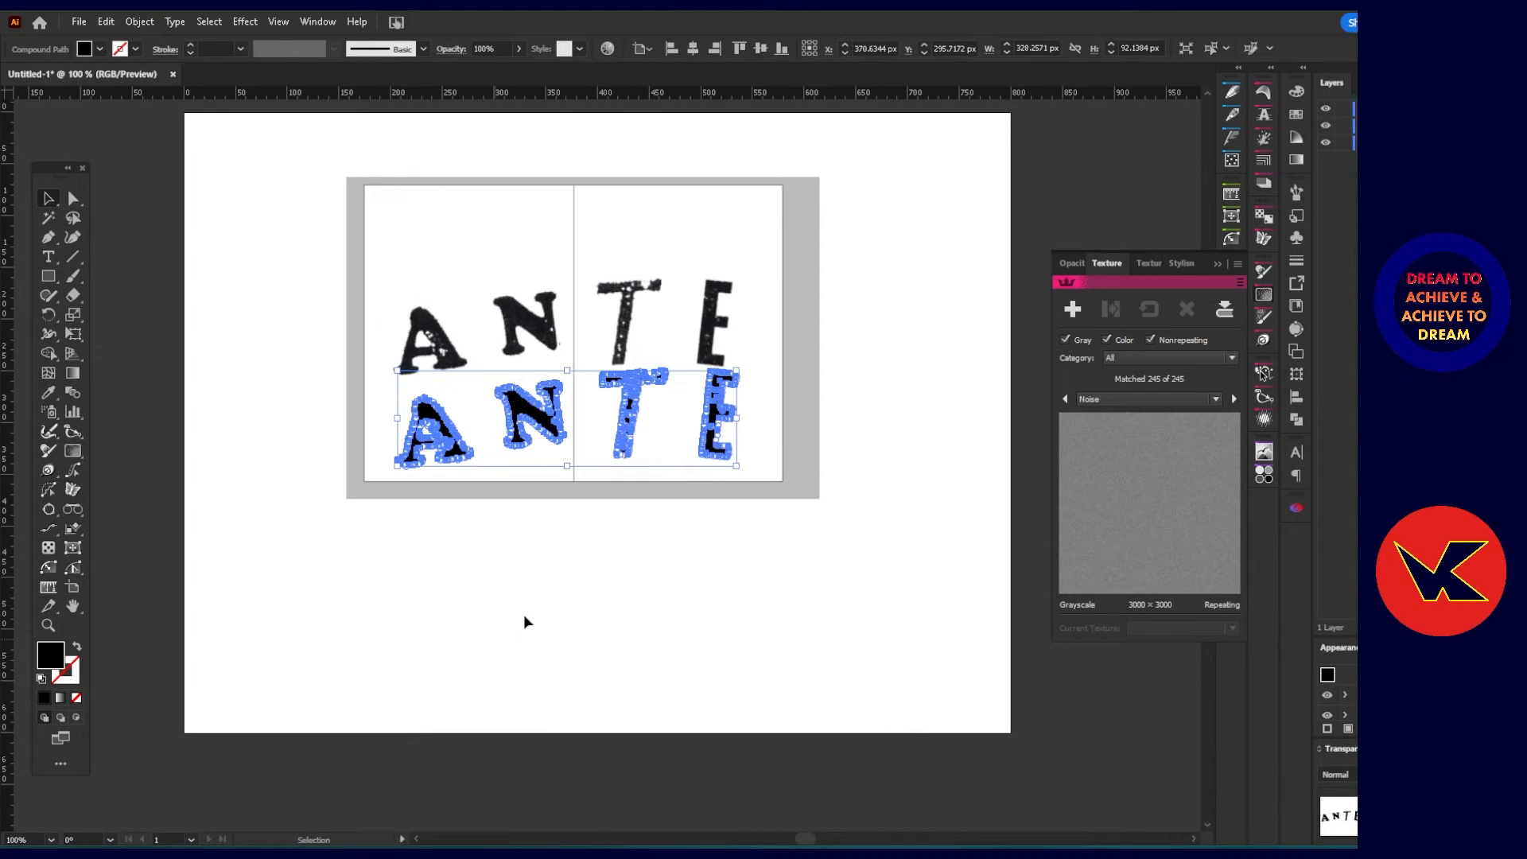
Apply the Noise texture to the ANTE compound path and enlarge its scale to about 221%.
left_click(1072, 309)
key("ctrl+equal")
key("ctrl+equal")
key("ctrl+equal")
key("ctrl+equal")
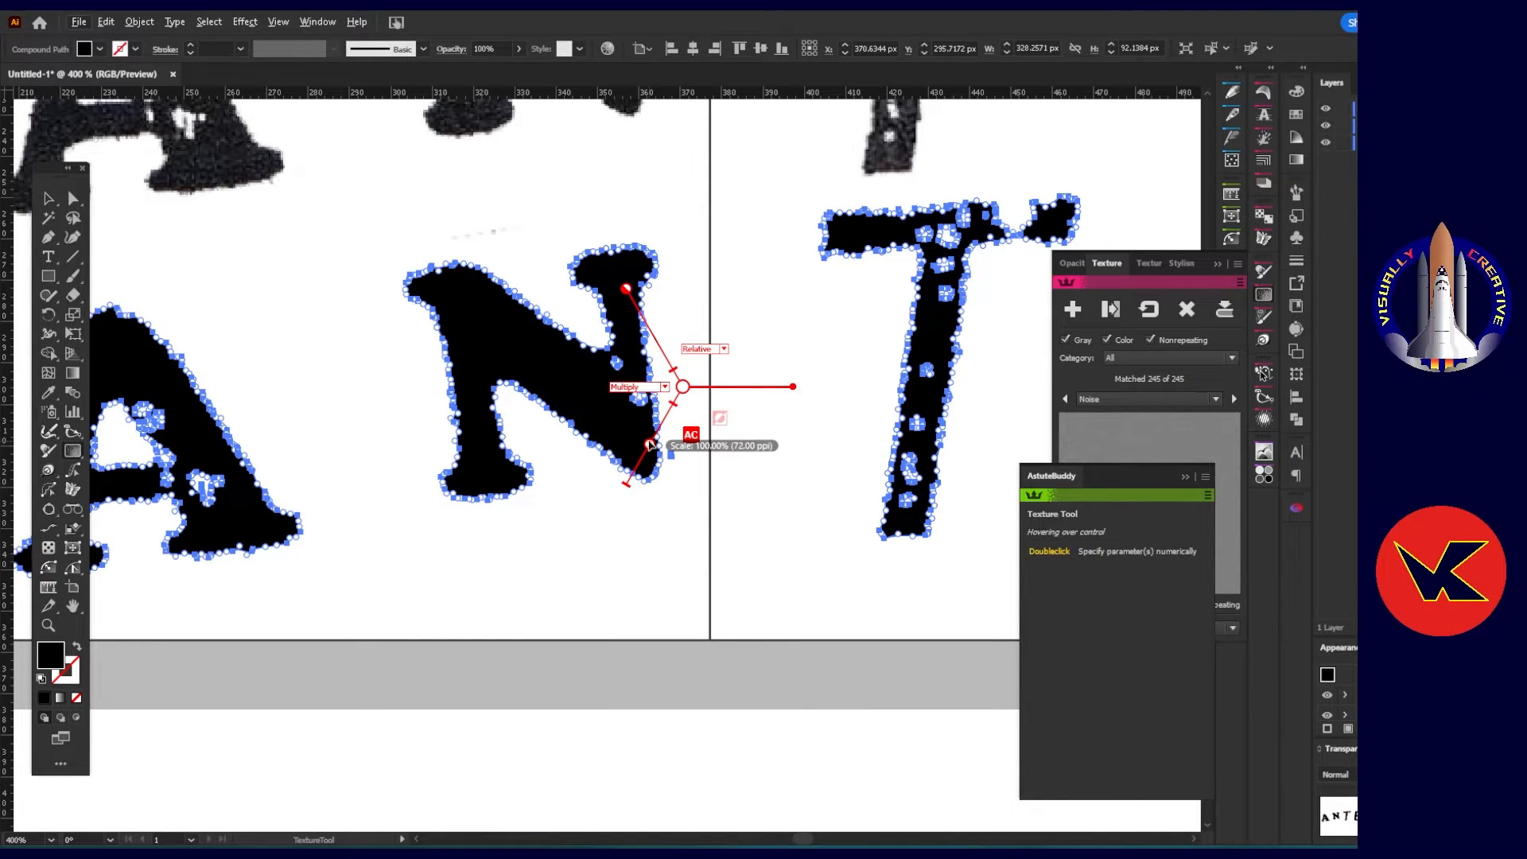
left_click_drag(651, 444, 645, 451)
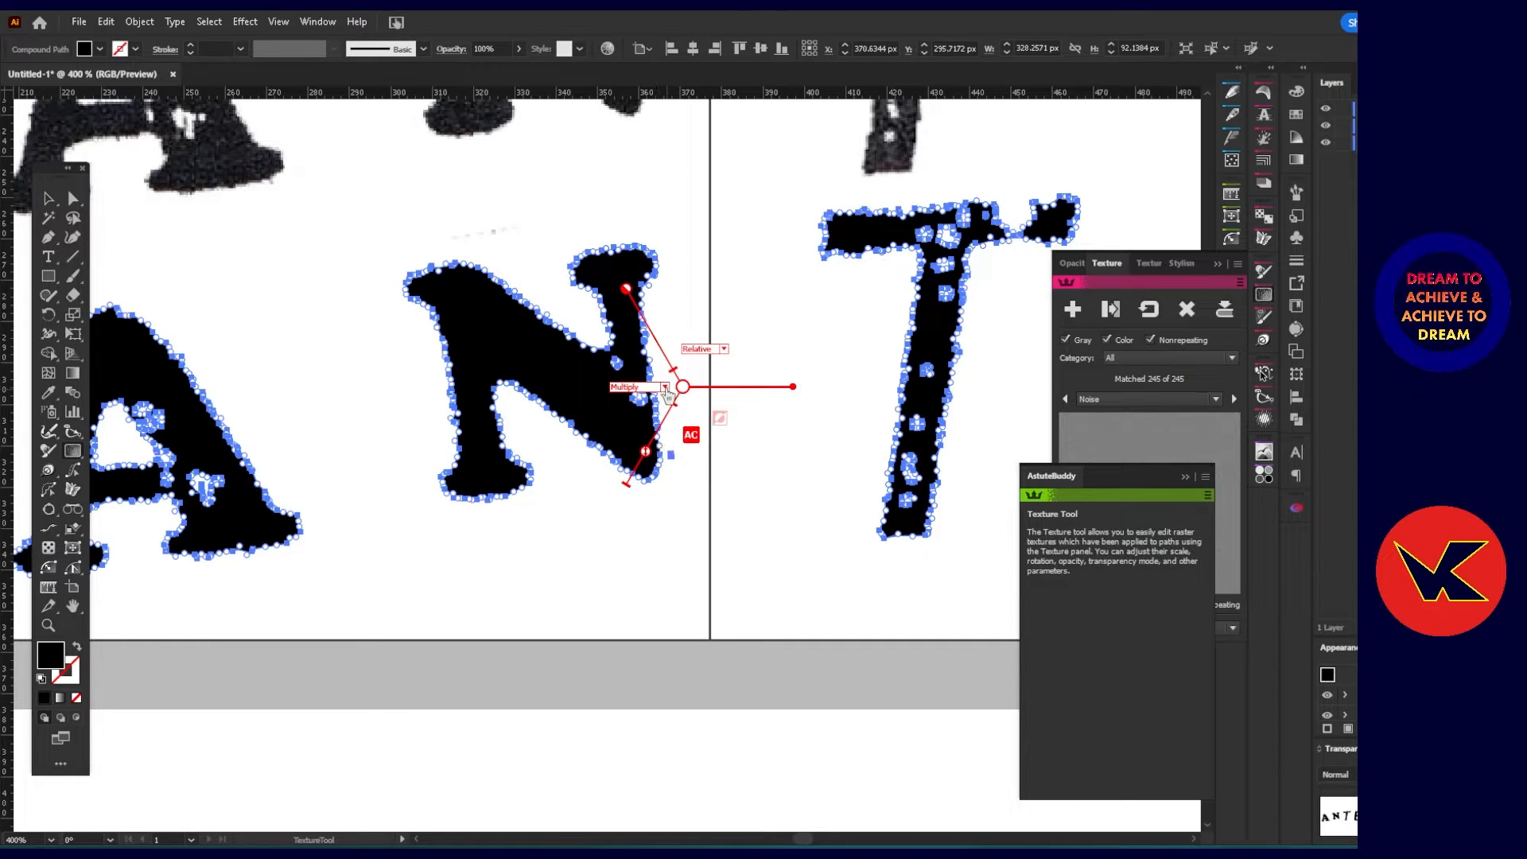
Try the Overlay and Color Dodge blend modes on the lettering's Noise texture.
left_click(665, 388)
left_click(641, 426)
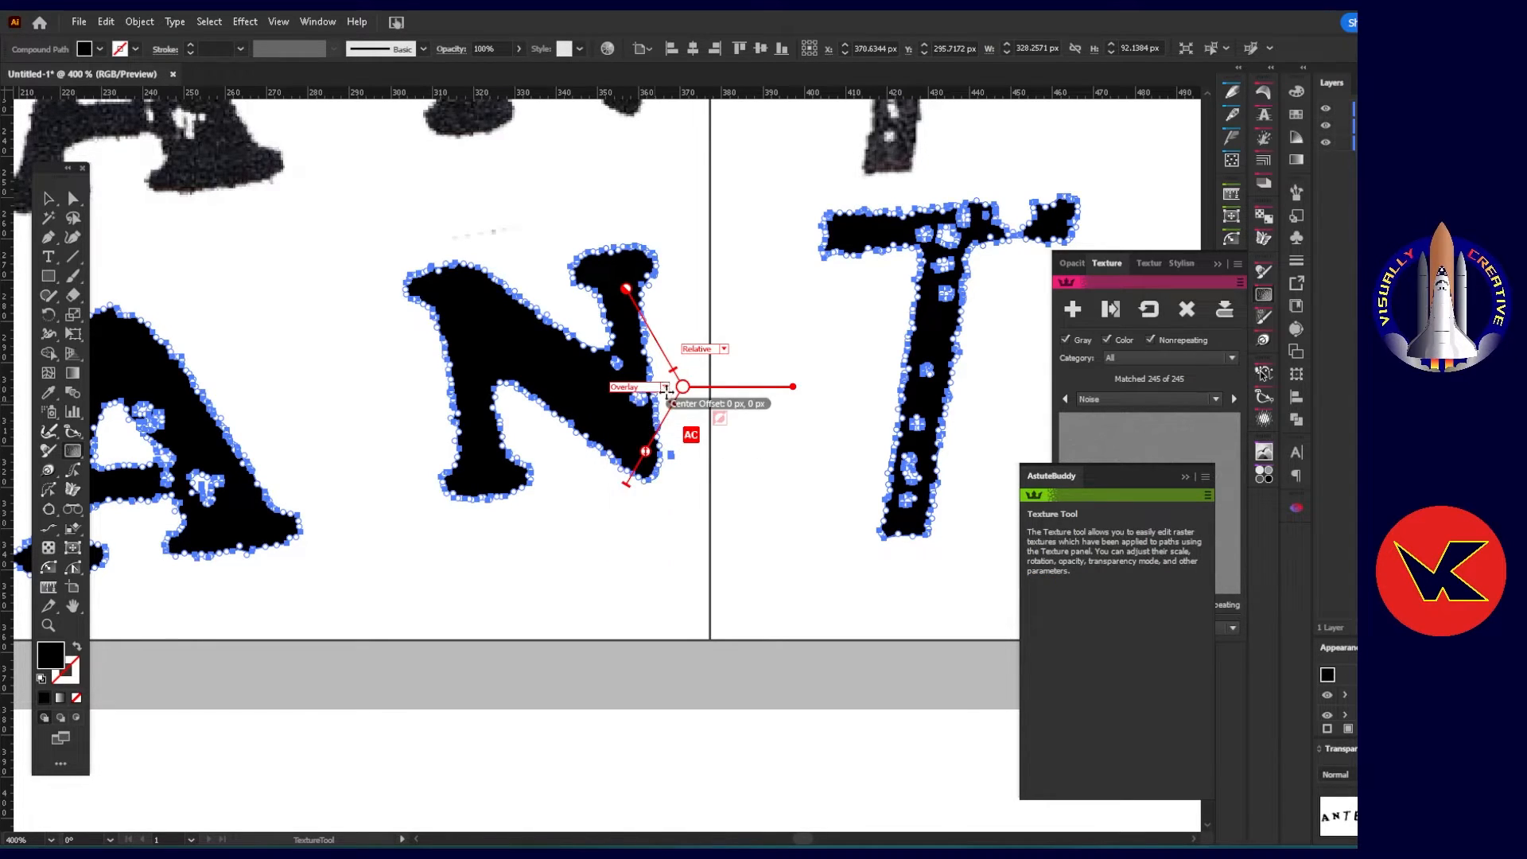
left_click(665, 387)
left_click(640, 455)
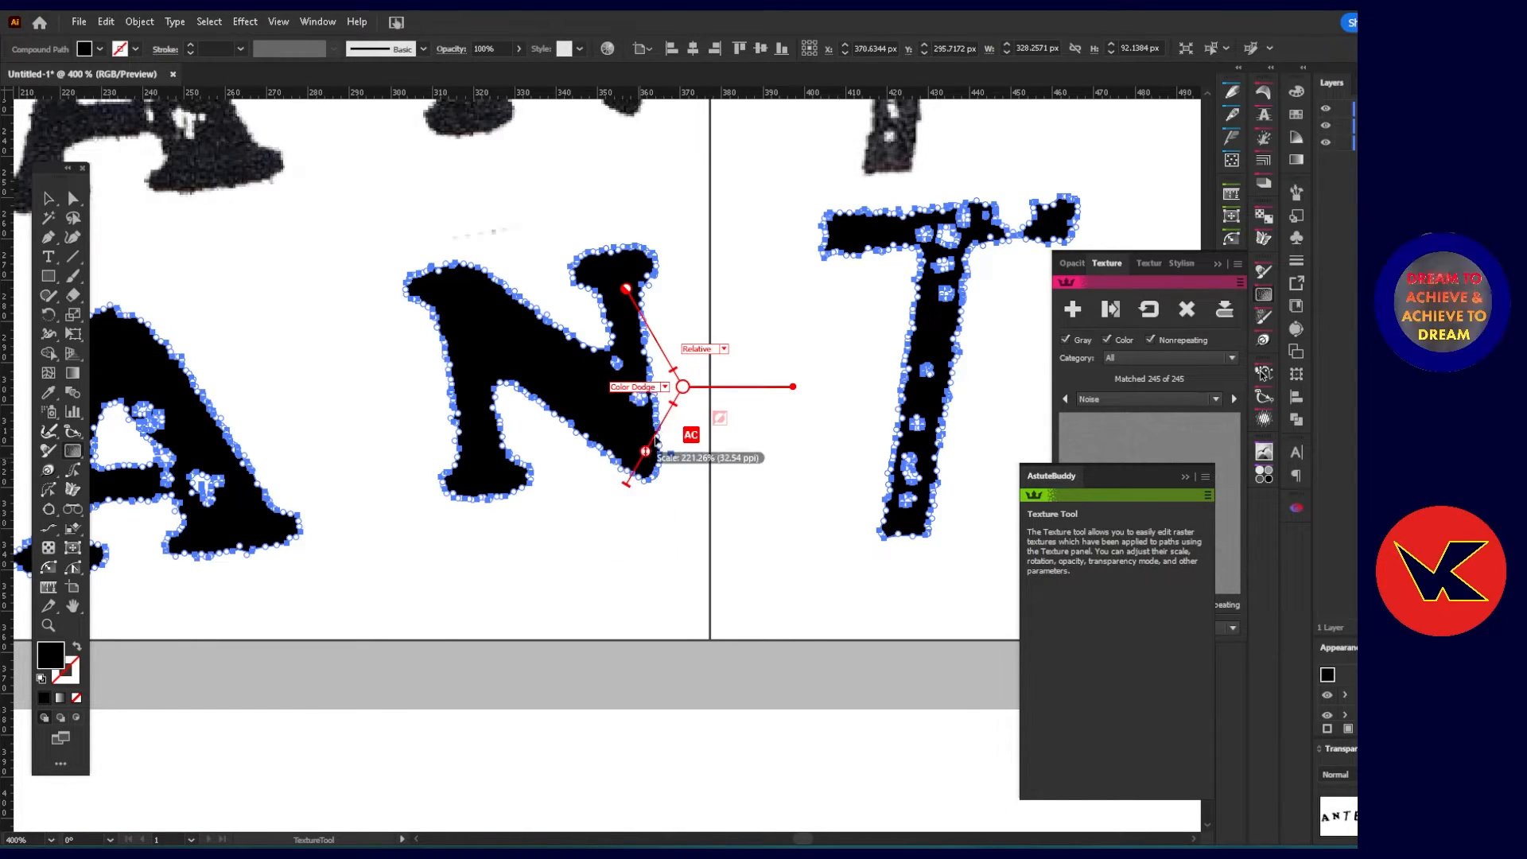
Set the Noise texture's blend mode to Knockout, reduce its scale to a fine grain, and deselect the lettering.
left_click(665, 387)
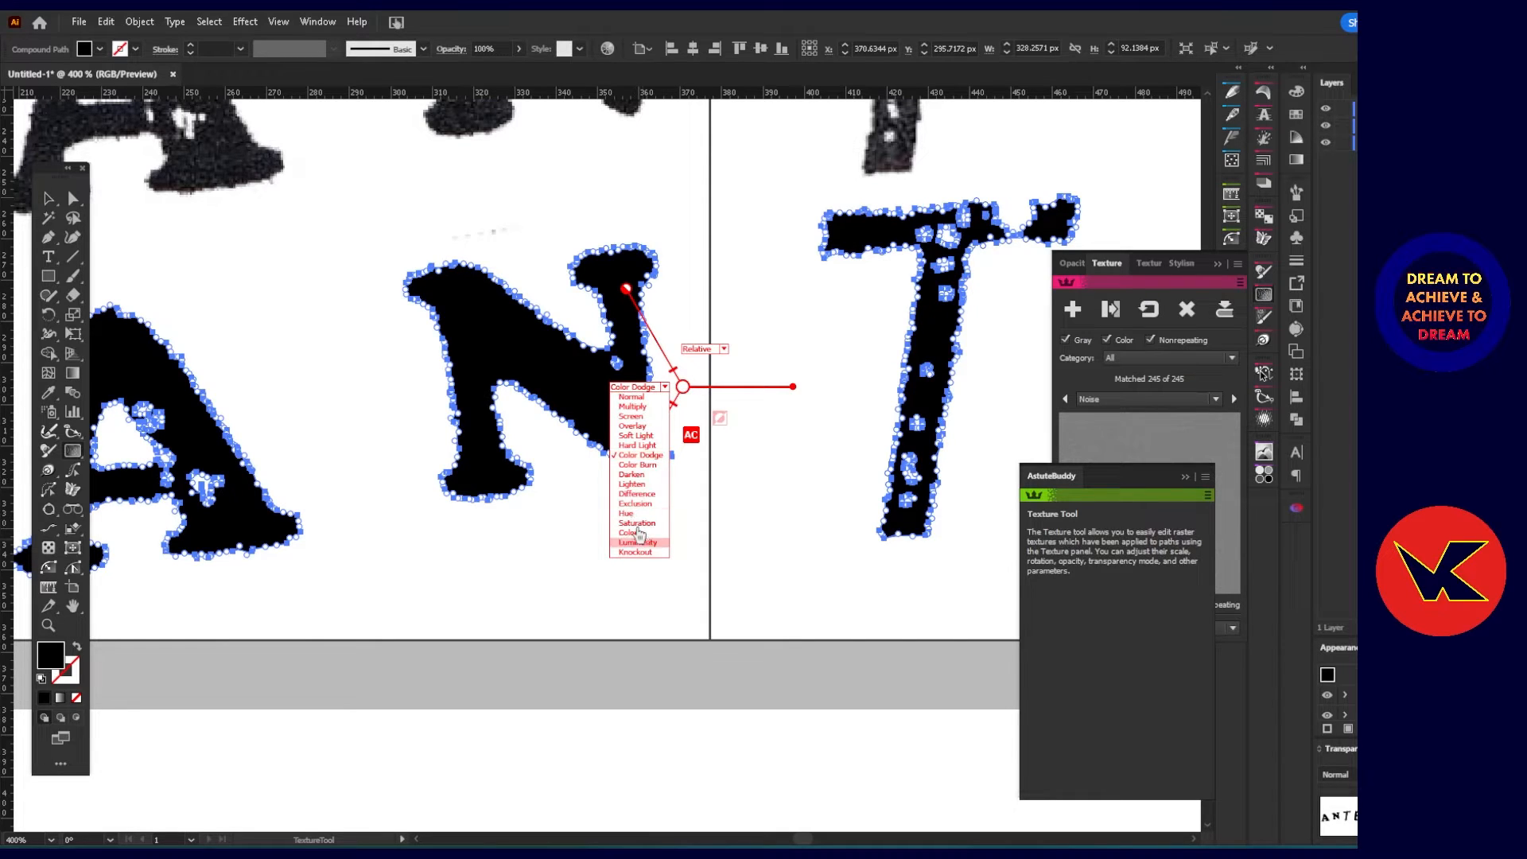
left_click(636, 552)
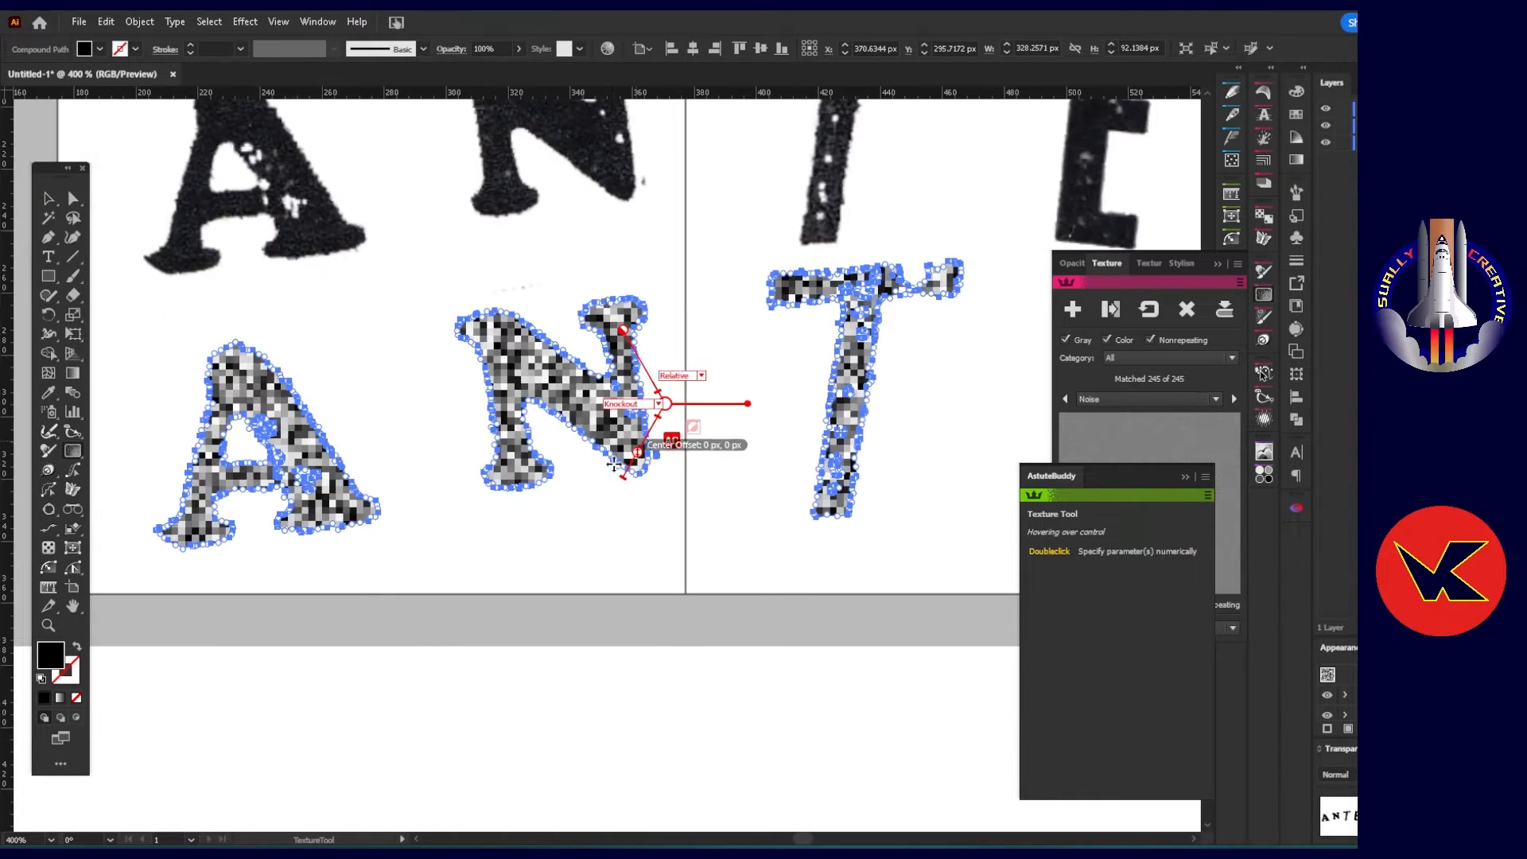
key("ctrl+minus")
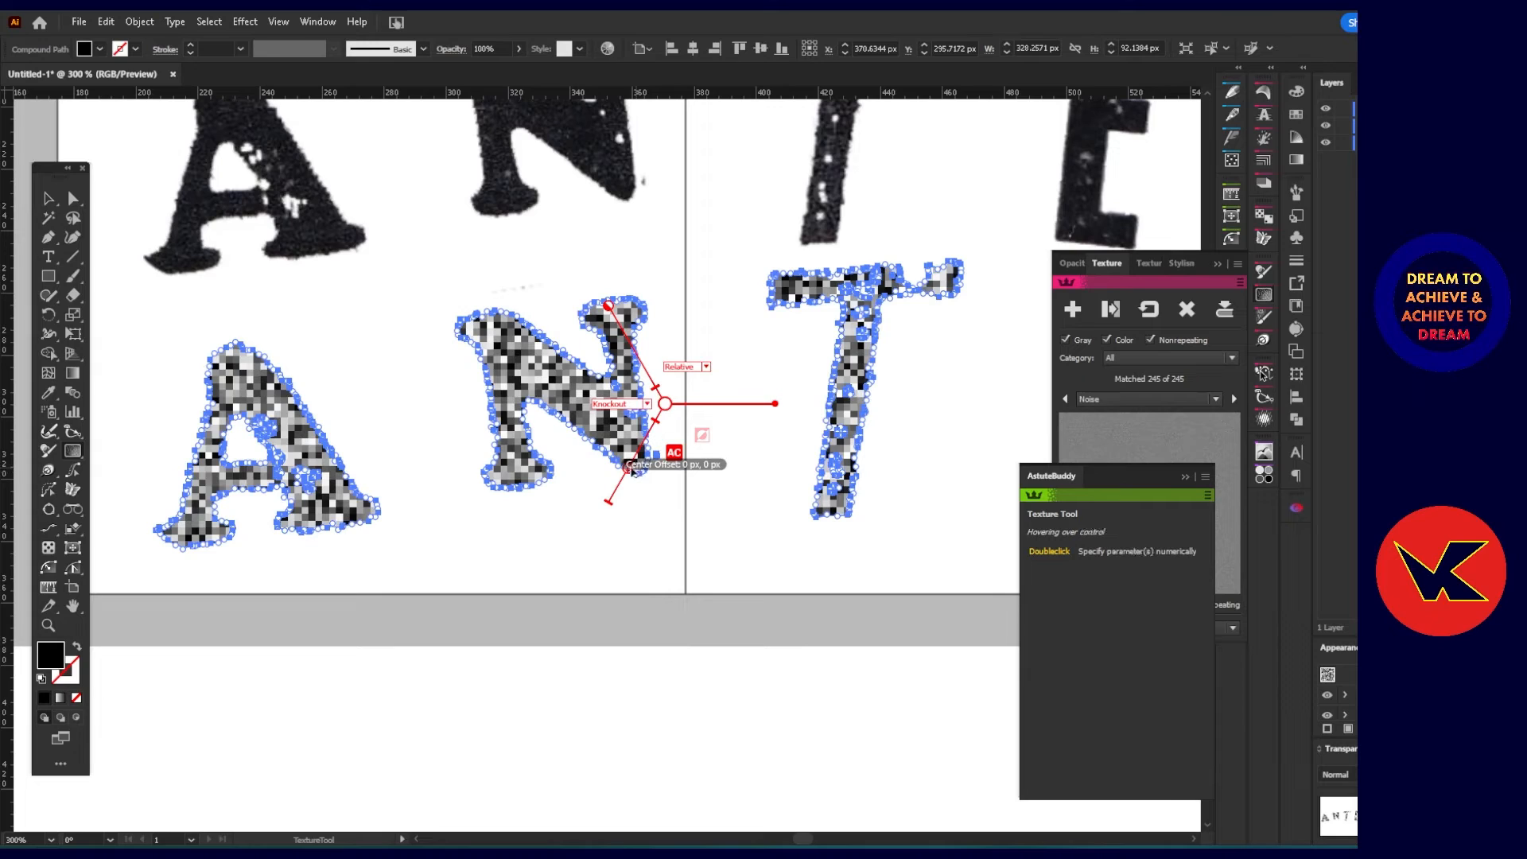
left_click_drag(635, 470, 652, 433)
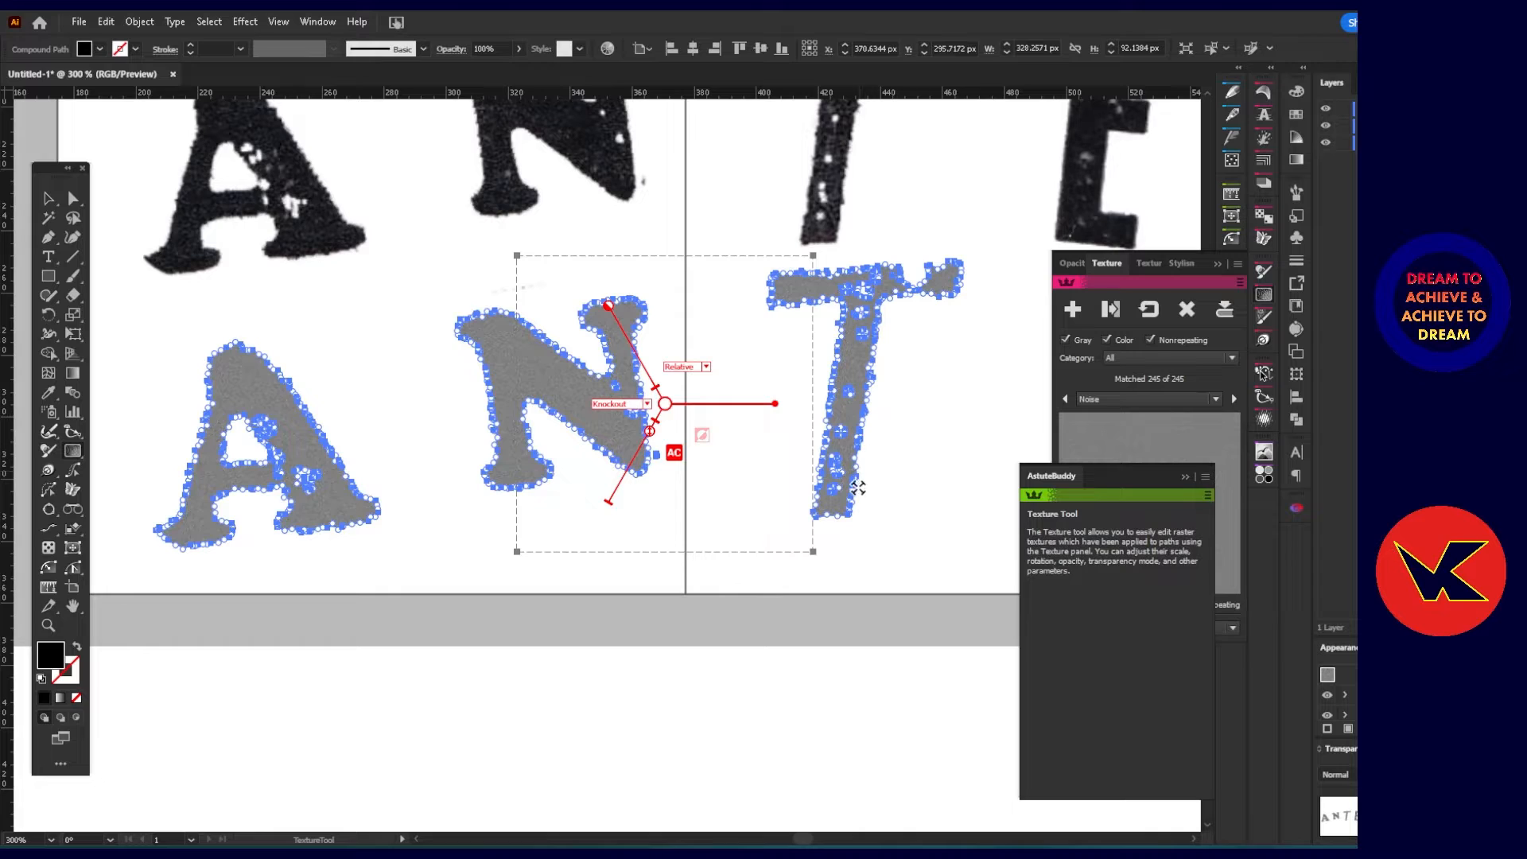
left_click(647, 675)
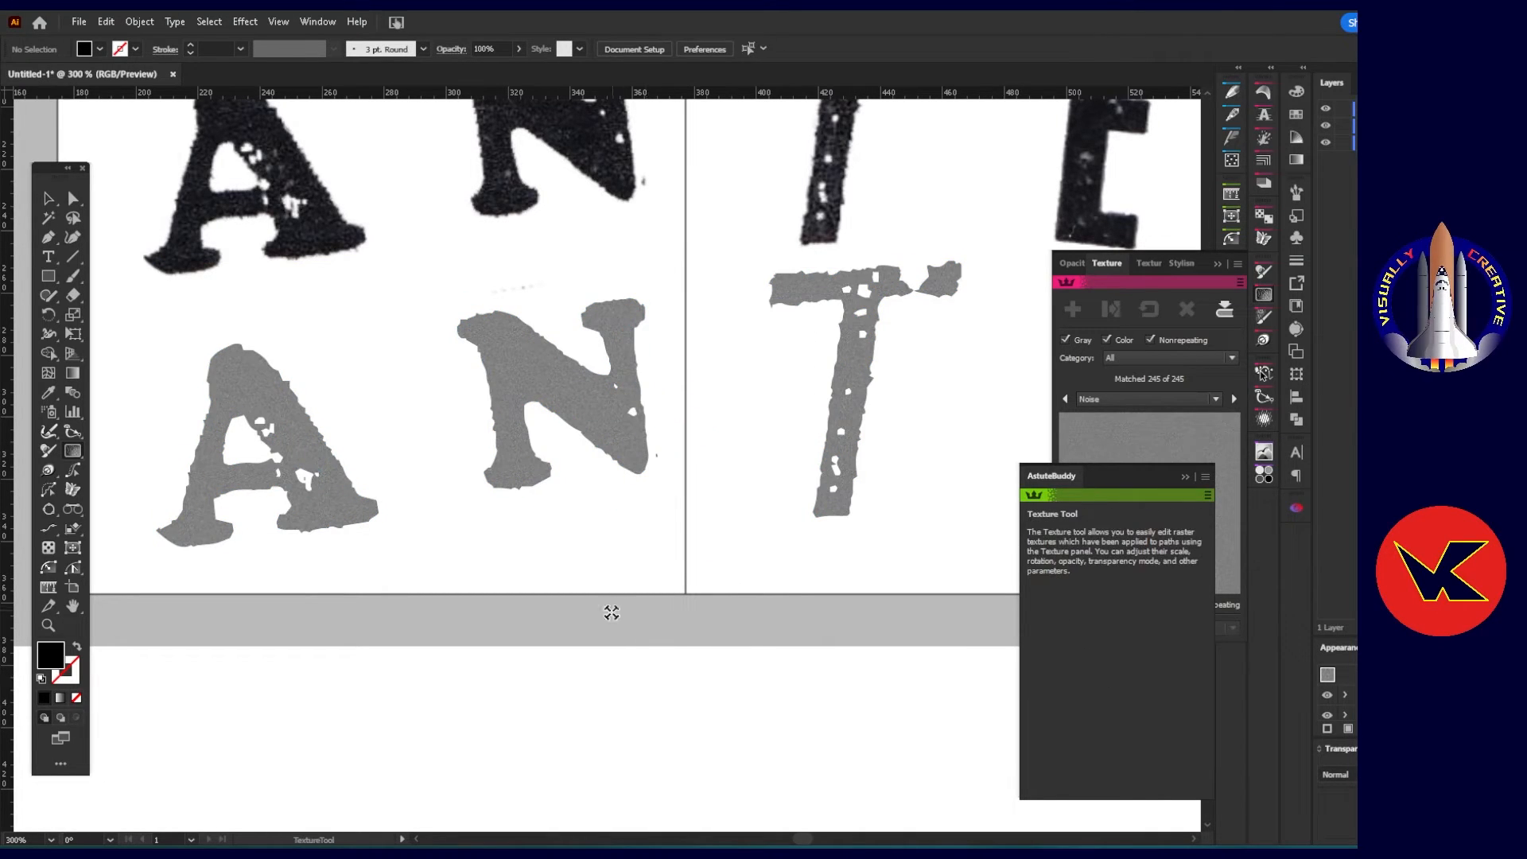
scroll(597, 617, "down", 2)
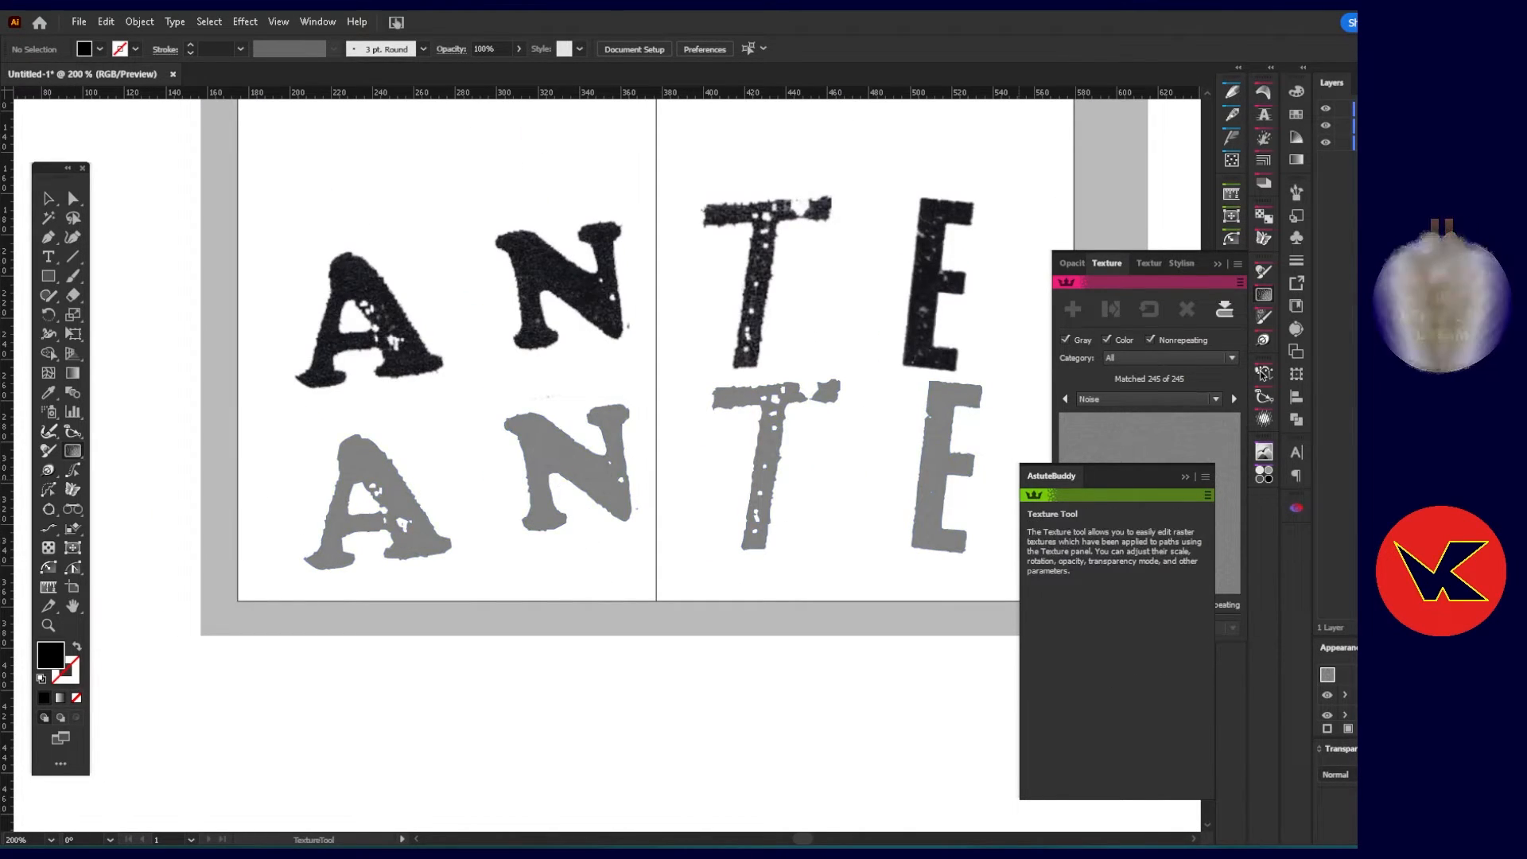
Select the textured ANTE compound path and examine its object options in the layer list.
left_click(1493, 125)
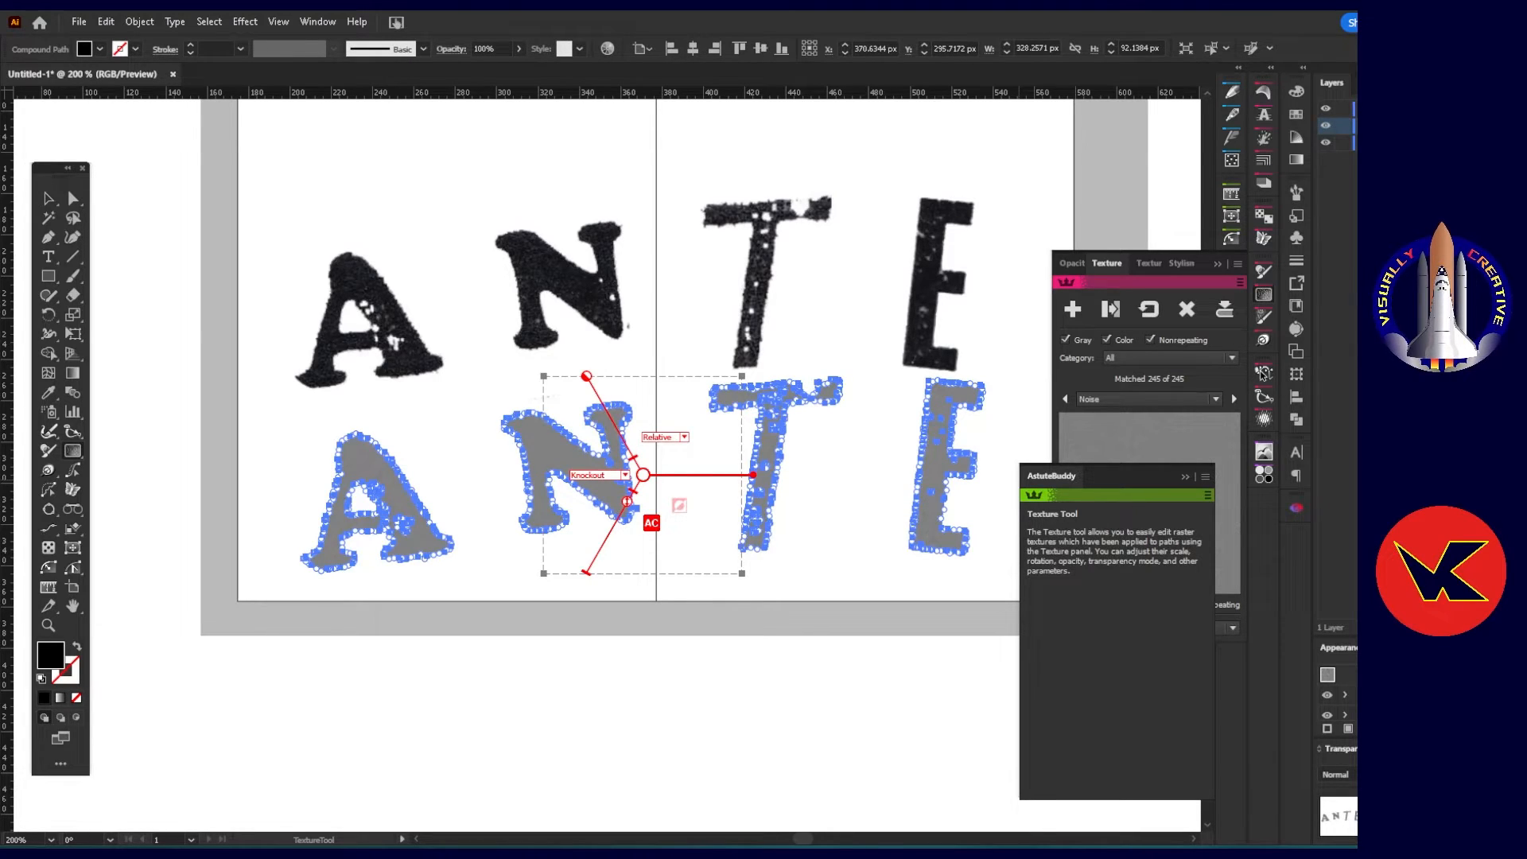
double_click(1494, 125)
left_click(878, 463)
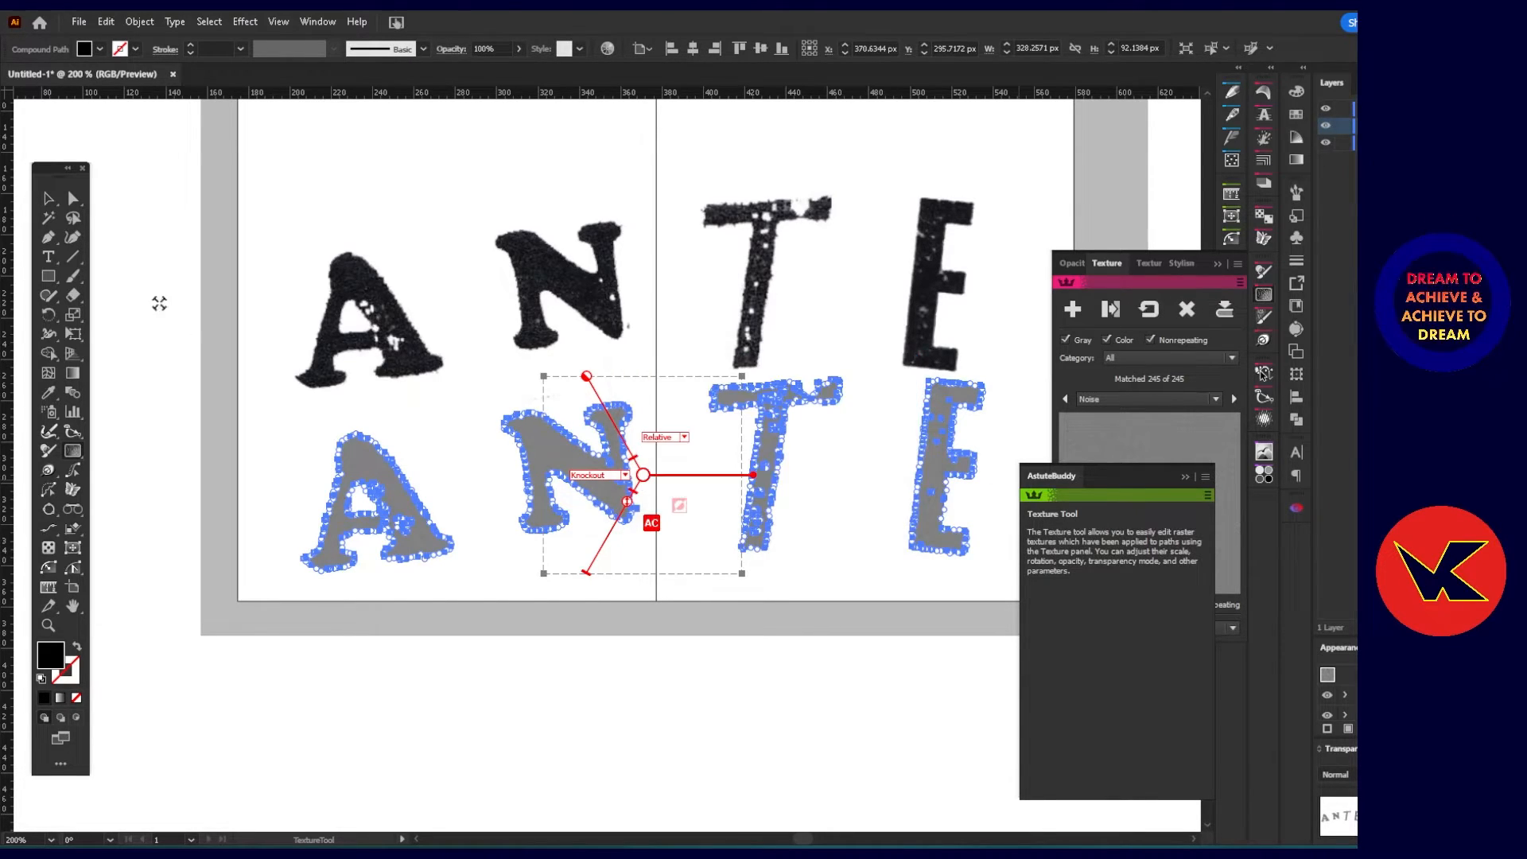
left_click(48, 198)
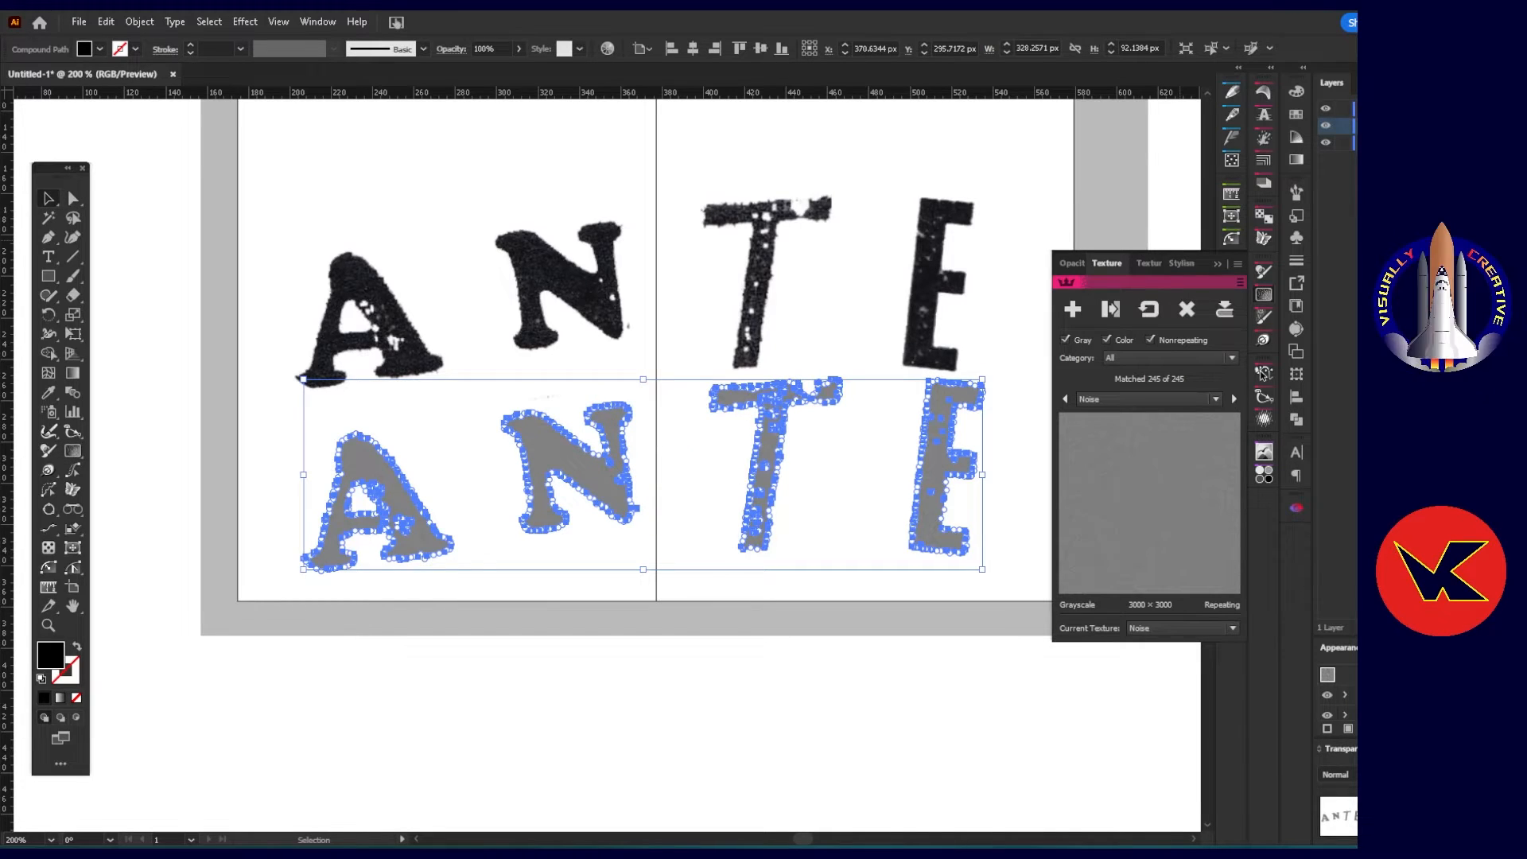
double_click(1493, 125)
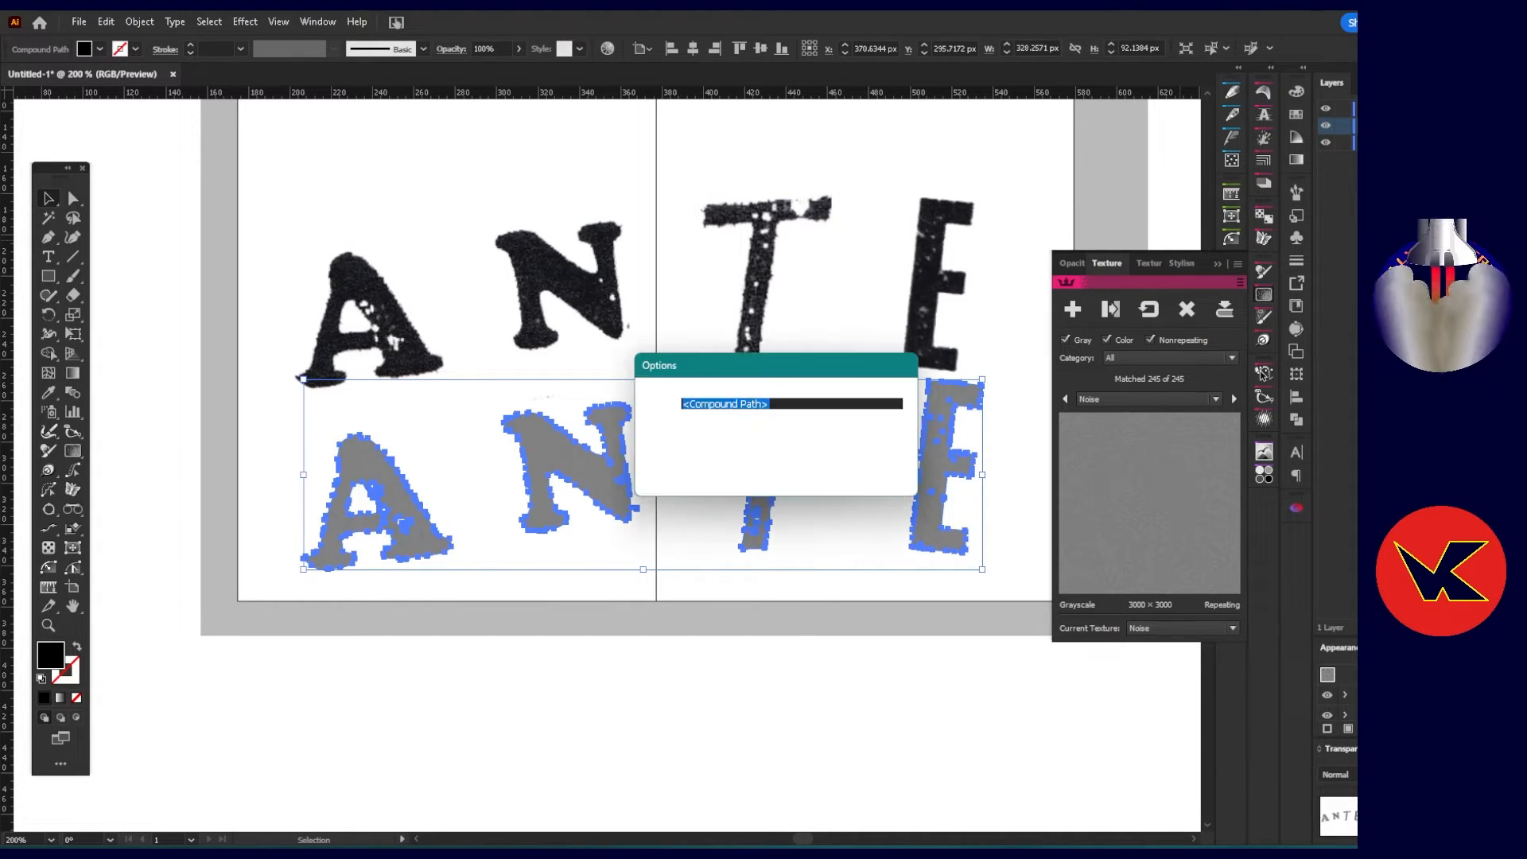
left_click(868, 462)
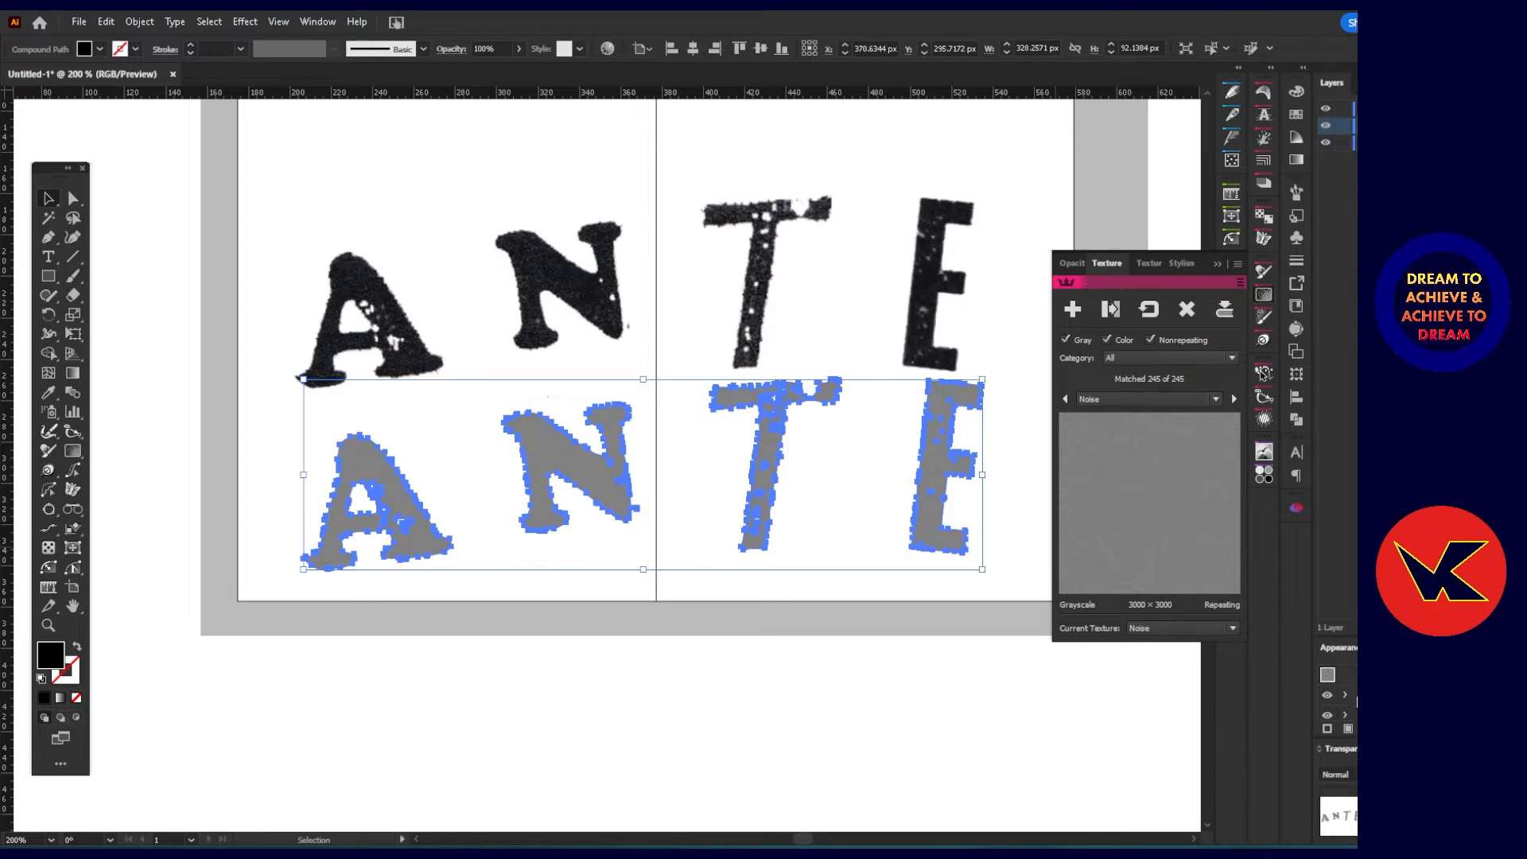
Enlarge the lettering's appearance list, expand its first attribute, and turn on Knockout Group in that attribute's transparency settings.
left_click_drag(1415, 638, 1415, 480)
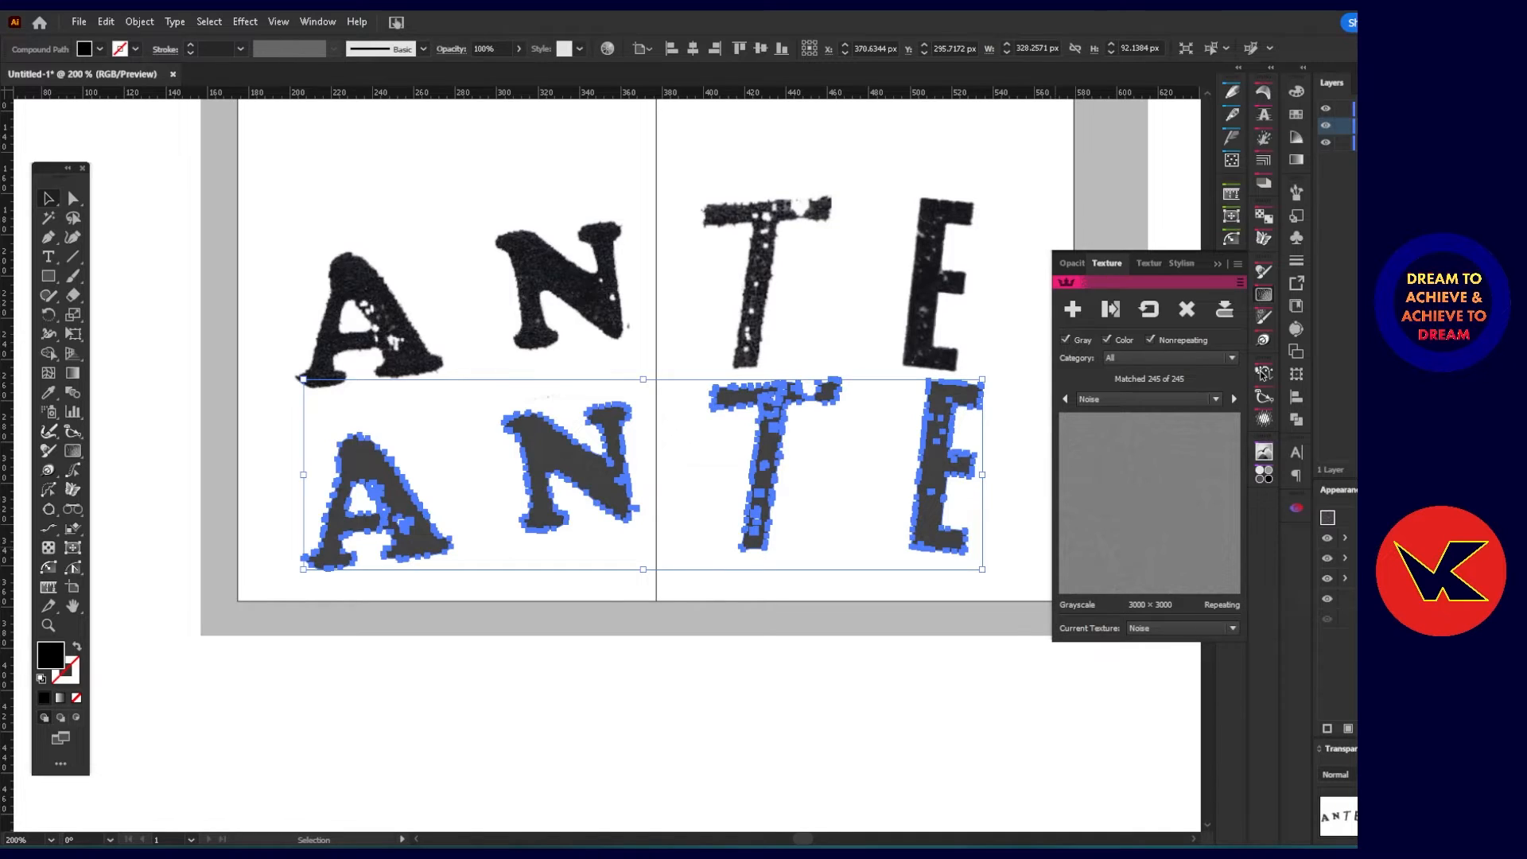
left_click(1346, 539)
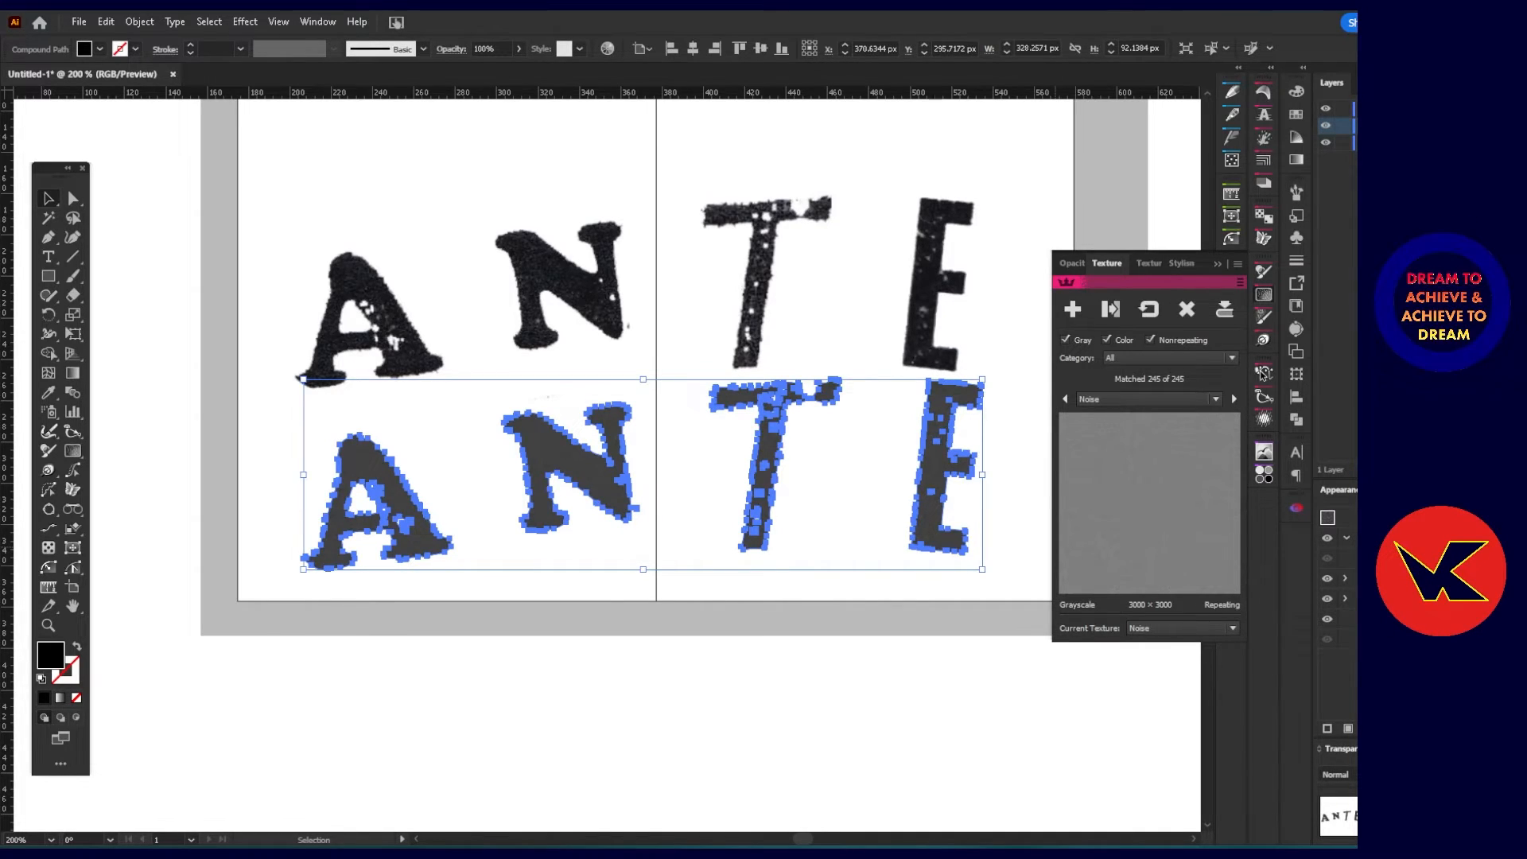
left_click(1371, 559)
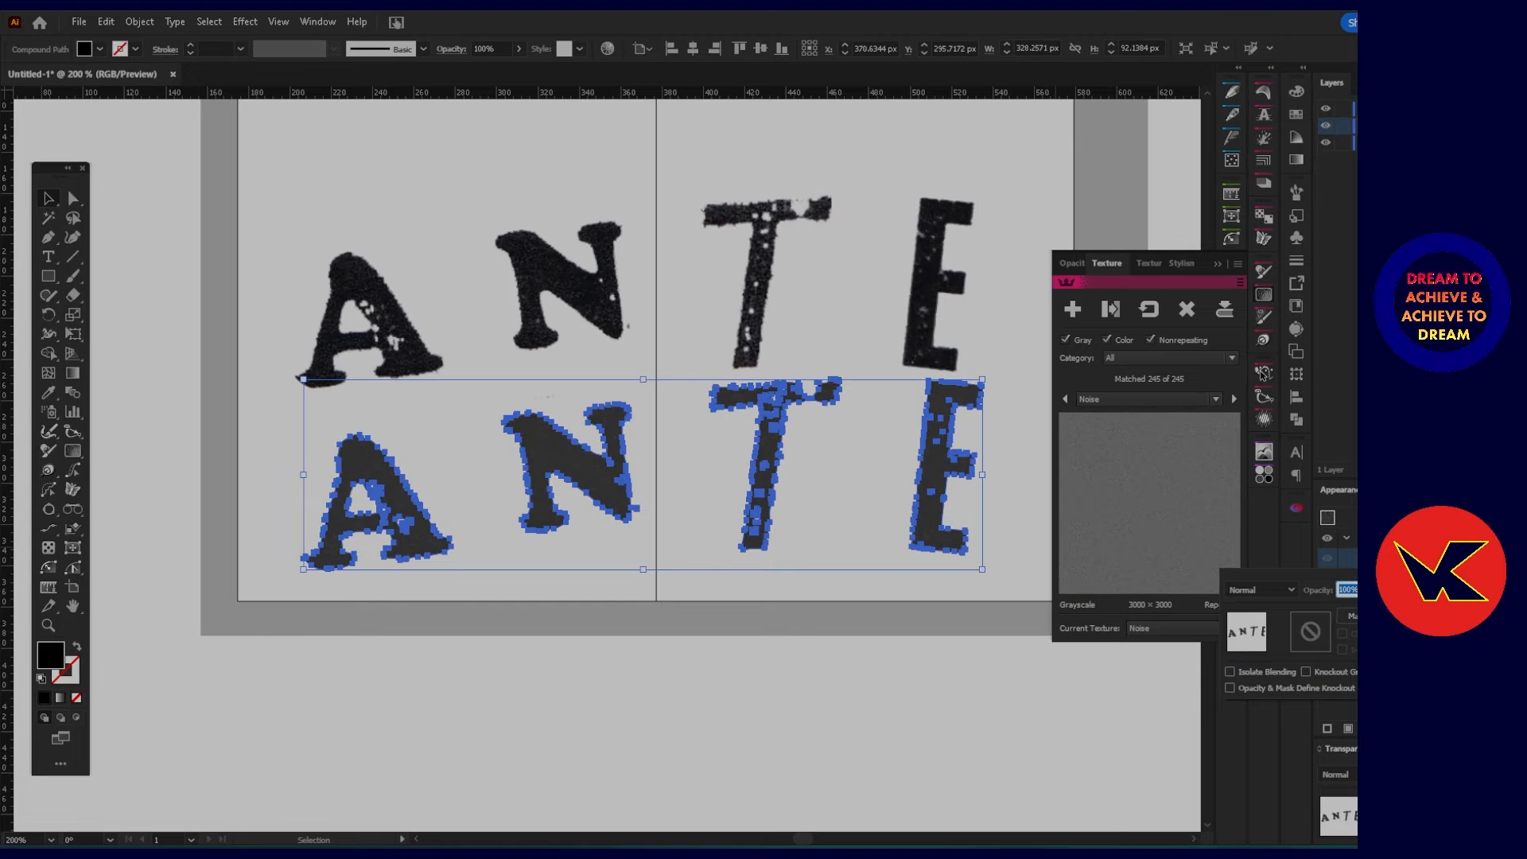
left_click(1233, 671)
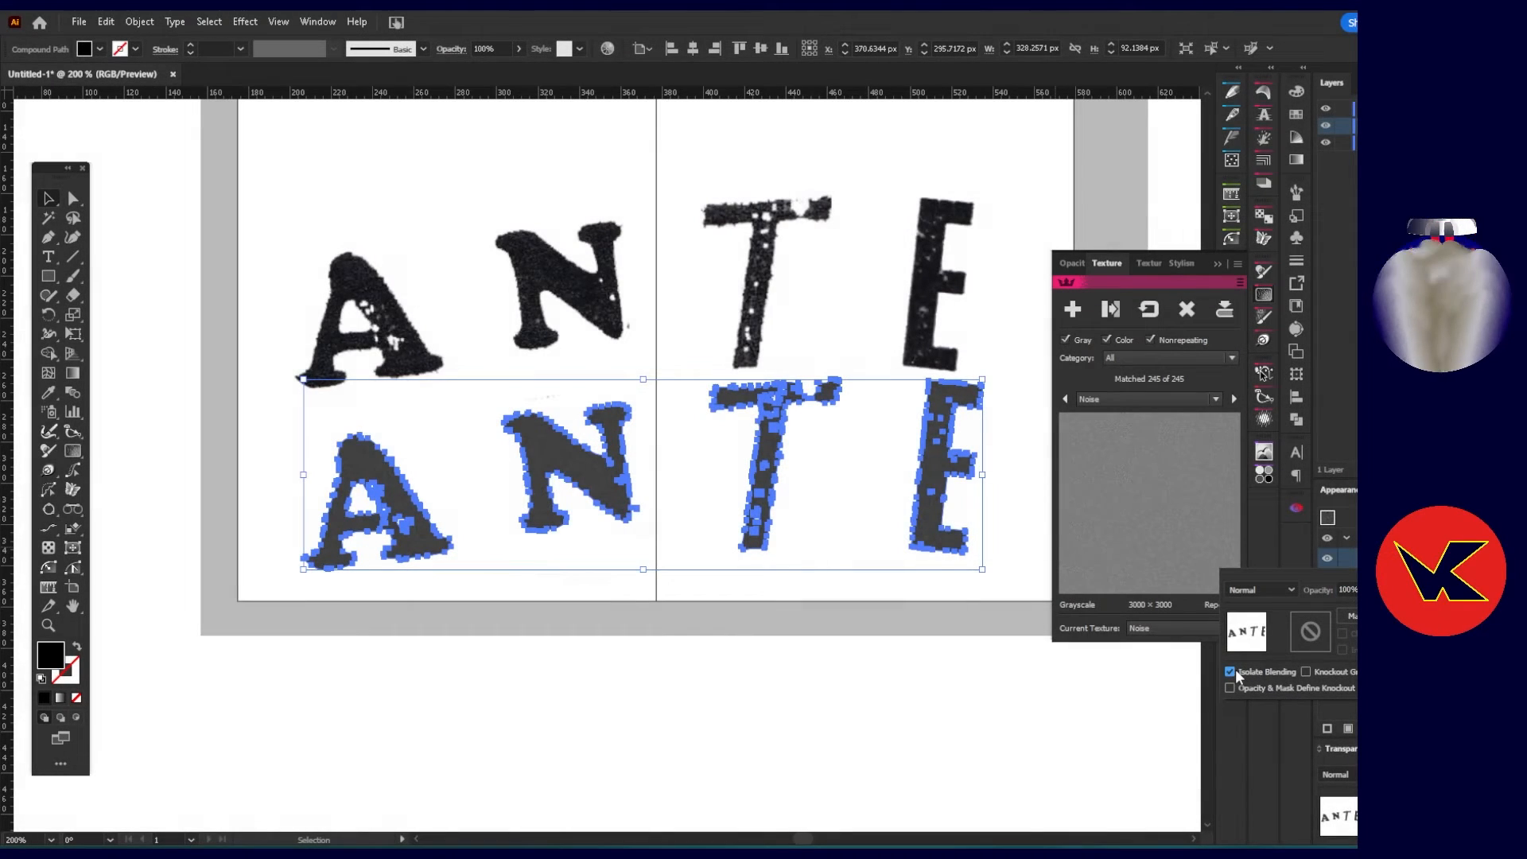
left_click(1230, 670)
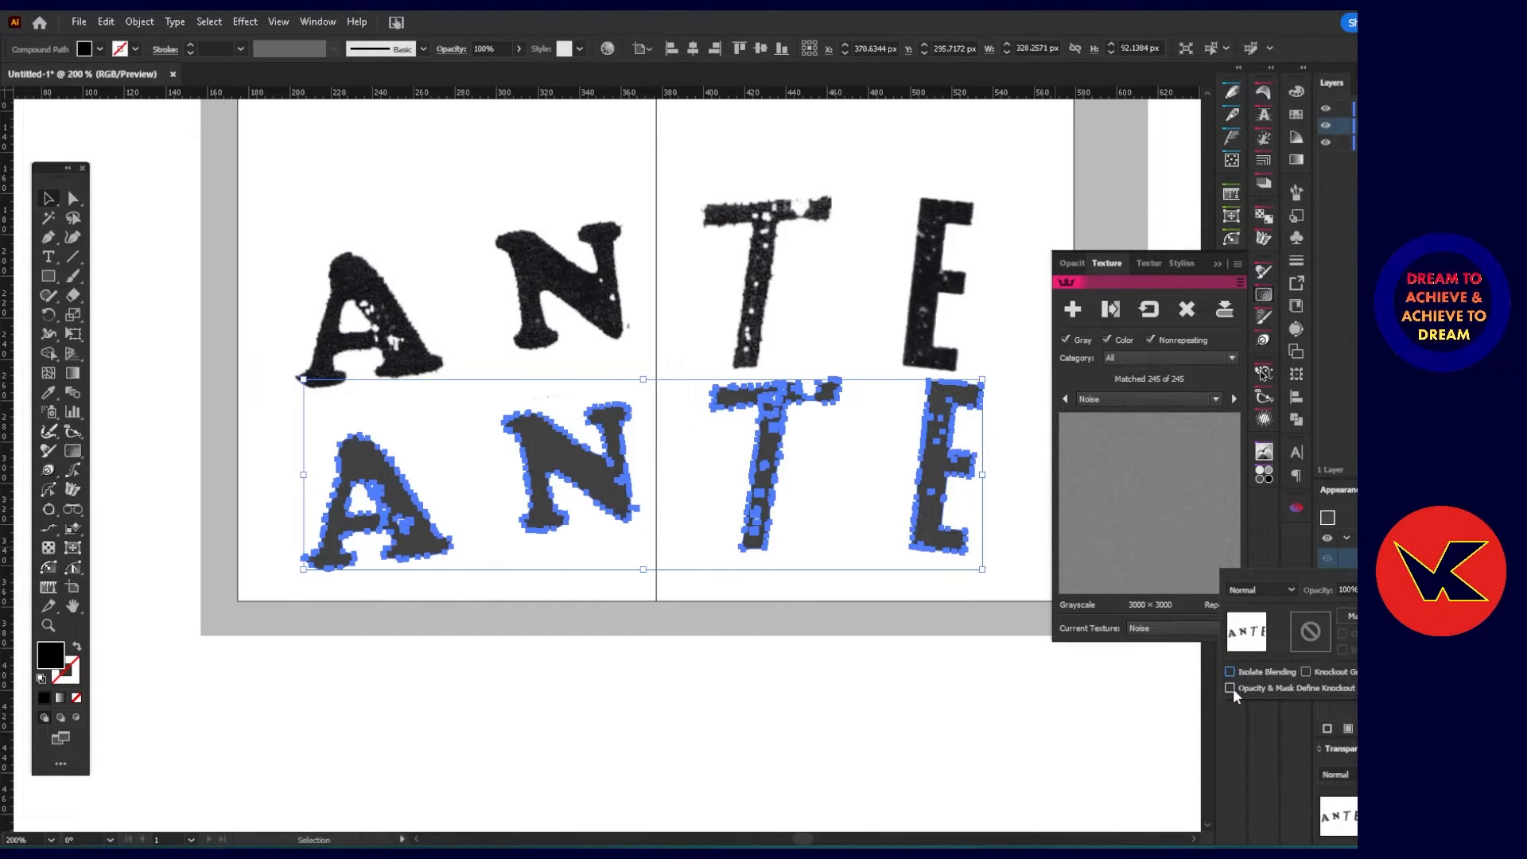
left_click(1305, 671)
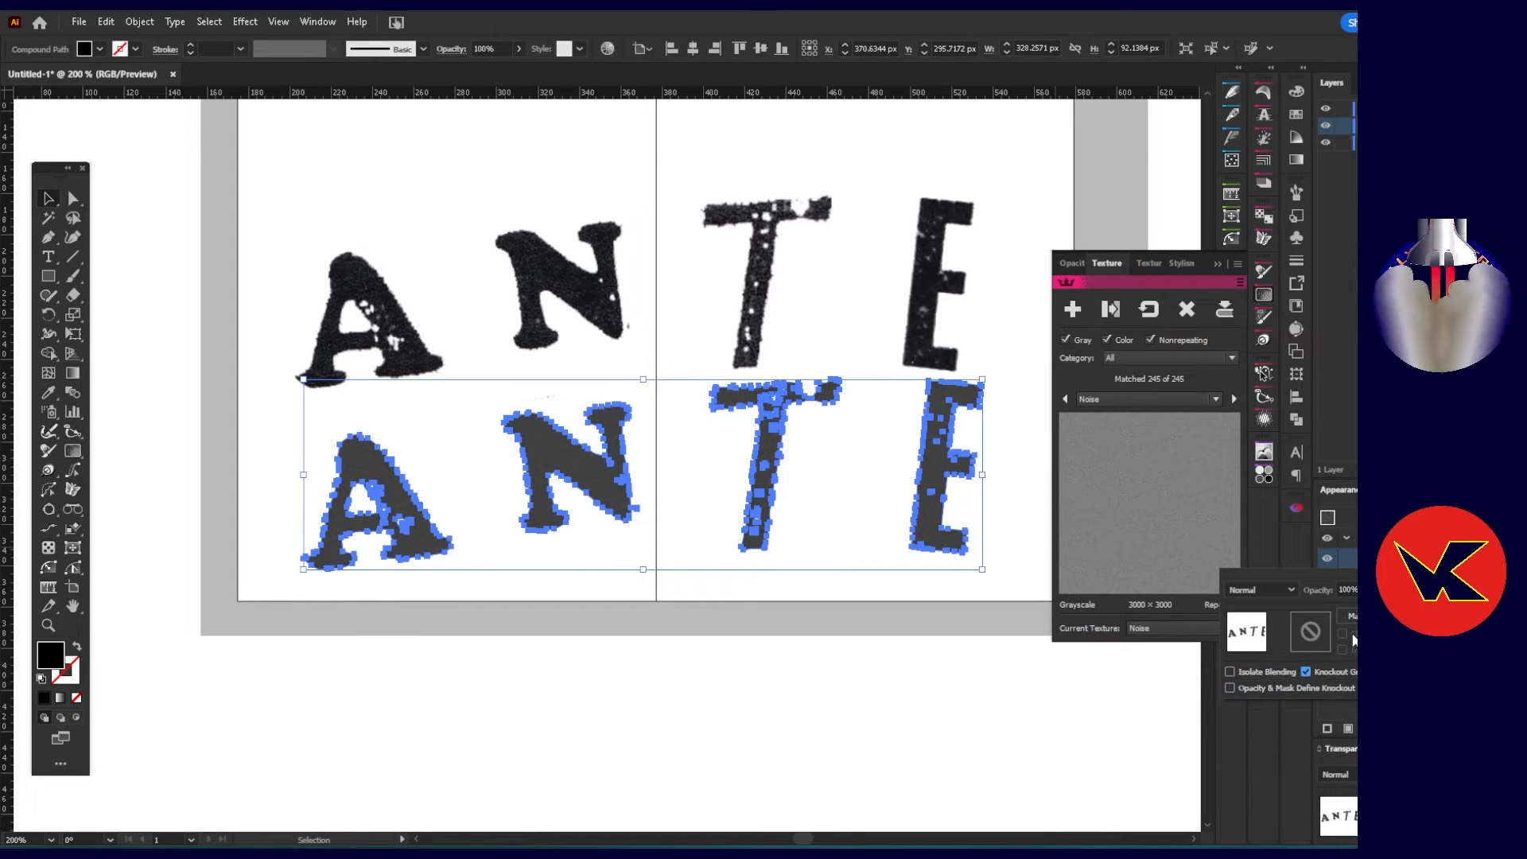
Try Darken, Lighten, Soft Light and Overlay blending on the attribute, settle on Hard Light, and deselect the lettering.
left_click(1293, 589)
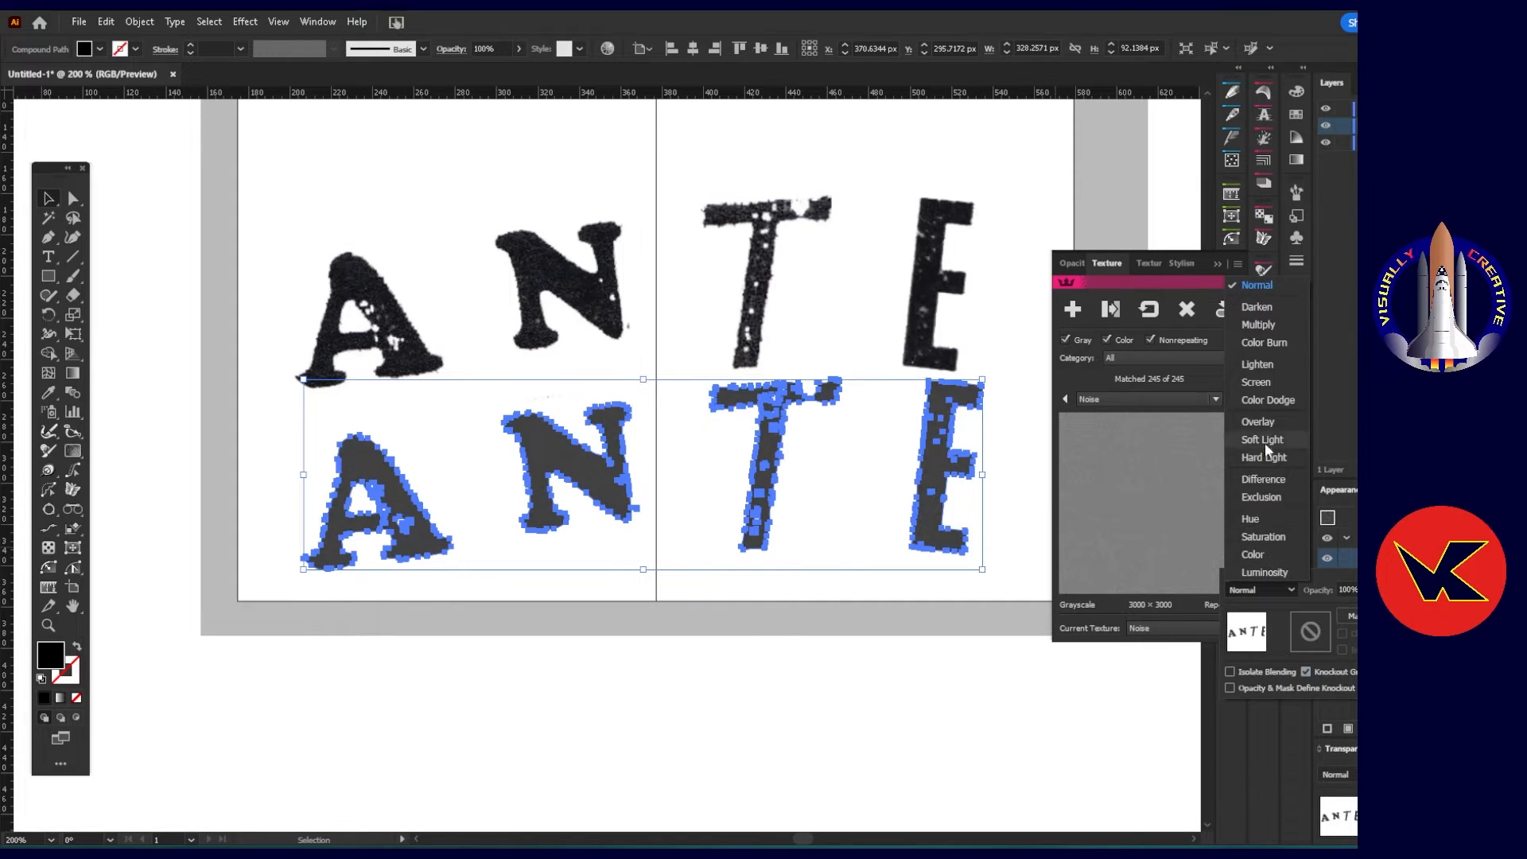
left_click(1263, 307)
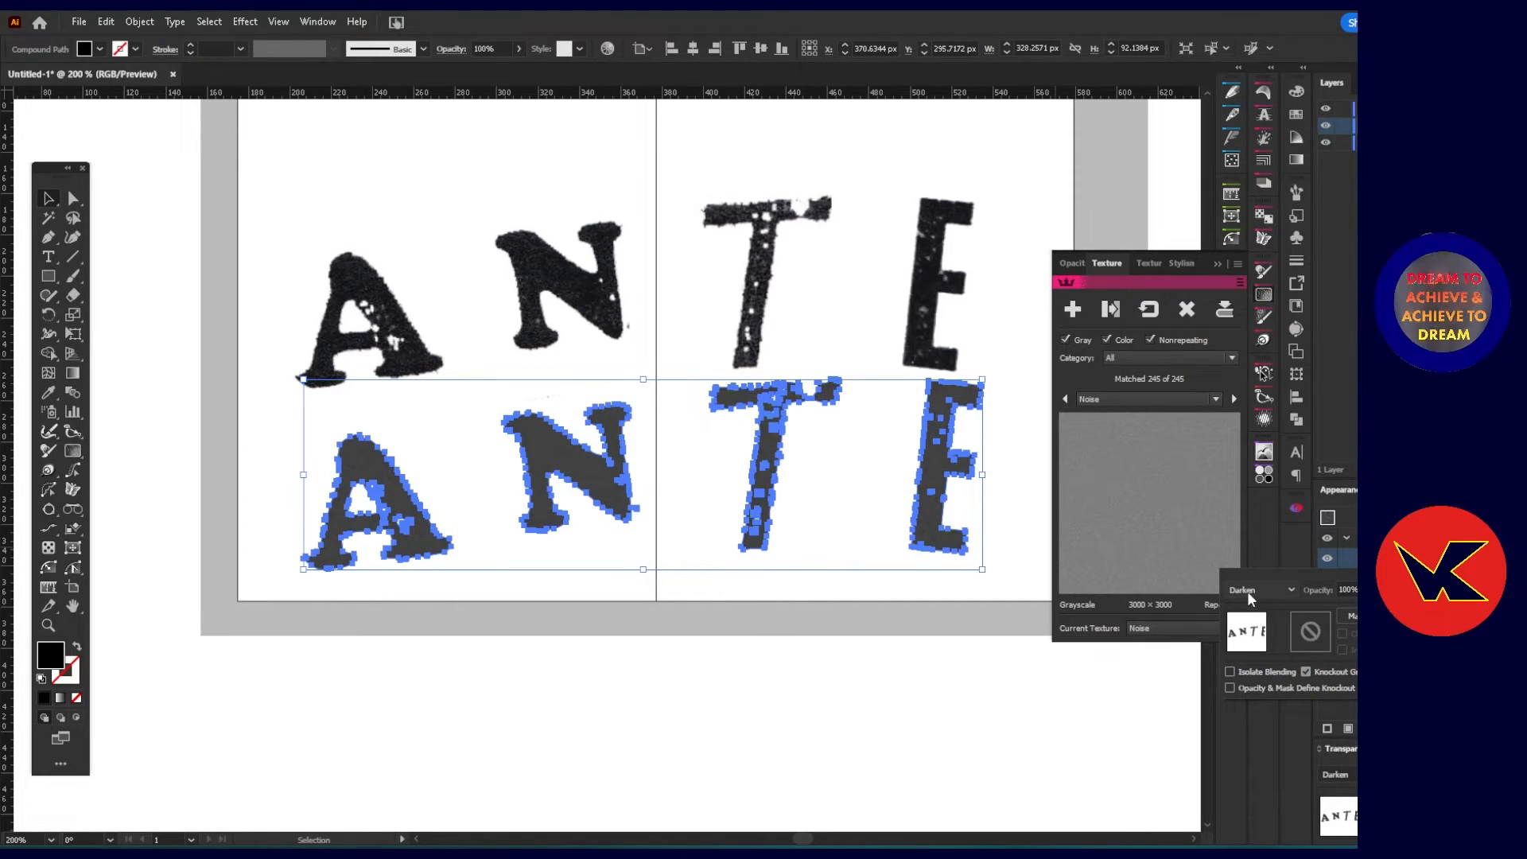
scroll(1252, 589, "down", 1)
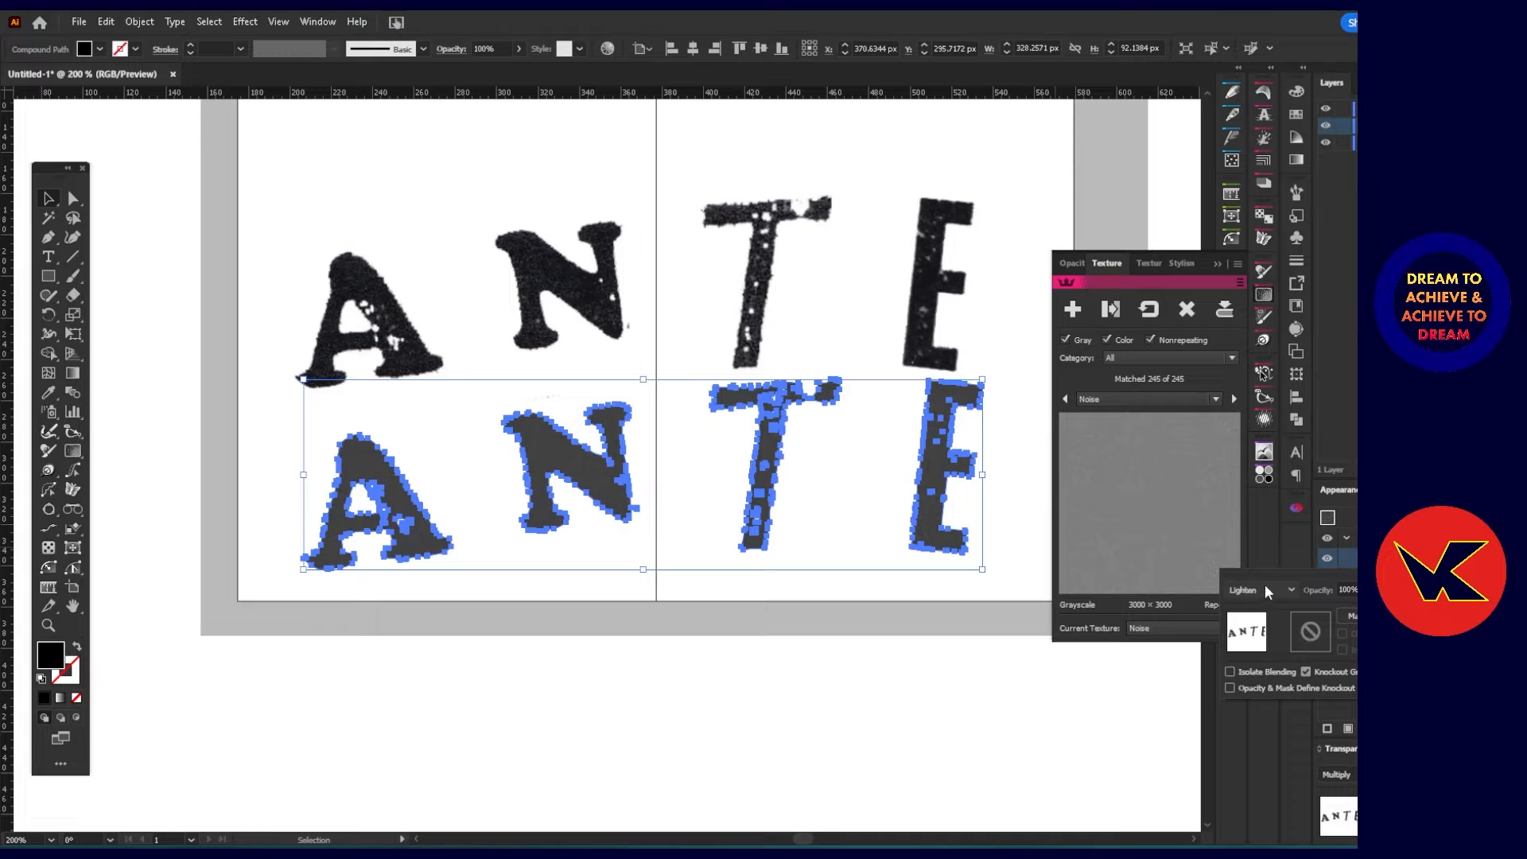
scroll(1264, 585, "down", 1)
scroll(1265, 584, "down", 3)
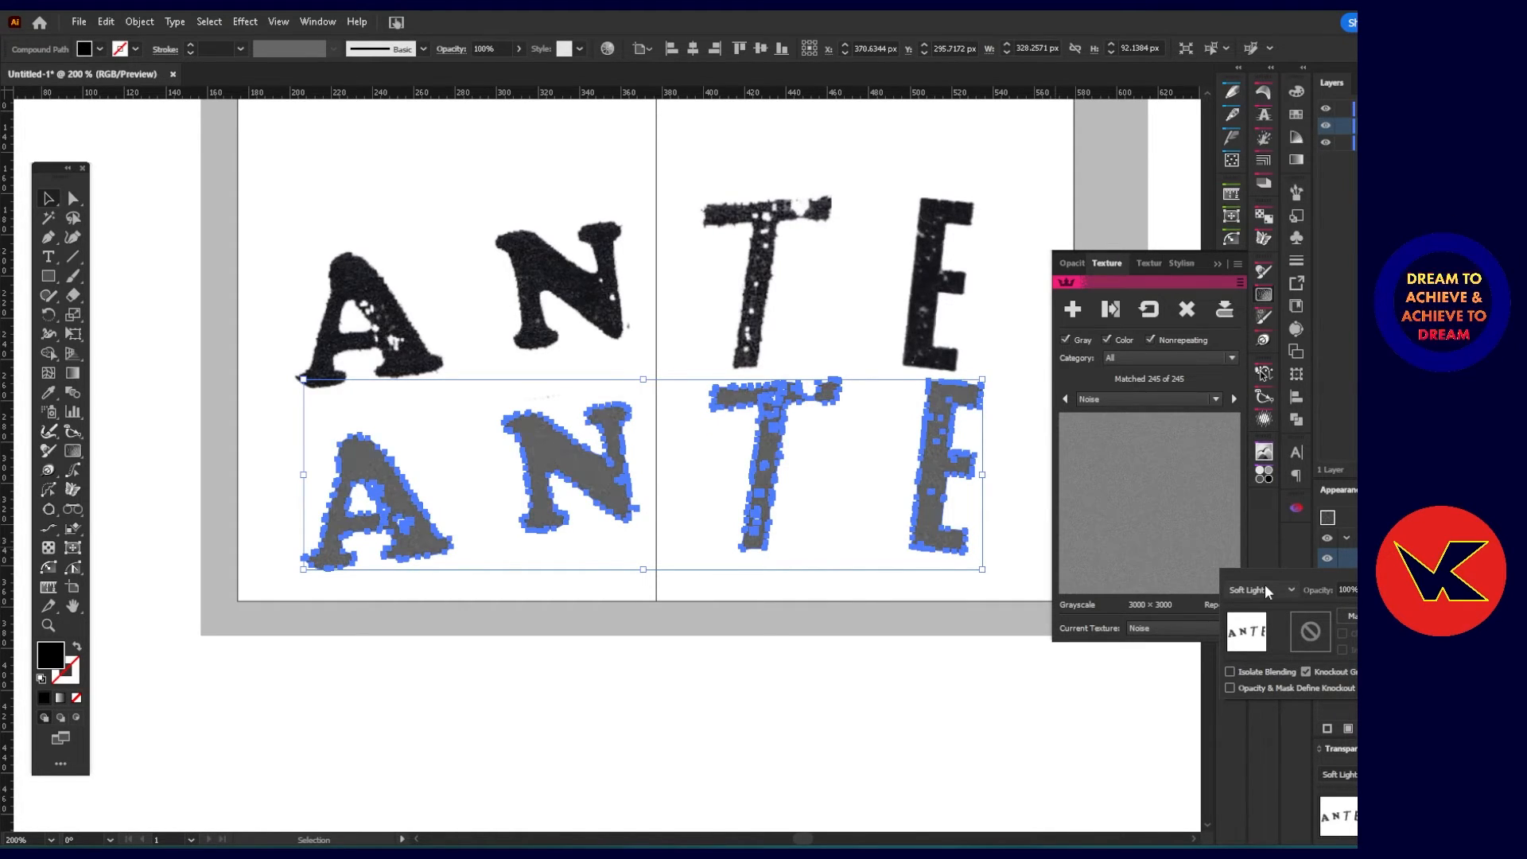
scroll(1265, 589, "up", 1)
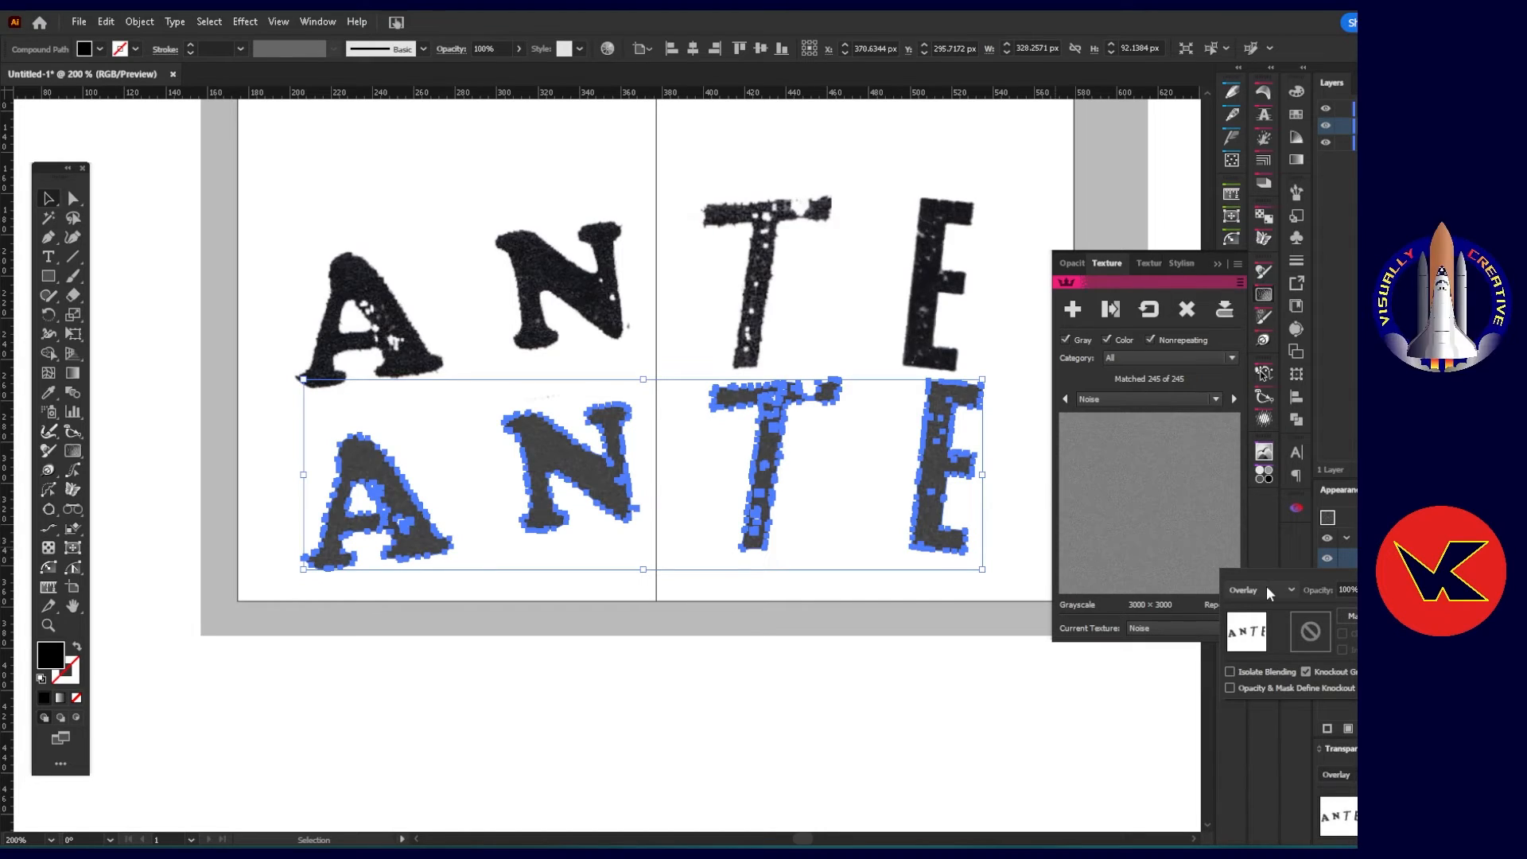
scroll(1266, 585, "down", 1)
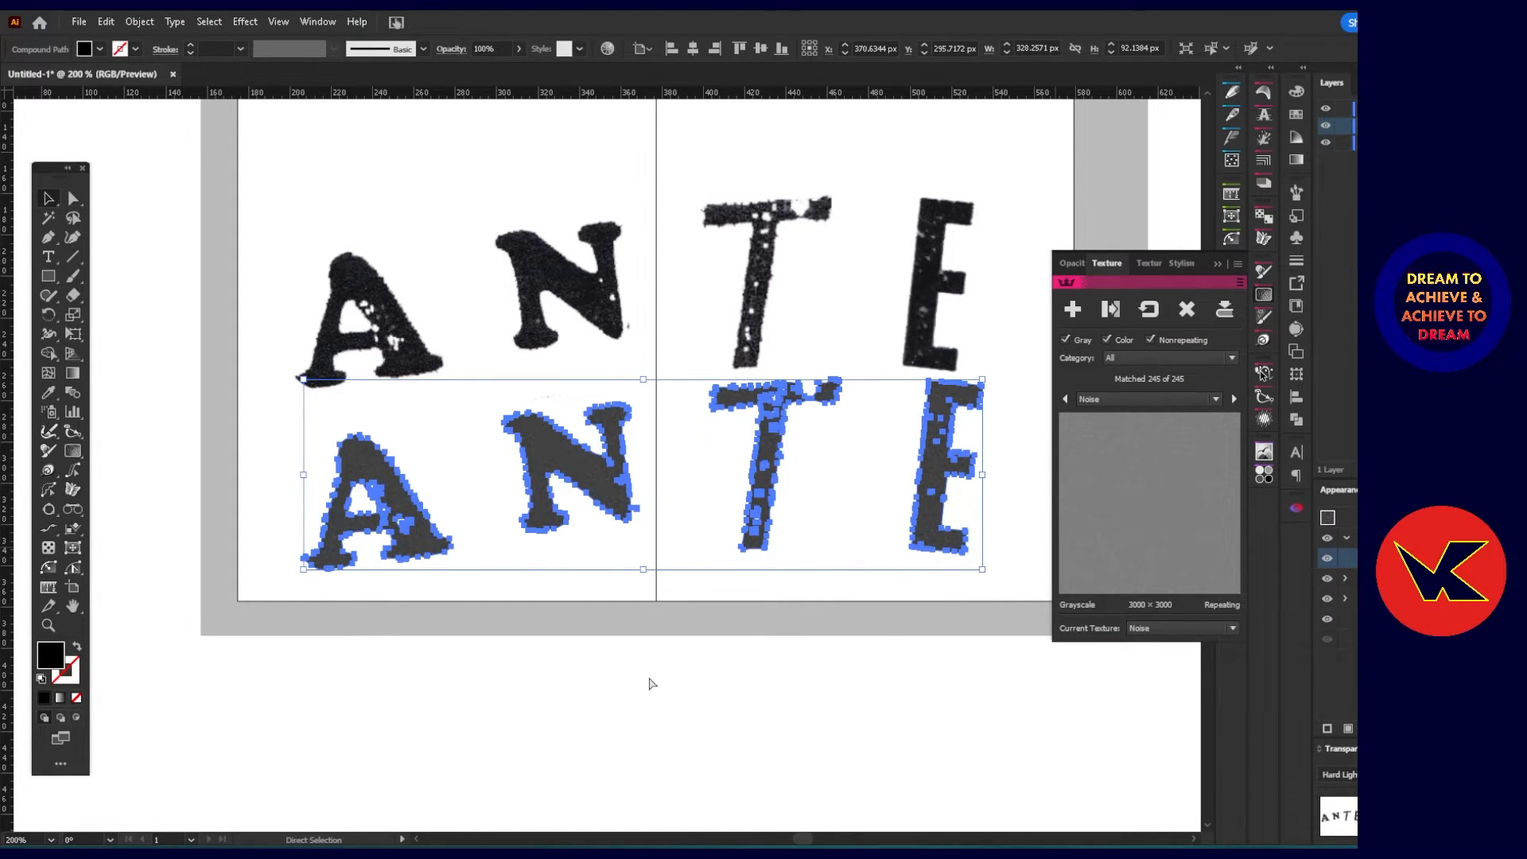
left_click(584, 702)
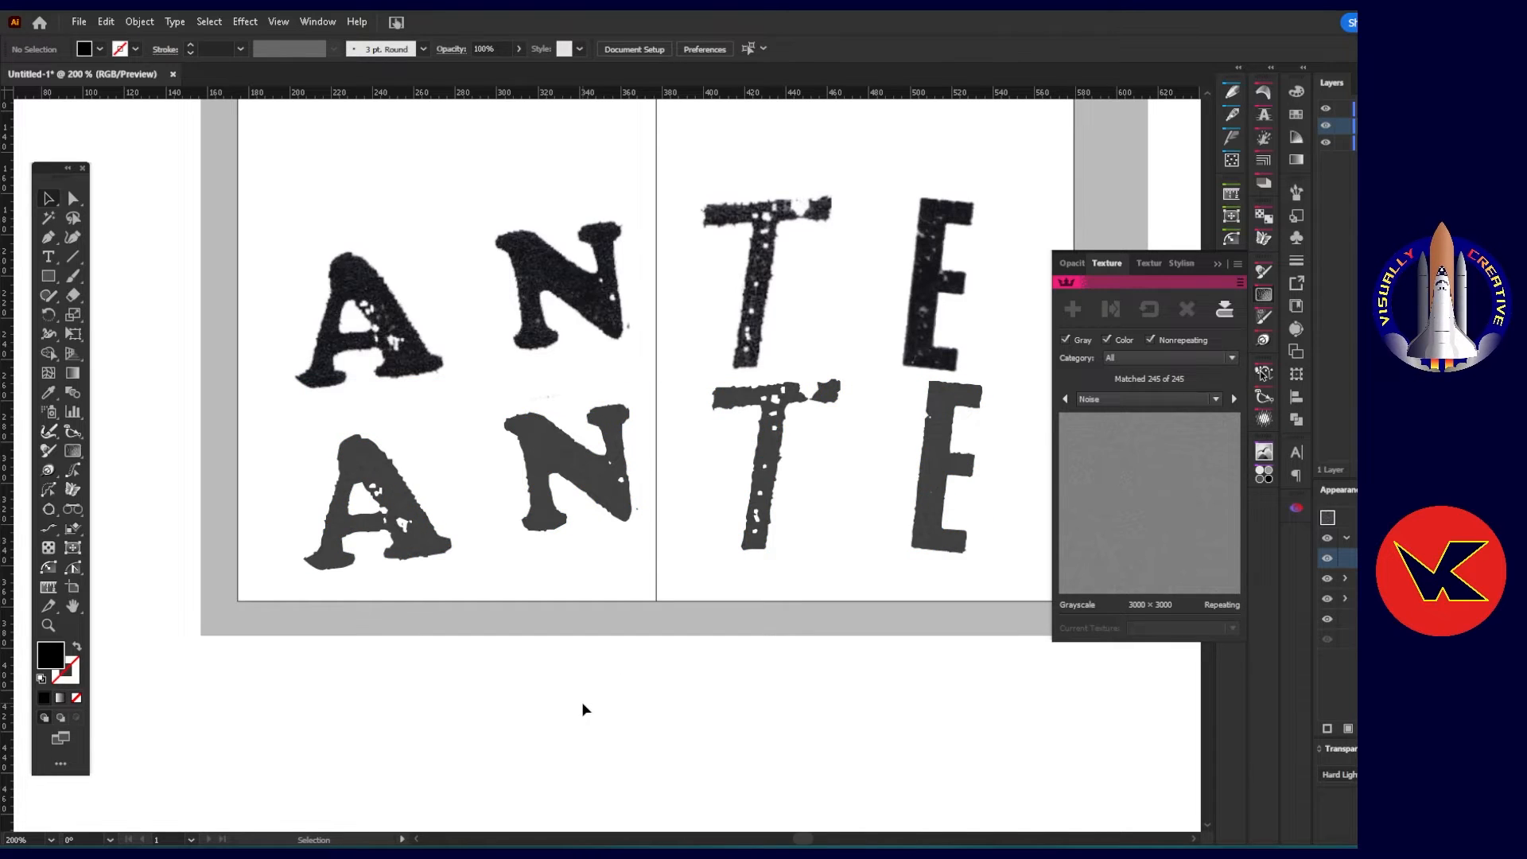
Try raising the black fill's saturation to 100% on the vector ANTE lettering, and deselect it.
left_click(560, 461)
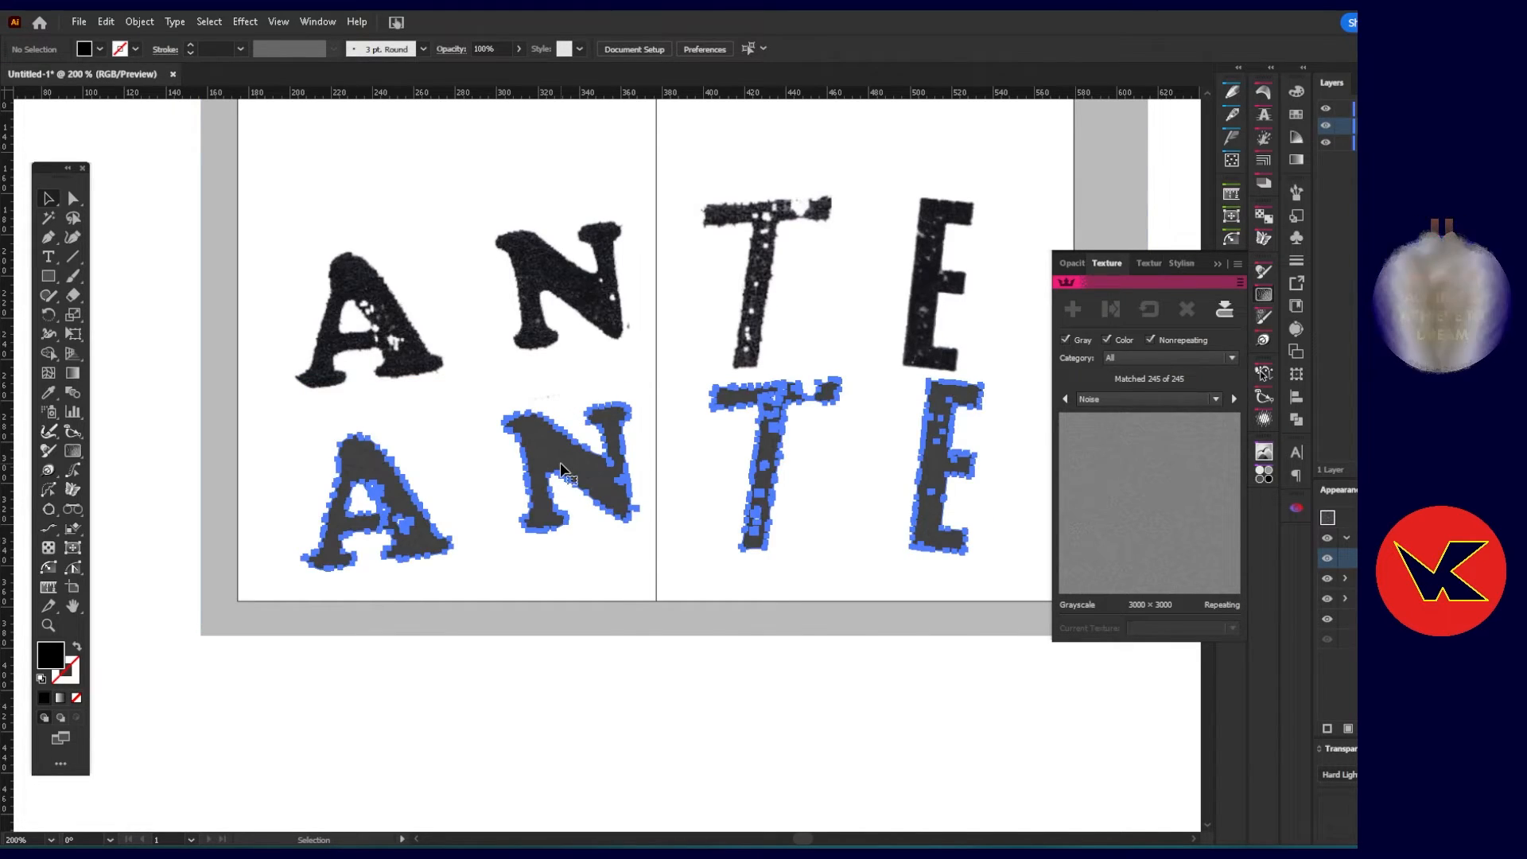
double_click(60, 662)
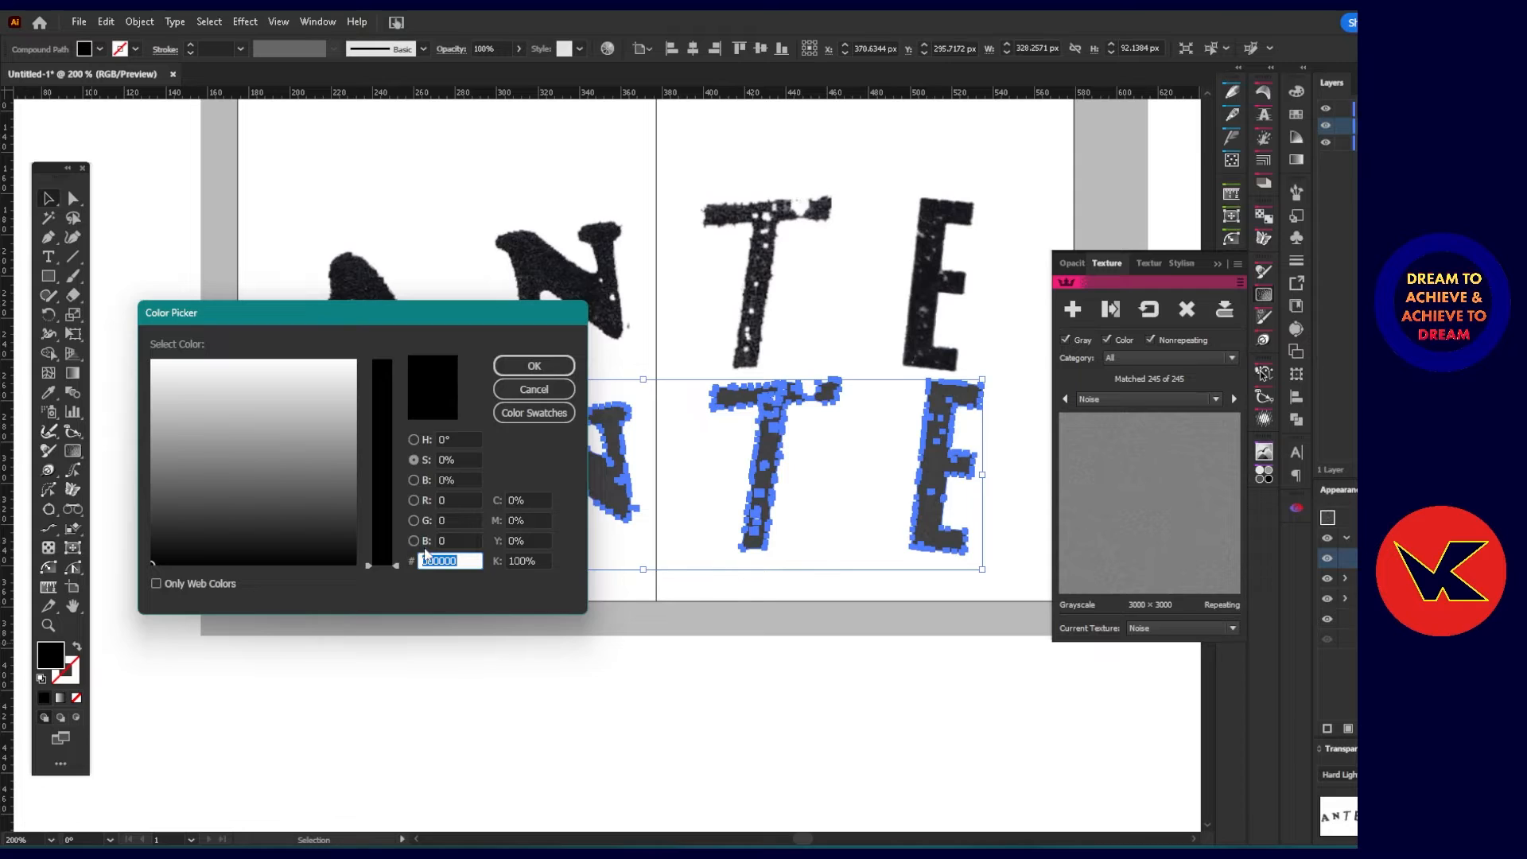
left_click(414, 460)
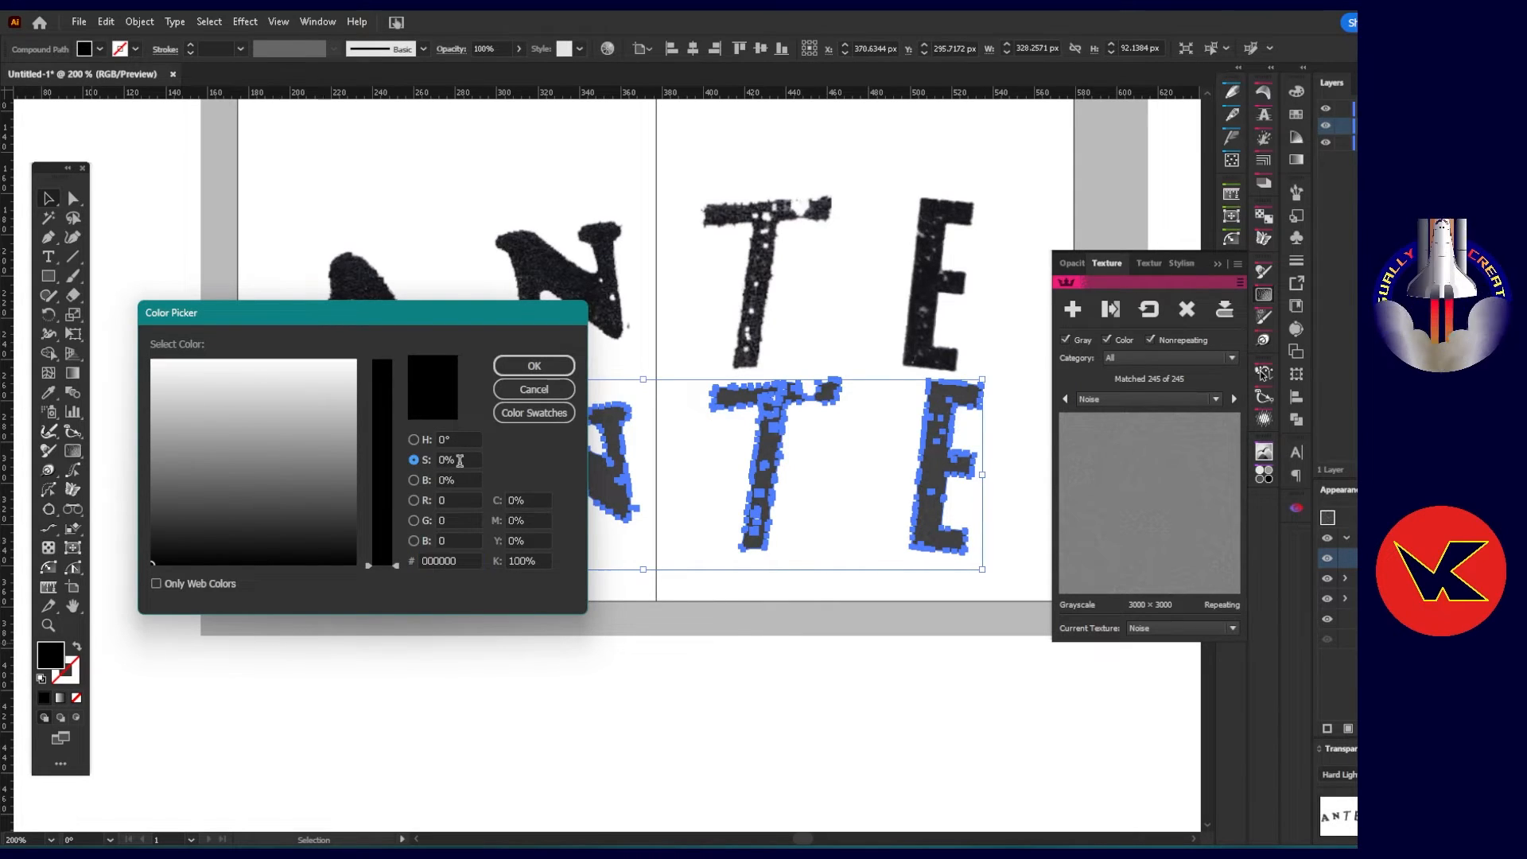
left_click_drag(386, 501, 407, 309)
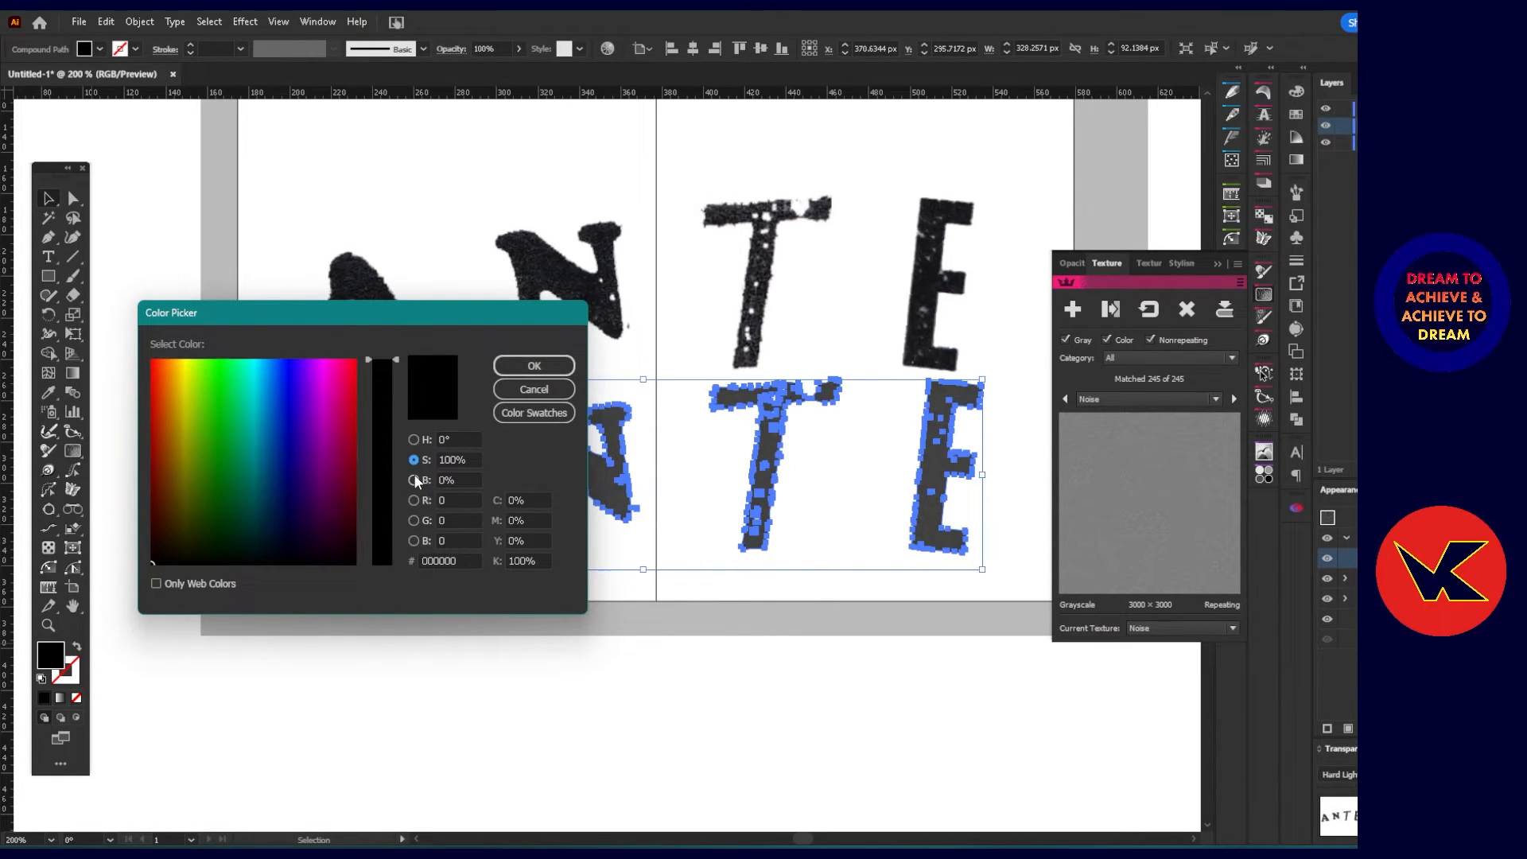
left_click(521, 366)
left_click(351, 726)
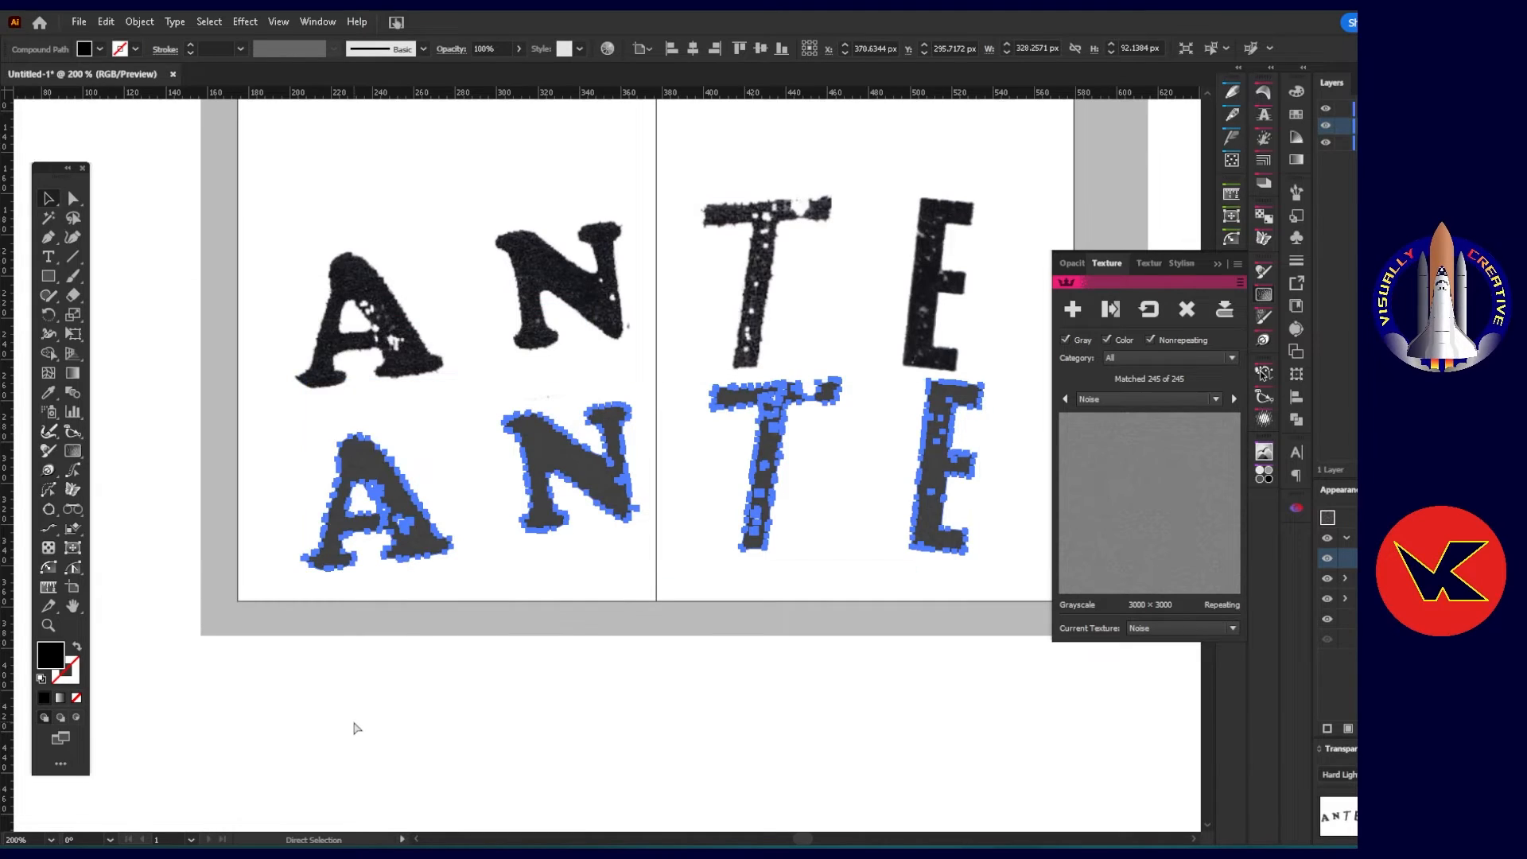
key("v")
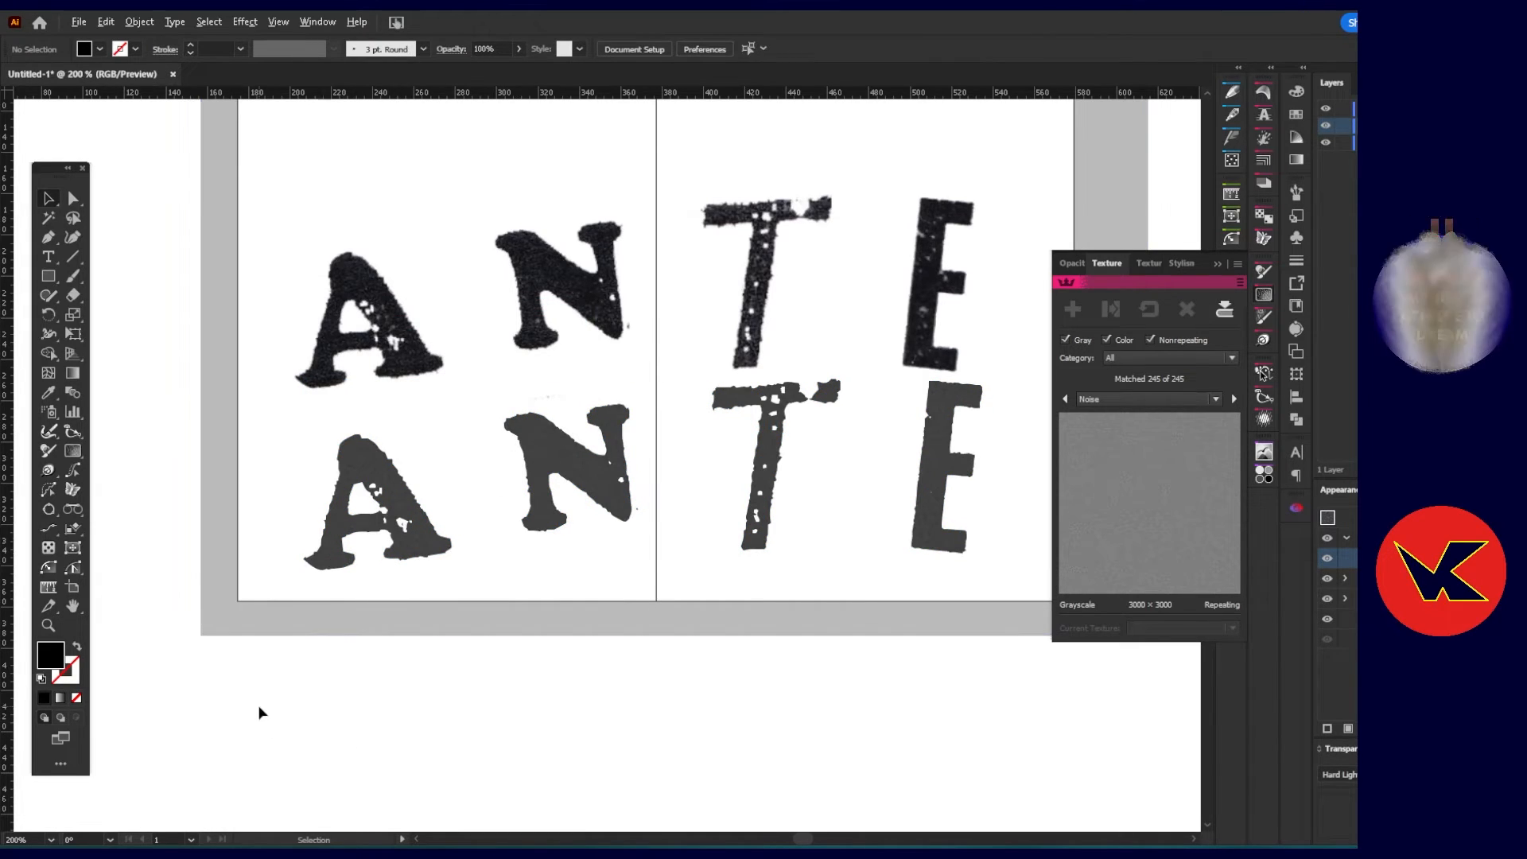
Compare the grain of both ANTE letterings up close, and shift the original image so its letters partly overlap the vector ones.
scroll(255, 709, "down", 1)
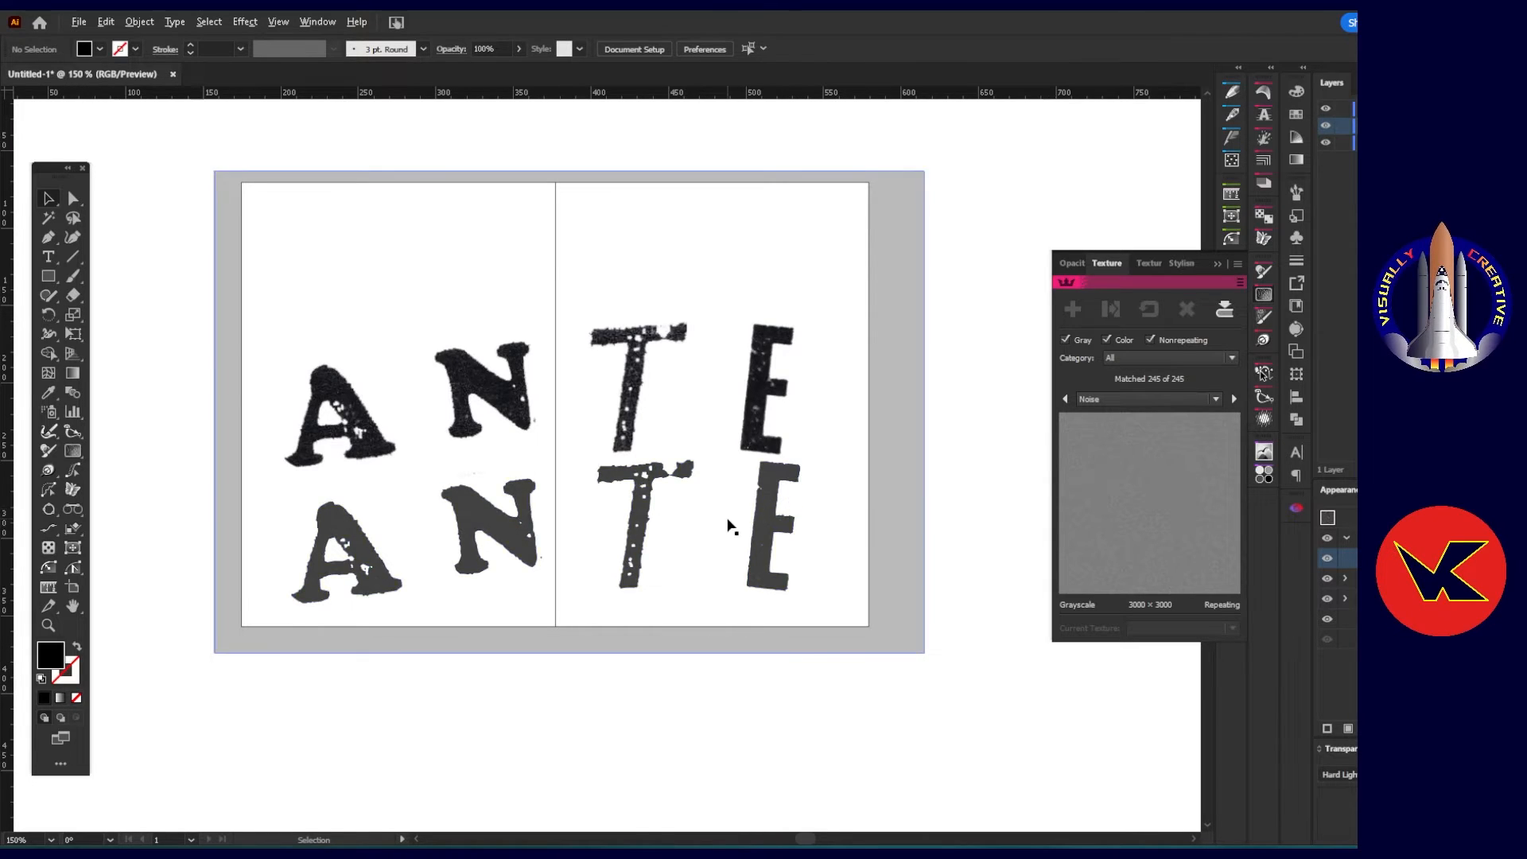
scroll(724, 568, "up", 2)
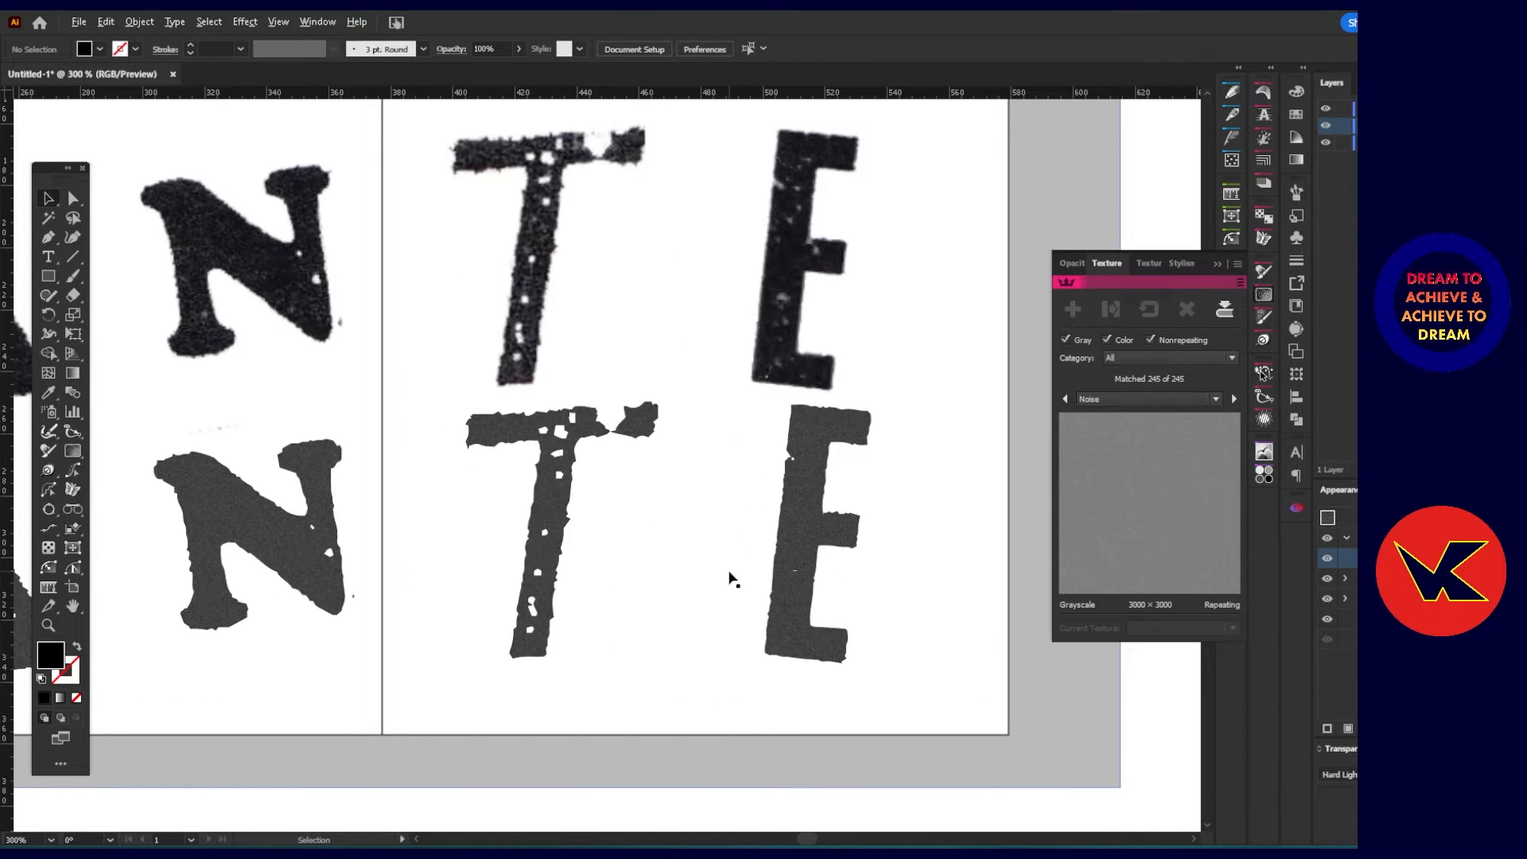
scroll(731, 578, "down", 1)
scroll(726, 582, "up", 1)
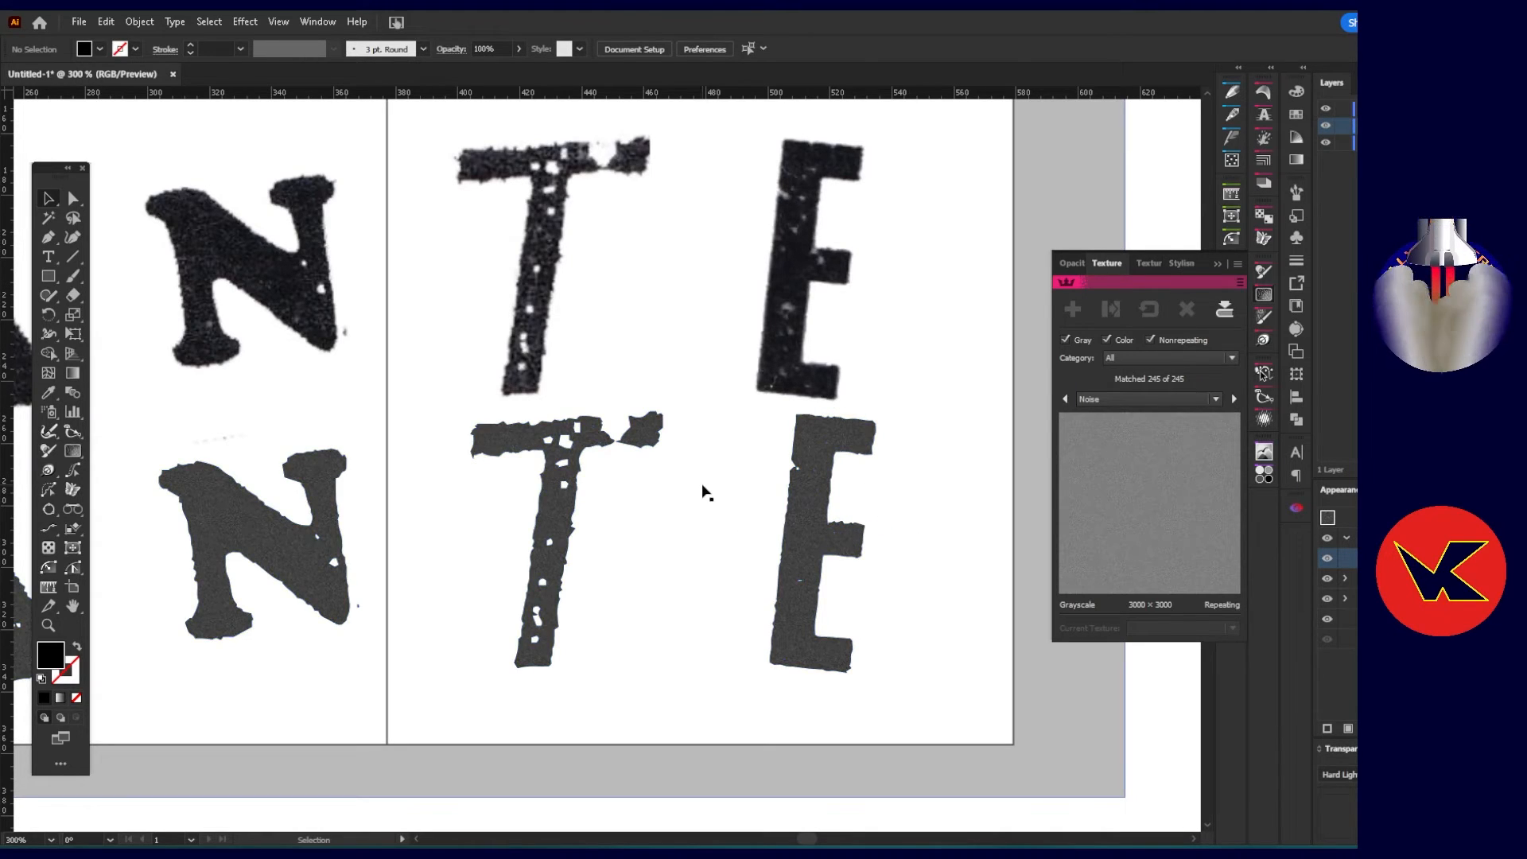
scroll(702, 491, "down", 1)
left_click_drag(603, 336, 581, 388)
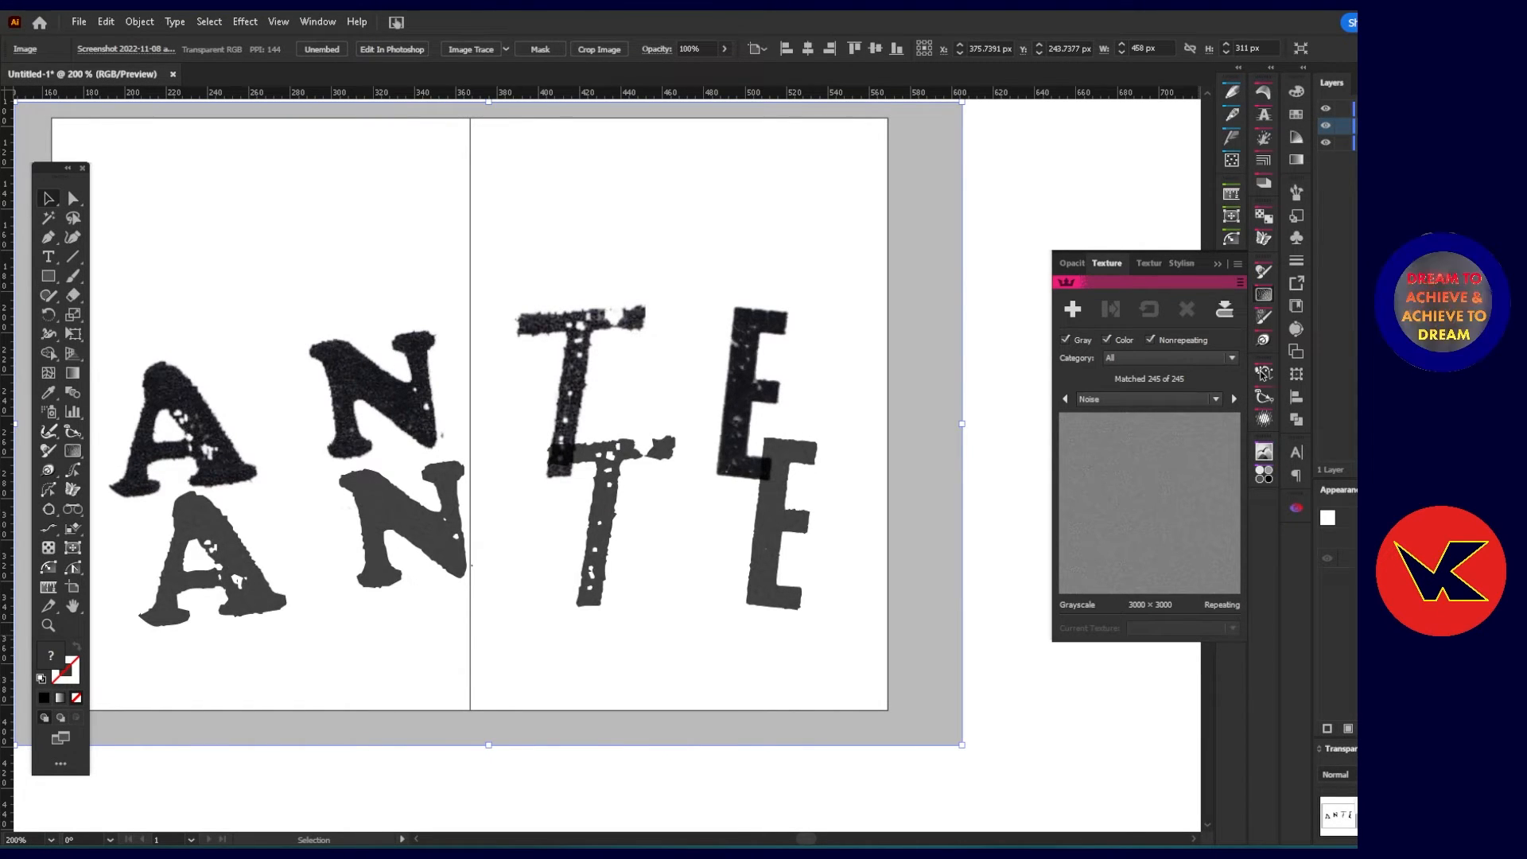
Place the vector lettering directly over the original ANTE letters and compare their outlines up close.
left_click(778, 531)
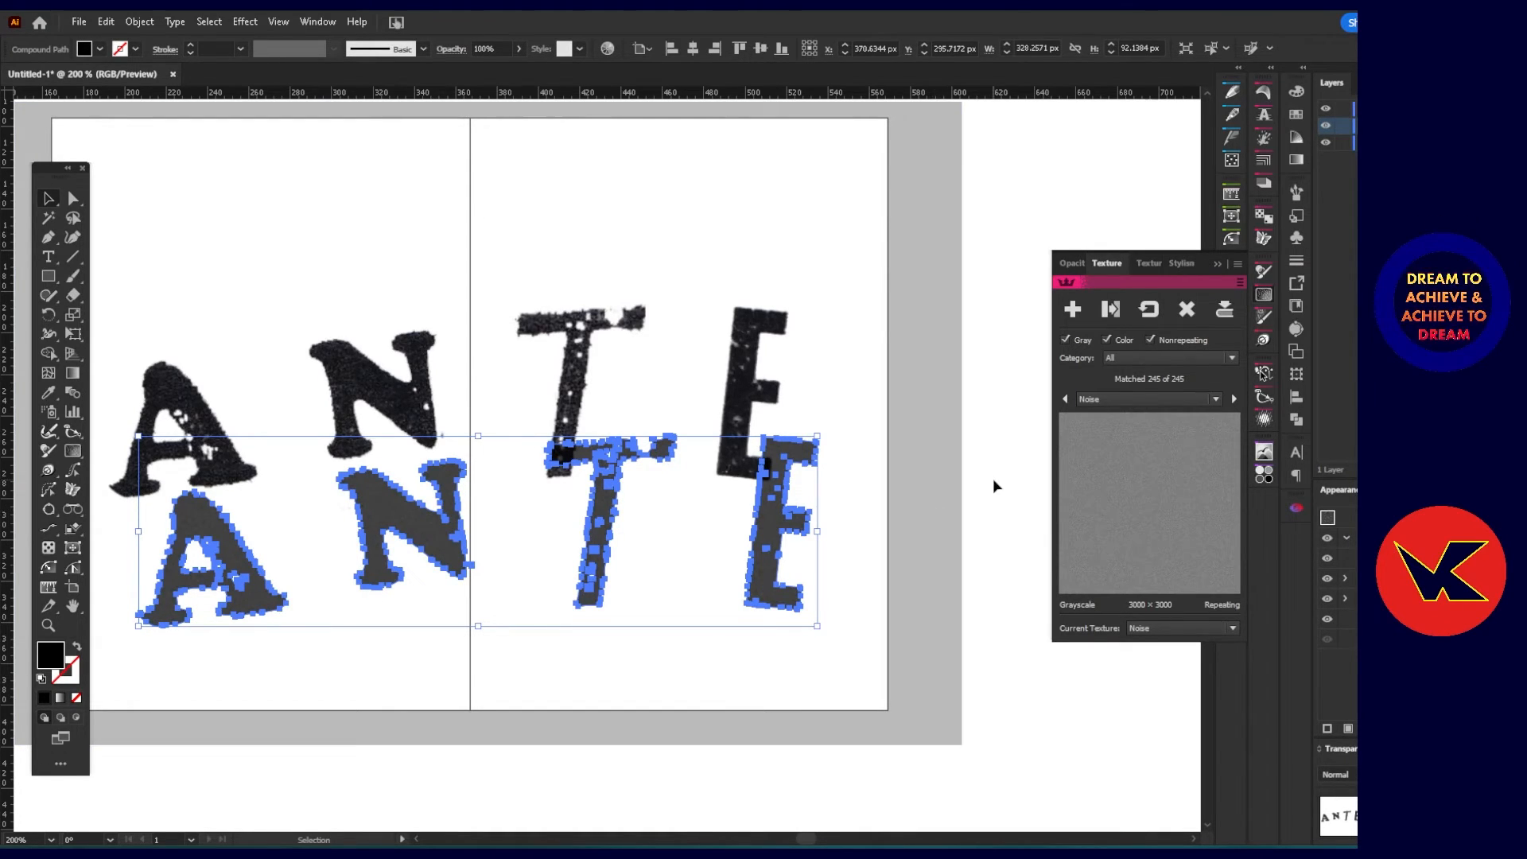
left_click(819, 509)
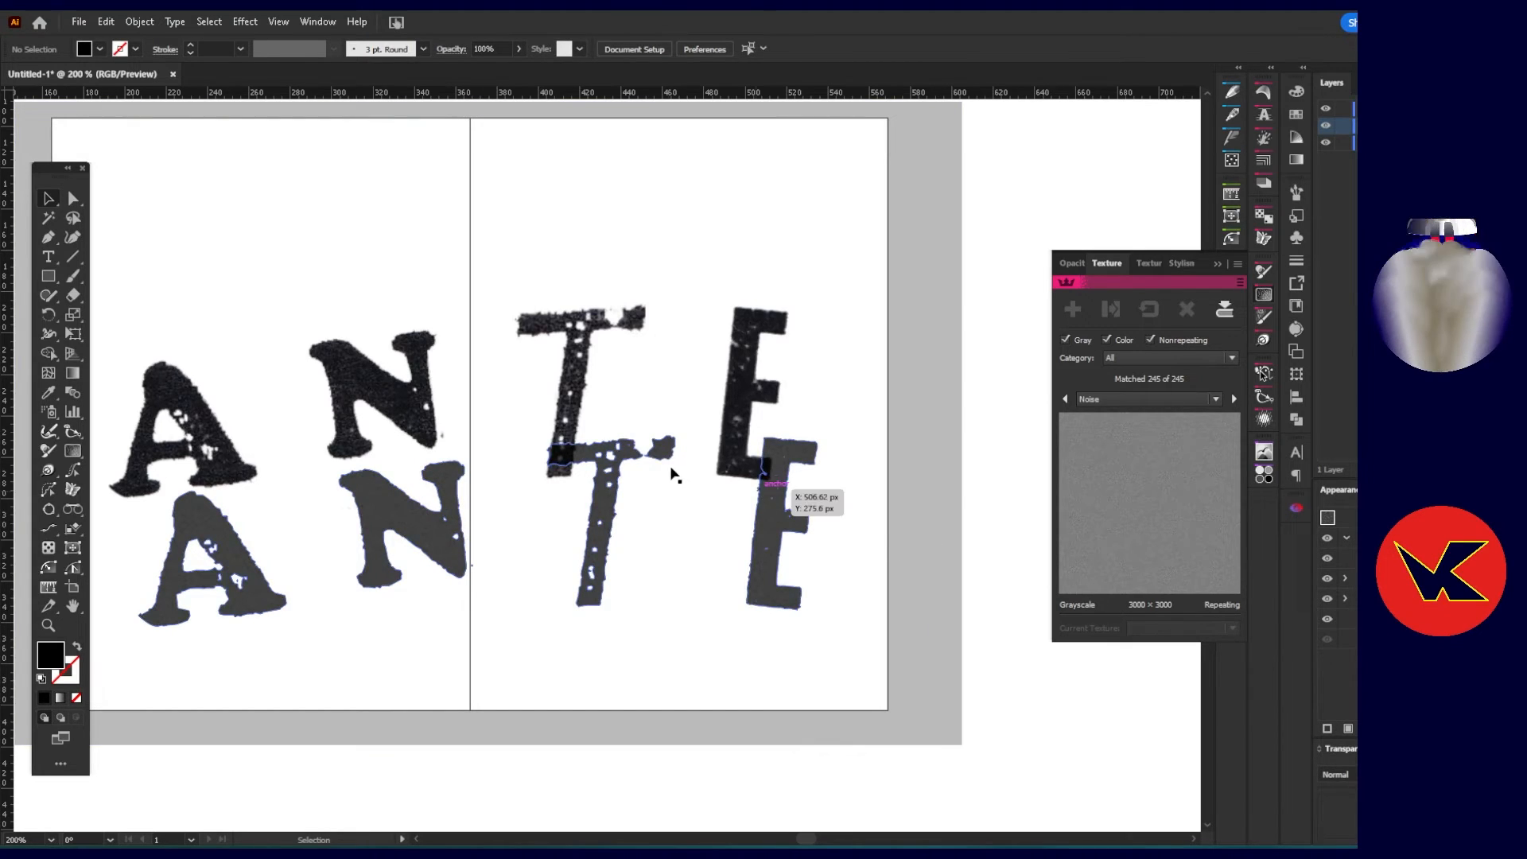
left_click_drag(430, 528, 360, 375)
scroll(404, 394, "up", 2)
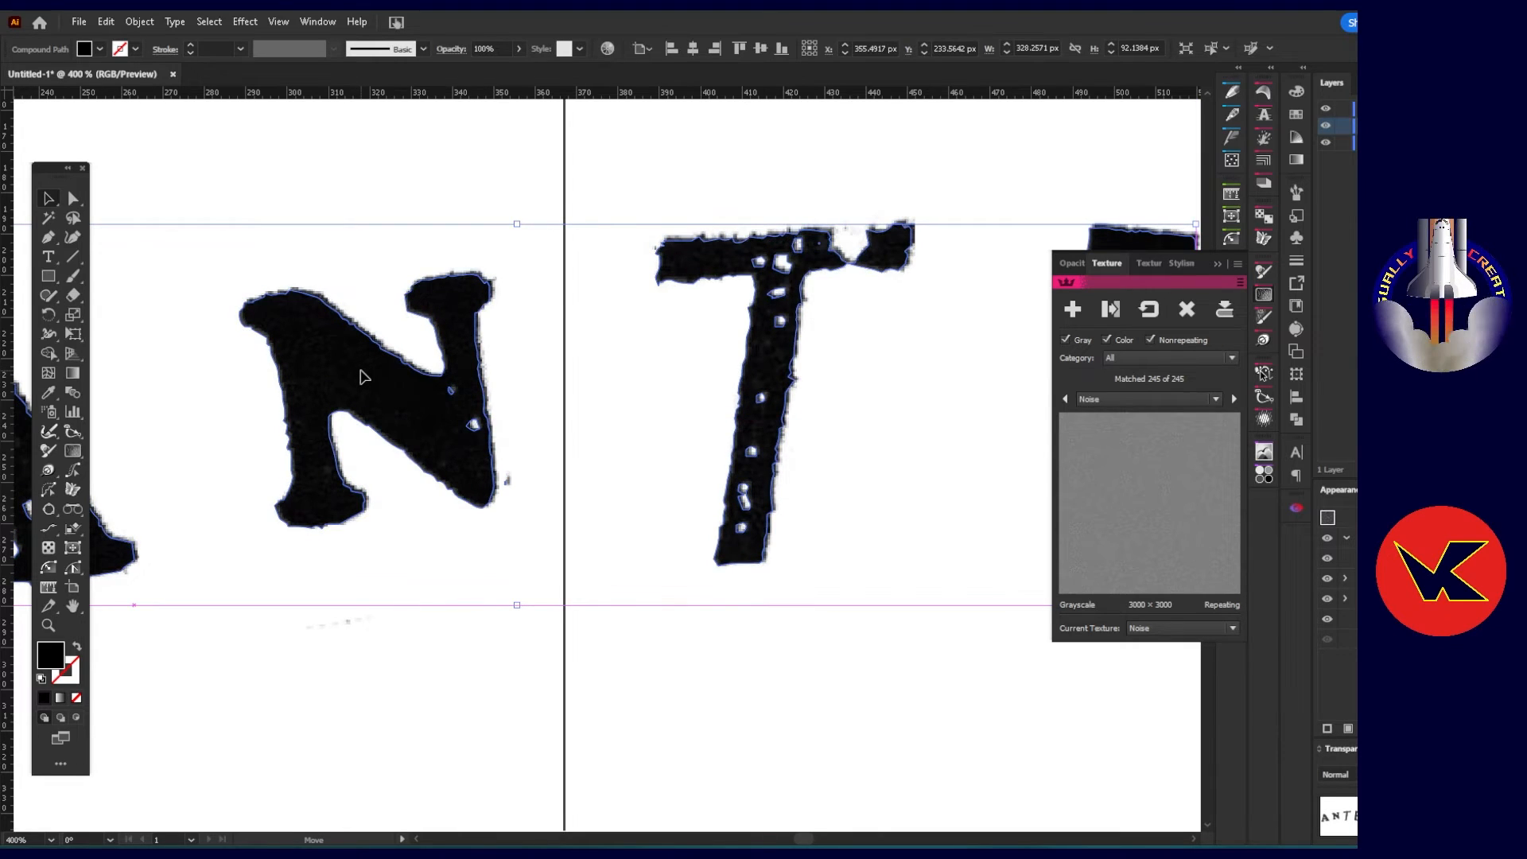
left_click(914, 332)
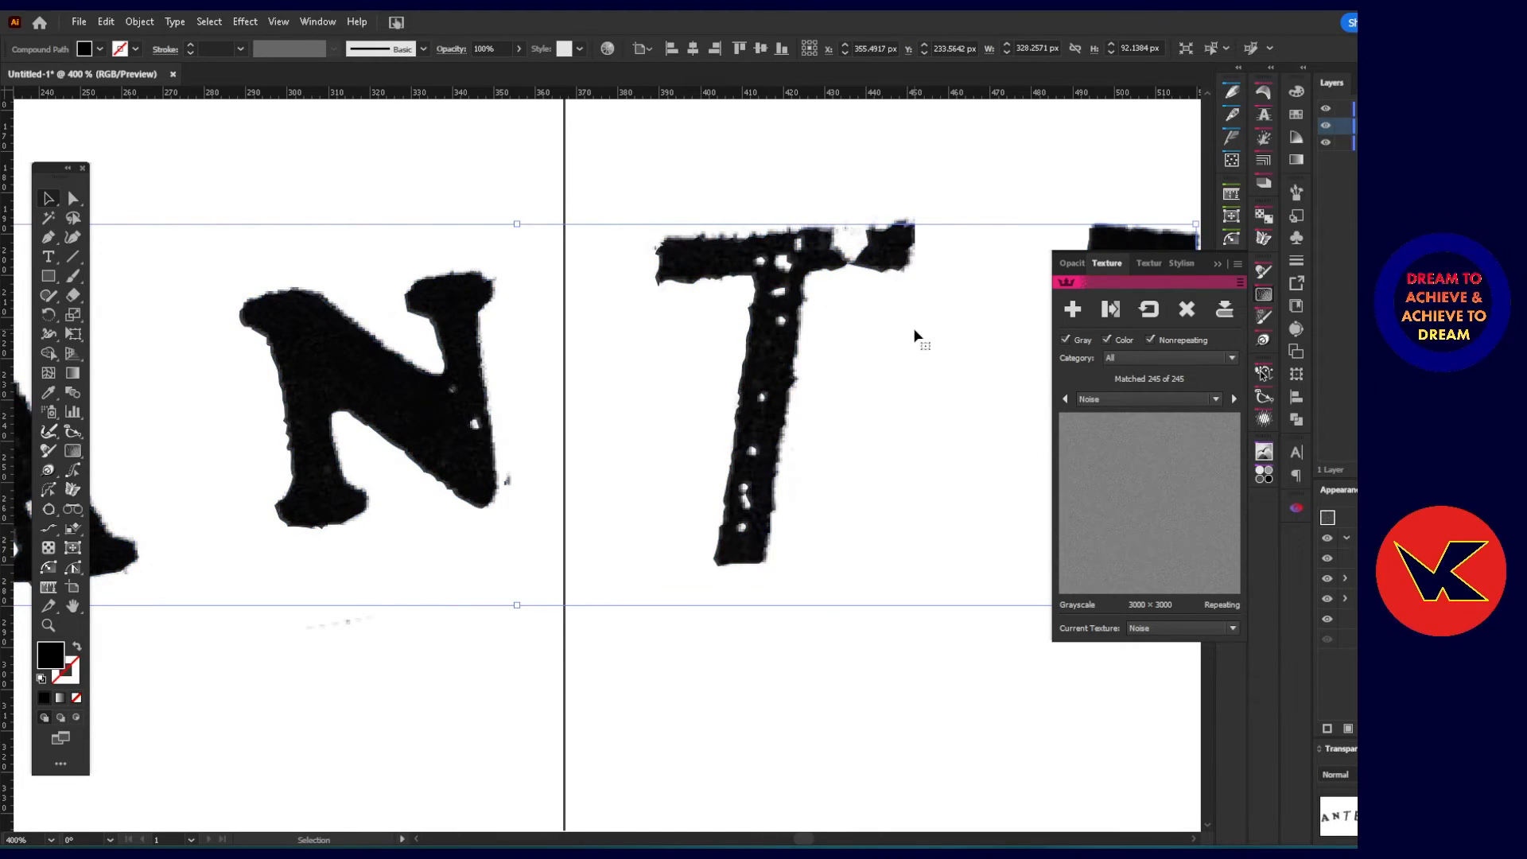
Move the vector lettering off the original letters, hide the original image's layer, and deselect the lettering.
left_click_drag(781, 286, 709, 316)
left_click_drag(658, 347, 659, 348)
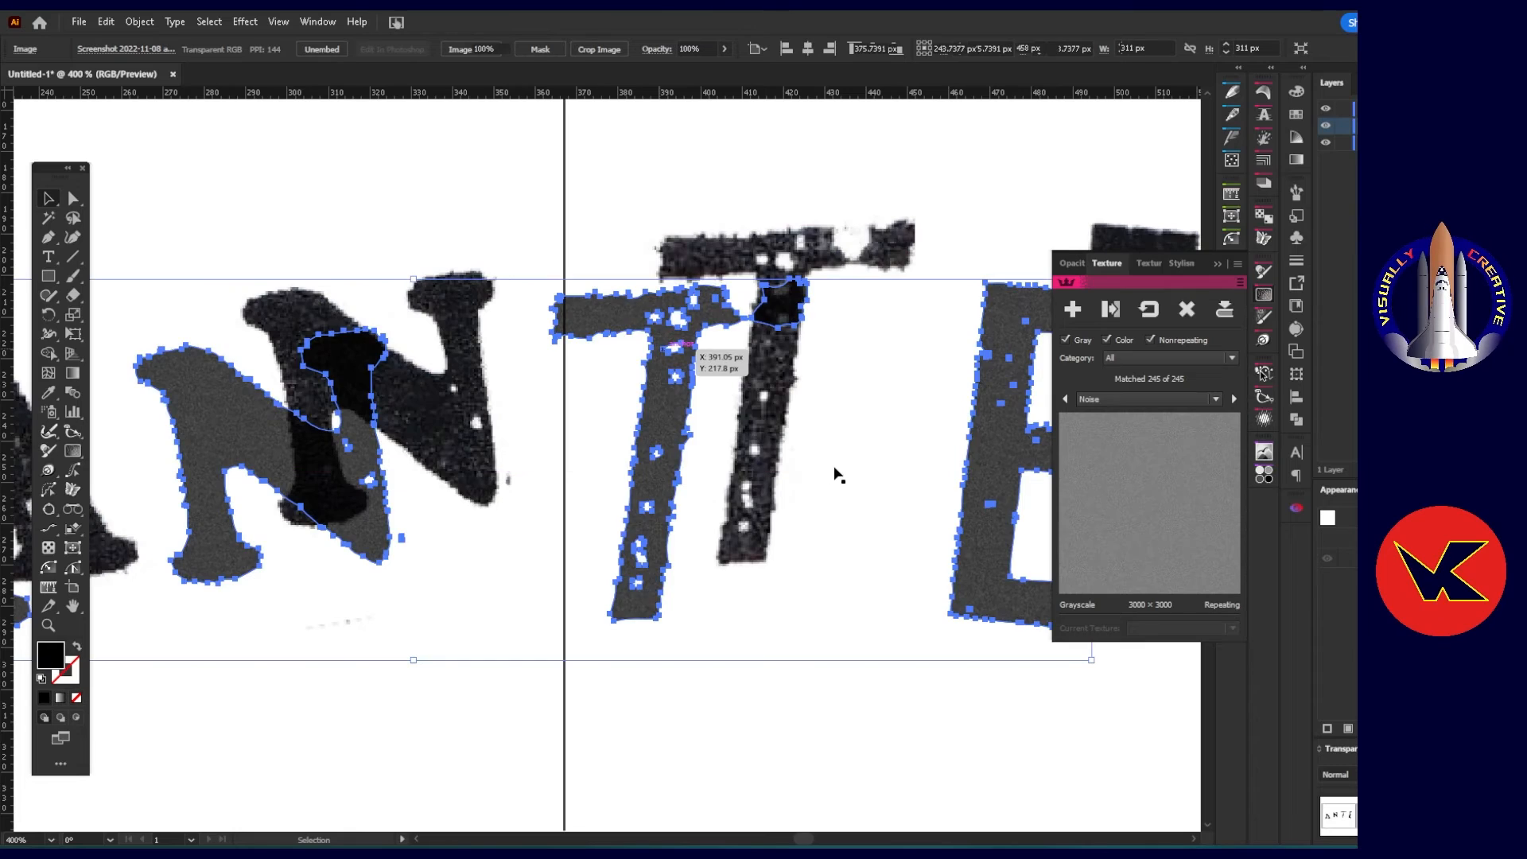
scroll(745, 466, "down", 2)
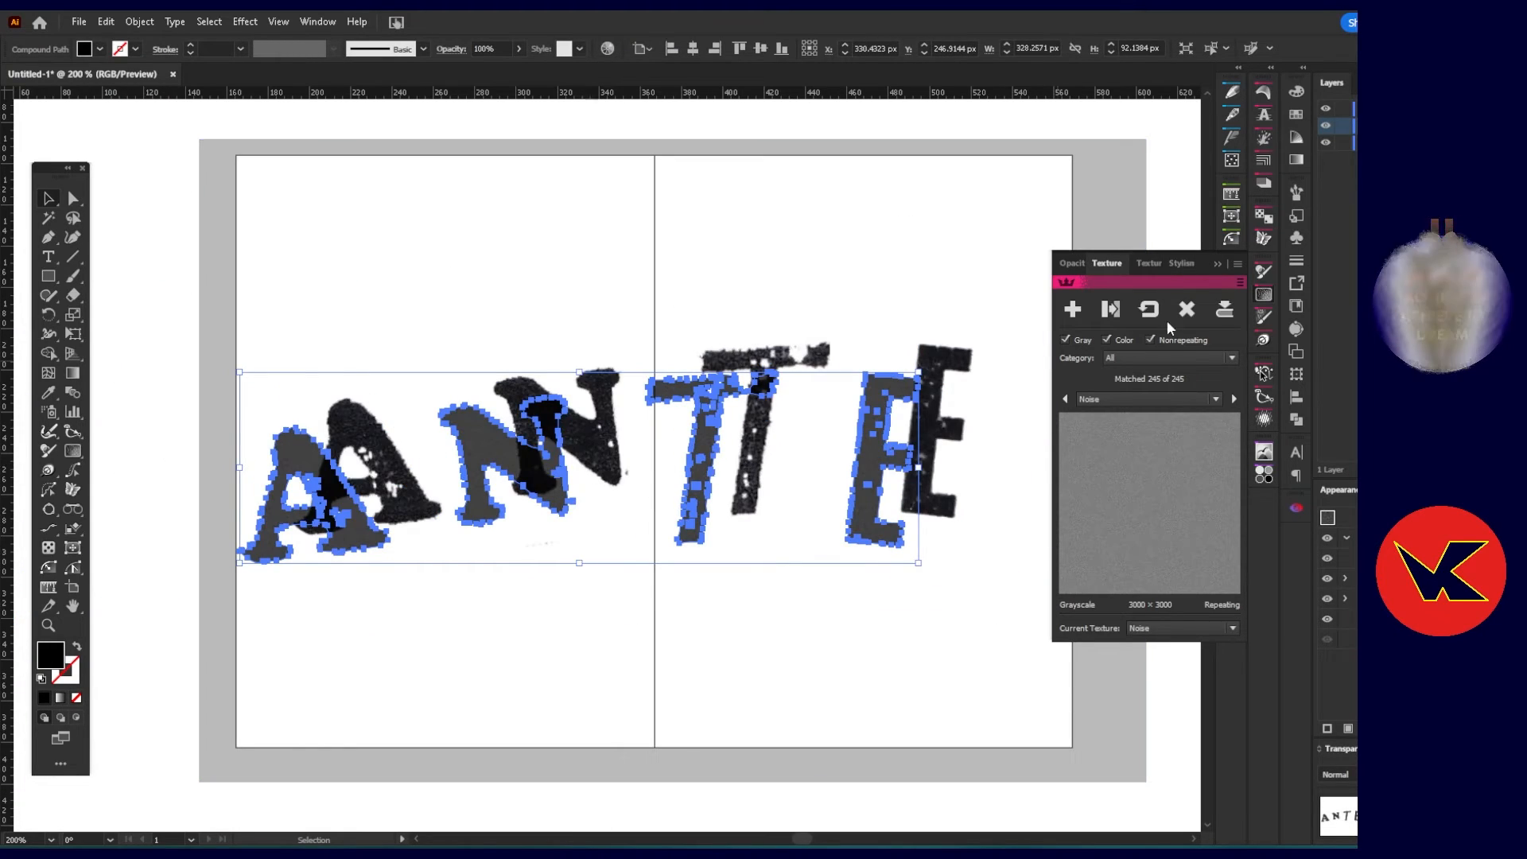
left_click(1324, 144)
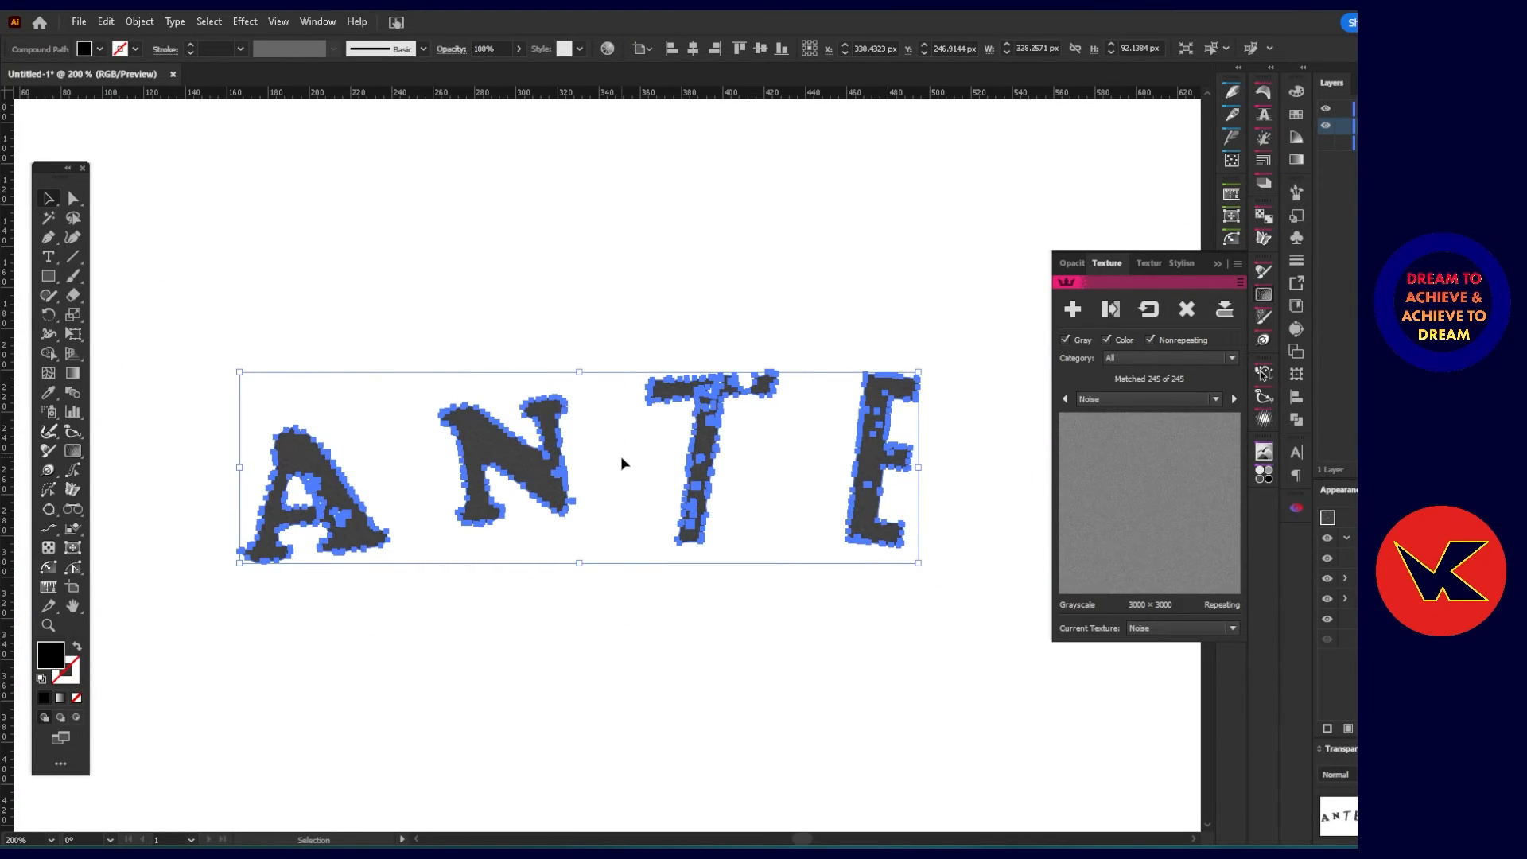
left_click(564, 307)
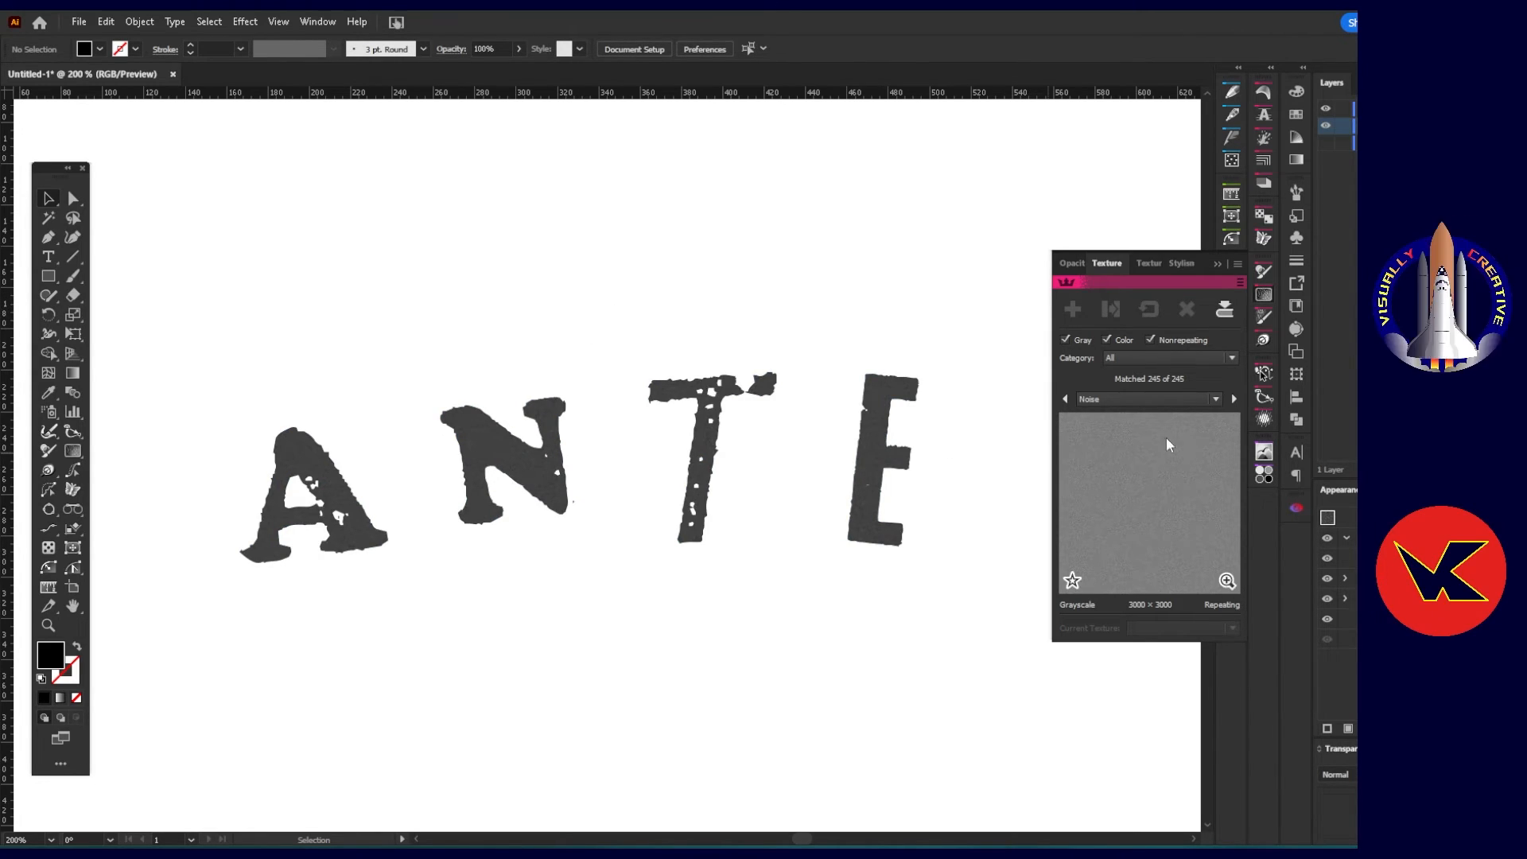
Remove the Noise texture from the lettering and browse the texture library to choose Denim Texture High Contrast.
key("ctrl+a")
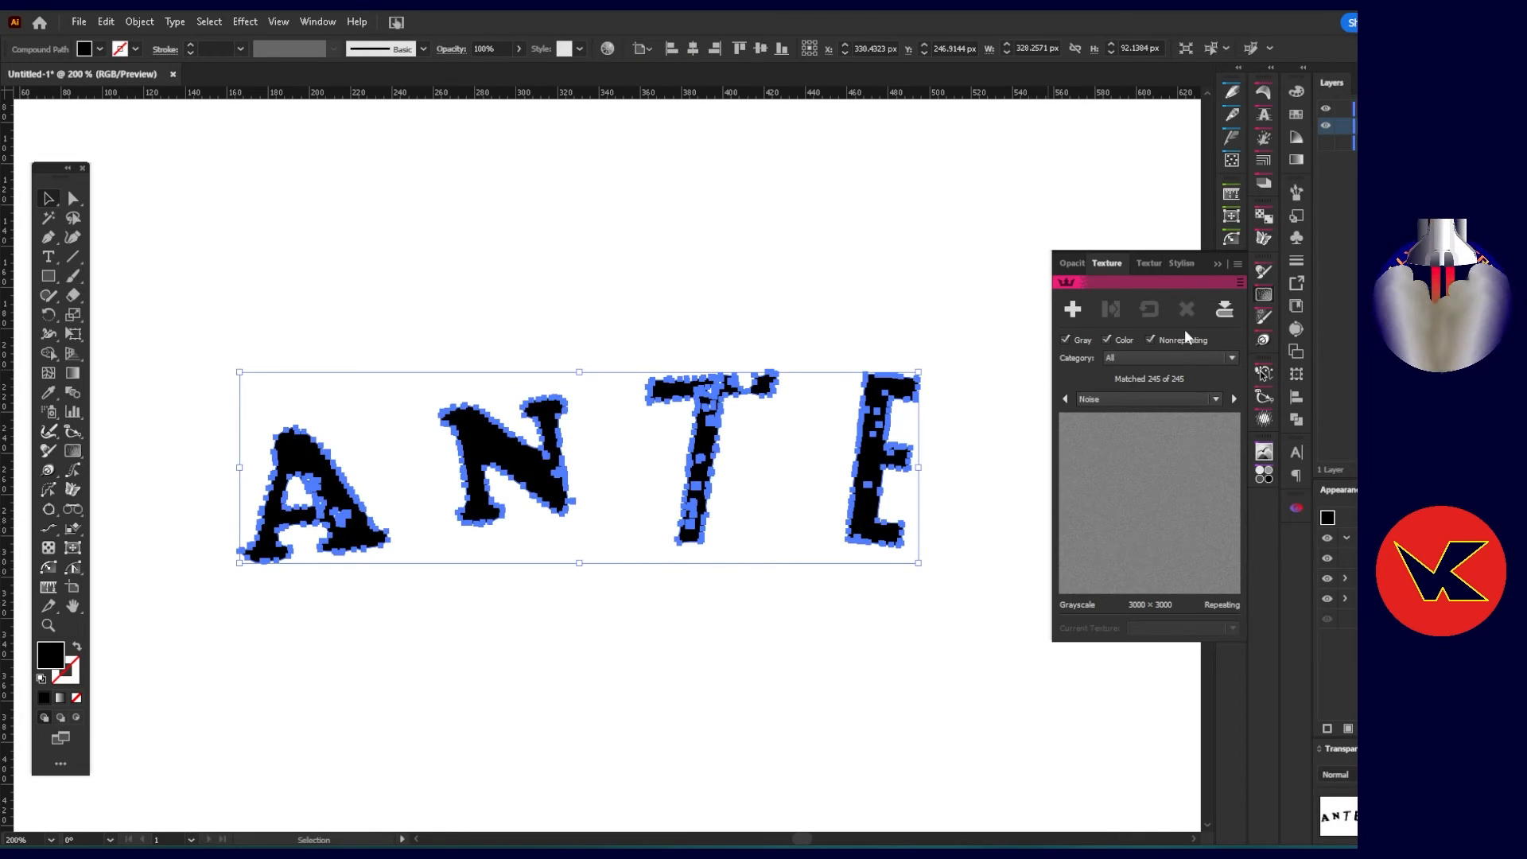
left_click(1234, 398)
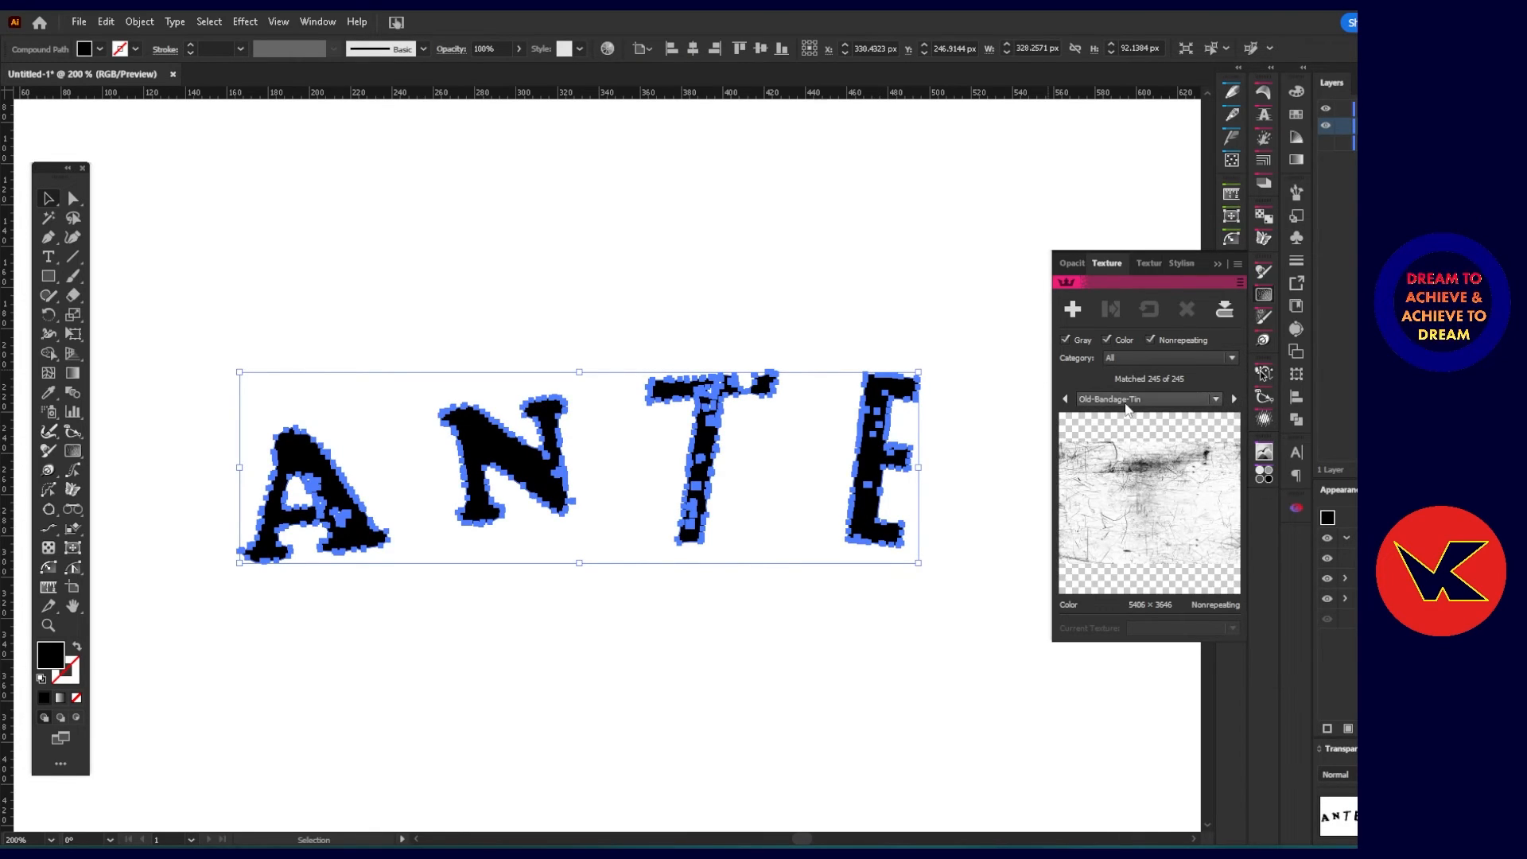
left_click(1215, 398)
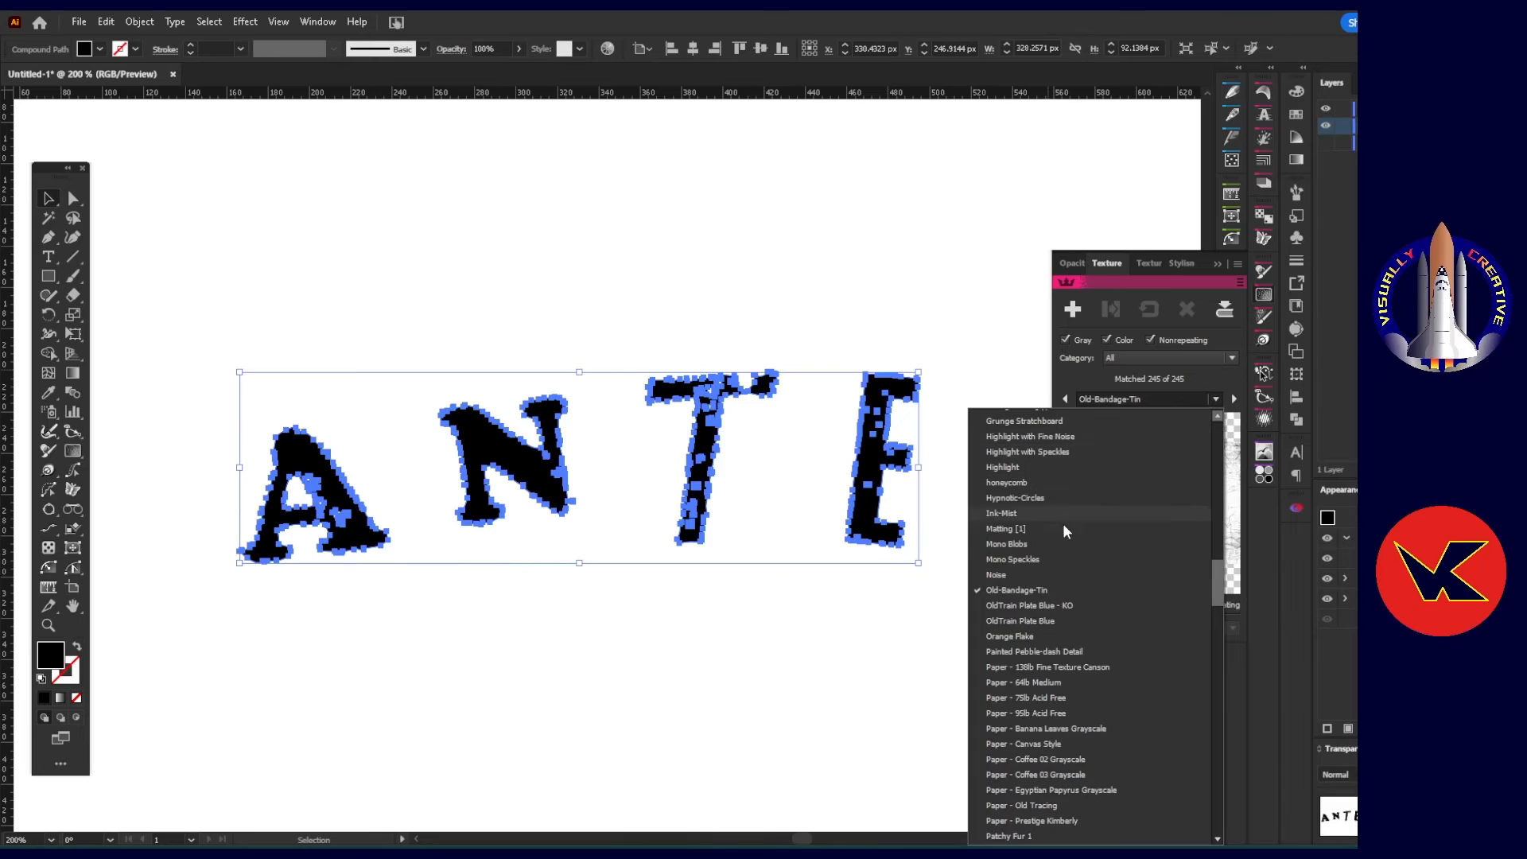
left_click_drag(1215, 586, 1210, 501)
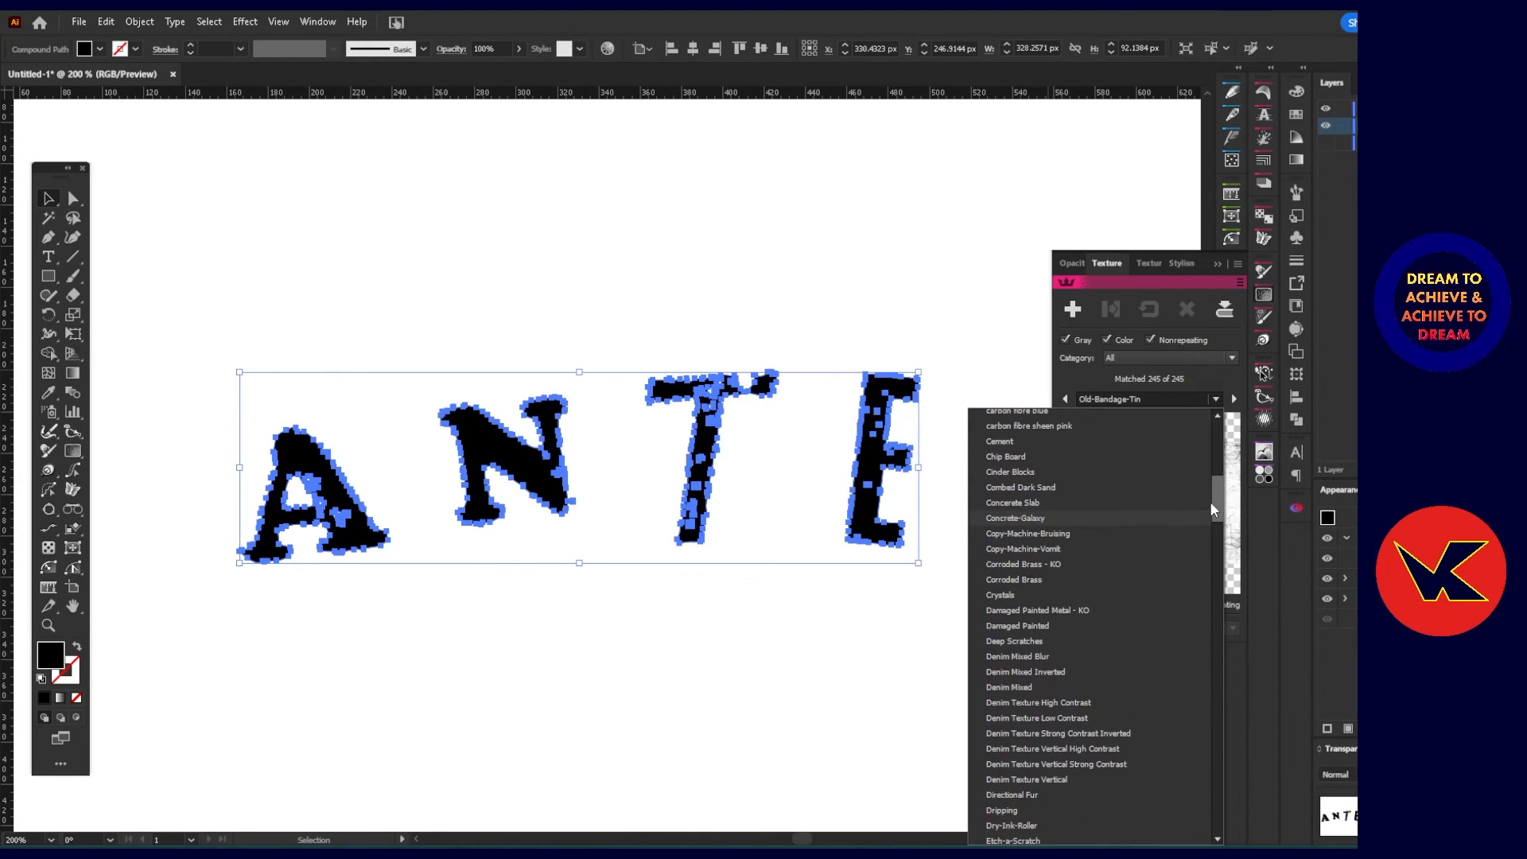
left_click(1161, 503)
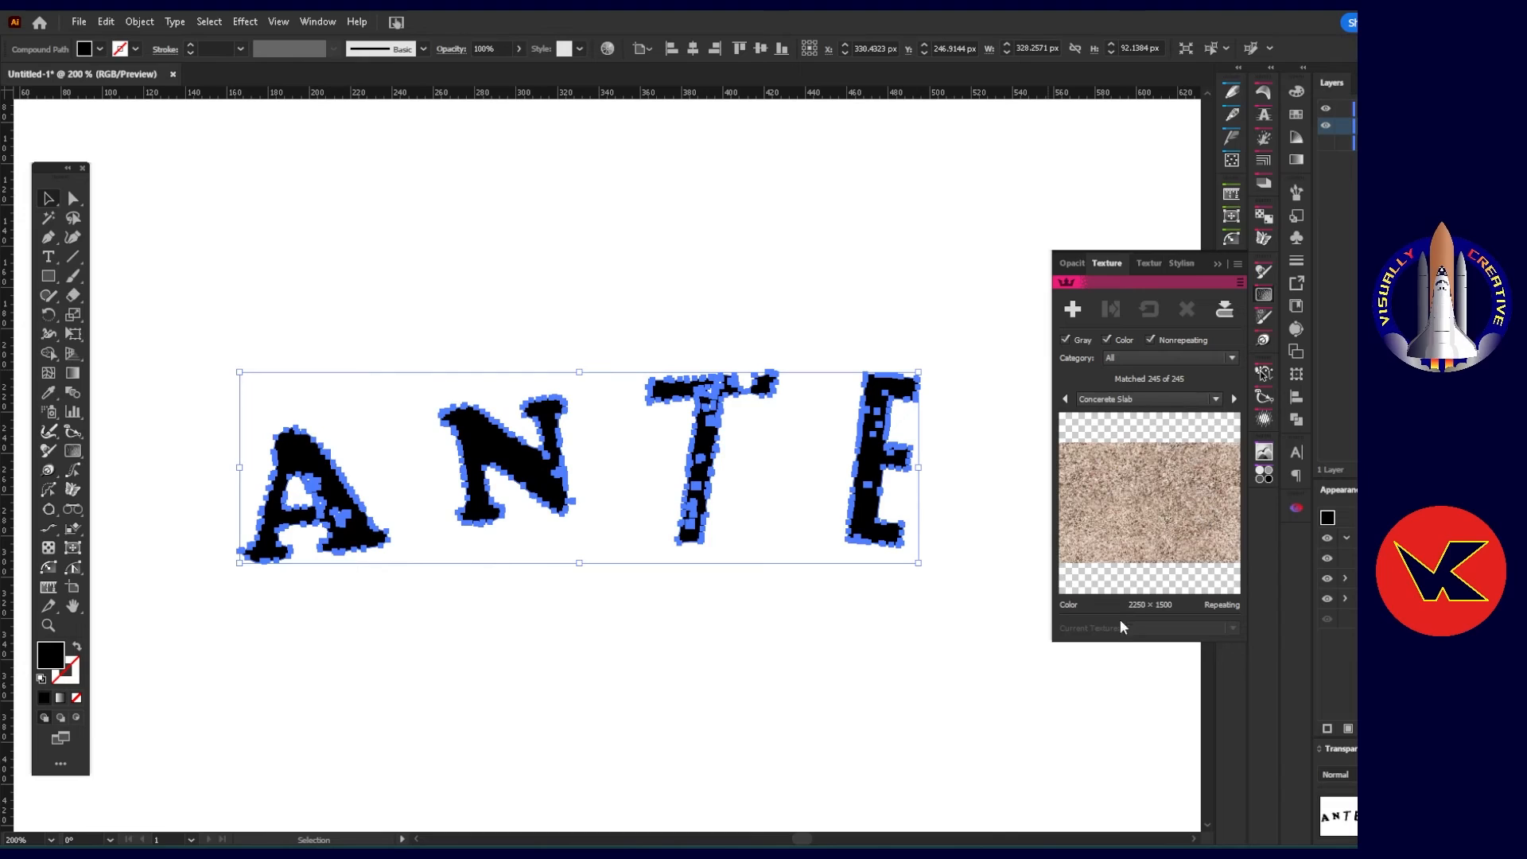
left_click(1235, 398)
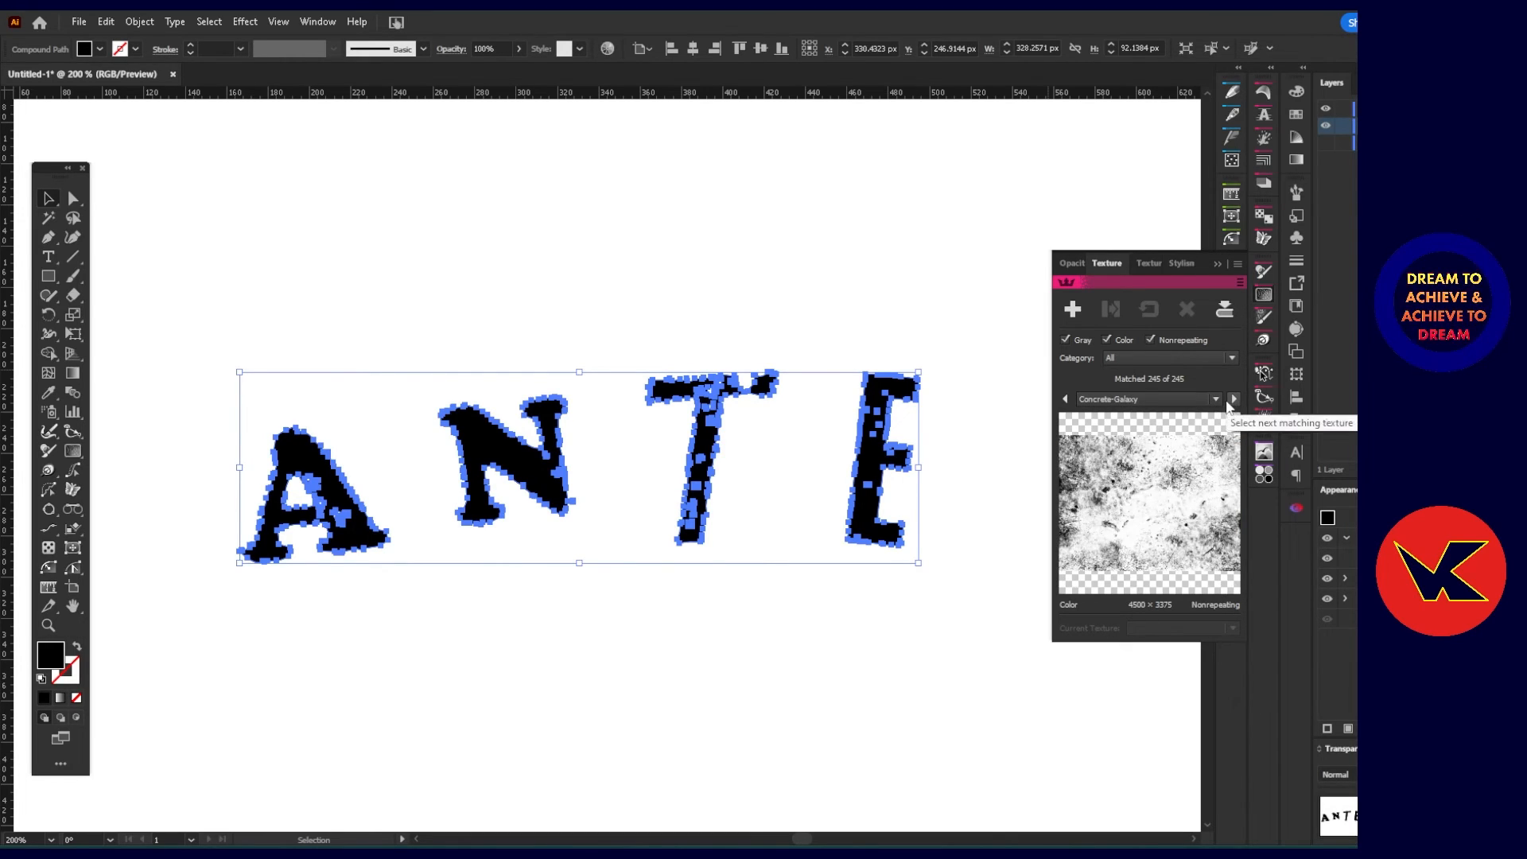
left_click(1234, 399)
left_click(1235, 399)
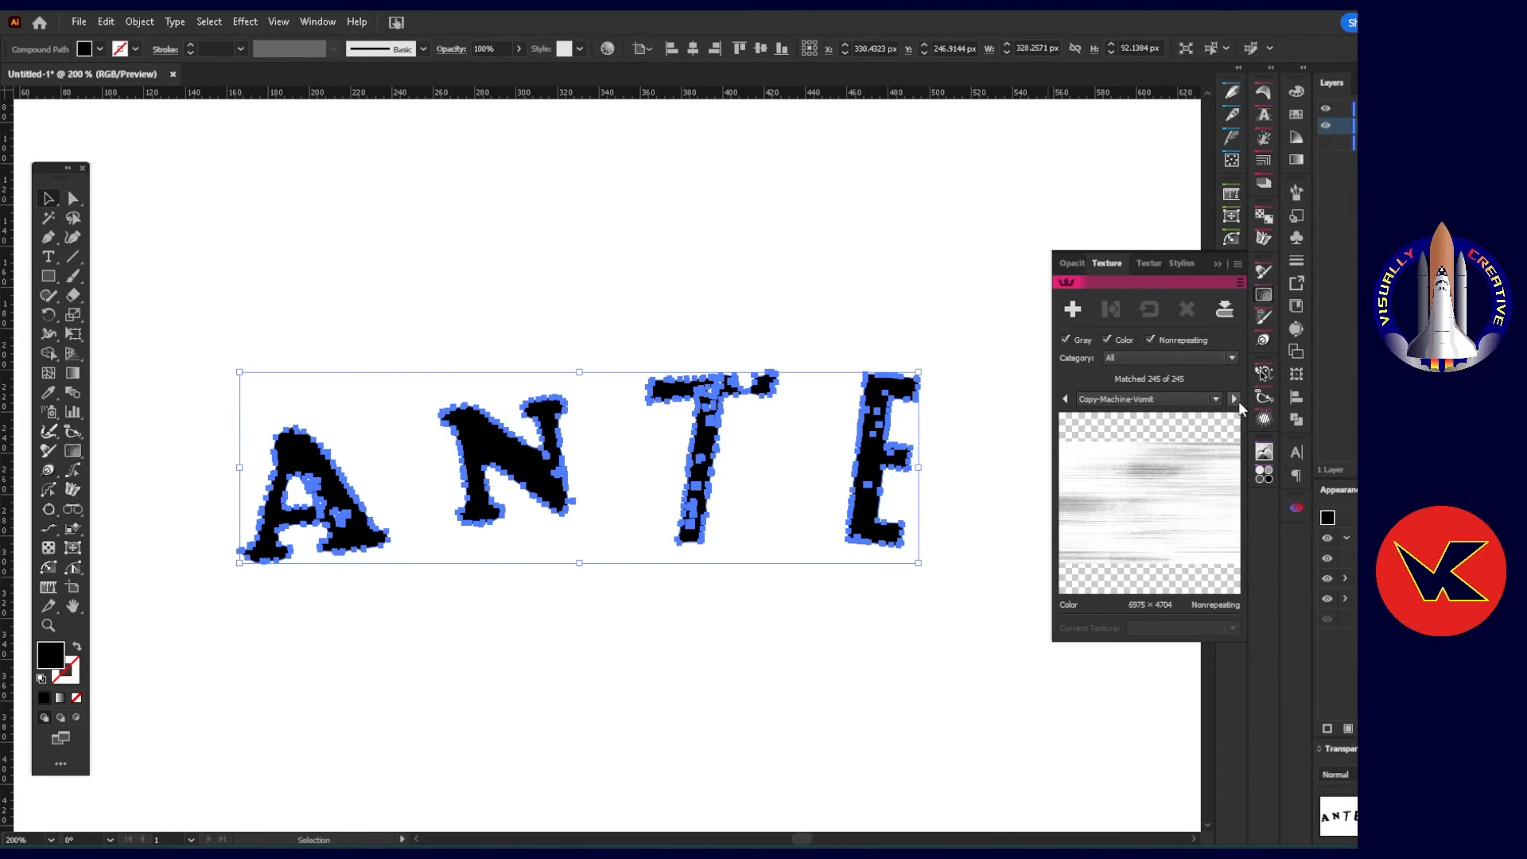
left_click(1235, 399)
left_click(1214, 400)
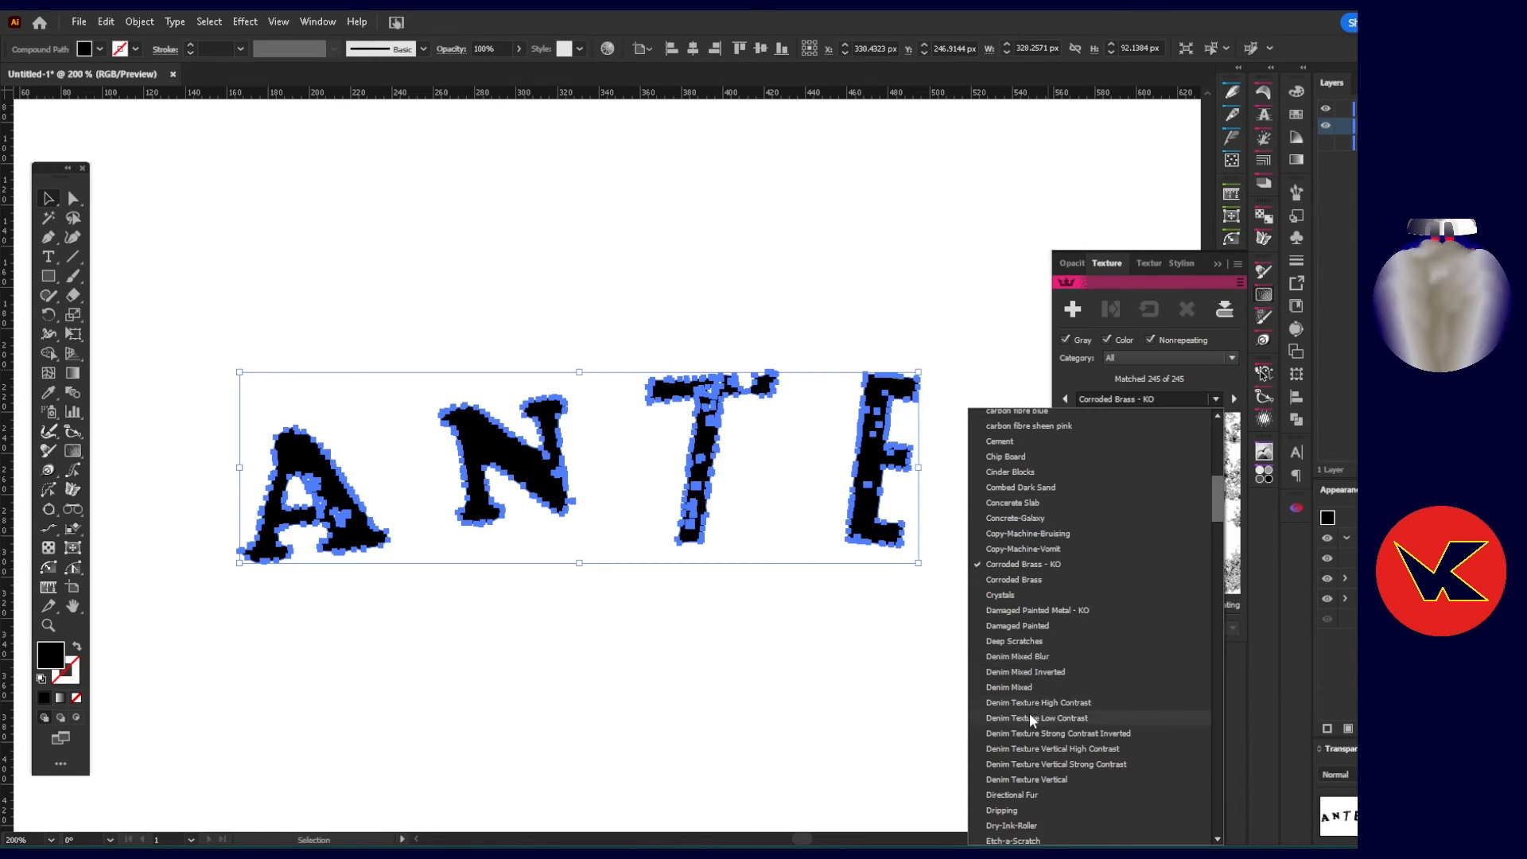
left_click(1013, 702)
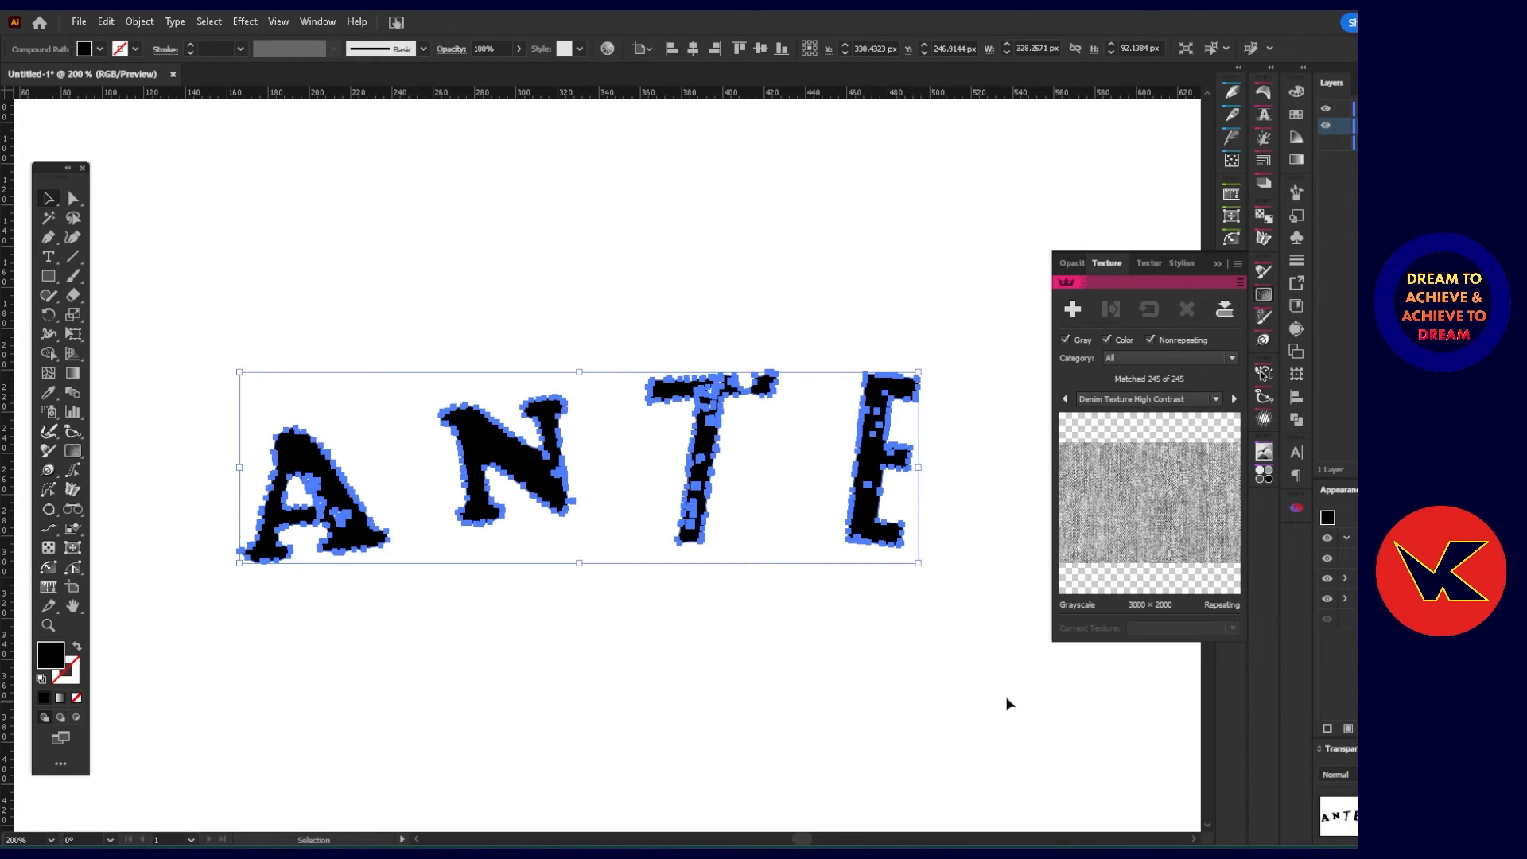
Apply the denim texture to the lettering, scale it down to about 3.27%, deselect it, and dismiss the tool hints.
left_click(1072, 309)
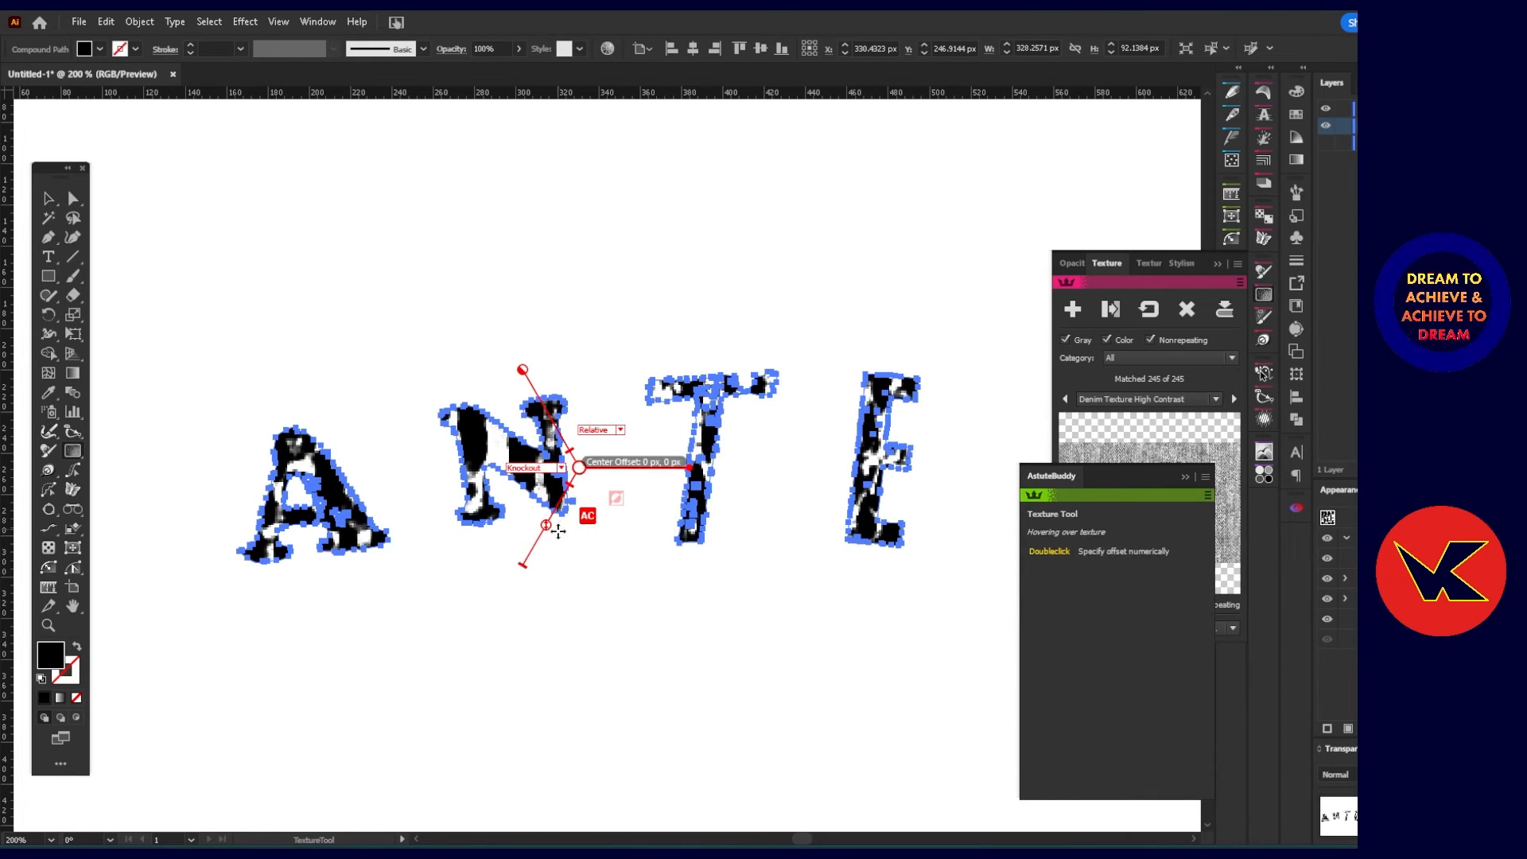
left_click_drag(546, 525, 563, 494)
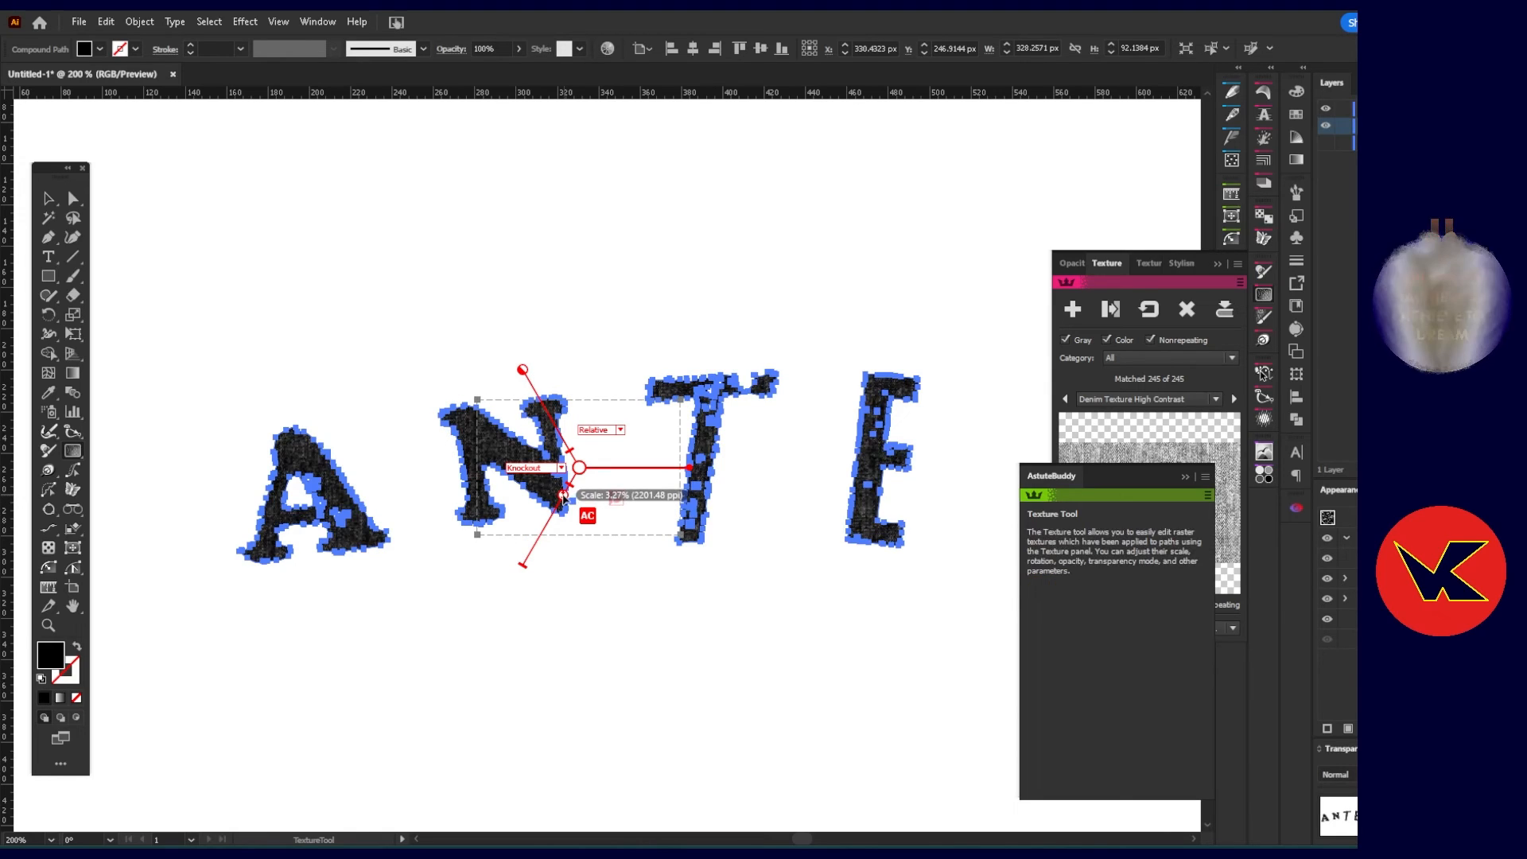
left_click(495, 645)
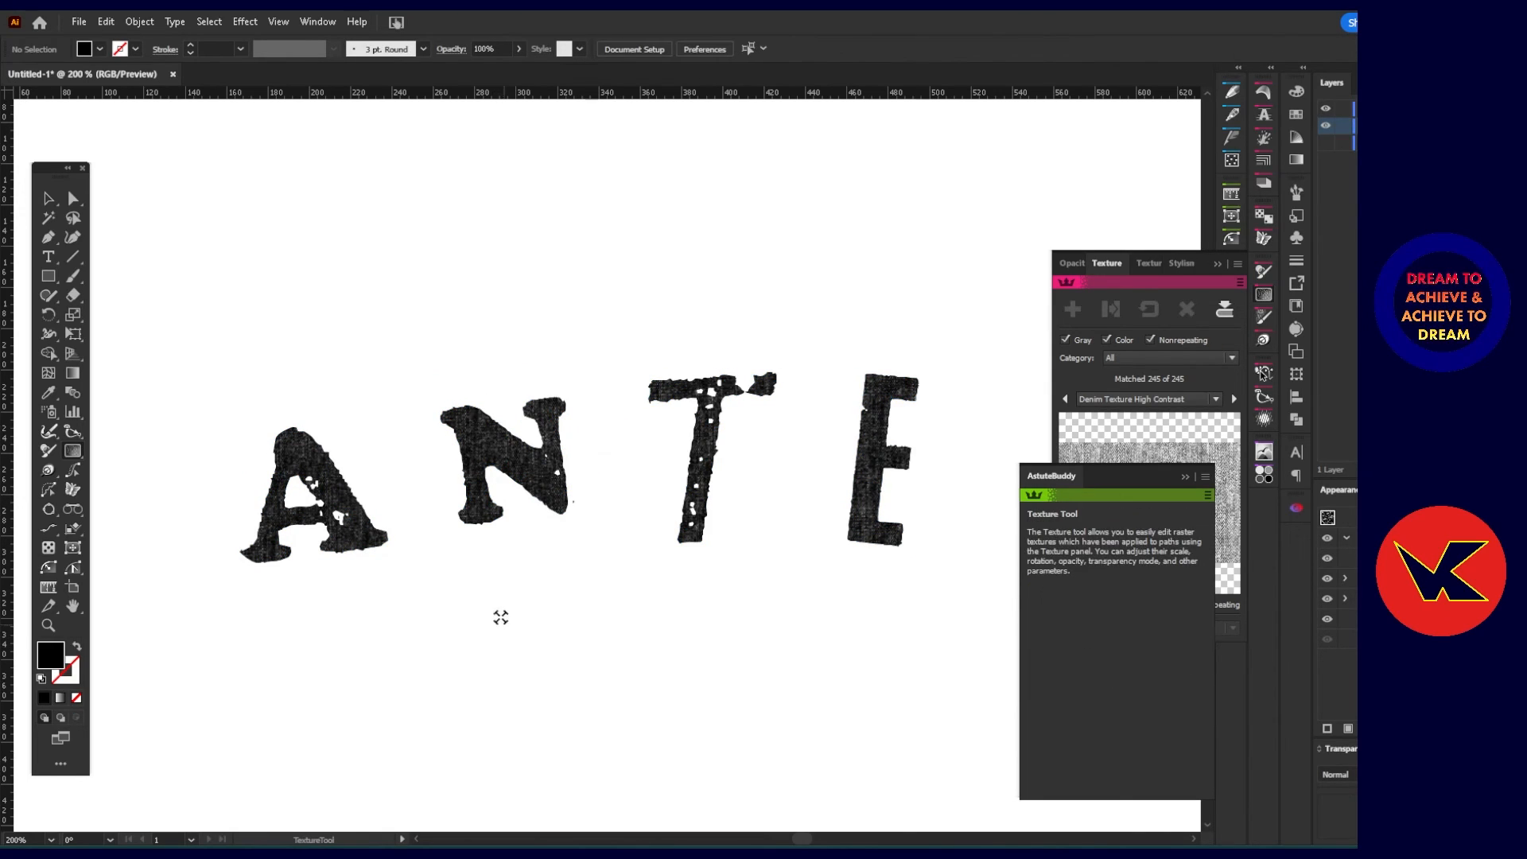
scroll(368, 487, "up", 5)
scroll(422, 527, "down", 3)
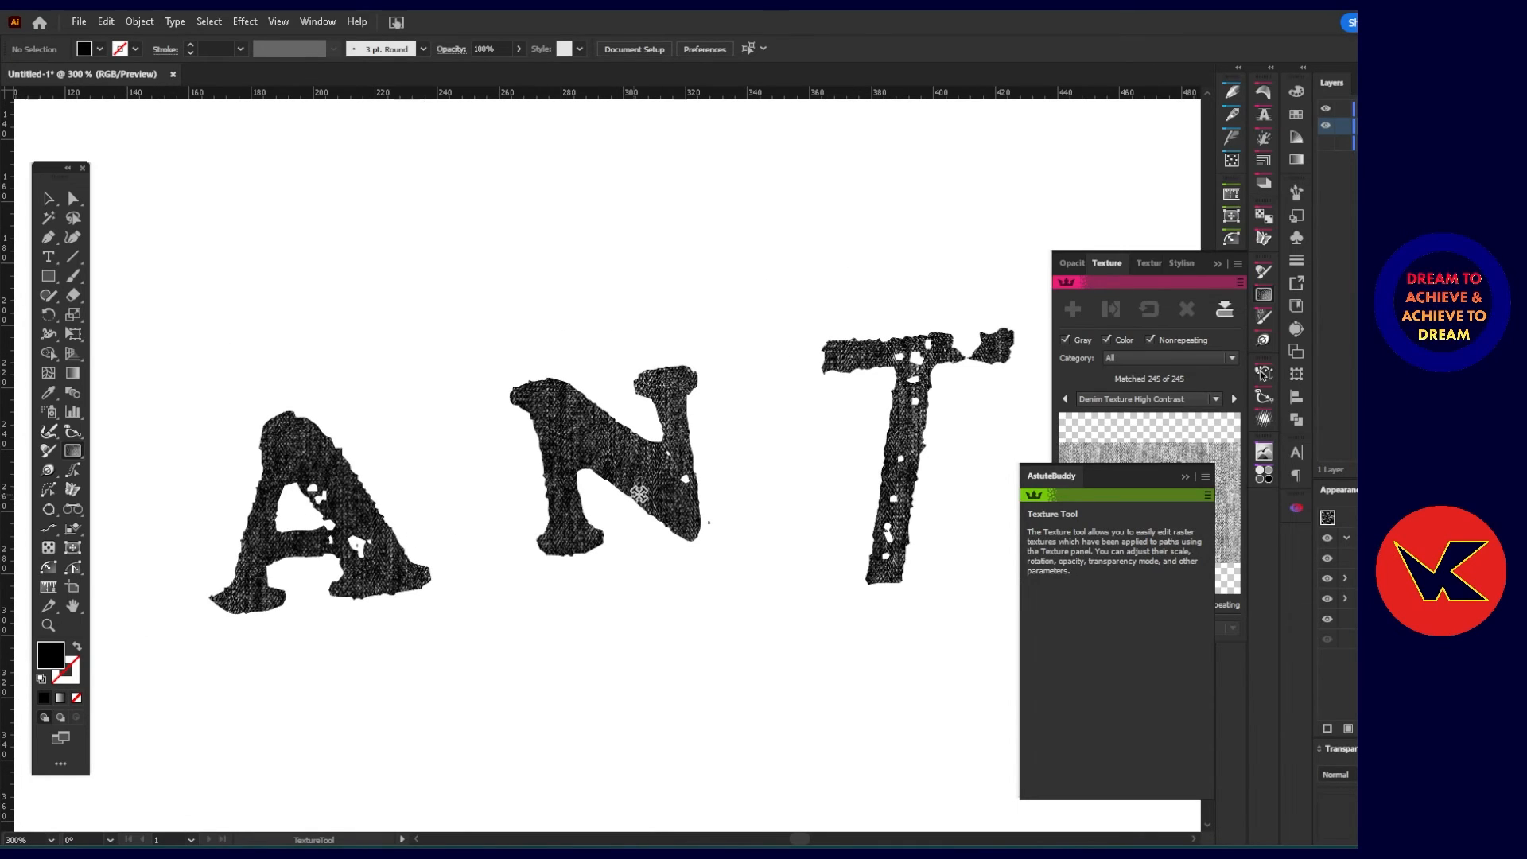
left_click(1185, 477)
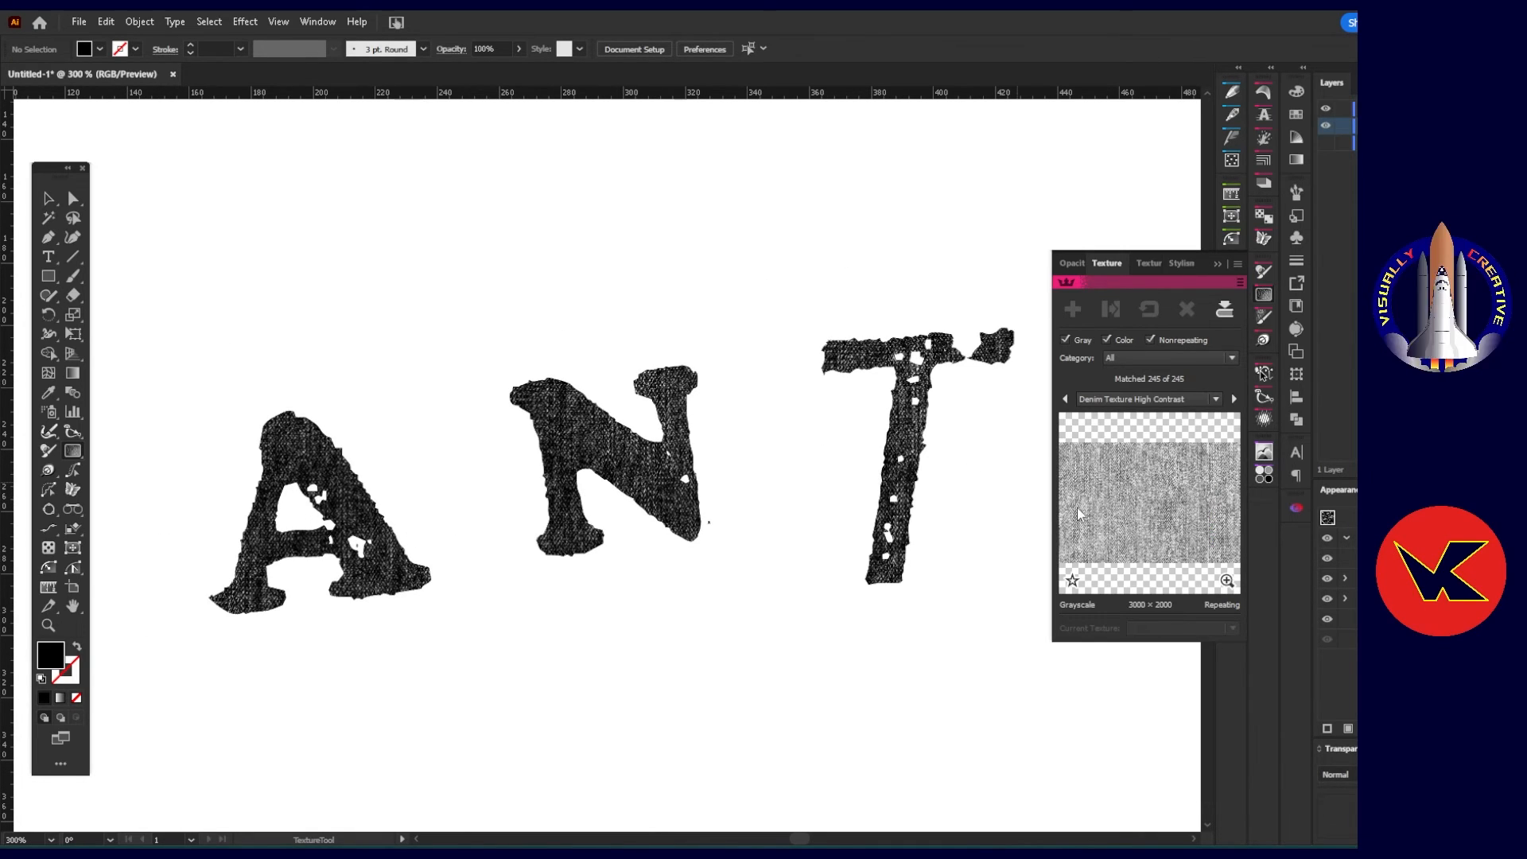
Show the original image's layer again and move the image so its letters sit just above the denim-textured lettering.
scroll(469, 557, "down", 2)
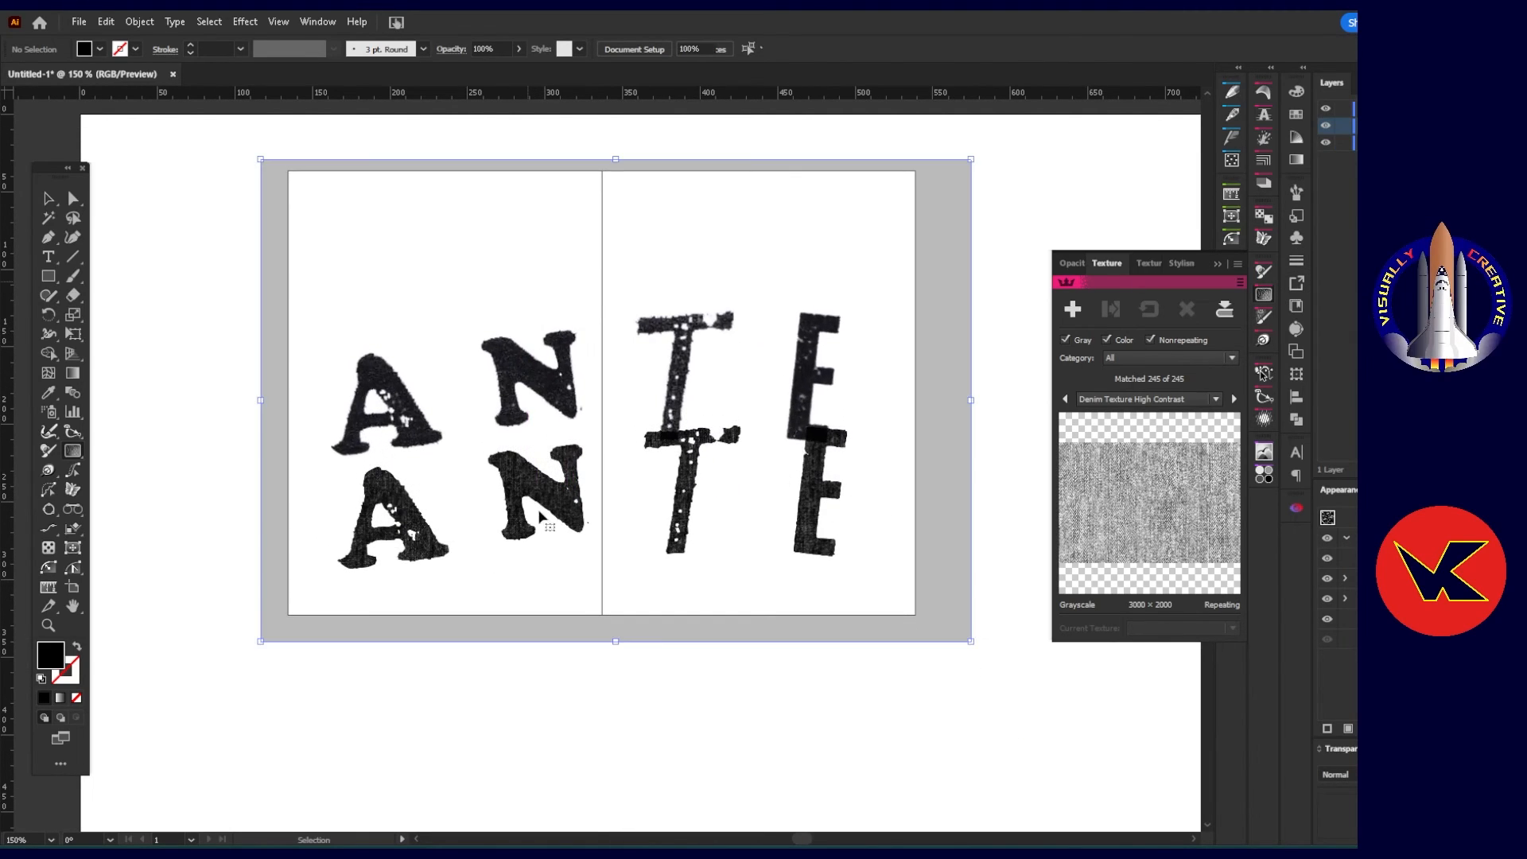
left_click(525, 516)
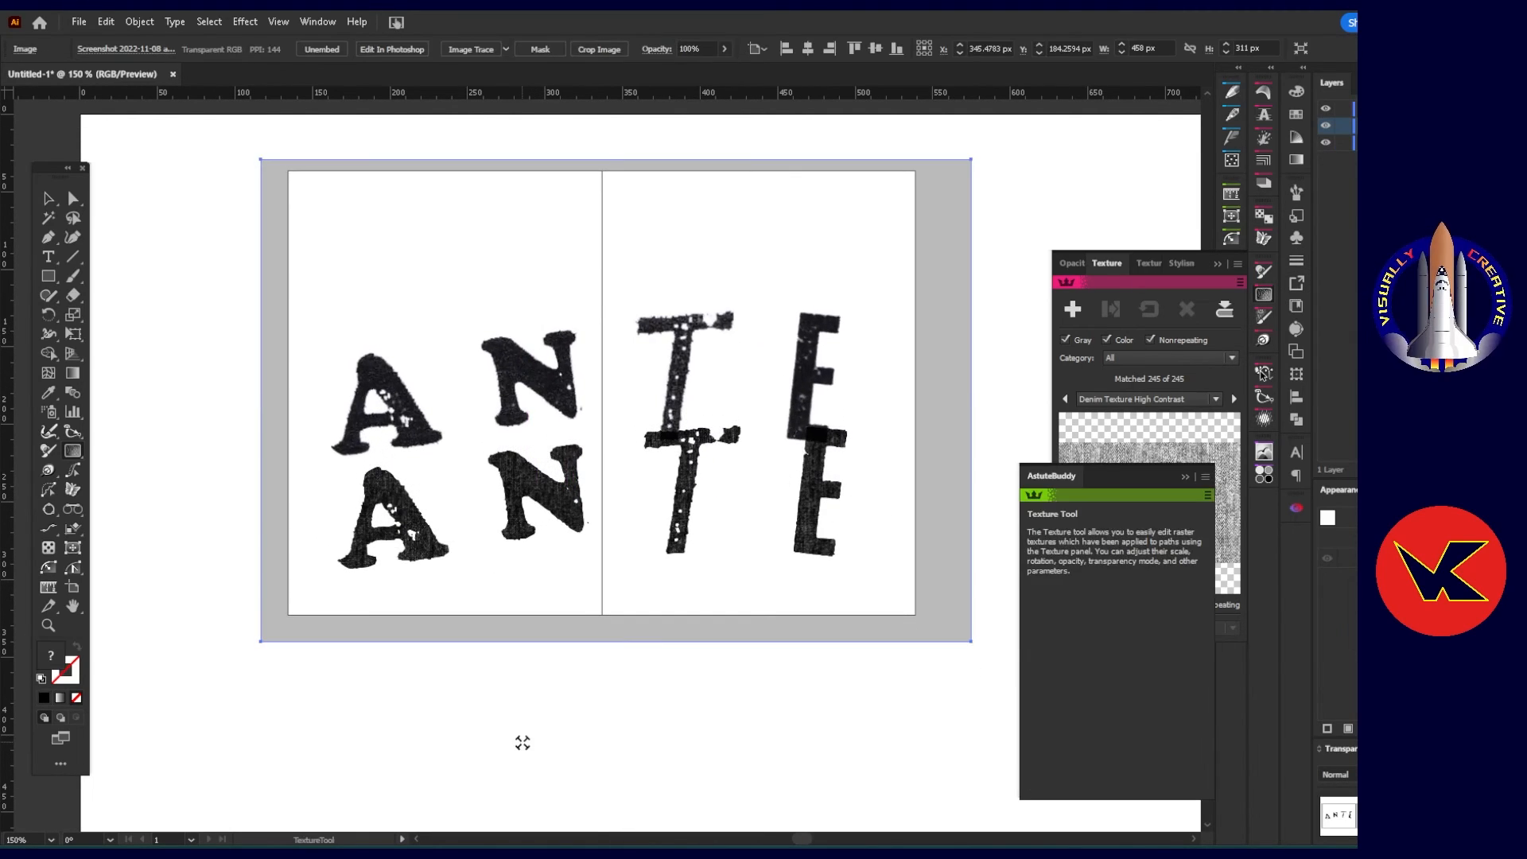
key("v")
left_click_drag(620, 562, 632, 535)
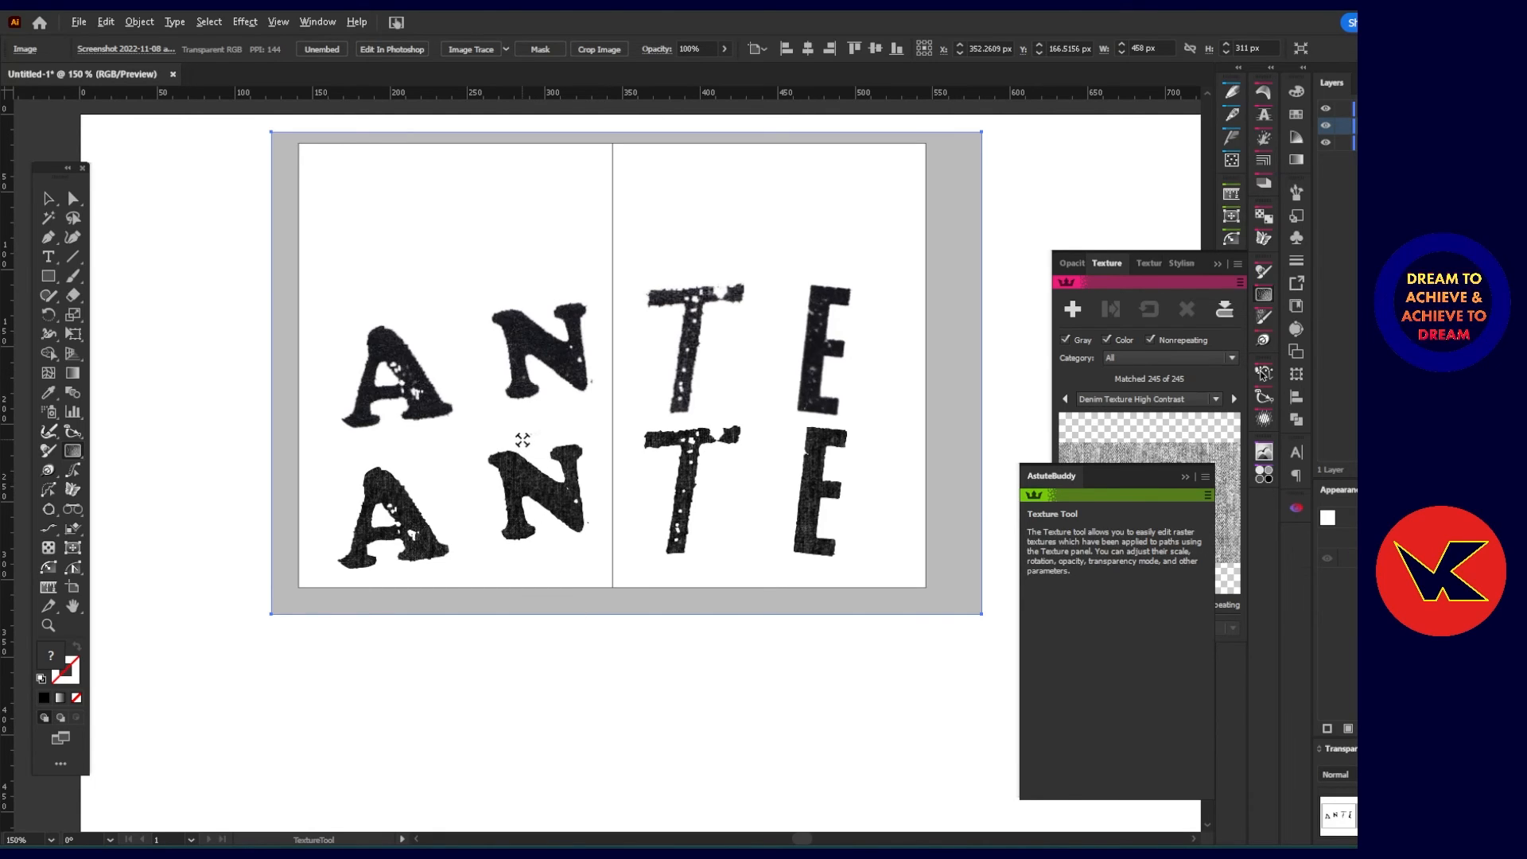
Compare the denim-textured lettering with the original letters, examining the texture on the letter A up close and both versions at reduced size.
scroll(522, 440, "up", 1)
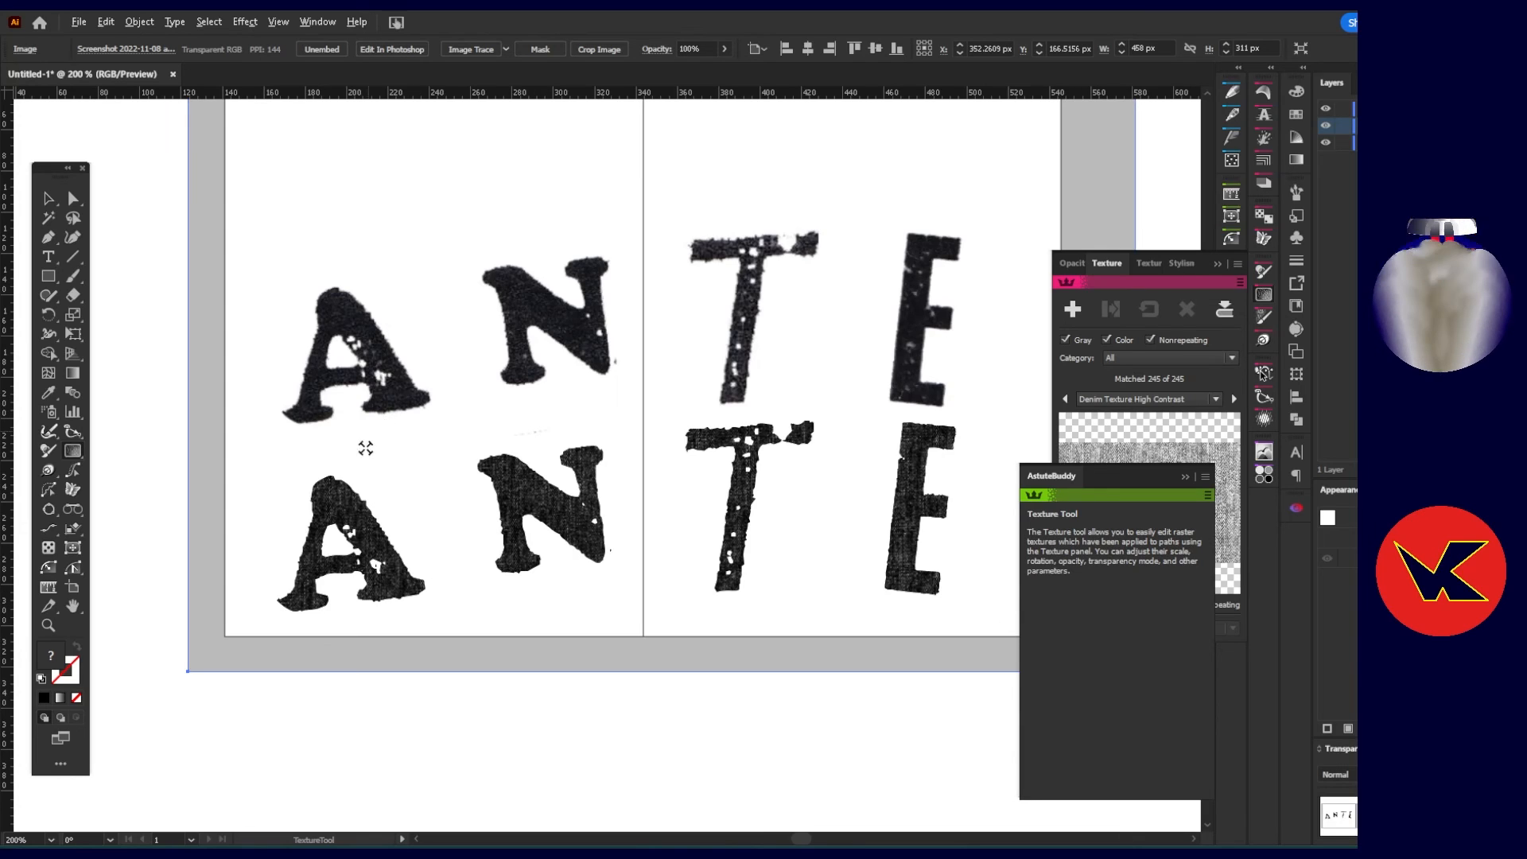
scroll(364, 446, "up", 4)
scroll(353, 564, "up", 2)
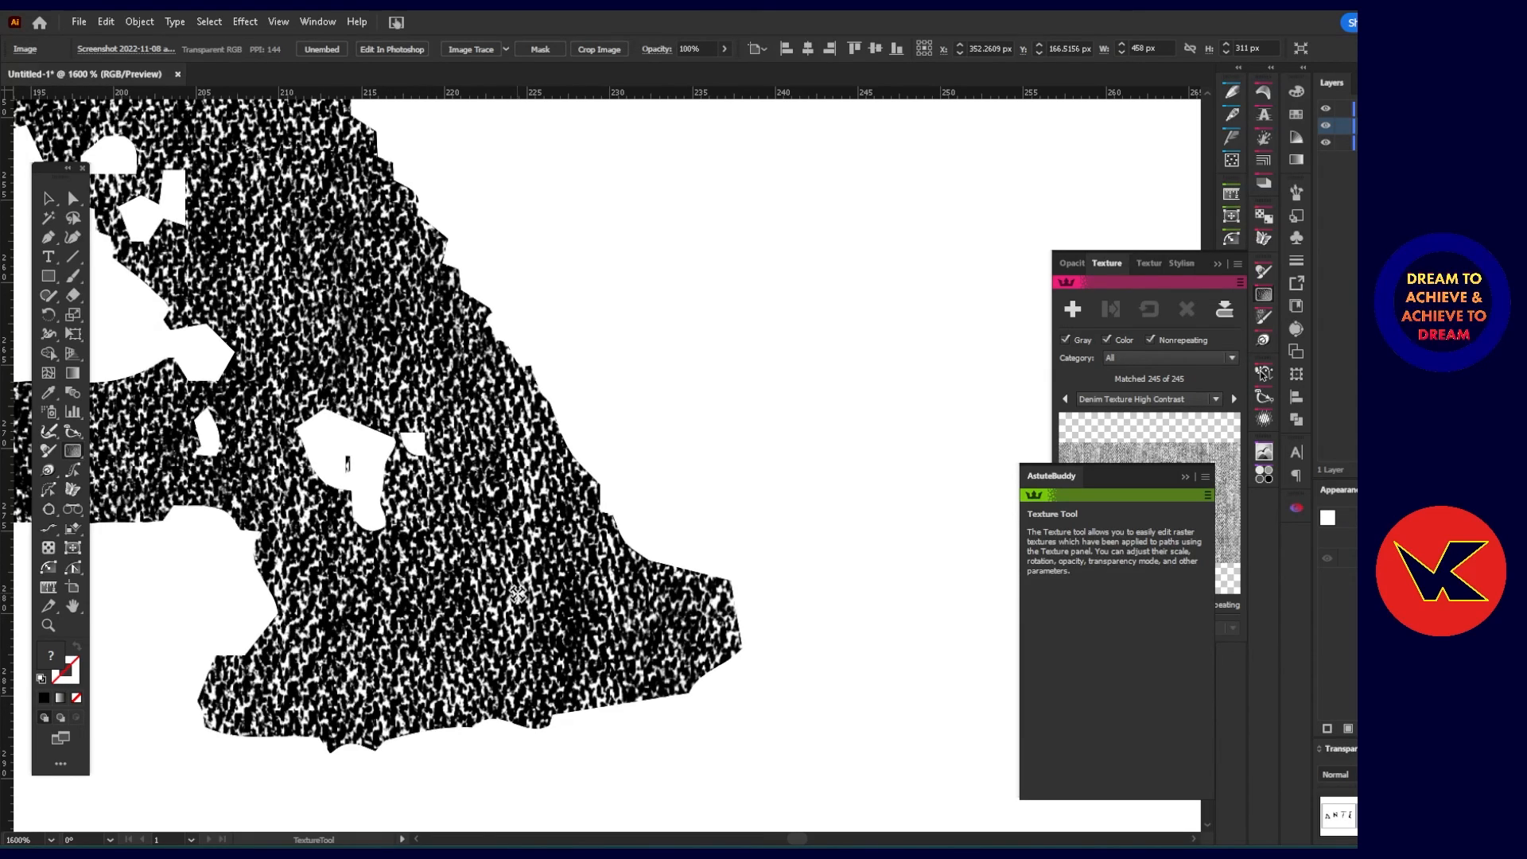
key("ctrl+s")
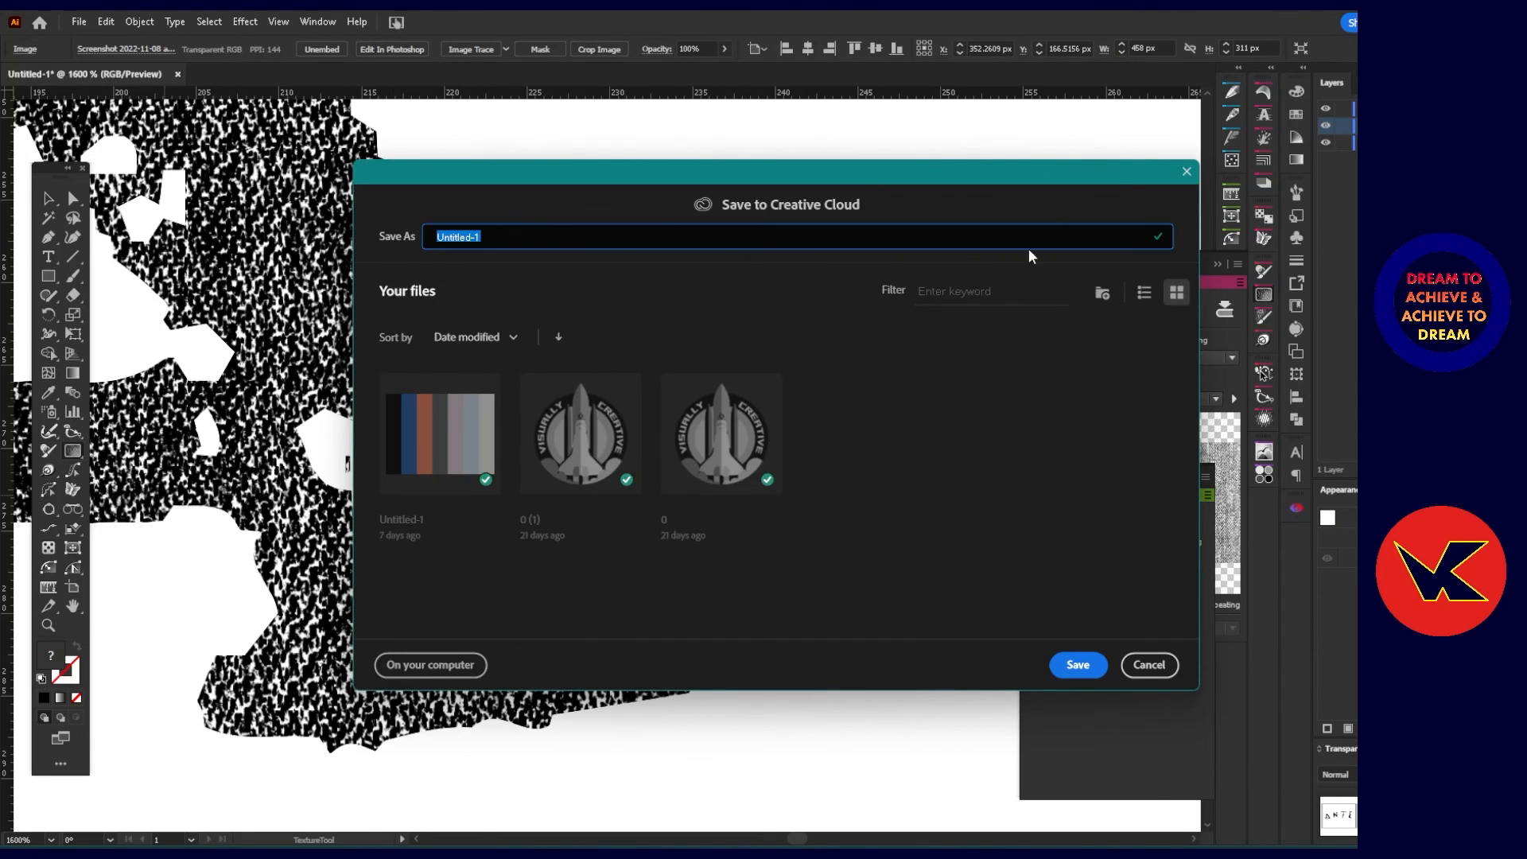
left_click(1186, 171)
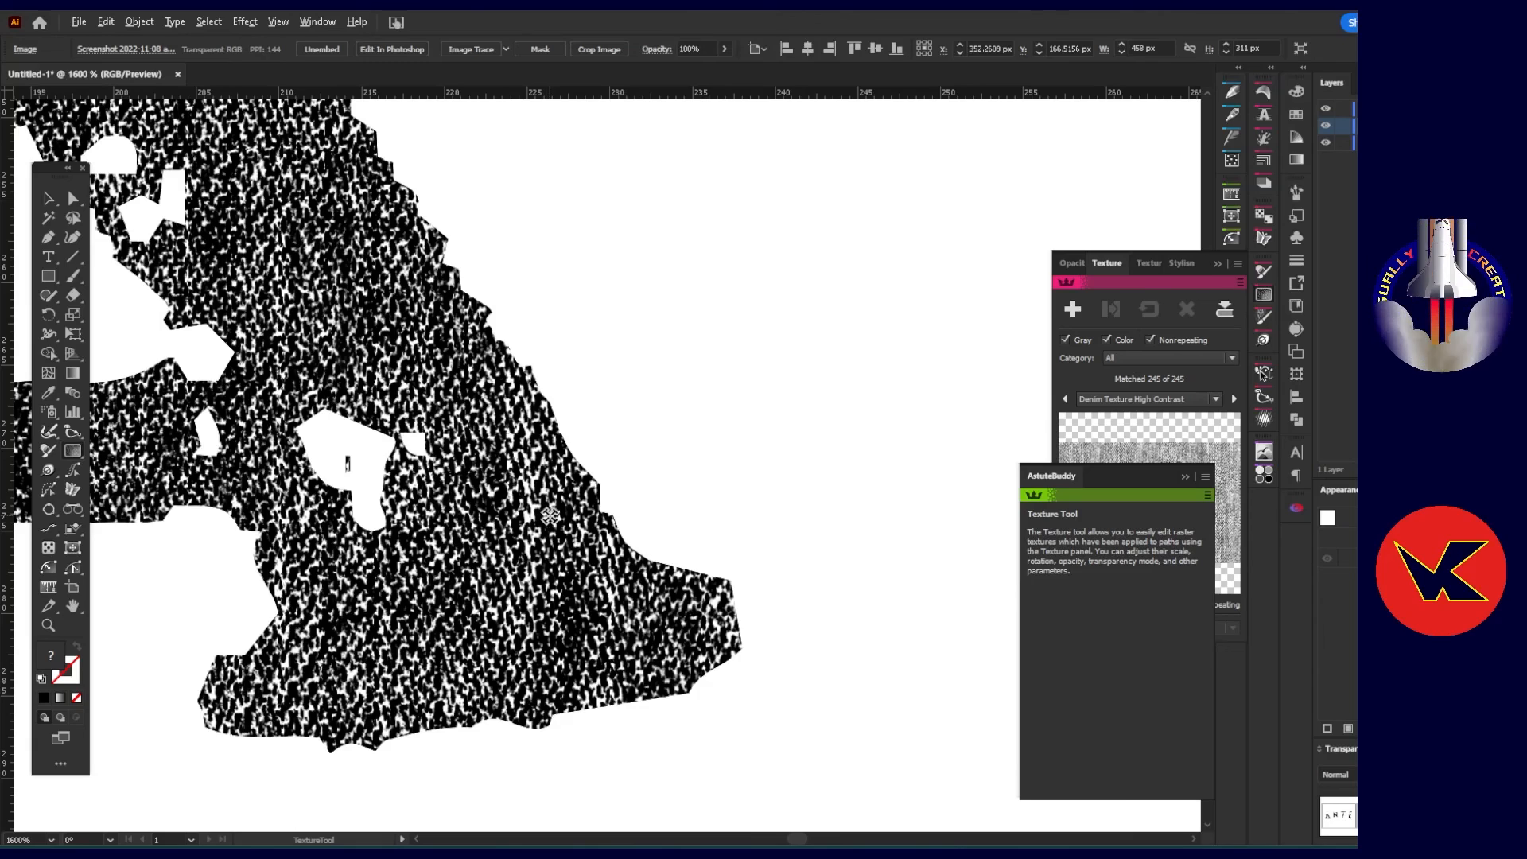
scroll(546, 517, "down", 1)
scroll(642, 543, "down", 5)
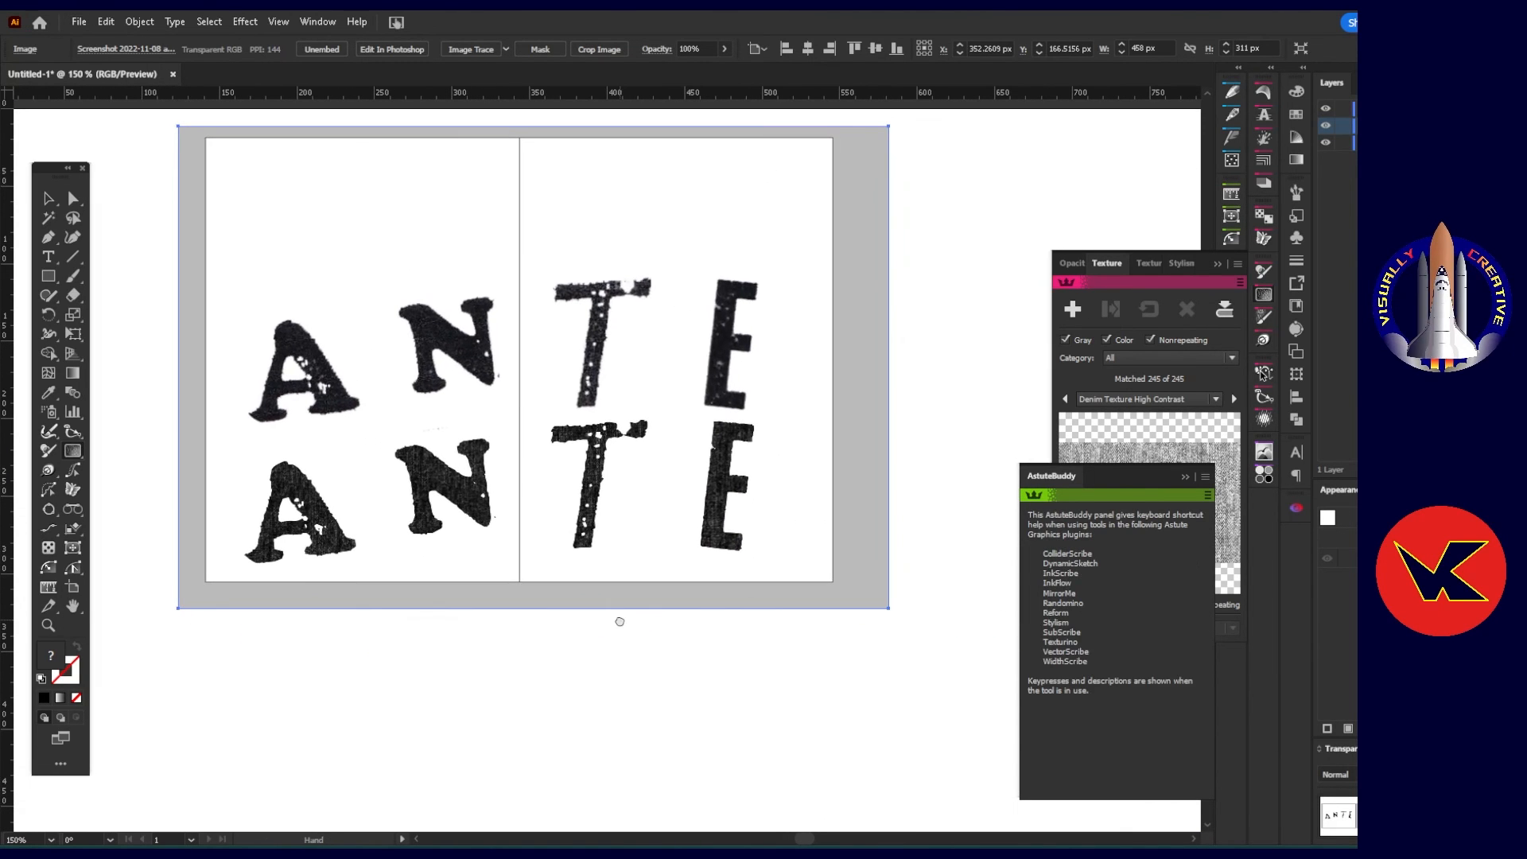
scroll(716, 631, "down", 1)
left_click_drag(622, 578, 644, 556)
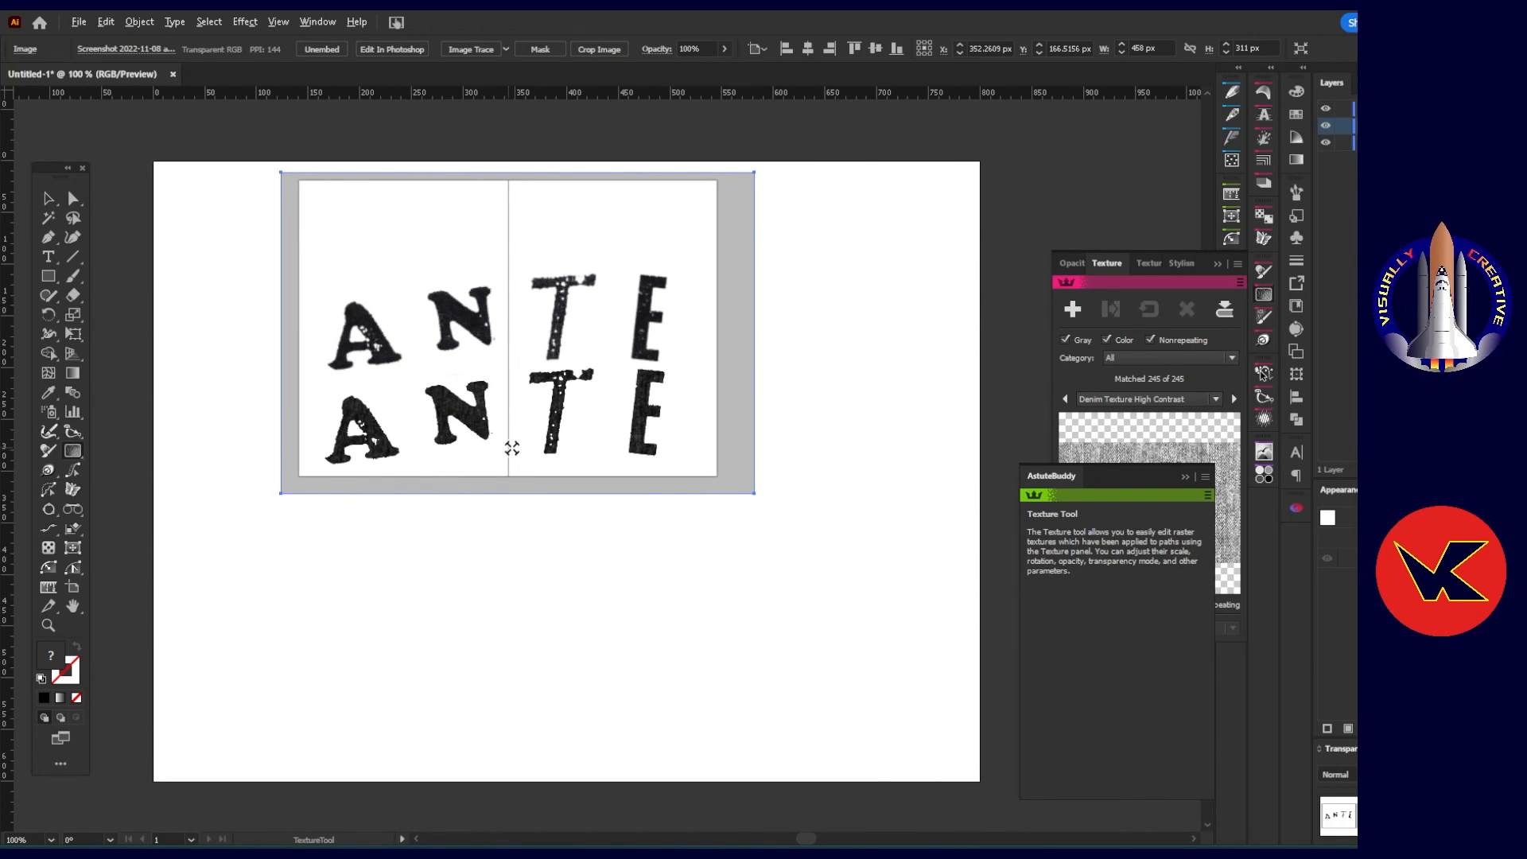
scroll(511, 448, "up", 1)
scroll(531, 469, "down", 3)
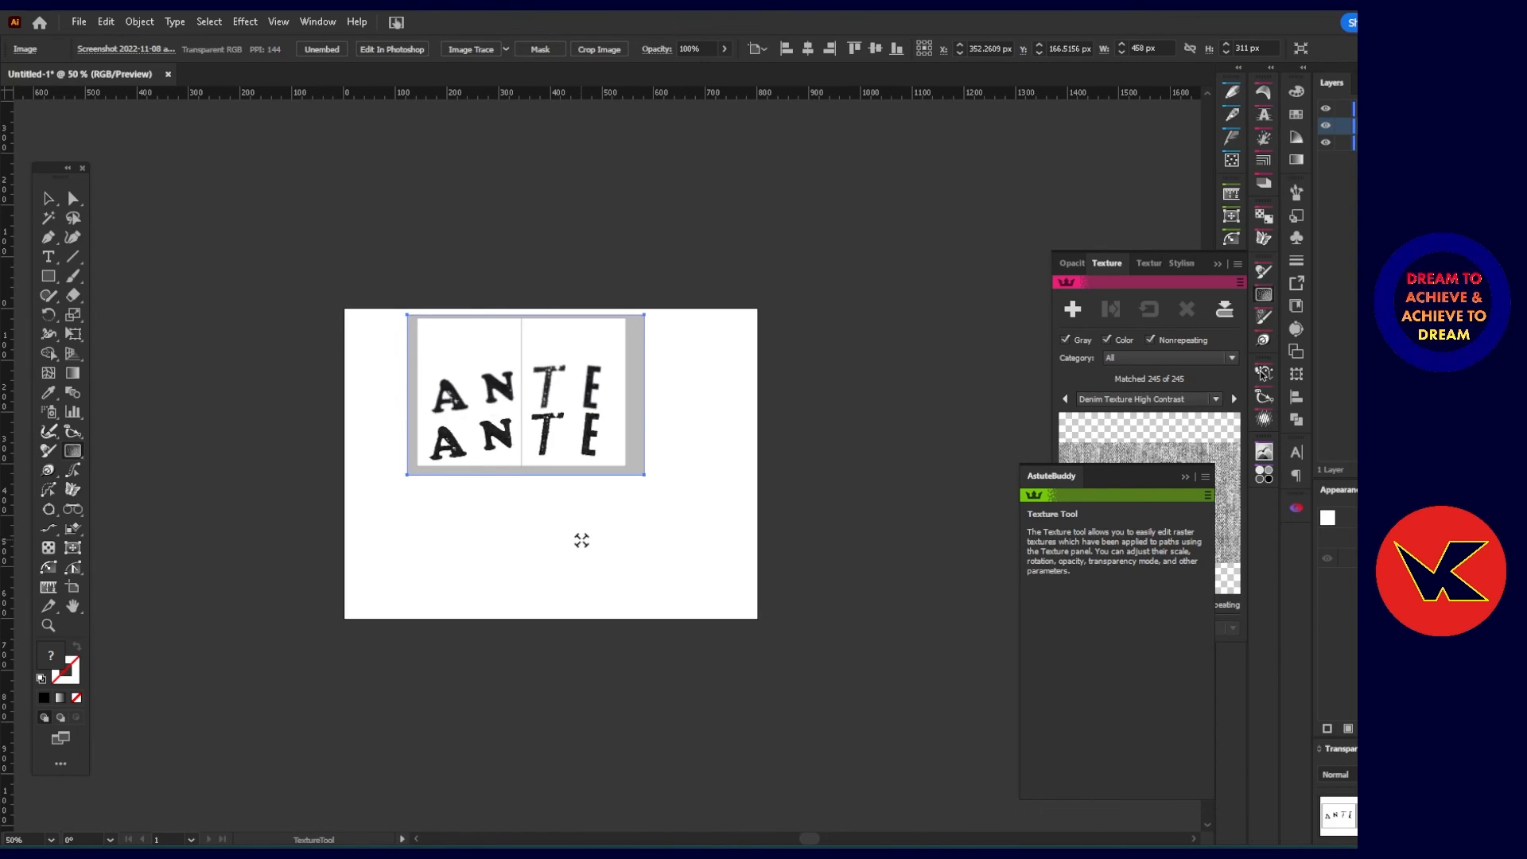
scroll(571, 498, "up", 1)
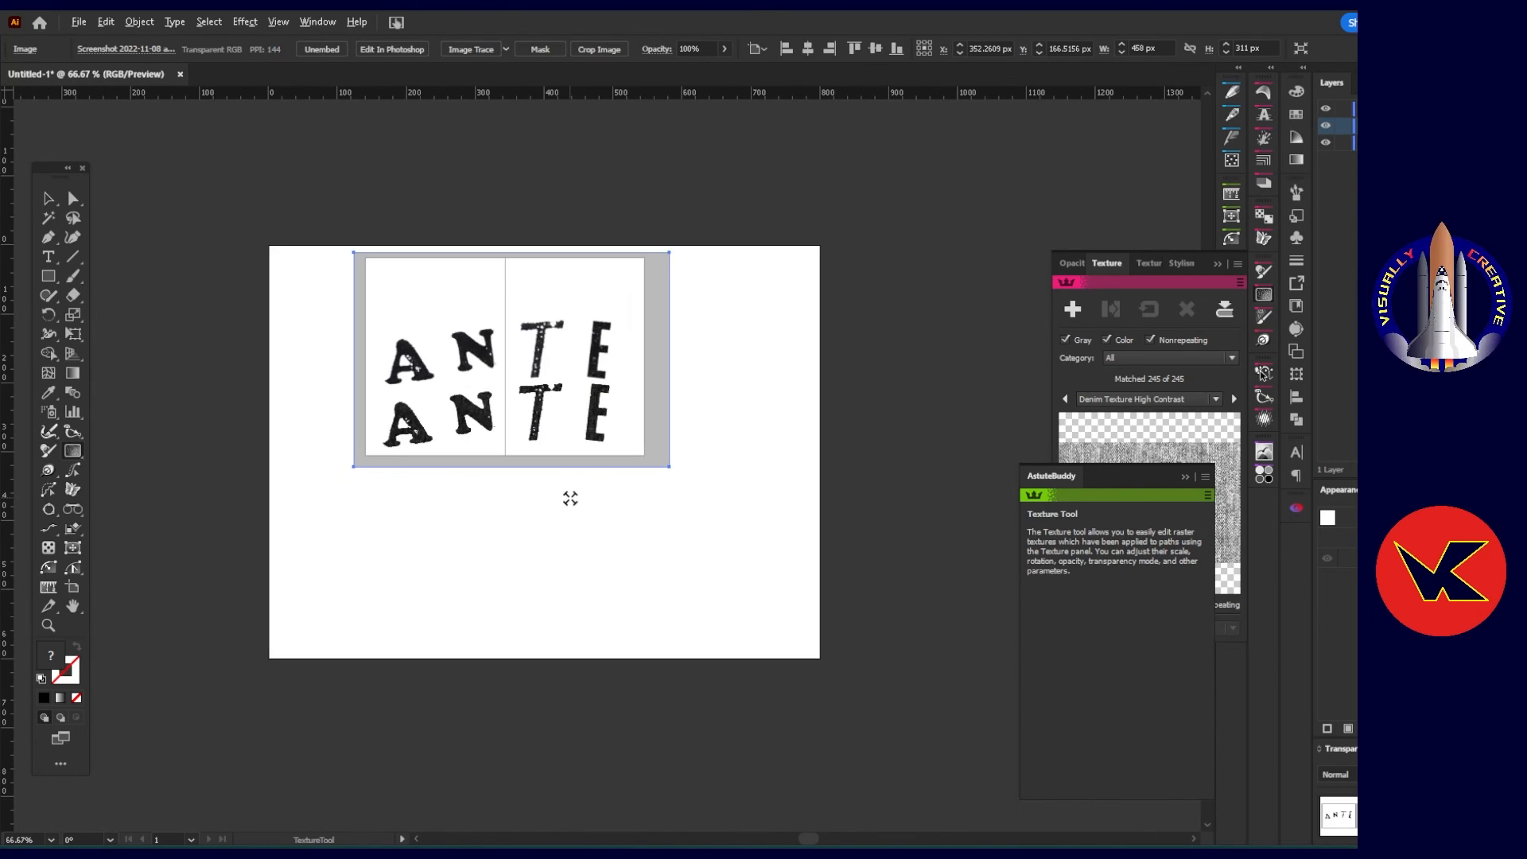